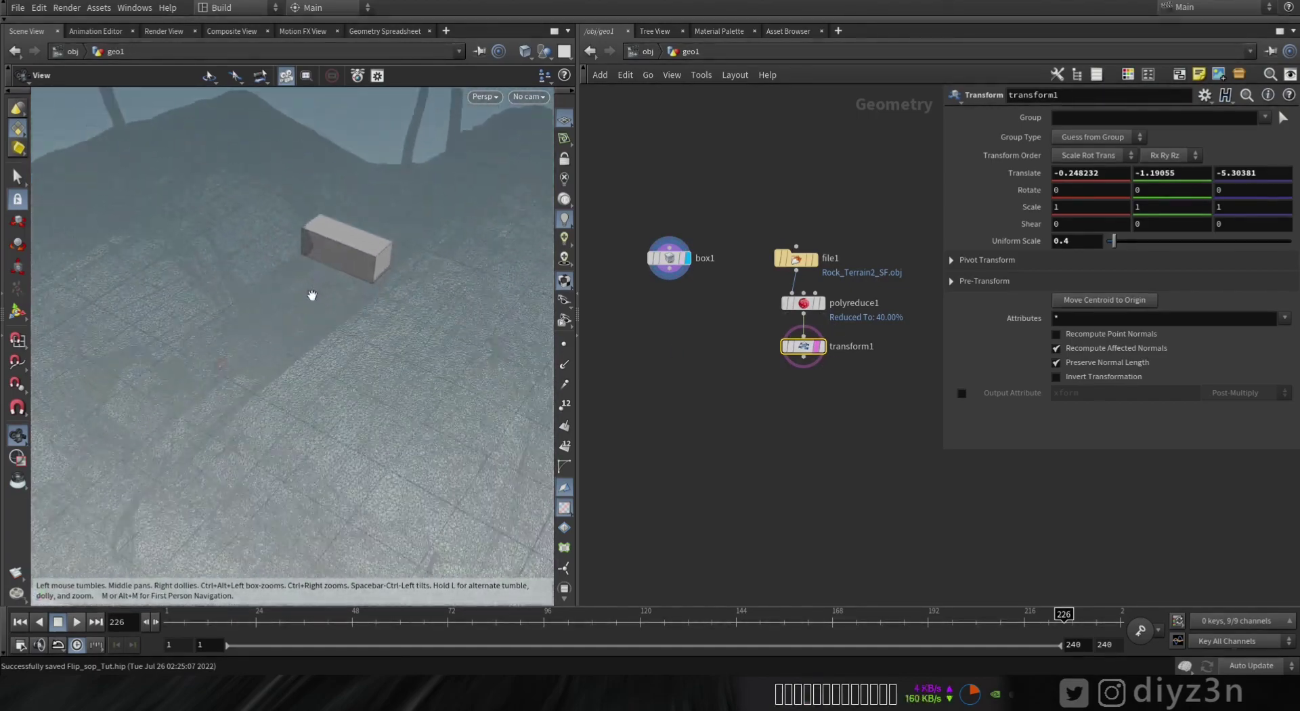
# Display the transformed terrain, and add a FLIP Container node below box1 with its display turned on
pyautogui.click(828, 328)
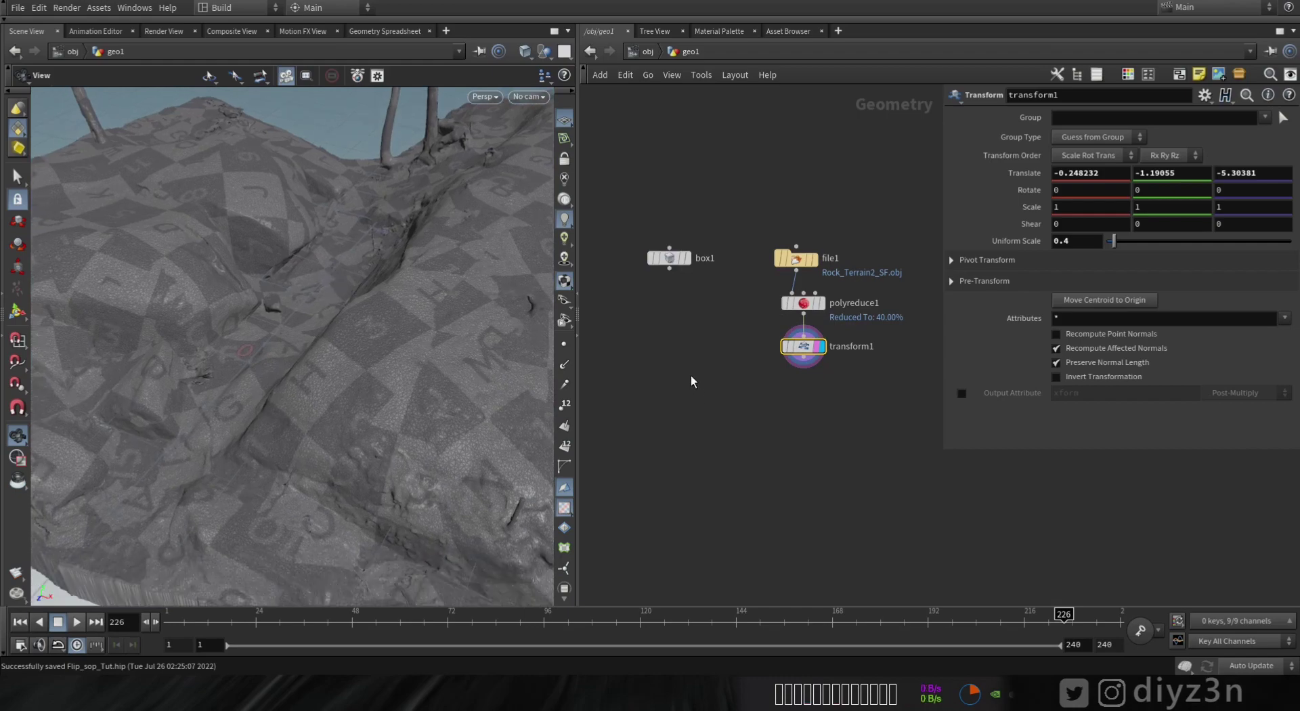
pyautogui.press('Tab')
pyautogui.moveTo(717, 188)
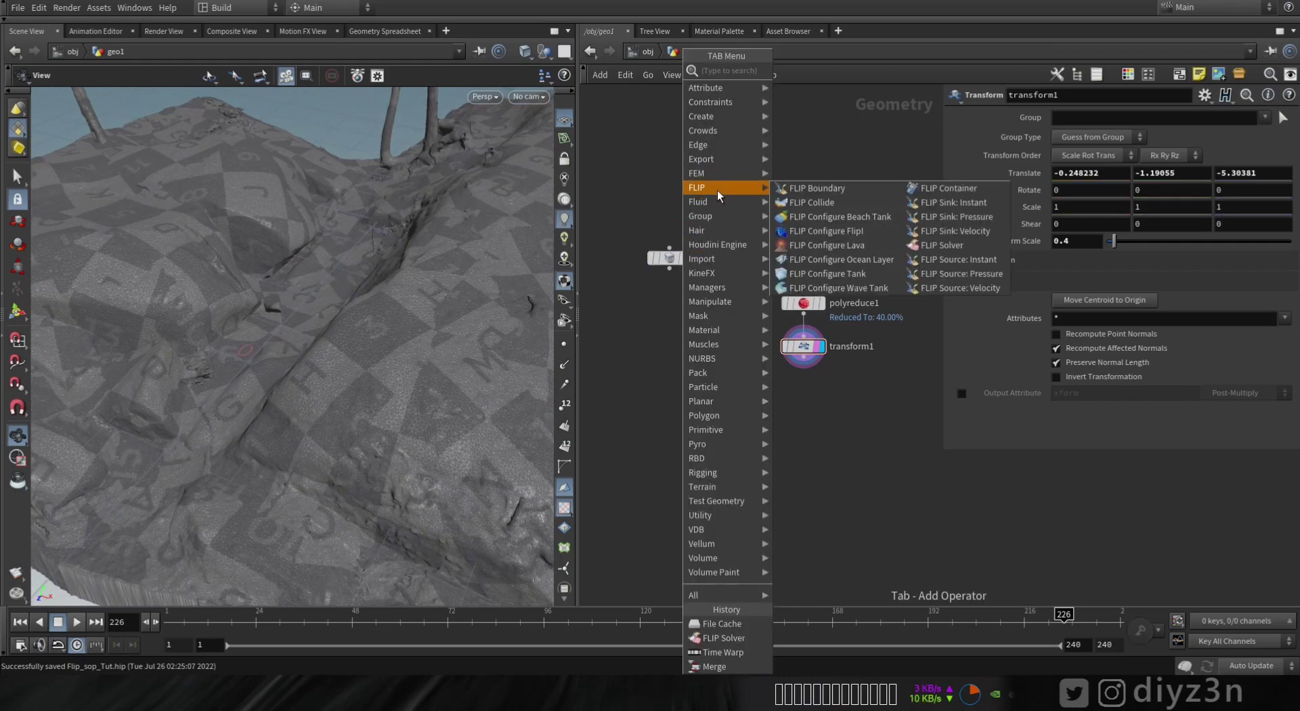
pyautogui.click(952, 190)
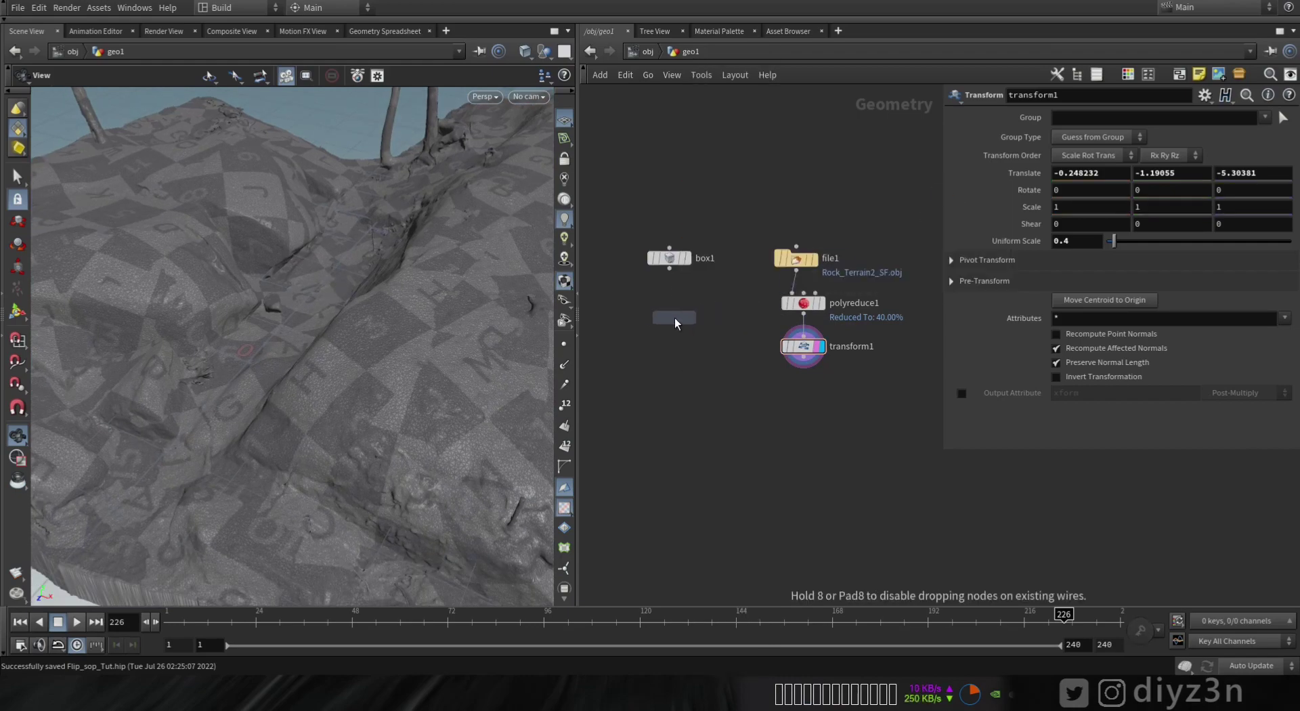
pyautogui.click(671, 320)
pyautogui.click(692, 296)
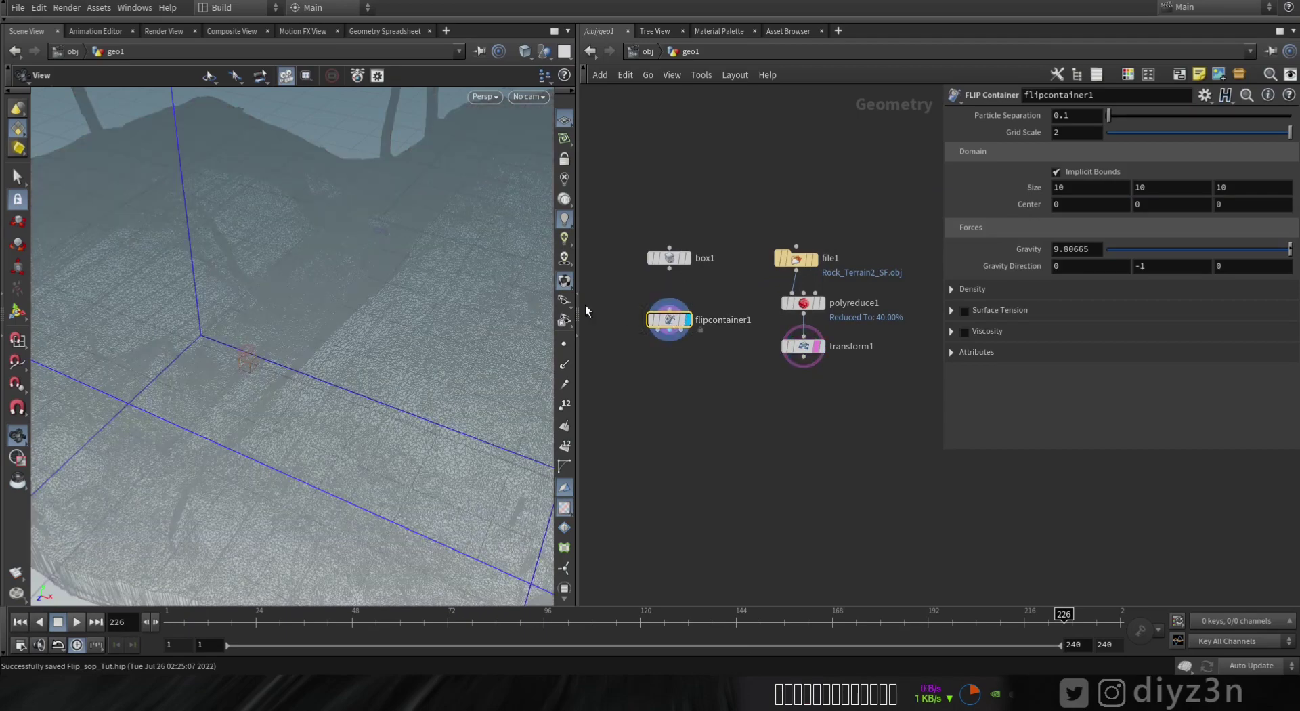
# Resize the FLIP container's domain in the viewport to about 4.13 by 3.59 by 8.97 around the box and terrain slope
pyautogui.moveTo(319, 271); pyautogui.dragTo(240, 270)
pyautogui.click(19, 313)
pyautogui.moveTo(234, 449); pyautogui.dragTo(385, 247)
pyautogui.keyDown('alt'); pyautogui.moveTo(386, 247); pyautogui.dragTo(237, 224); pyautogui.keyUp('alt')
pyautogui.keyDown('alt'); pyautogui.moveTo(237, 224); pyautogui.dragTo(278, 400); pyautogui.keyUp('alt')
pyautogui.moveTo(278, 400); pyautogui.dragTo(217, 366)
pyautogui.keyDown('alt'); pyautogui.moveTo(217, 366); pyautogui.dragTo(261, 460); pyautogui.keyUp('alt')
pyautogui.keyDown('shift'); pyautogui.moveTo(250, 474); pyautogui.dragTo(251, 352); pyautogui.keyUp('shift')
pyautogui.keyDown('alt'); pyautogui.moveTo(251, 352); pyautogui.dragTo(245, 304); pyautogui.keyUp('alt')
pyautogui.keyDown('alt'); pyautogui.moveTo(245, 305); pyautogui.dragTo(247, 328); pyautogui.keyUp('alt')
pyautogui.moveTo(227, 163); pyautogui.dragTo(231, 184)
pyautogui.keyDown('alt'); pyautogui.moveTo(230, 184); pyautogui.dragTo(224, 155); pyautogui.keyUp('alt')
pyautogui.keyDown('alt'); pyautogui.moveTo(224, 154); pyautogui.dragTo(240, 535); pyautogui.keyUp('alt')
pyautogui.keyDown('alt'); pyautogui.moveTo(240, 535); pyautogui.dragTo(277, 380); pyautogui.keyUp('alt')
pyautogui.moveTo(261, 258); pyautogui.dragTo(267, 176)
pyautogui.keyDown('alt'); pyautogui.moveTo(299, 307); pyautogui.dragTo(467, 284); pyautogui.keyUp('alt')
# Show box1 as a template and shorten the container's domain along Z to about 6.17, keeping the box enclosed
pyautogui.click(682, 258)
pyautogui.keyDown('alt'); pyautogui.moveTo(305, 352); pyautogui.dragTo(267, 404); pyautogui.keyUp('alt')
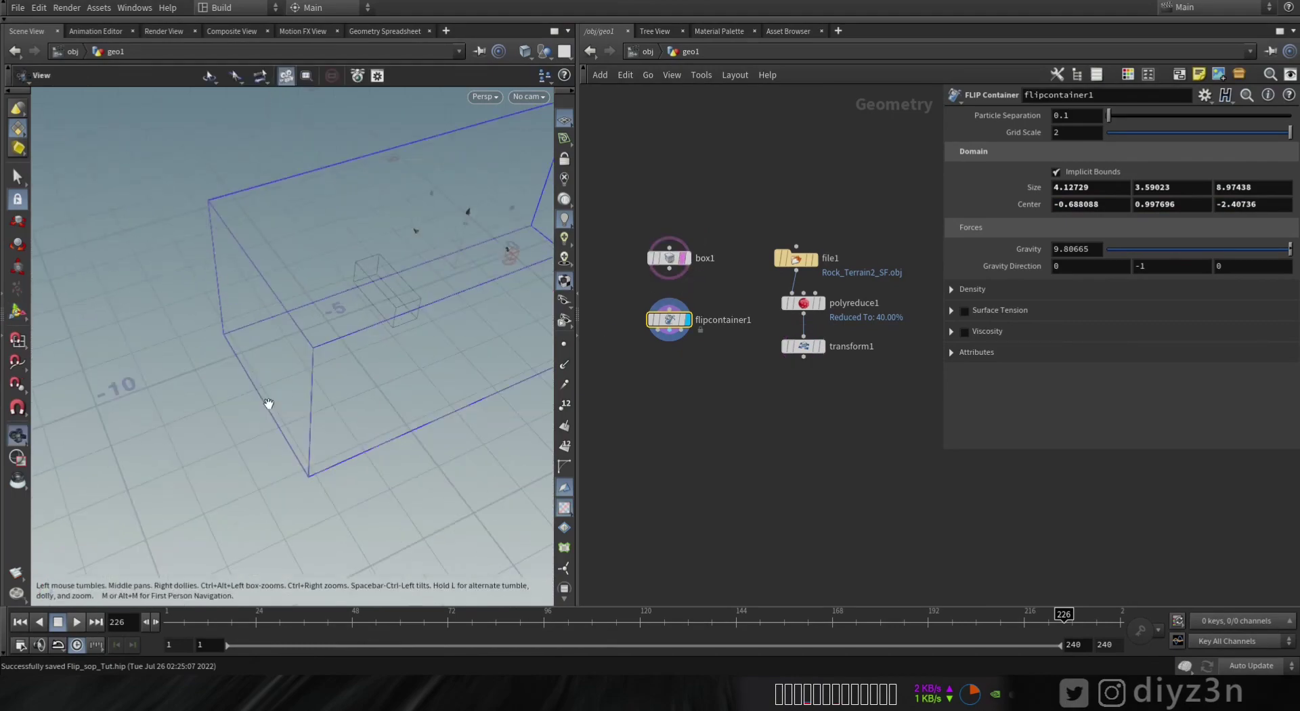
pyautogui.moveTo(264, 339); pyautogui.dragTo(305, 325)
pyautogui.keyDown('alt'); pyautogui.moveTo(305, 325); pyautogui.dragTo(194, 436); pyautogui.keyUp('alt')
pyautogui.moveTo(182, 352); pyautogui.dragTo(213, 339)
pyautogui.keyDown('alt'); pyautogui.moveTo(213, 339); pyautogui.dragTo(247, 413); pyautogui.keyUp('alt')
pyautogui.moveTo(209, 319); pyautogui.dragTo(203, 320)
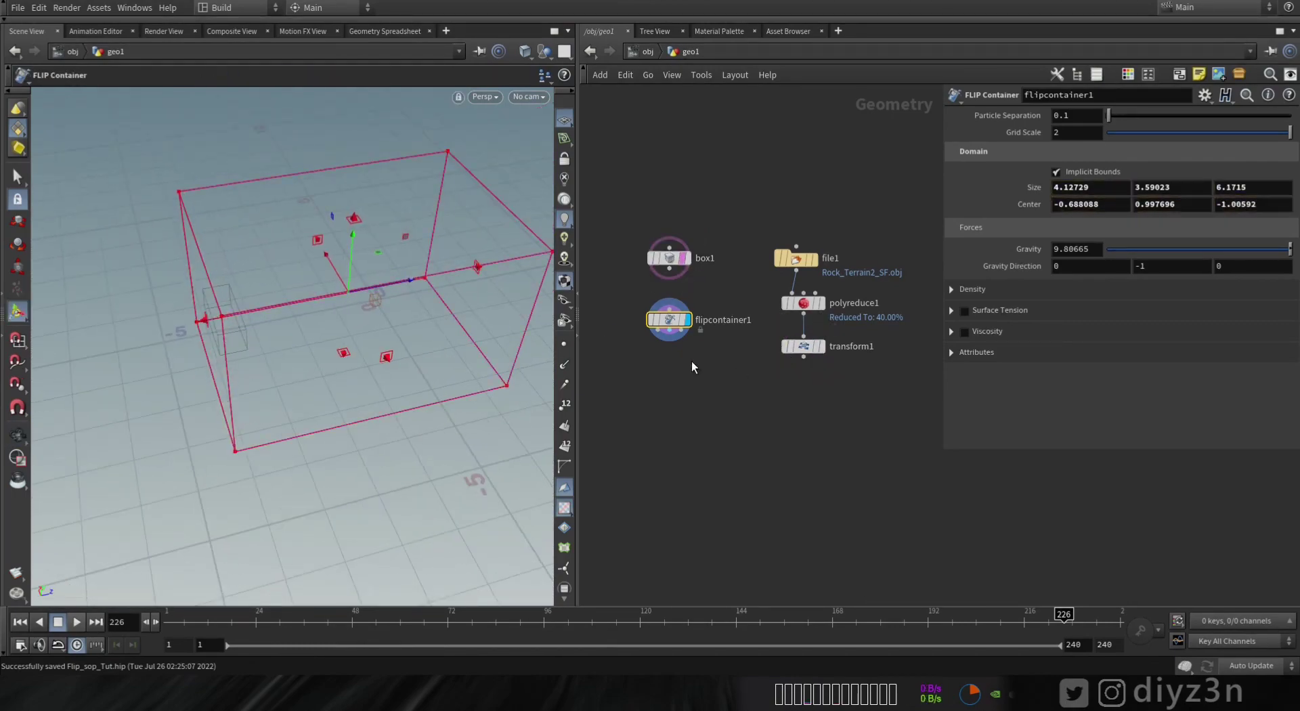
# Add a FLIP Boundary node below the container and wire the container's three outputs and box1 into it
pyautogui.scroll(5, 678, 372)
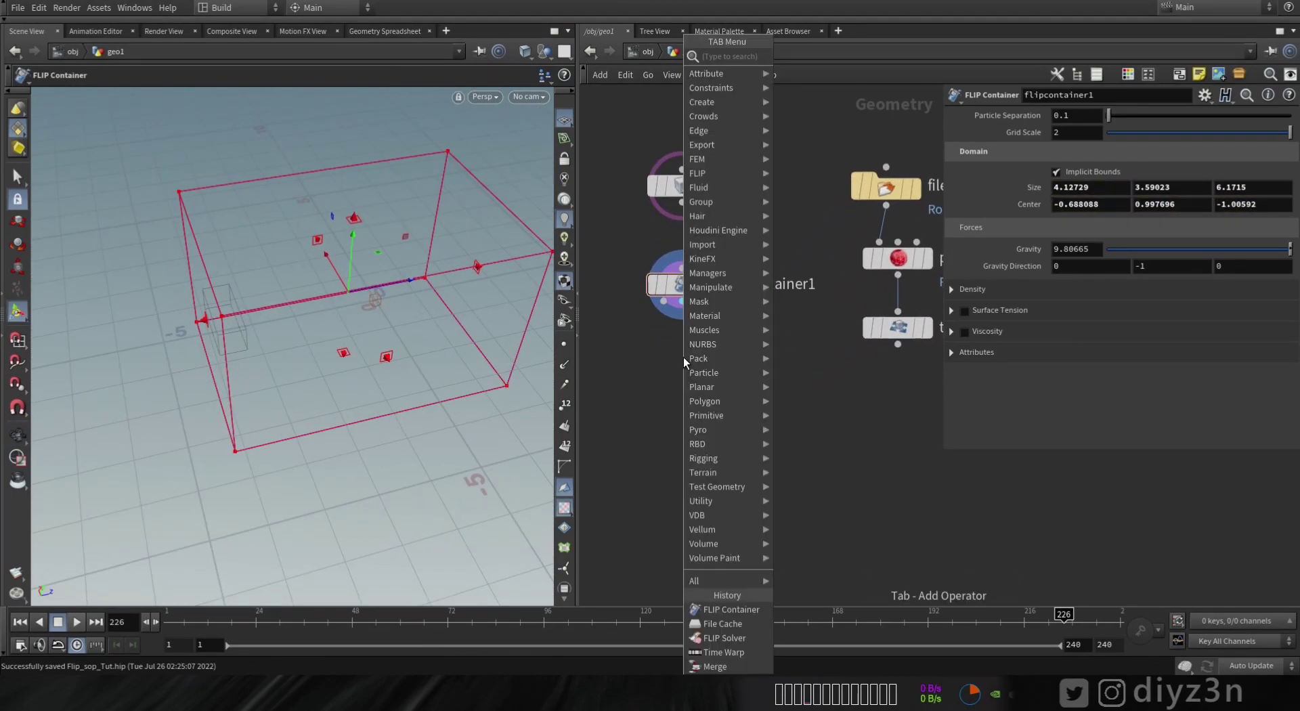
pyautogui.press('Tab')
pyautogui.moveTo(721, 172)
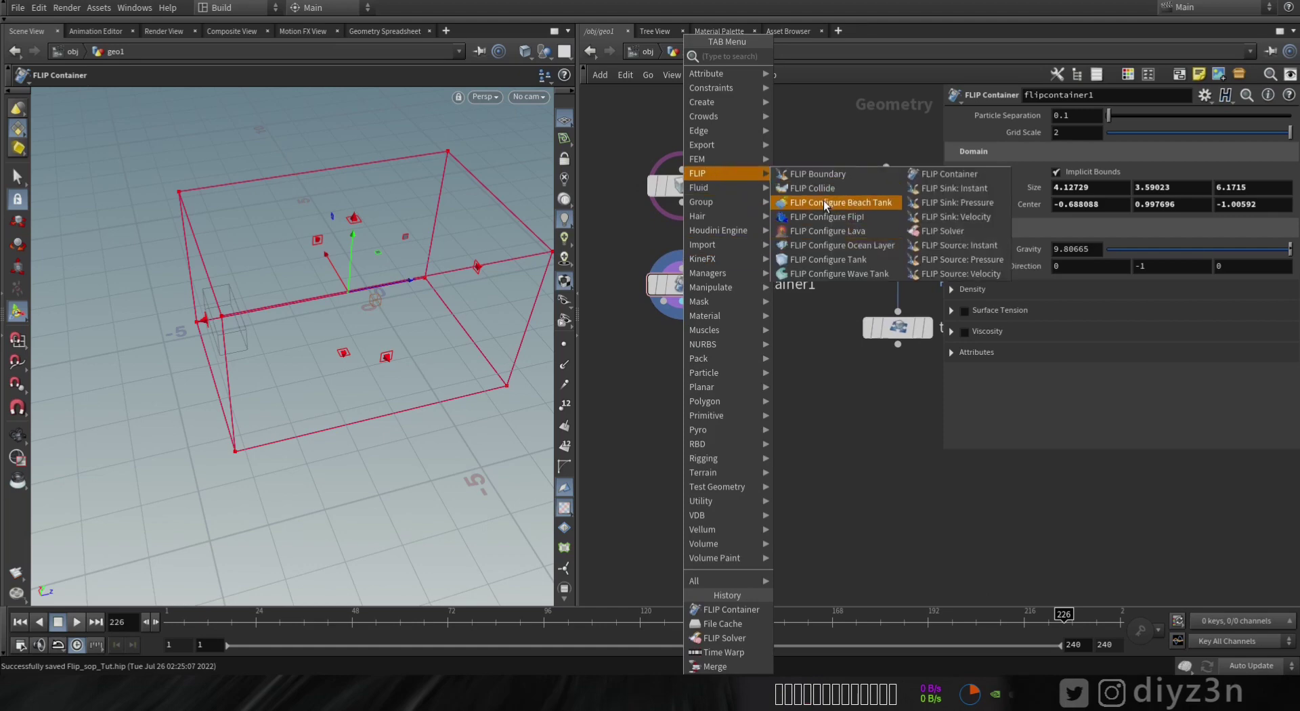
pyautogui.click(823, 176)
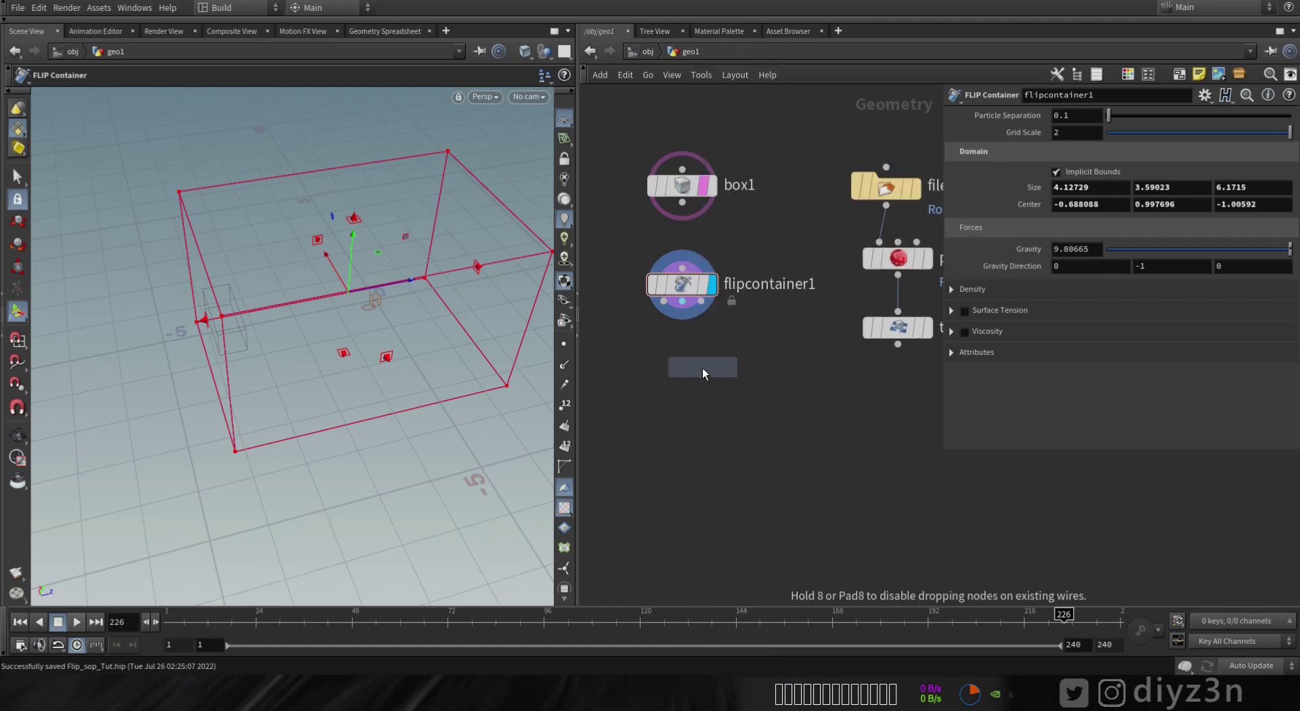
pyautogui.click(688, 371)
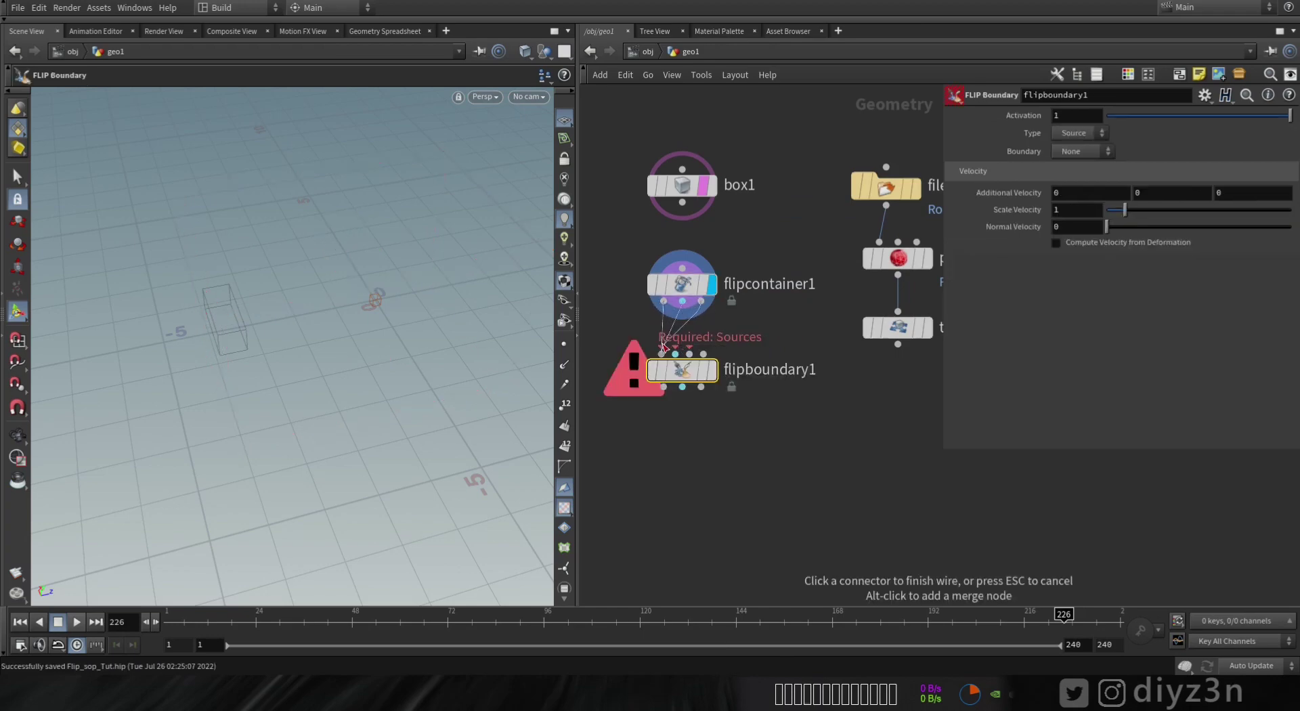
pyautogui.click(682, 201)
pyautogui.moveTo(682, 184); pyautogui.dragTo(754, 184)
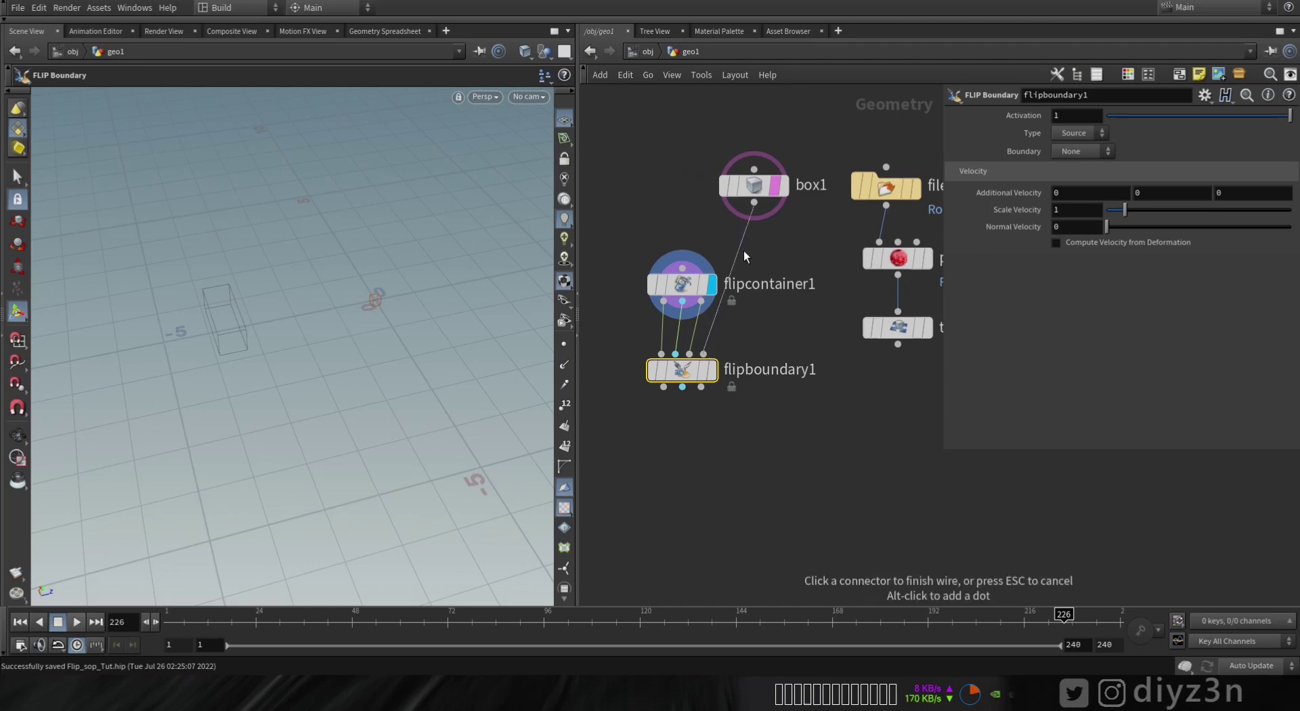
# Add a FLIP Solver node below the boundary and connect the boundary's three outputs to its first three inputs
pyautogui.moveTo(719, 470); pyautogui.dragTo(700, 392, button='middle')
pyautogui.press('Tab')
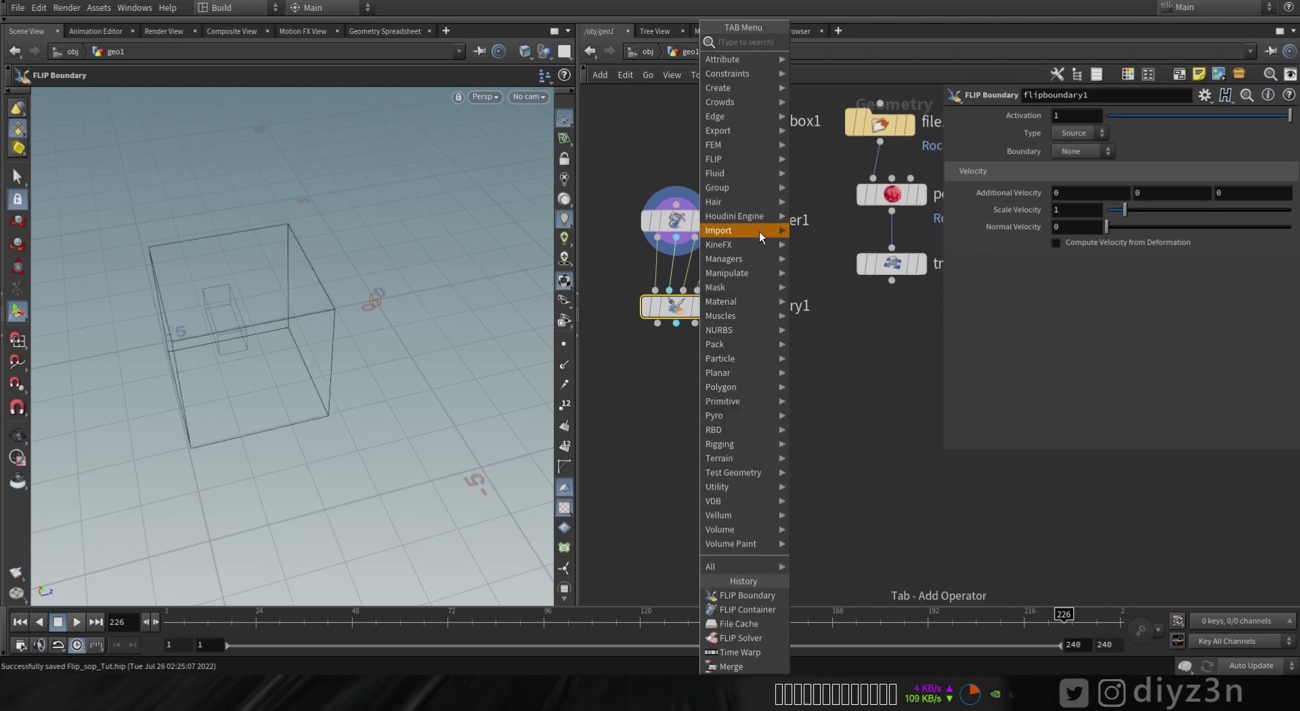
pyautogui.moveTo(733, 158)
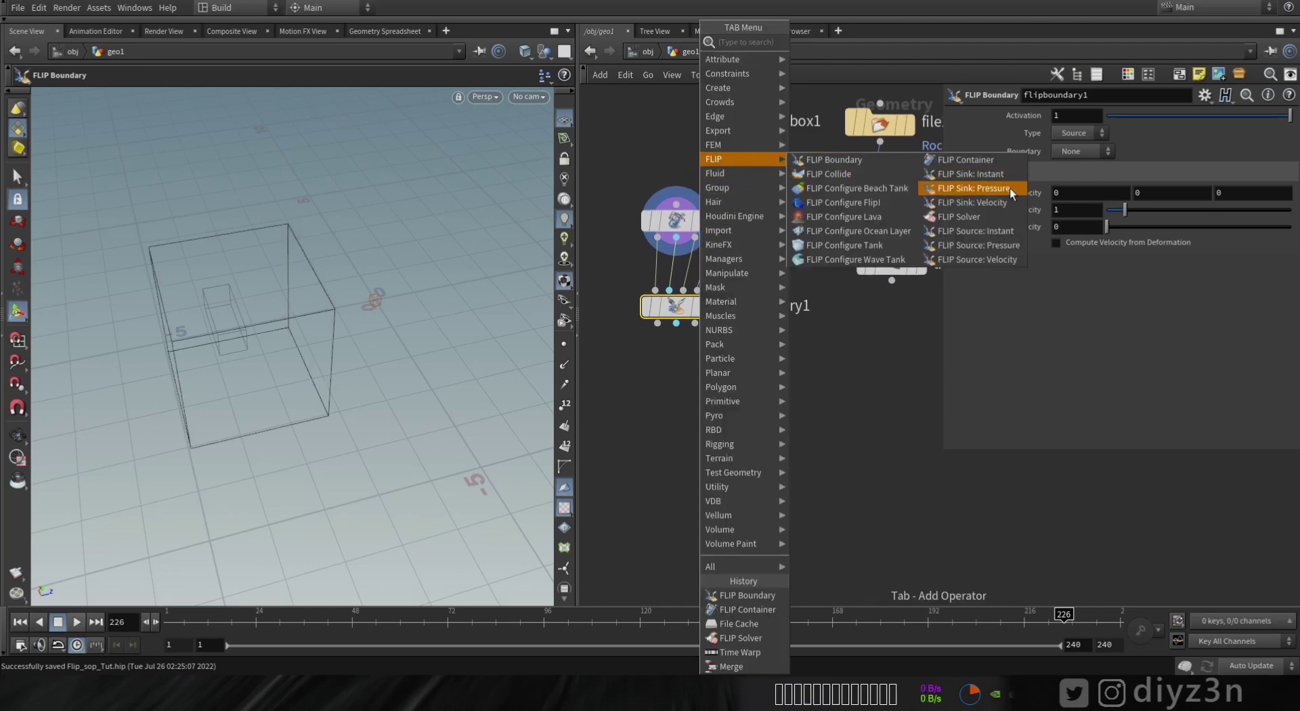
pyautogui.click(997, 212)
pyautogui.click(681, 417)
pyautogui.click(658, 323)
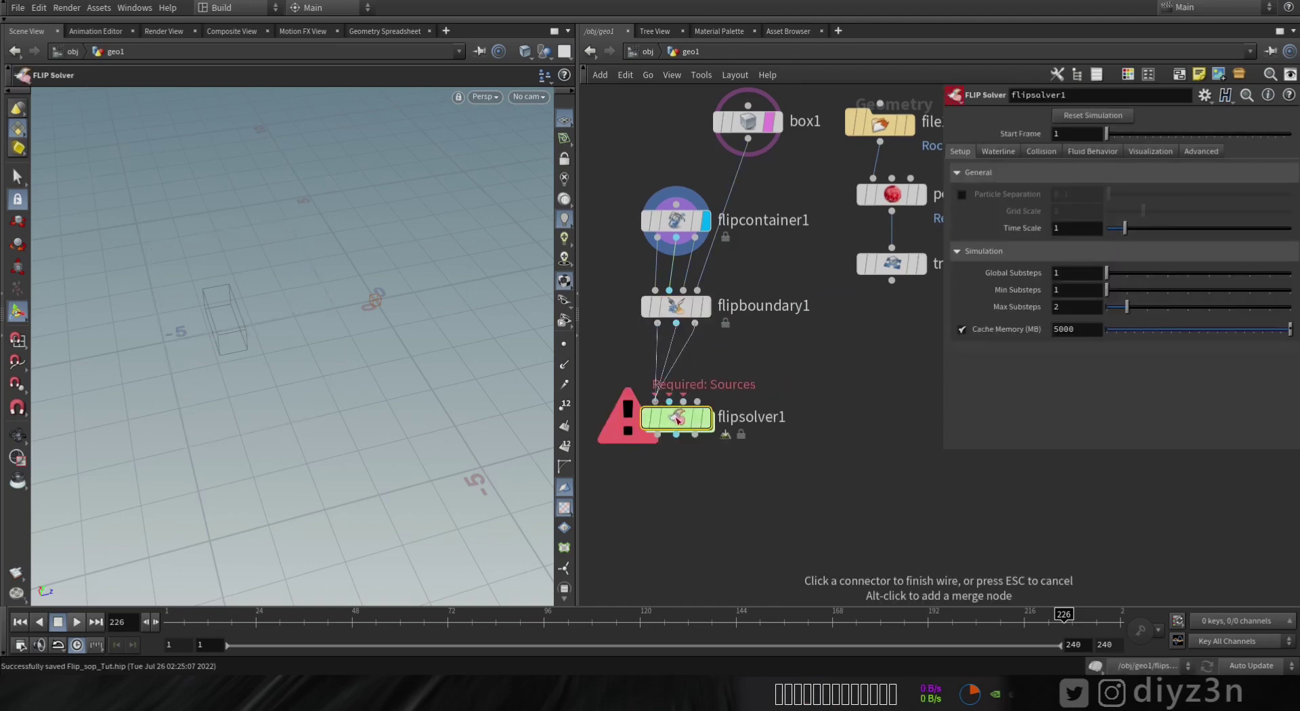
# Return to frame 1, display the FLIP solver and play the simulation while viewing the domain from the side
pyautogui.click(19, 621)
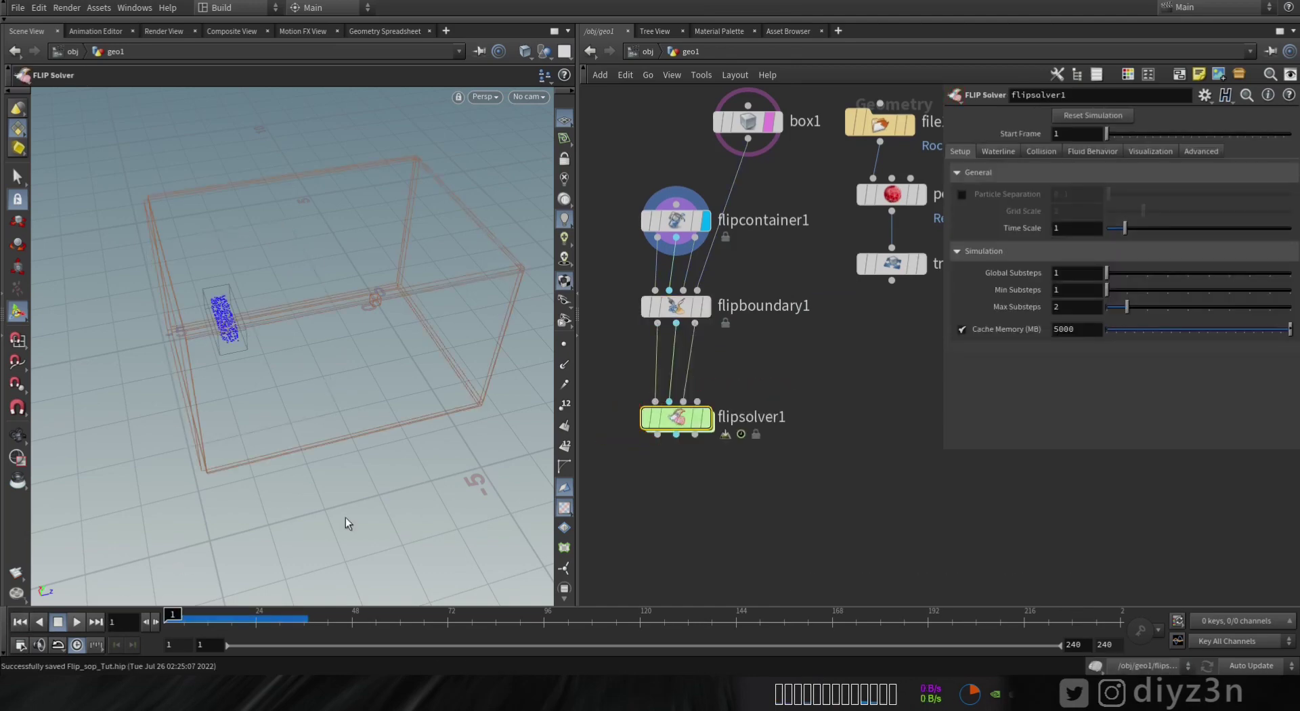
pyautogui.click(715, 382)
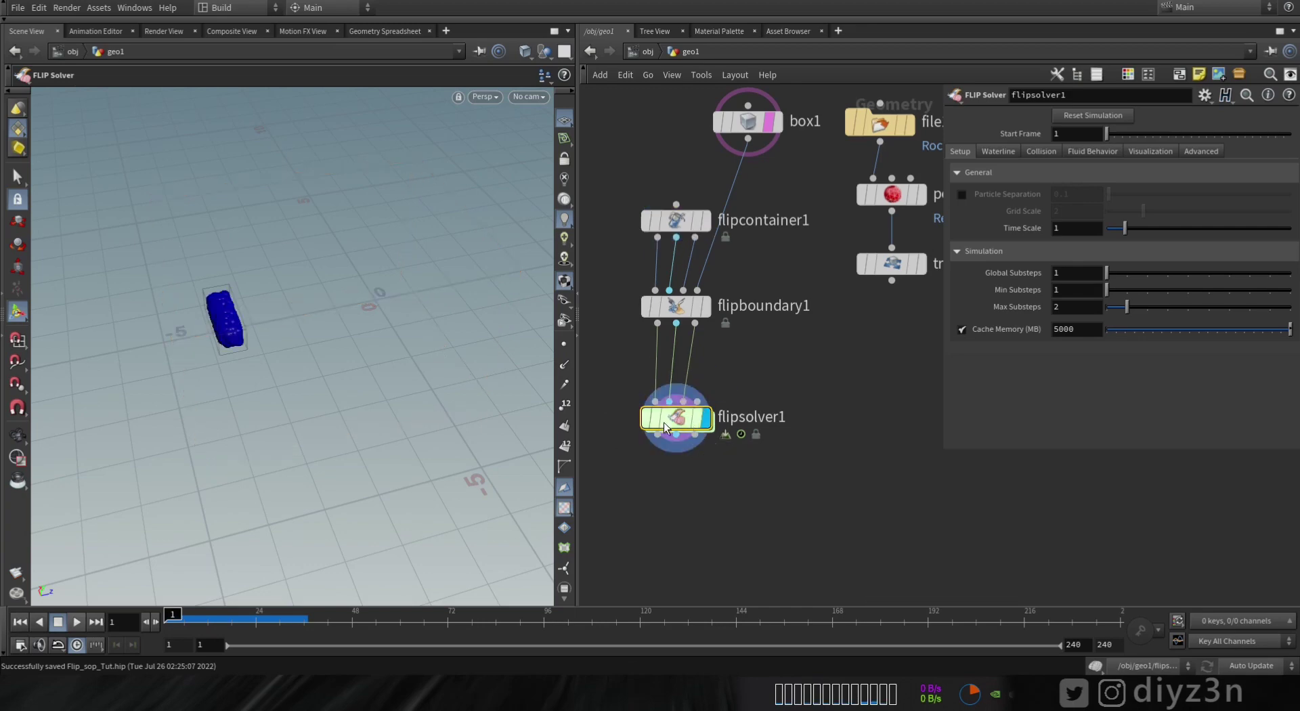
pyautogui.click(79, 620)
pyautogui.keyDown('alt'); pyautogui.moveTo(264, 393); pyautogui.dragTo(215, 348); pyautogui.keyUp('alt')
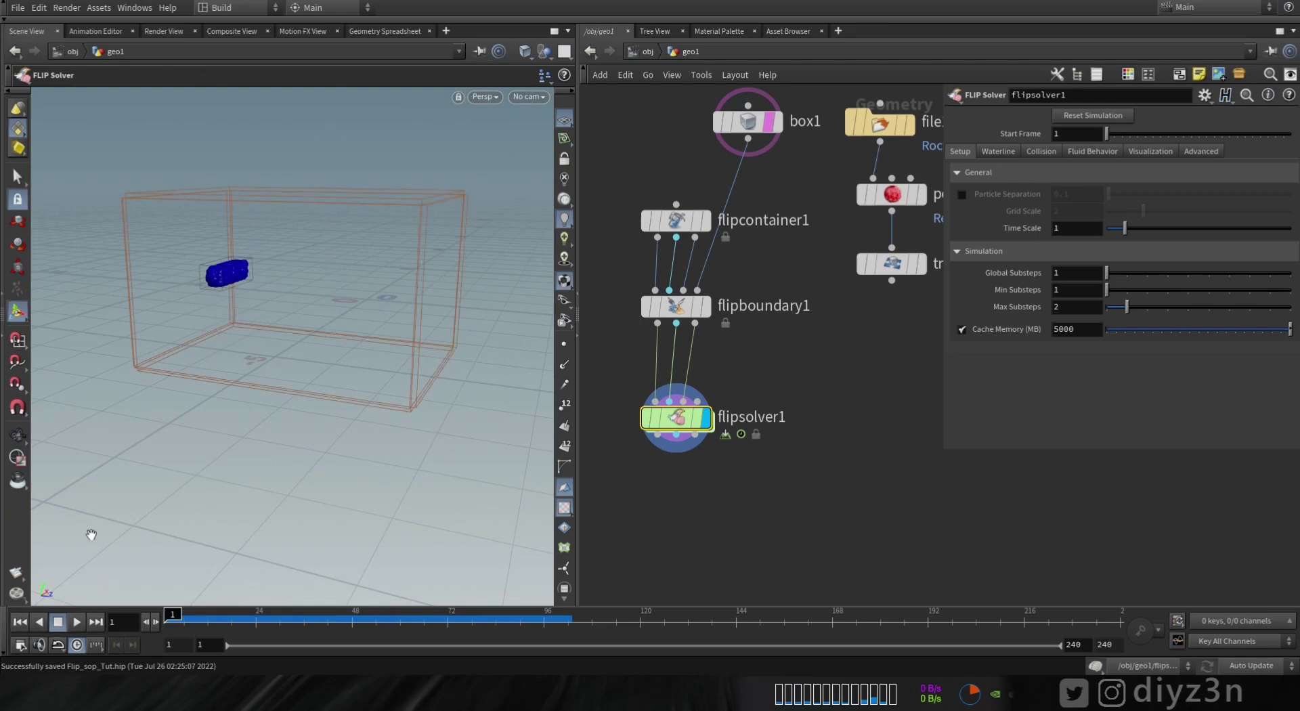
pyautogui.moveTo(93, 531); pyautogui.dragTo(232, 470)
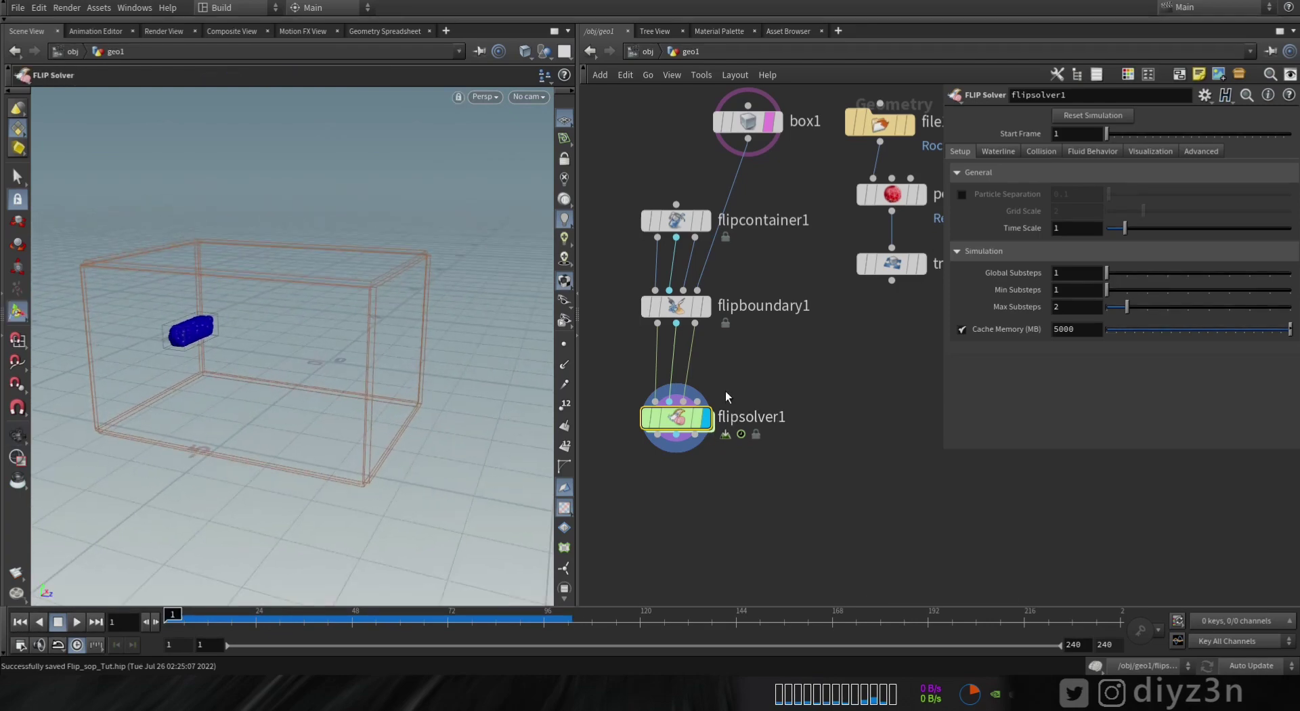
# Insert a FLIP Collide node between the boundary and the solver, and wire transform1 into its fourth input as the collider
pyautogui.moveTo(678, 417); pyautogui.dragTo(678, 475)
pyautogui.moveTo(874, 268)
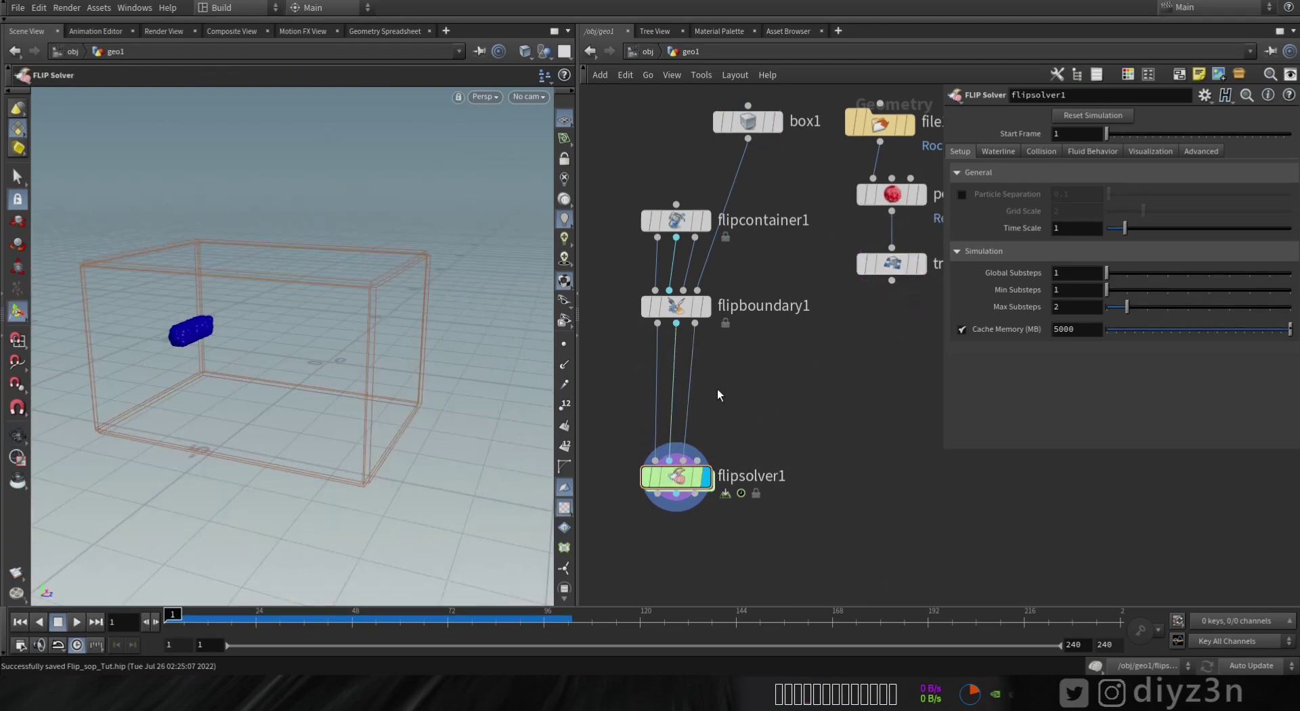
pyautogui.press('Tab')
pyautogui.moveTo(768, 157)
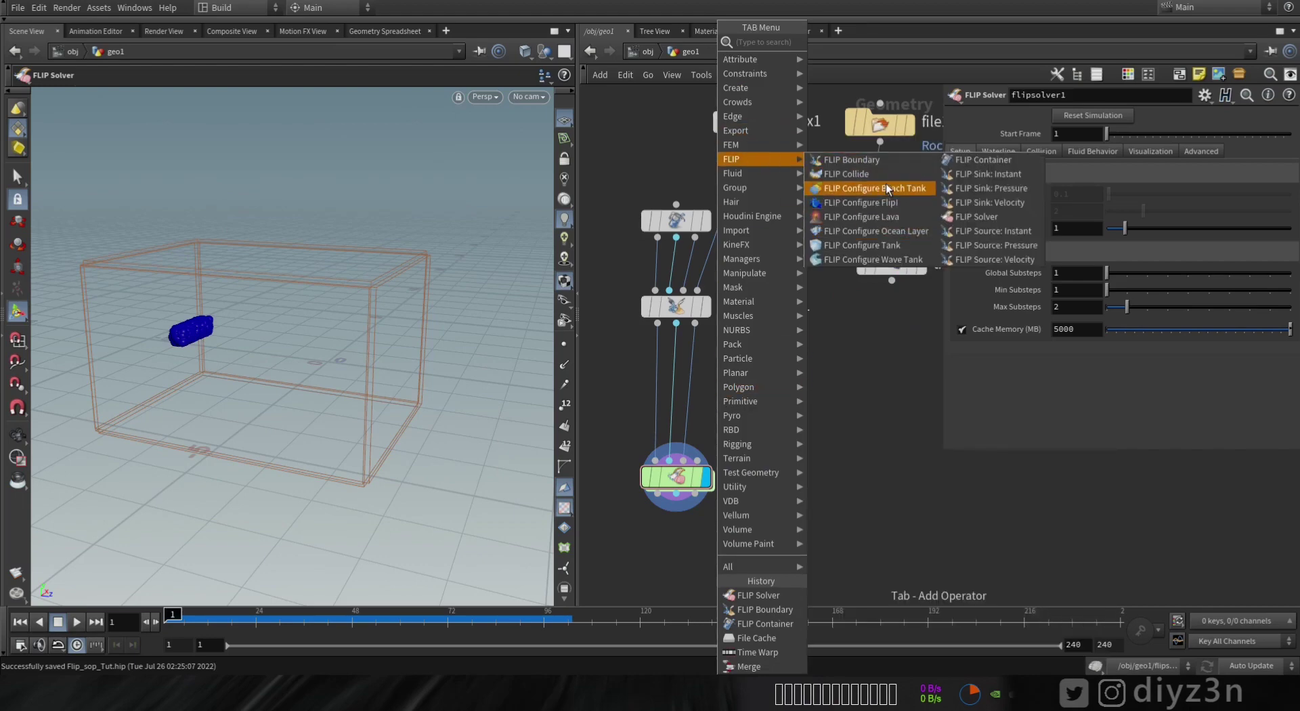
pyautogui.click(846, 174)
pyautogui.click(693, 382)
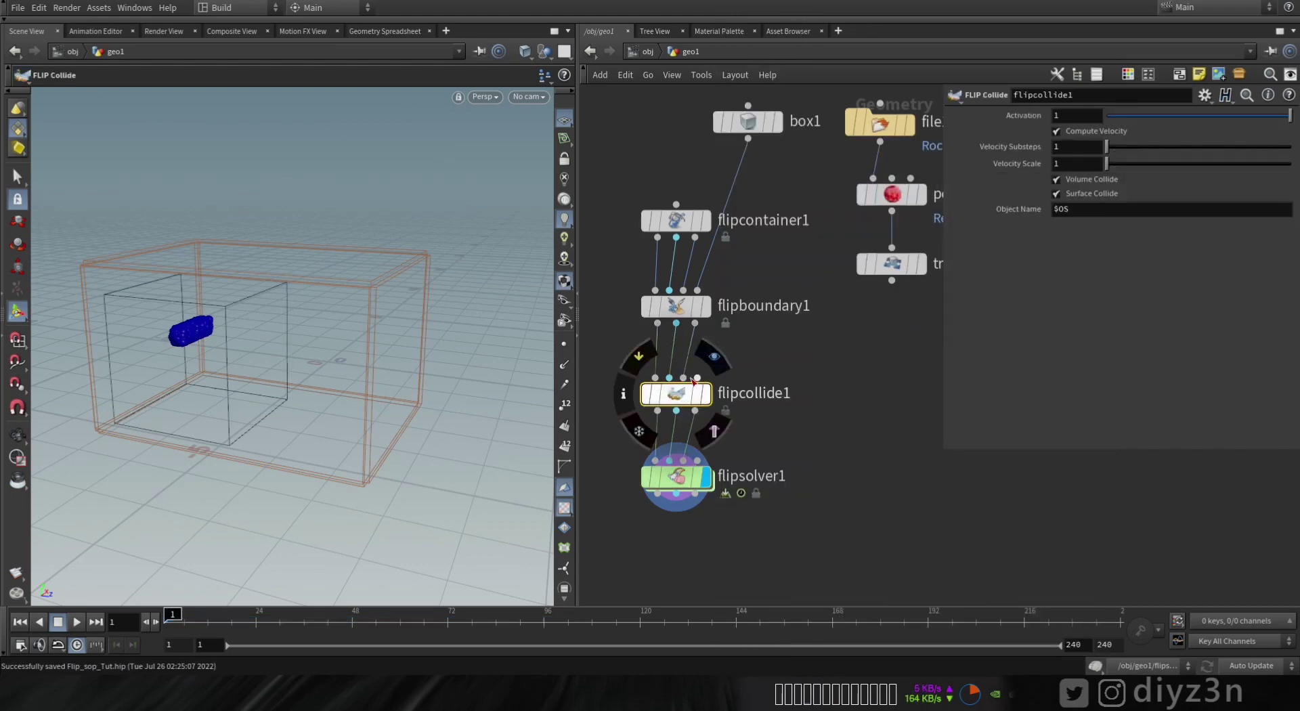
pyautogui.click(696, 378)
# Play the solver's simulation and examine close up how the fluid particles collide with the terrain
pyautogui.keyDown('alt'); pyautogui.moveTo(305, 284); pyautogui.dragTo(288, 380); pyautogui.keyUp('alt')
pyautogui.keyDown('alt'); pyautogui.moveTo(287, 380); pyautogui.dragTo(447, 307, button='right'); pyautogui.keyUp('alt')
pyautogui.moveTo(447, 307); pyautogui.dragTo(233, 308)
pyautogui.click(676, 478)
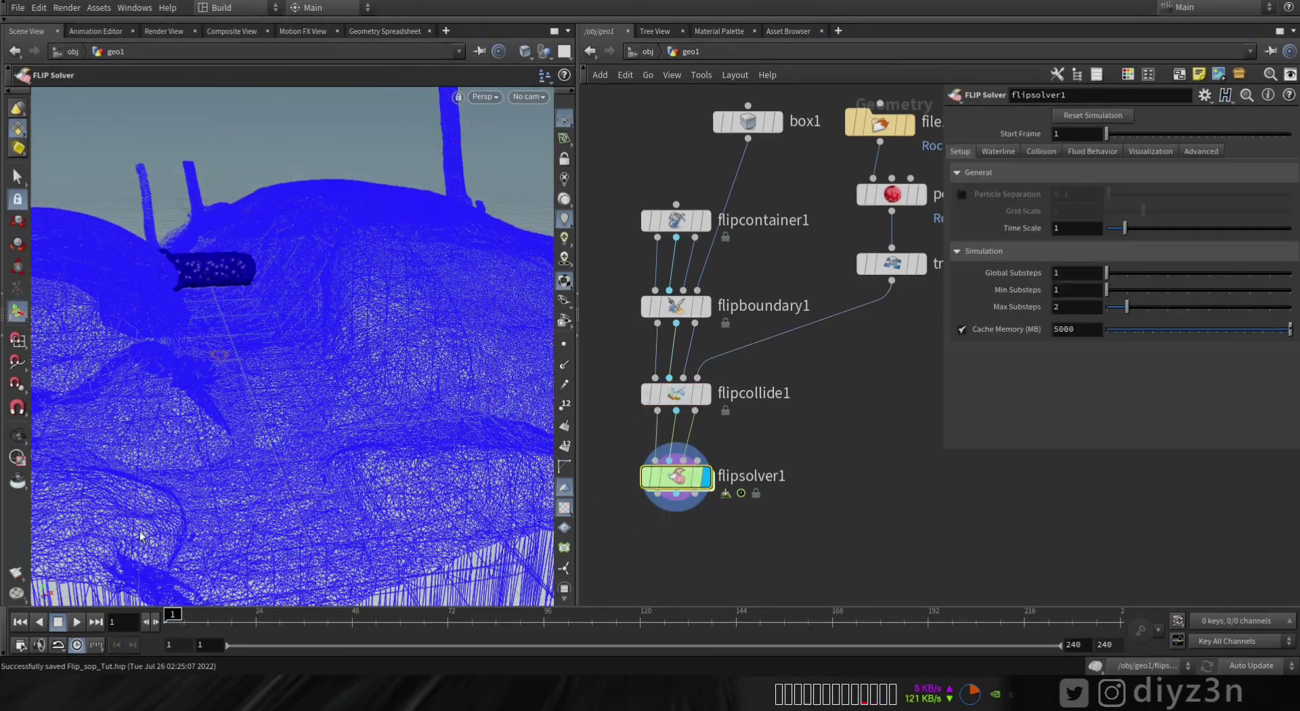
pyautogui.click(77, 621)
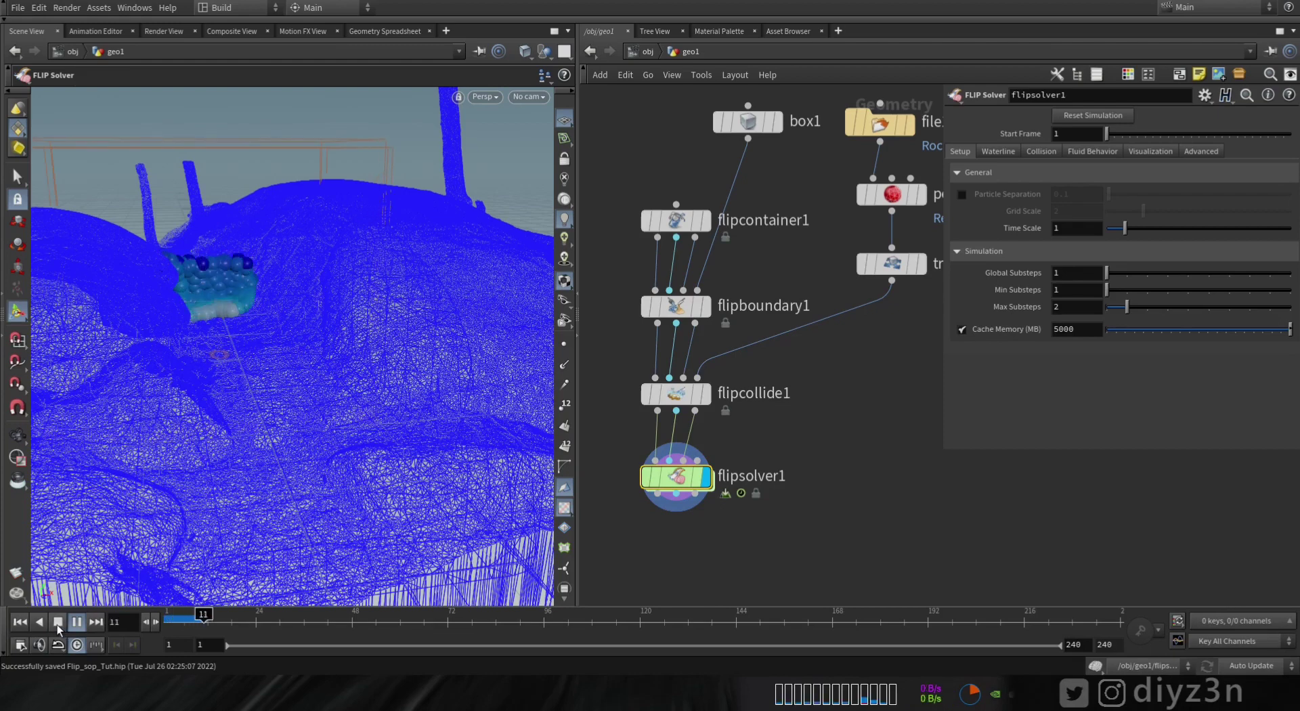
pyautogui.click(57, 624)
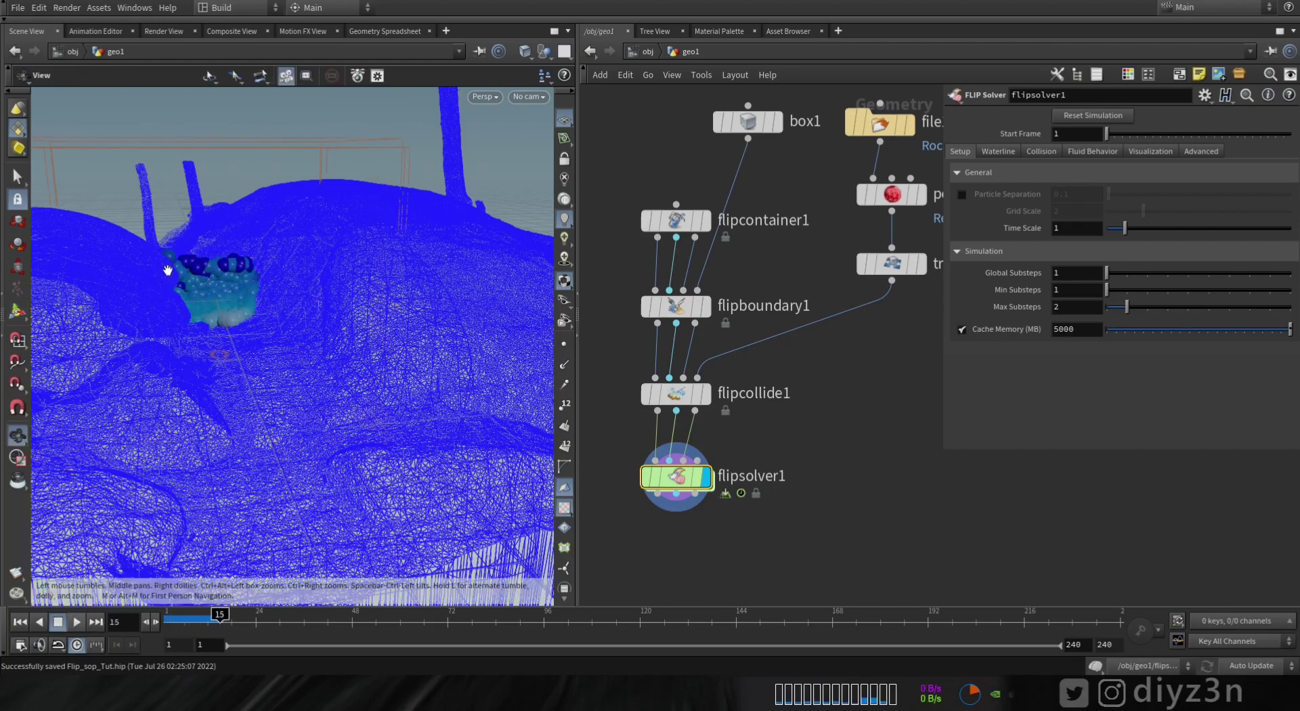
pyautogui.keyDown('alt'); pyautogui.moveTo(165, 270); pyautogui.dragTo(366, 339); pyautogui.keyUp('alt')
pyautogui.keyDown('alt'); pyautogui.moveTo(367, 338); pyautogui.dragTo(398, 298, button='right'); pyautogui.keyUp('alt')
pyautogui.keyDown('alt'); pyautogui.moveTo(397, 298); pyautogui.dragTo(359, 369, button='middle'); pyautogui.keyUp('alt')
pyautogui.click(76, 621)
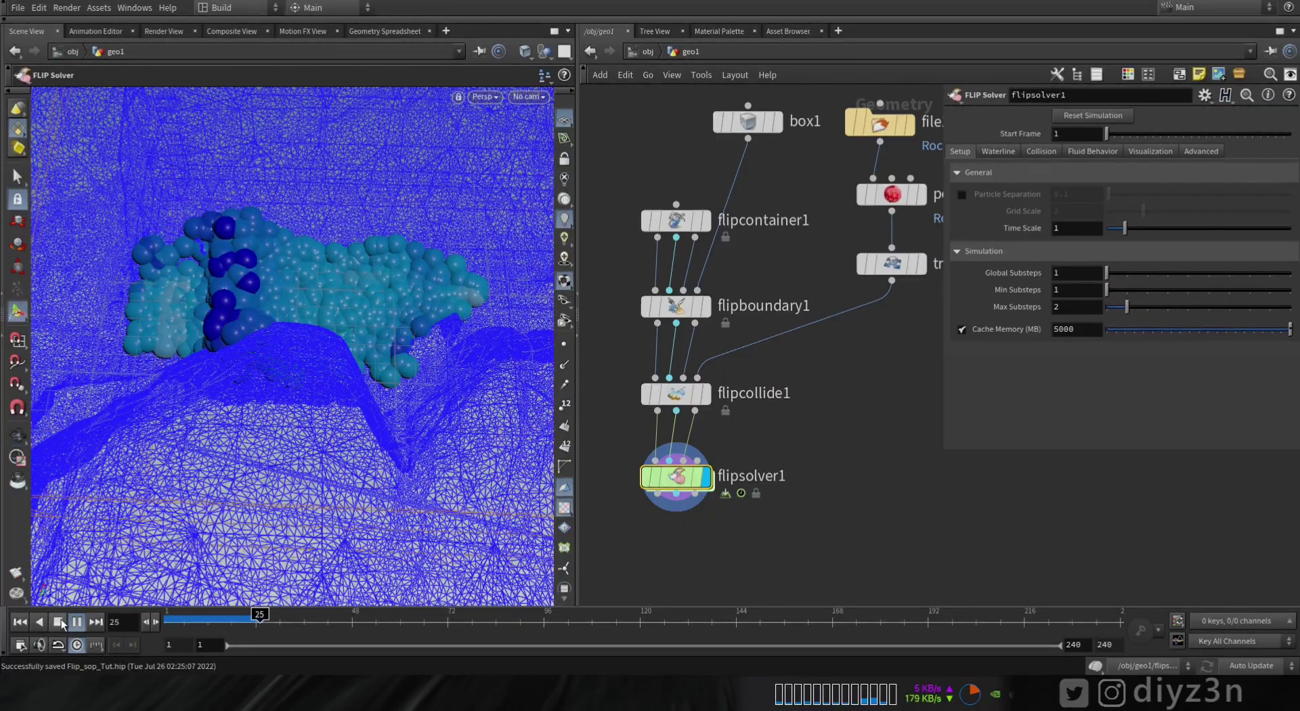
pyautogui.click(59, 621)
pyautogui.press('Escape')
pyautogui.moveTo(203, 440); pyautogui.dragTo(135, 325)
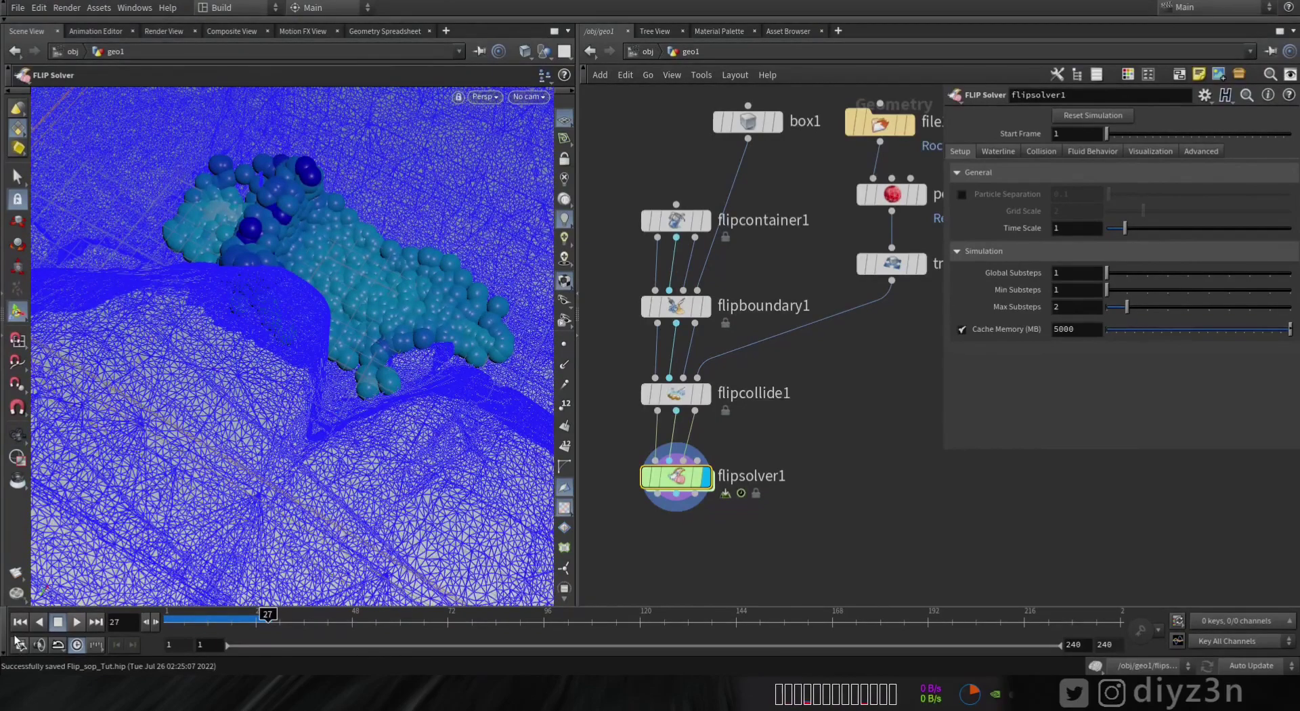
# From frame 1, add a POP Force inside the FLIP solver's FORCES network, connect it to the FORCE output and return to geo1
pyautogui.click(19, 622)
pyautogui.doubleClick(685, 474)
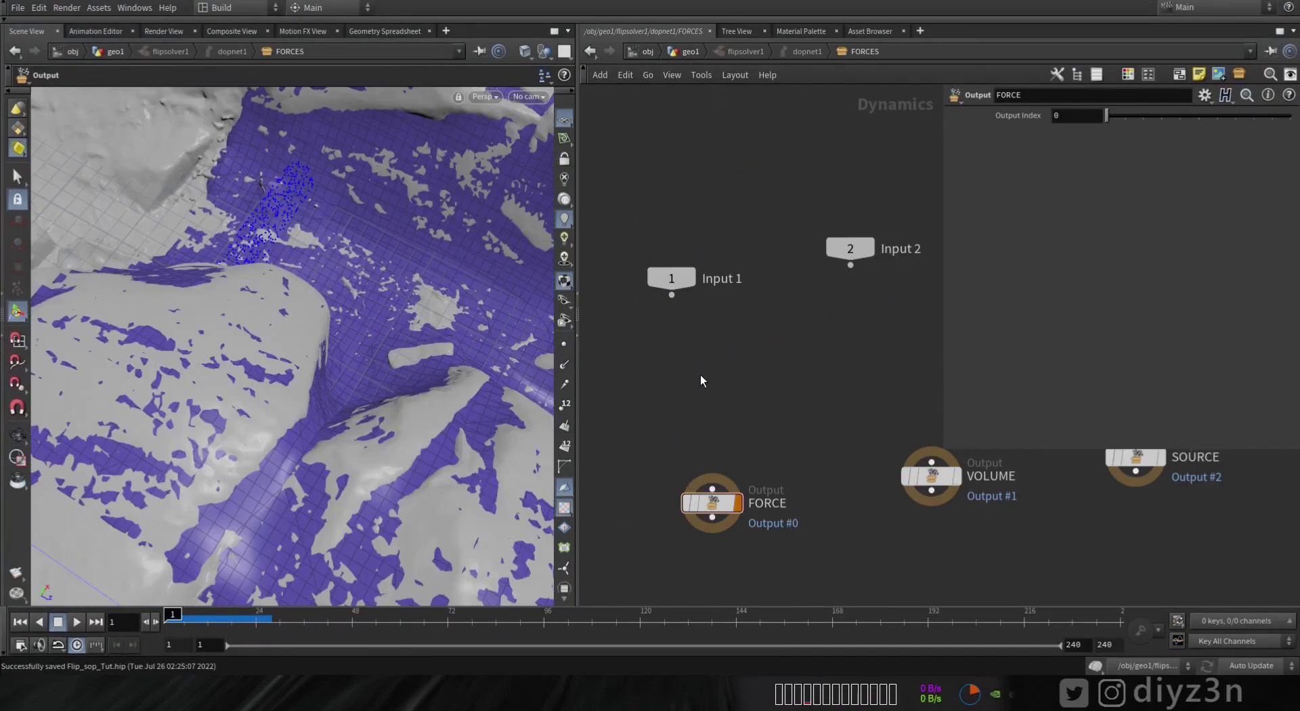
pyautogui.press('Tab')
pyautogui.write('pop')
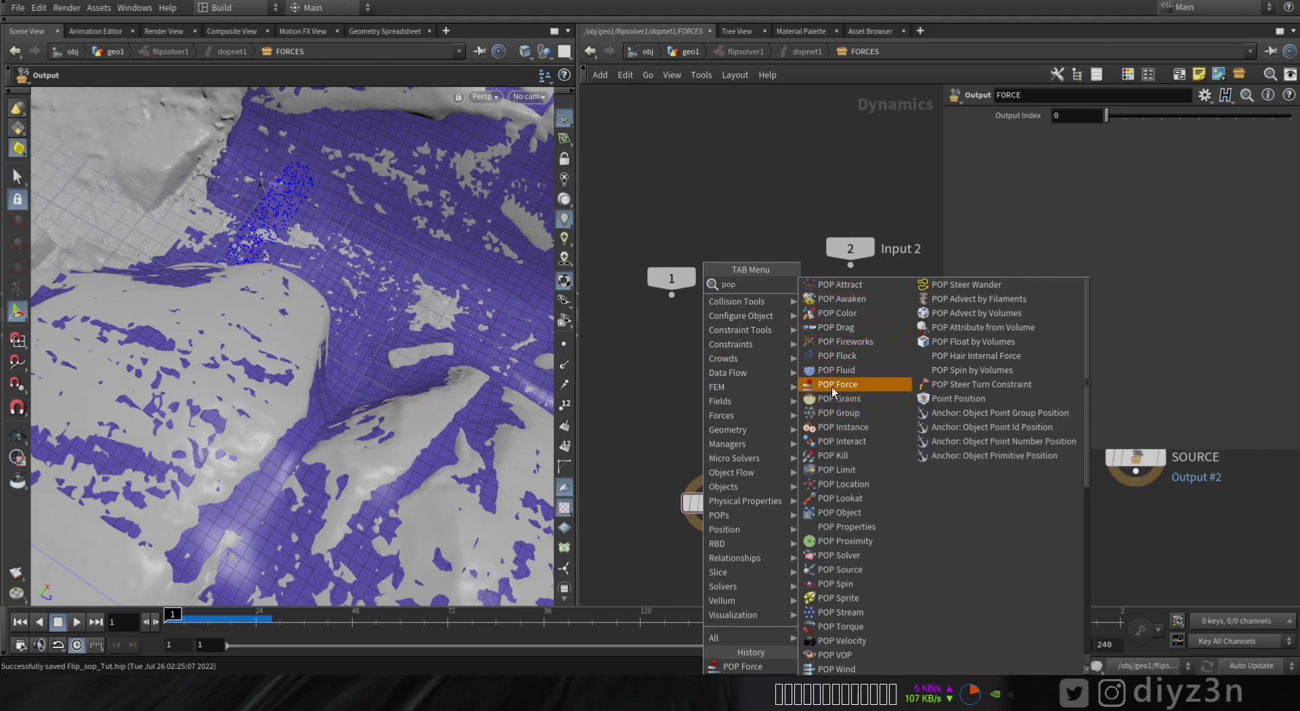
pyautogui.click(832, 384)
pyautogui.click(710, 373)
pyautogui.click(713, 387)
pyautogui.click(713, 489)
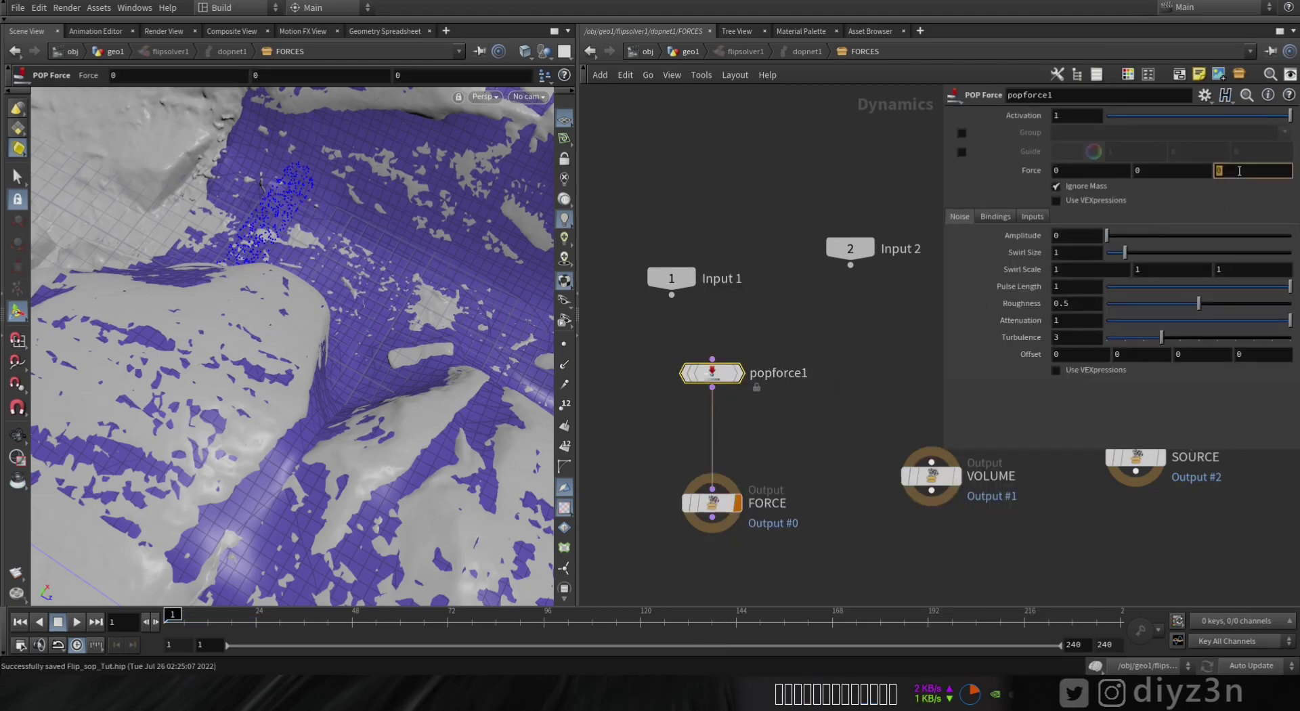
pyautogui.click(708, 54)
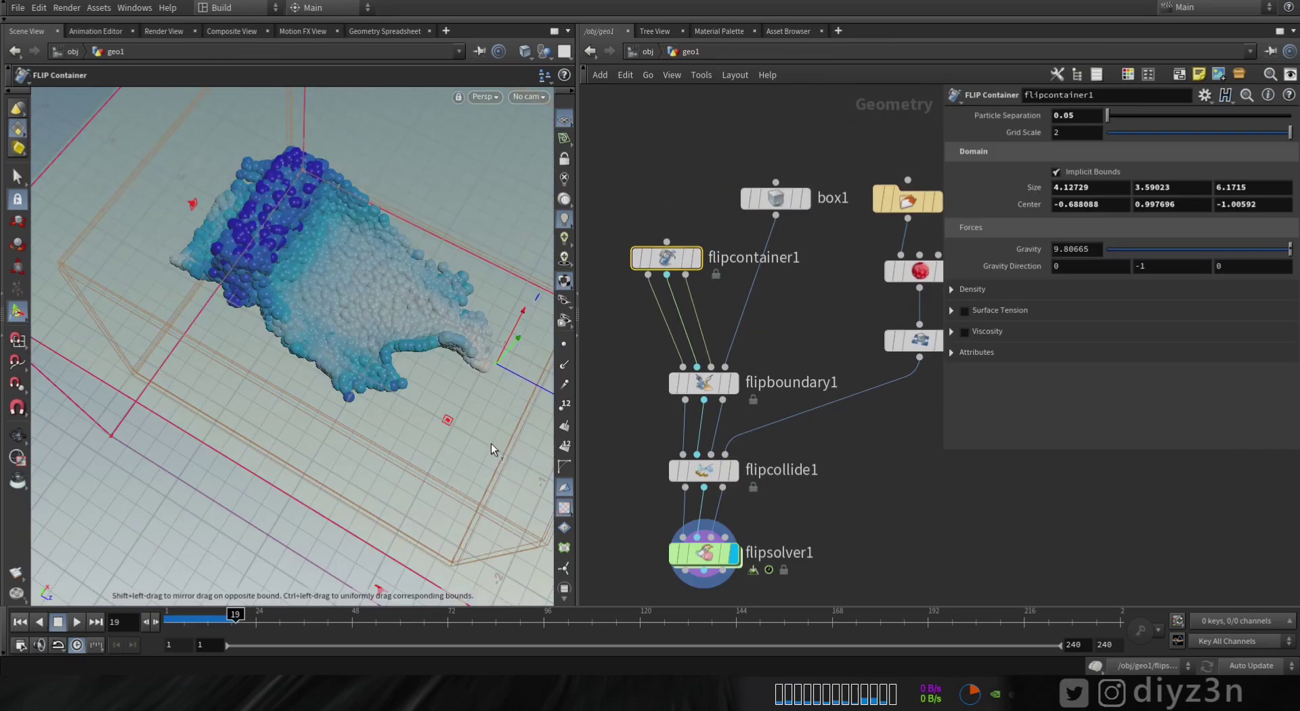
# Add a Merge node combining the FLIP solver's particles with the transformed terrain, and place it below both branches
pyautogui.moveTo(203, 339); pyautogui.dragTo(287, 430)
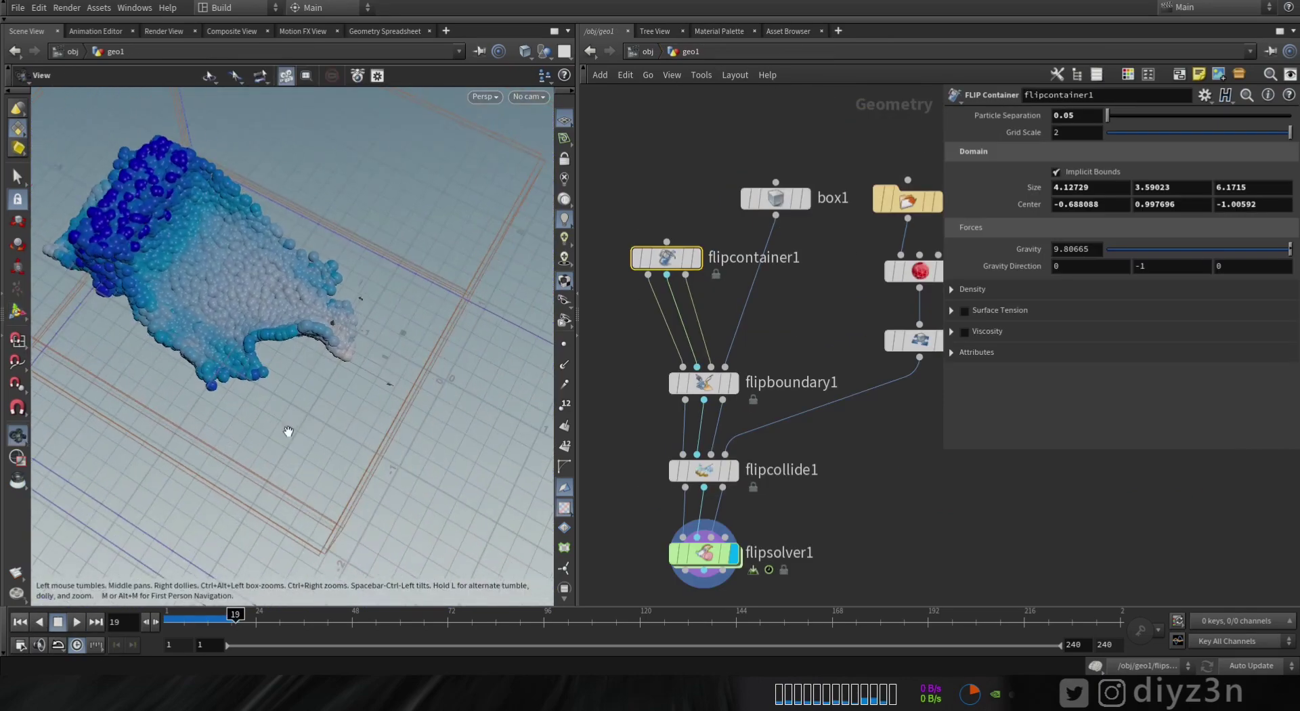
pyautogui.scroll(-4, 832, 464)
pyautogui.press('Tab')
pyautogui.write('mer')
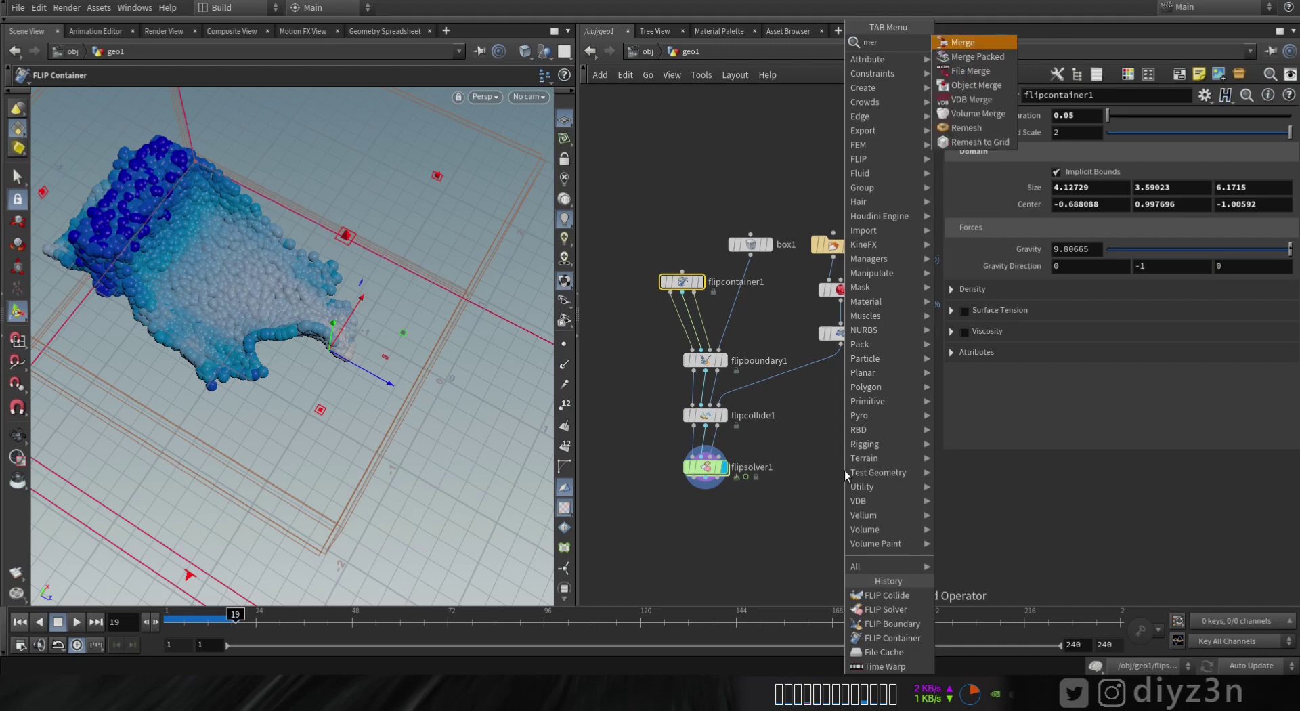
pyautogui.press('Return')
pyautogui.click(844, 470)
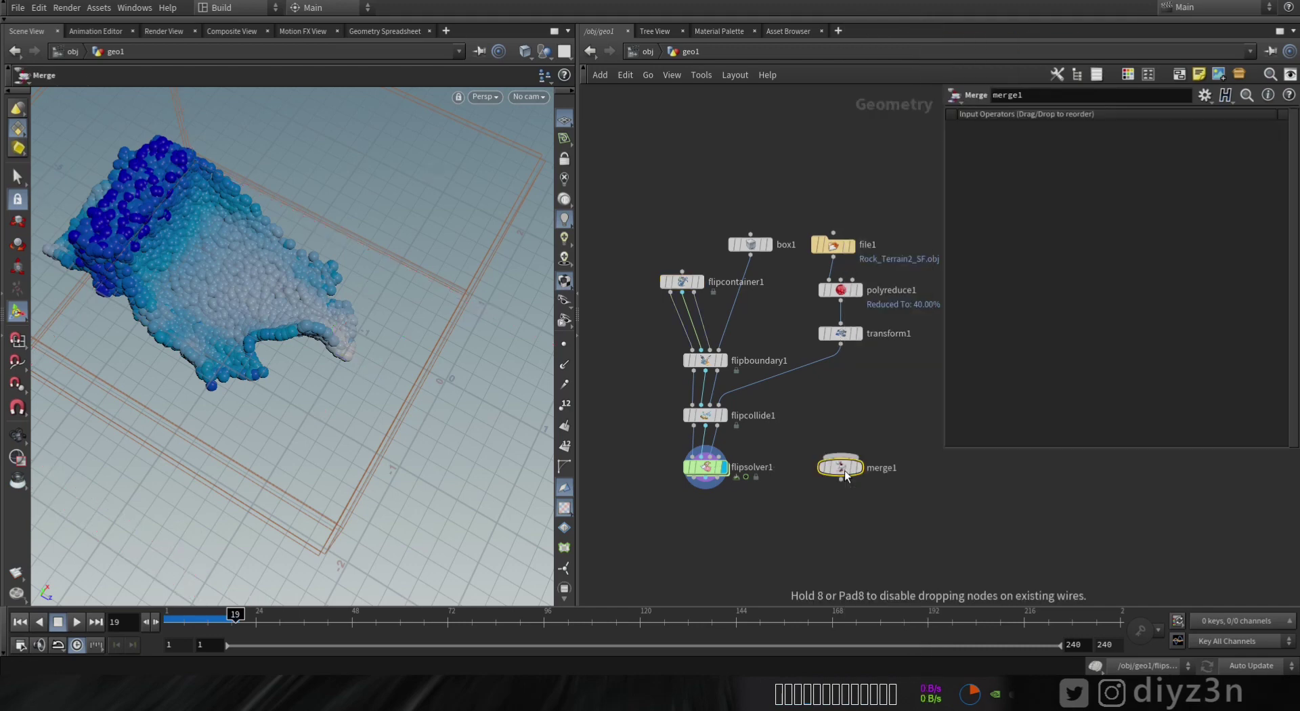
pyautogui.click(840, 454)
pyautogui.click(702, 498)
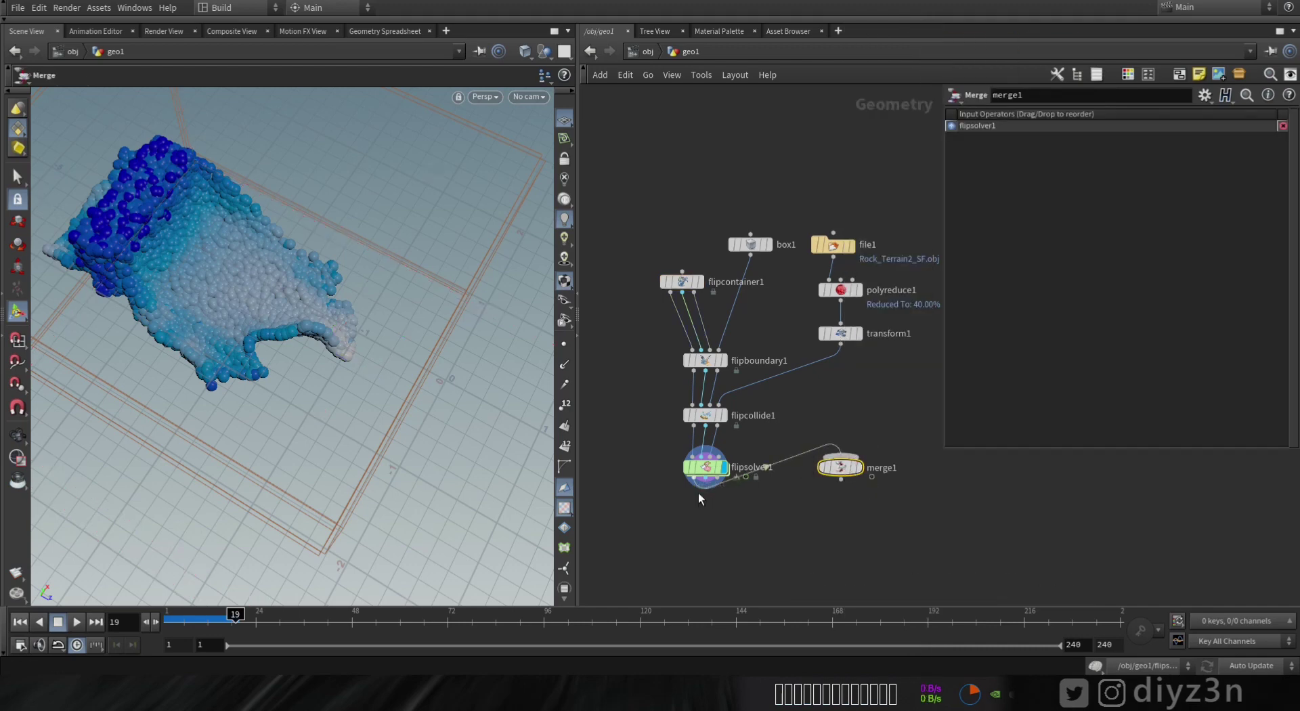
pyautogui.click(840, 454)
pyautogui.click(840, 342)
pyautogui.moveTo(843, 474); pyautogui.dragTo(836, 557)
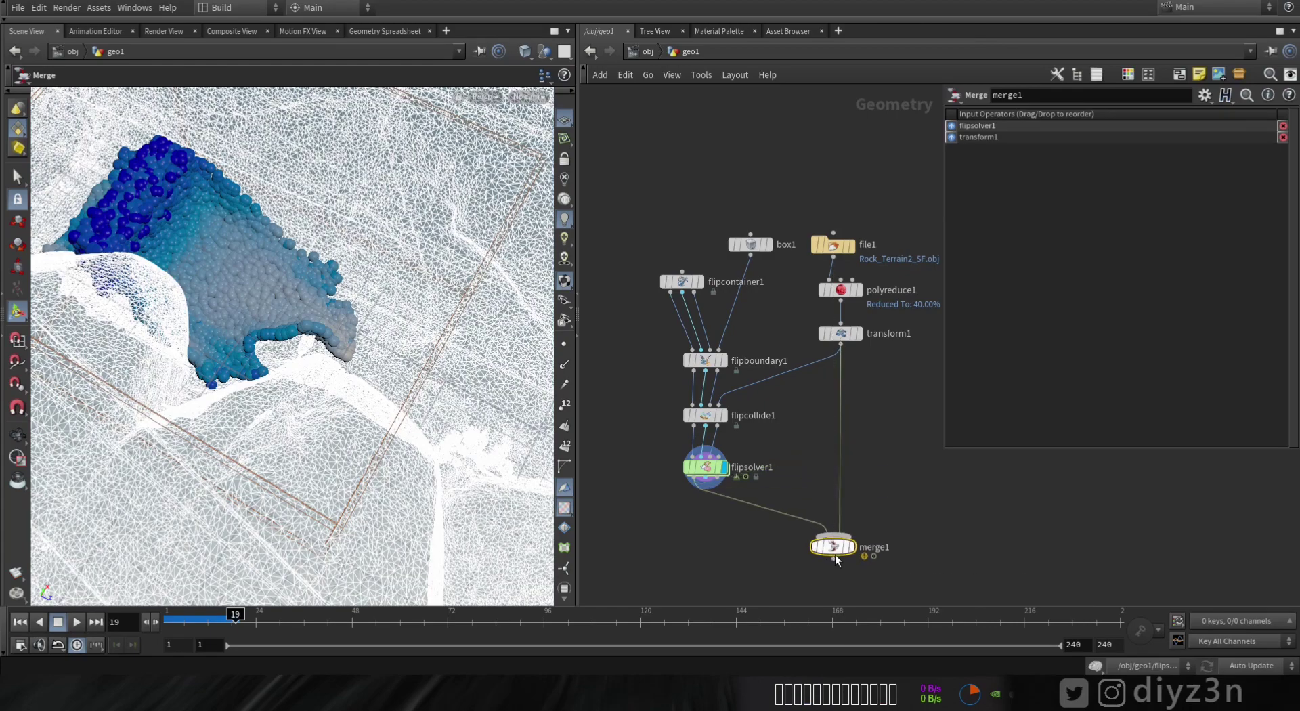
# Display the merged fluid and terrain, play the simulation to watch the particles flow over the rocks, and go back to frame 1
pyautogui.press('Escape')
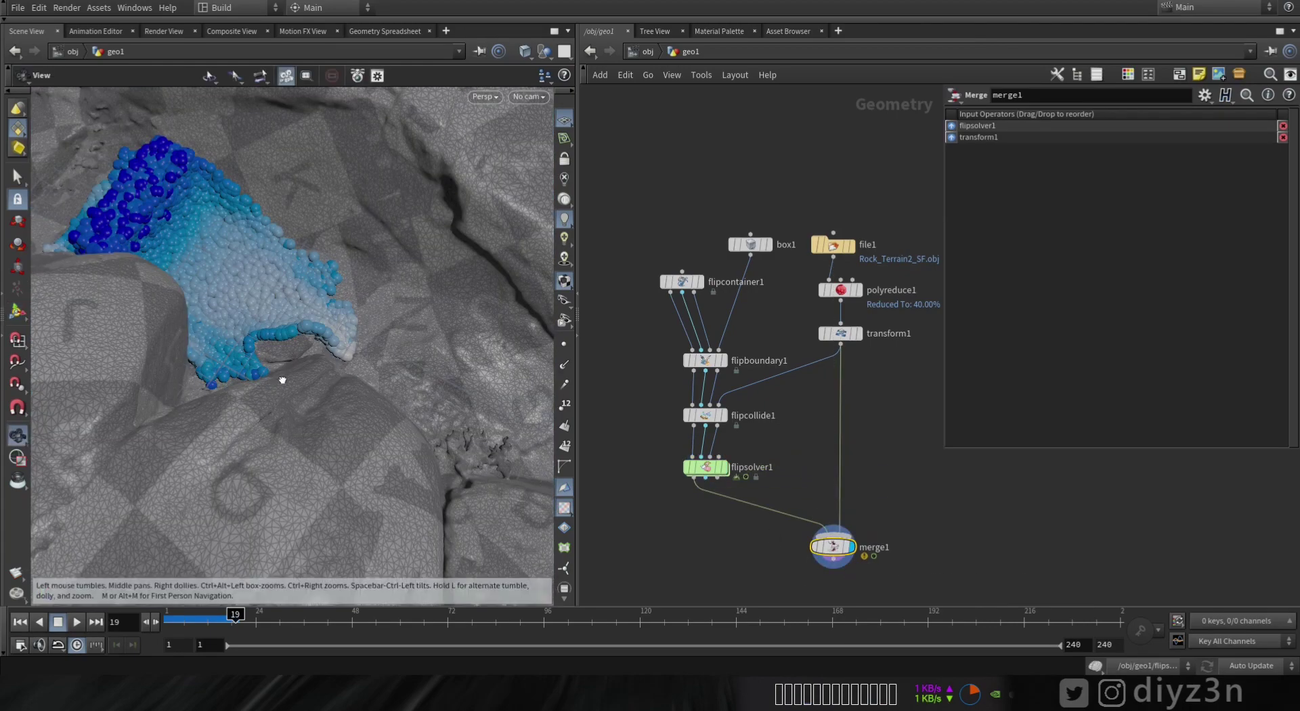
pyautogui.moveTo(282, 371); pyautogui.dragTo(334, 360)
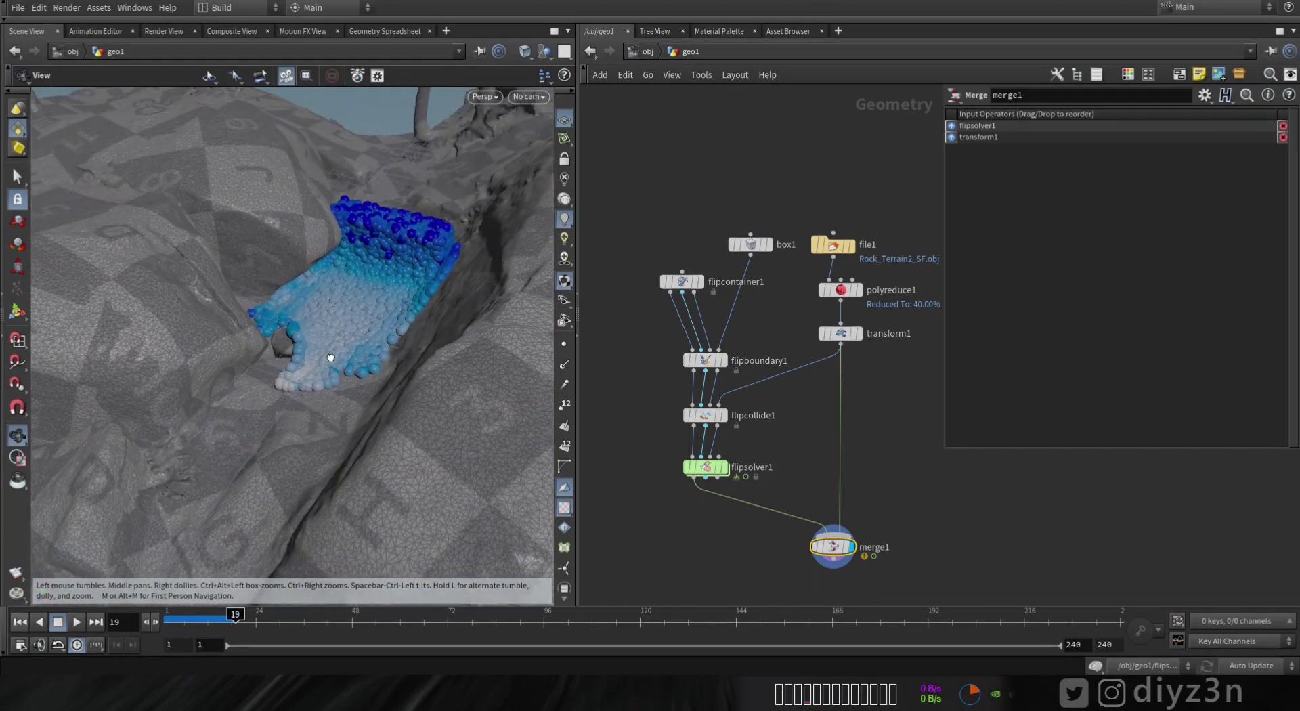
pyautogui.press('Return')
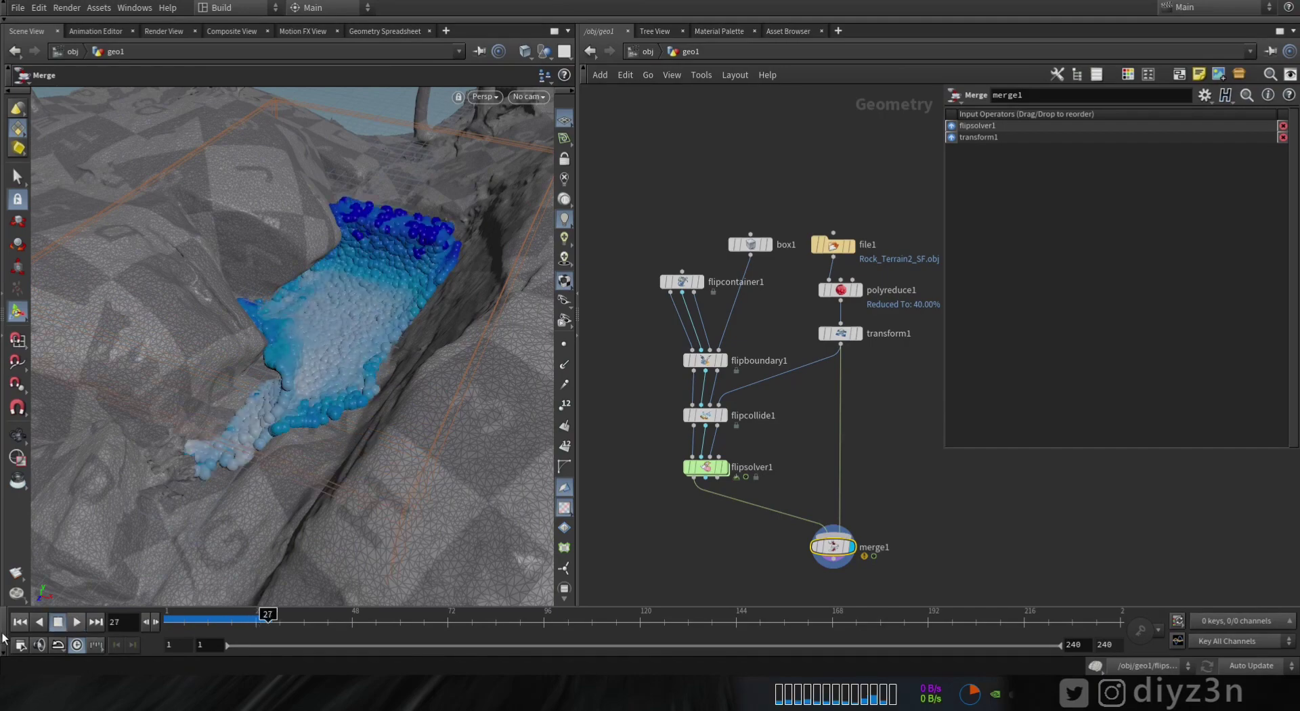
pyautogui.hotkey('ctrl', 'Up')
# Turn off Points as Spheres in the FLIP solver's particle visualization and look through its collision and fluid behavior settings
pyautogui.moveTo(693, 493); pyautogui.dragTo(693, 495)
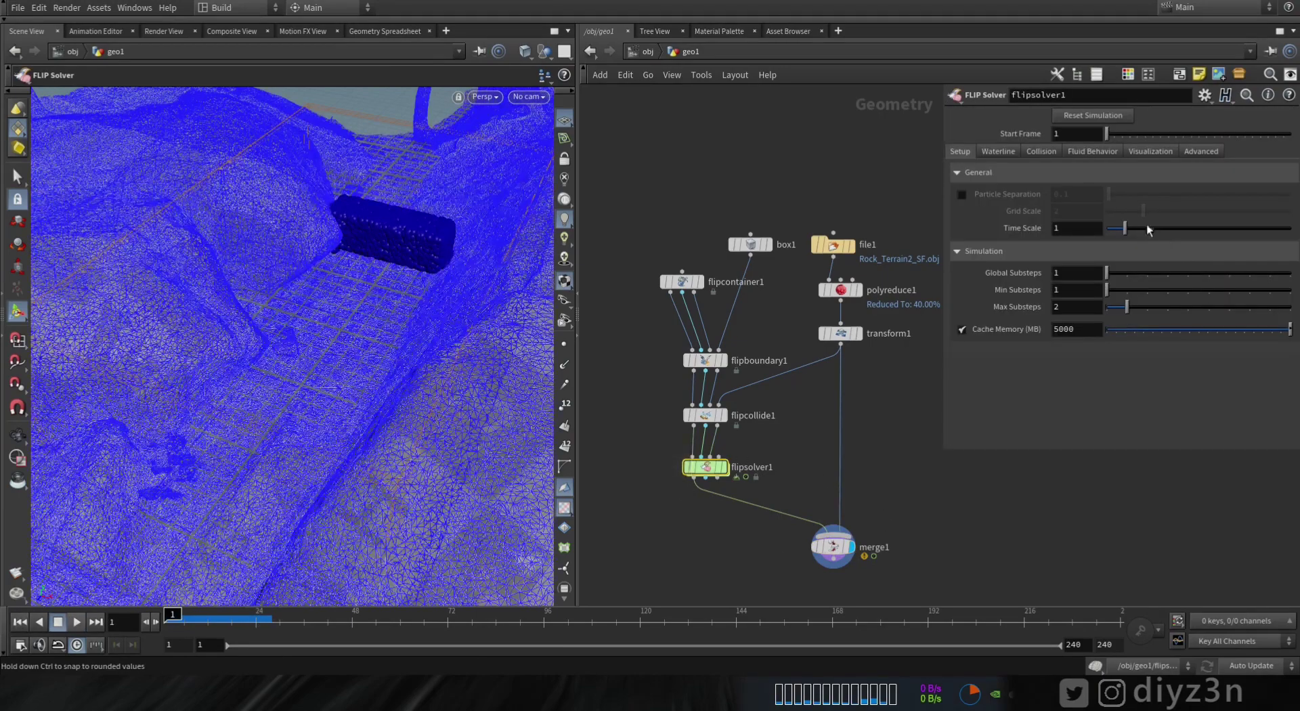
pyautogui.click(1151, 152)
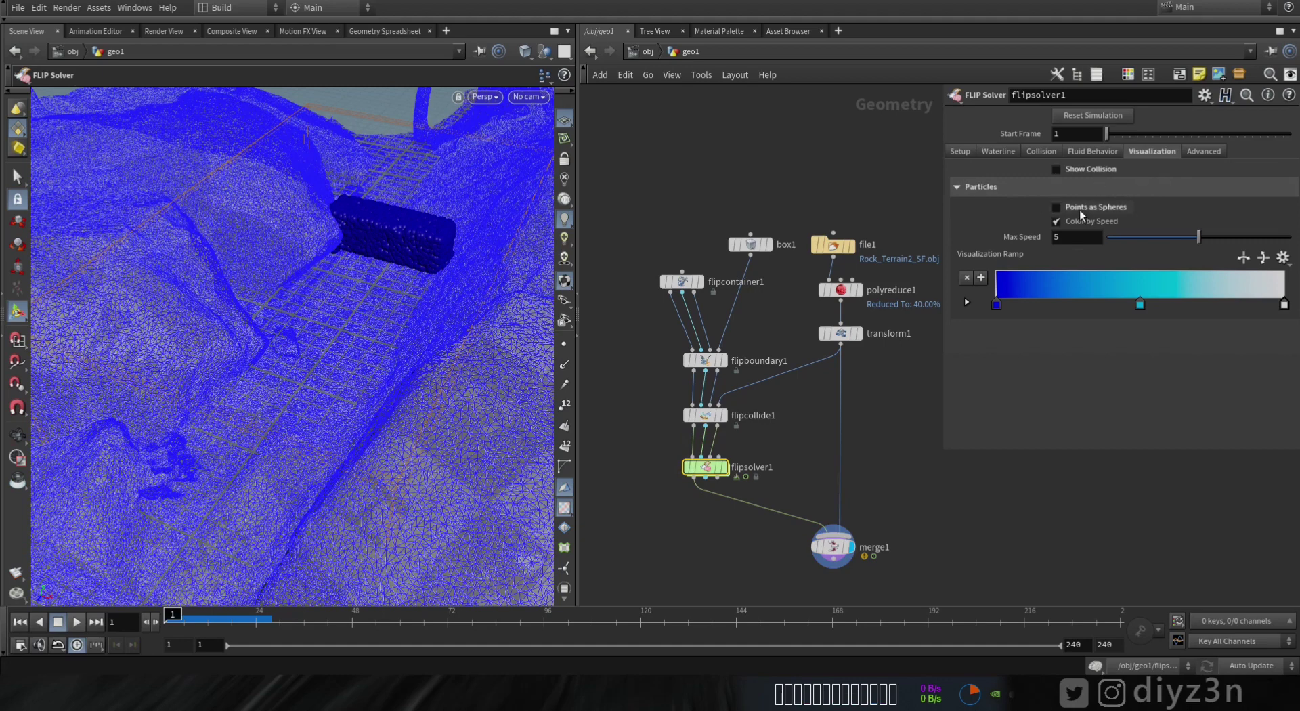
pyautogui.click(984, 153)
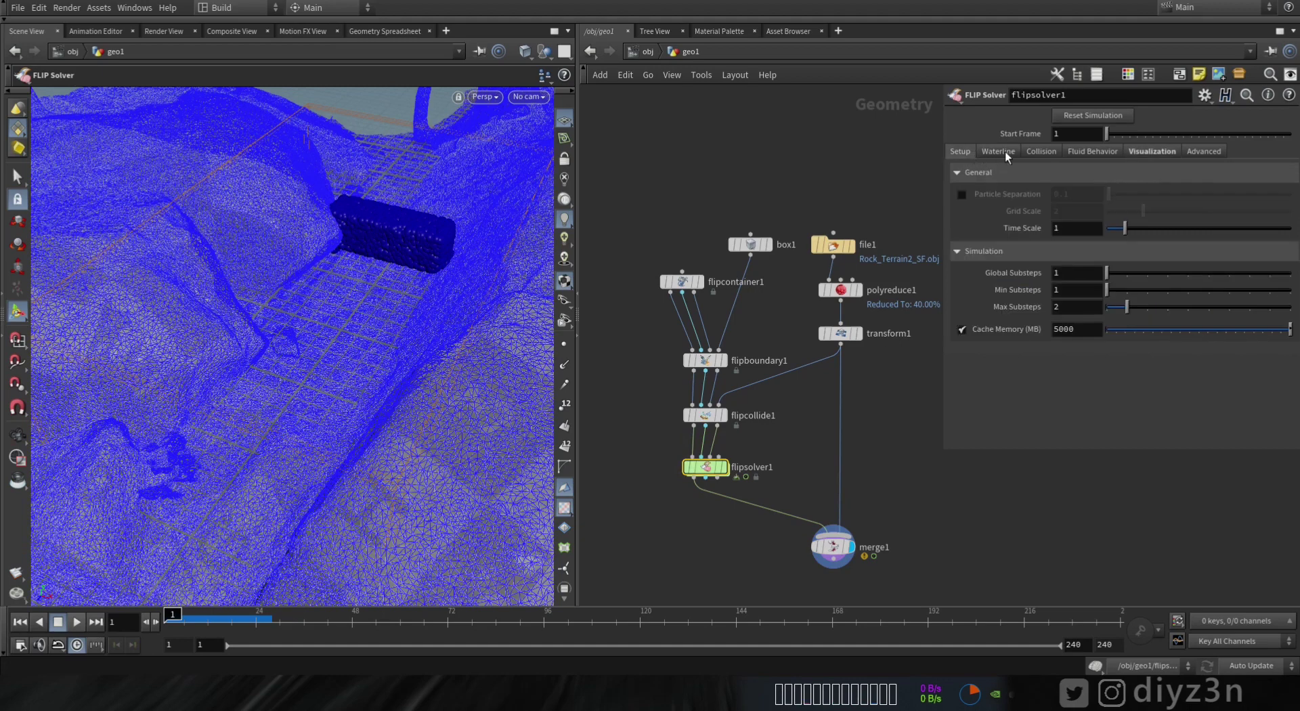
pyautogui.click(1046, 152)
pyautogui.click(1090, 154)
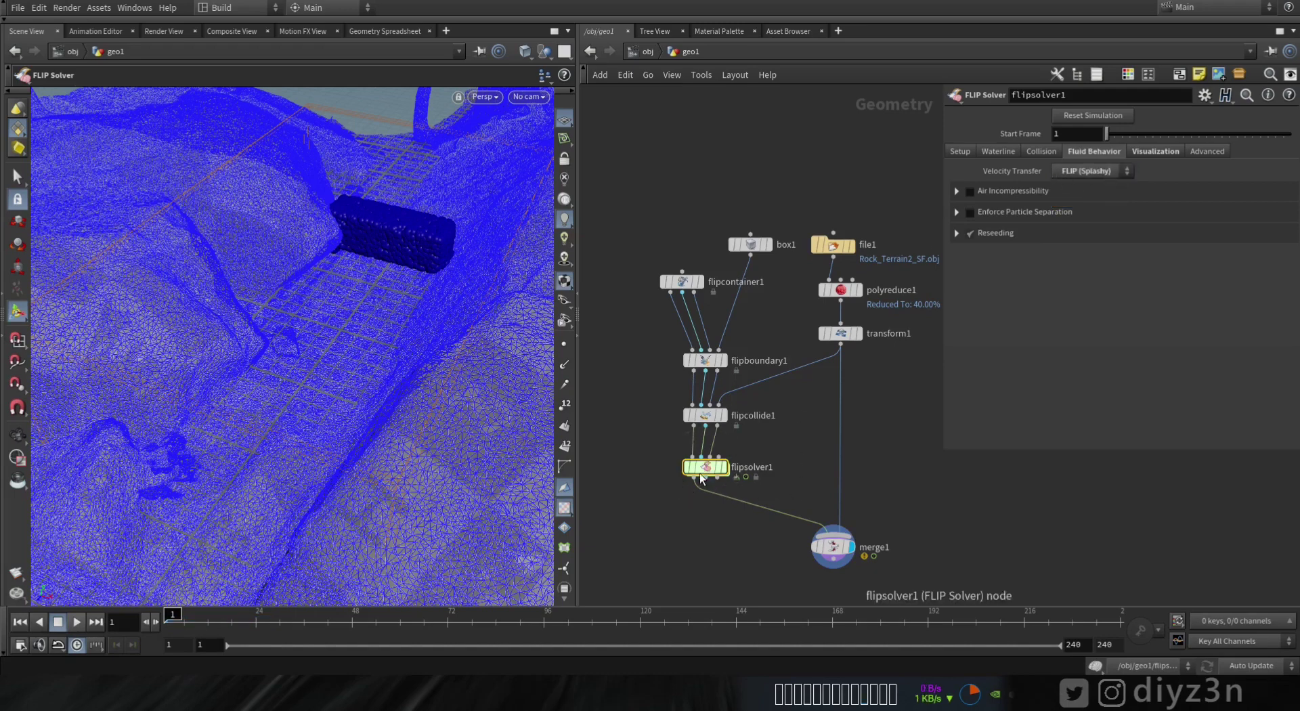
pyautogui.click(833, 546)
pyautogui.moveTo(418, 440); pyautogui.dragTo(443, 272)
# Insert a File Cache node between flipsolver1 and merge1 and save frames 1 to 240 to disk in the background
pyautogui.moveTo(739, 533); pyautogui.dragTo(747, 426, button='middle')
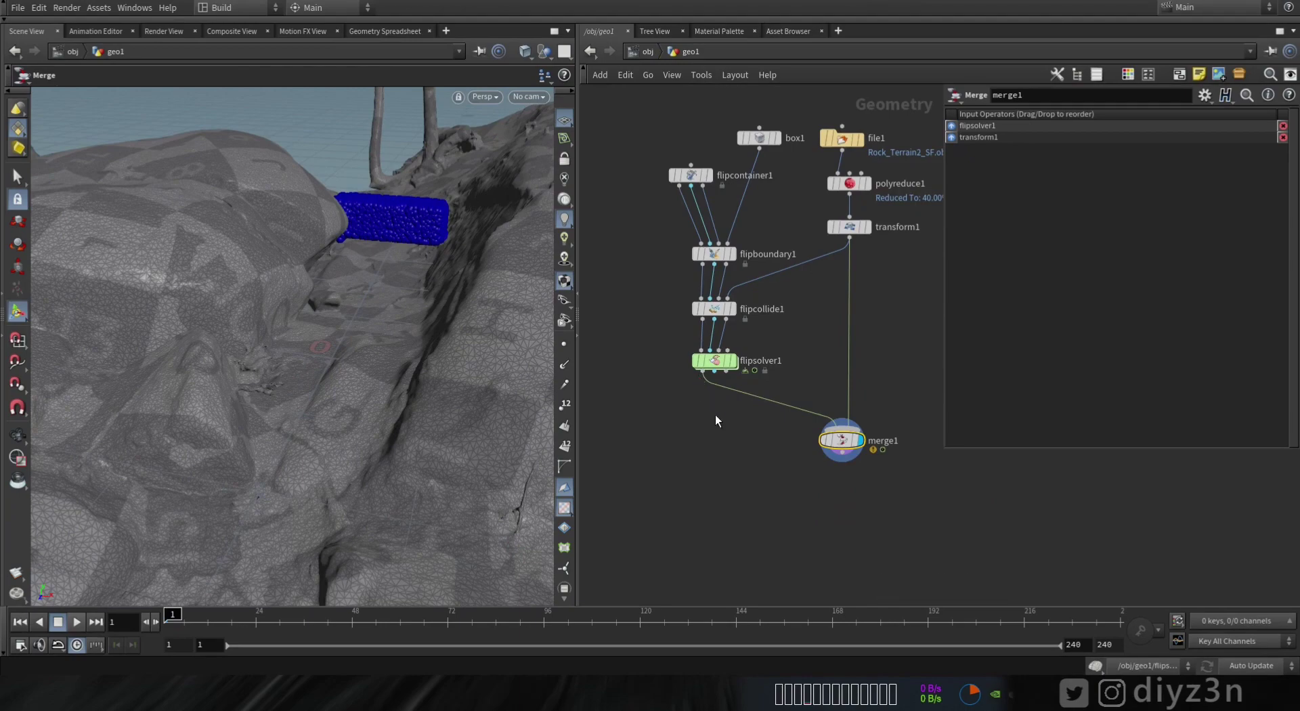
pyautogui.press('Tab')
pyautogui.click(865, 91)
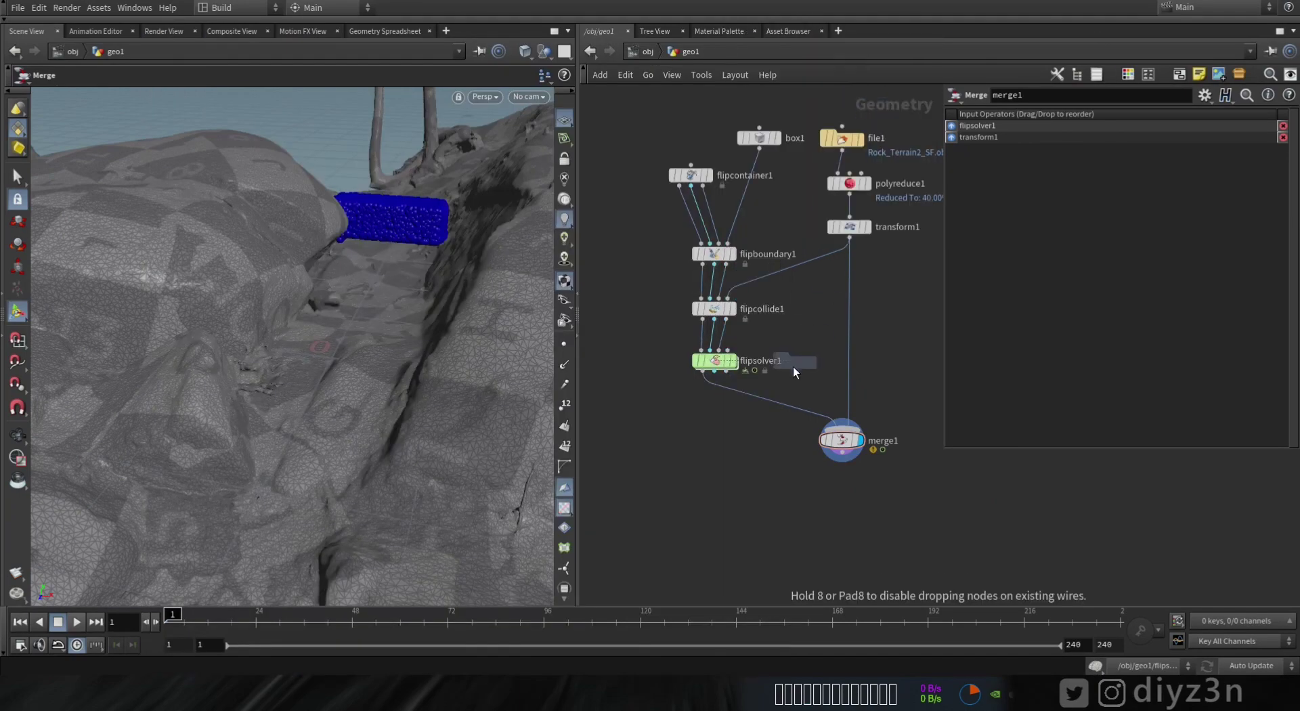
pyautogui.click(754, 400)
pyautogui.moveTo(748, 406); pyautogui.dragTo(706, 422)
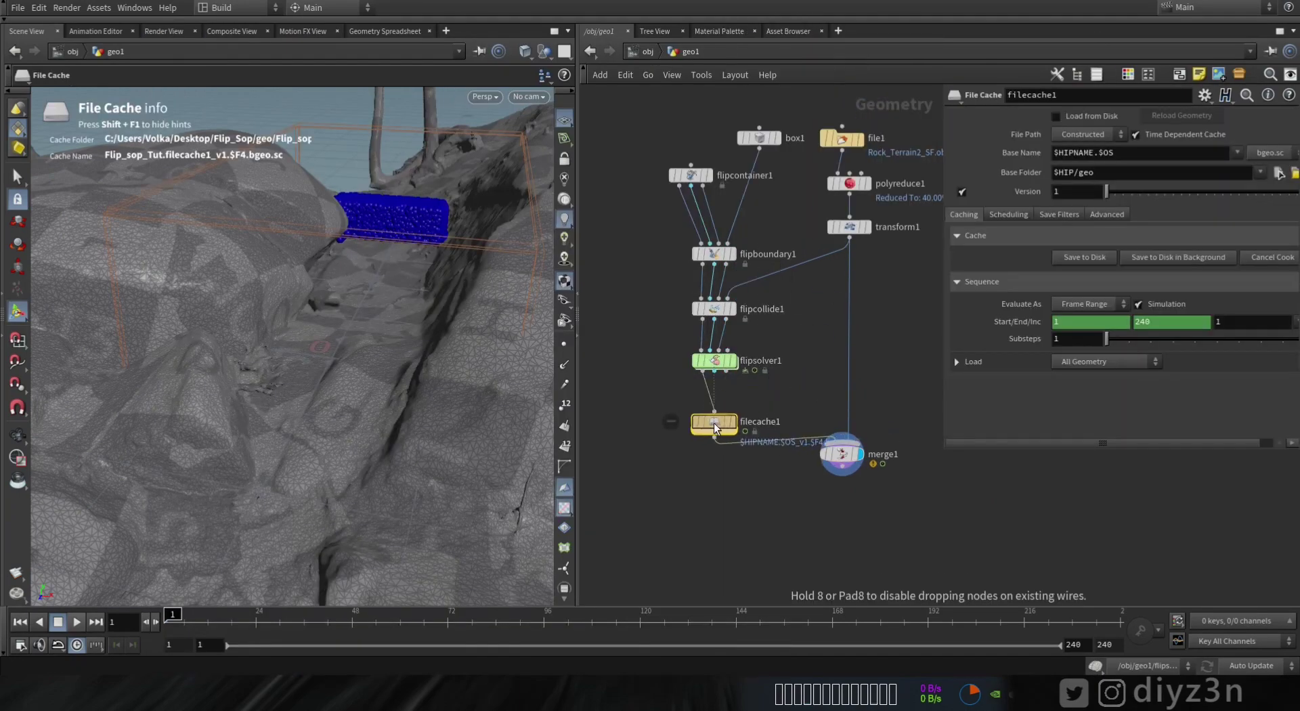
pyautogui.click(1132, 255)
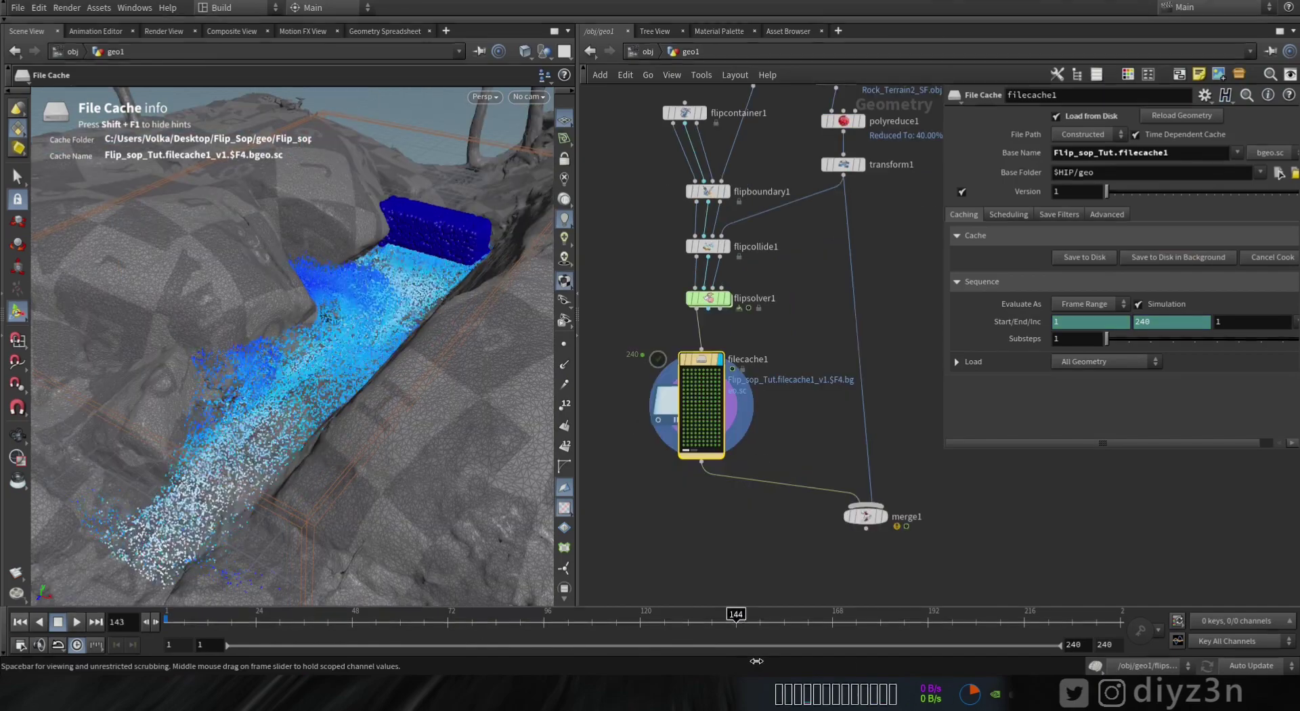
# Play the cached simulation from the first frame and examine the particle flow around the rocks
pyautogui.click(20, 622)
pyautogui.click(77, 621)
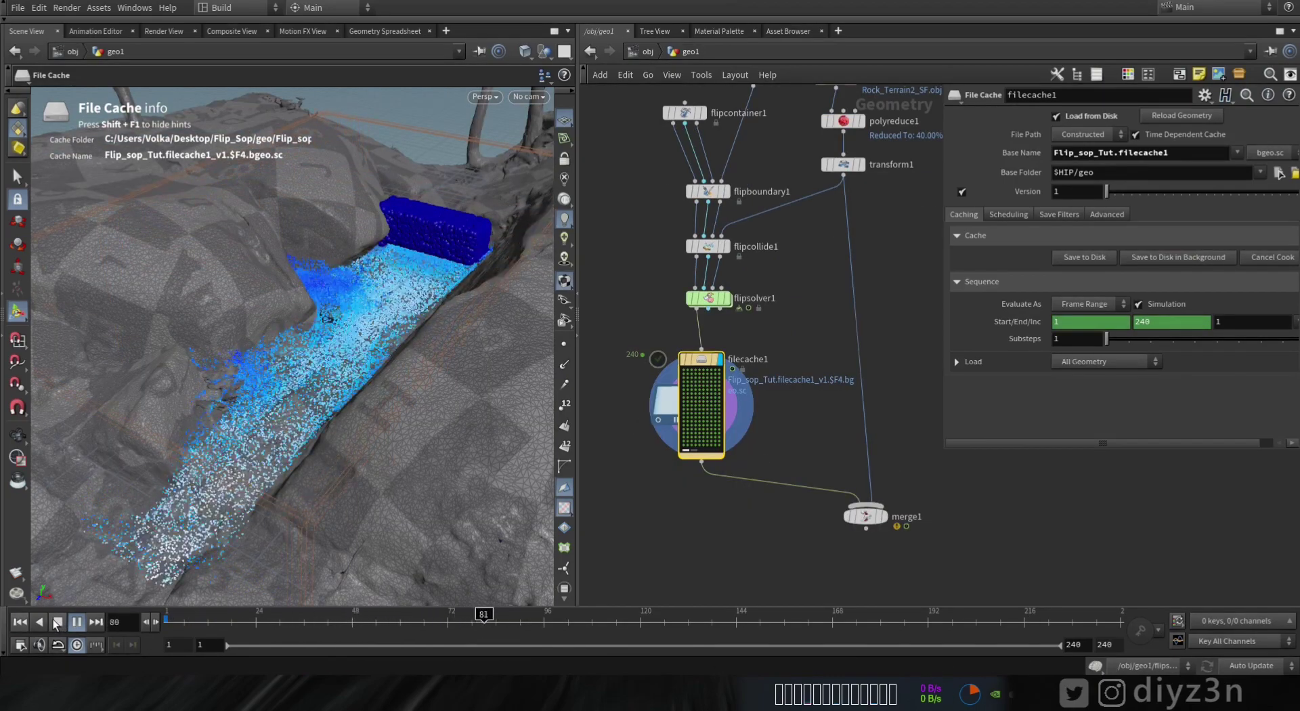
pyautogui.click(57, 621)
pyautogui.press('Escape')
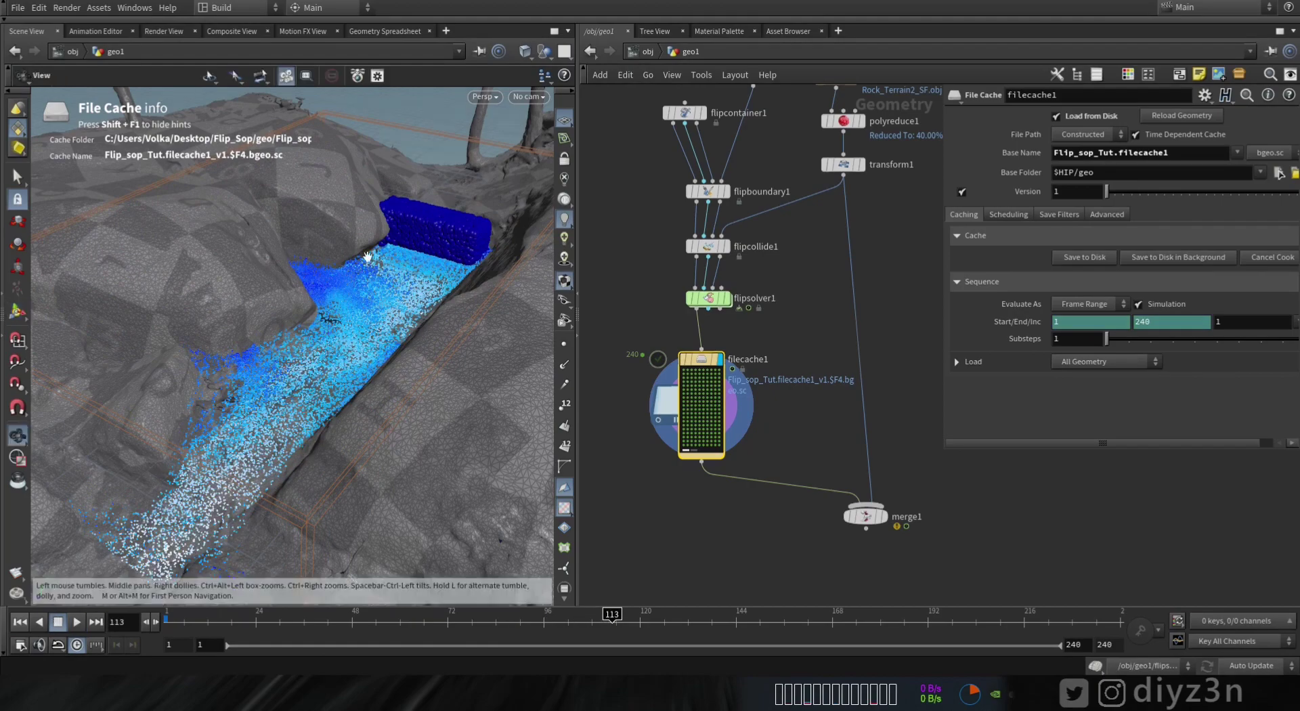
pyautogui.moveTo(367, 256); pyautogui.dragTo(400, 299)
# Display the Retime node of the imported FBX character branch and scrub its animation back to frame 1
pyautogui.moveTo(775, 311); pyautogui.dragTo(746, 351, button='middle')
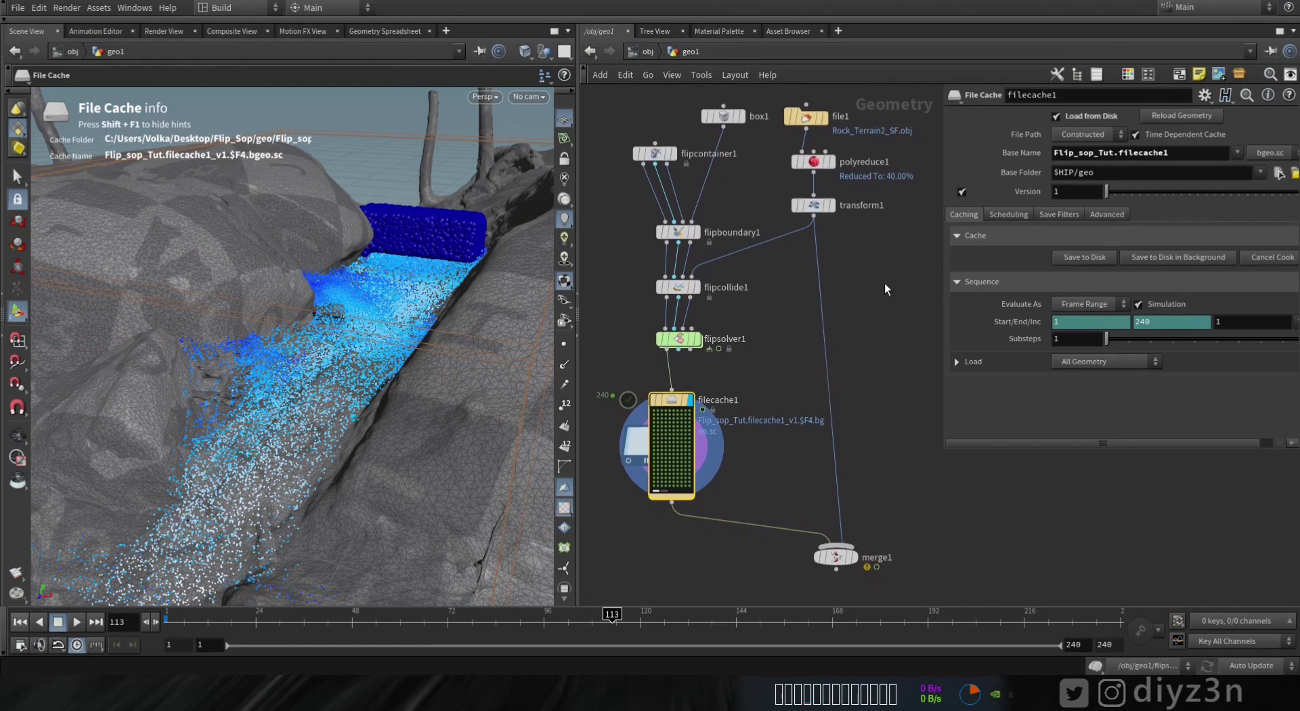
pyautogui.moveTo(884, 283); pyautogui.dragTo(667, 444, button='middle')
pyautogui.scroll(3, 819, 424)
pyautogui.moveTo(839, 412); pyautogui.dragTo(724, 436, button='middle')
pyautogui.click(799, 337)
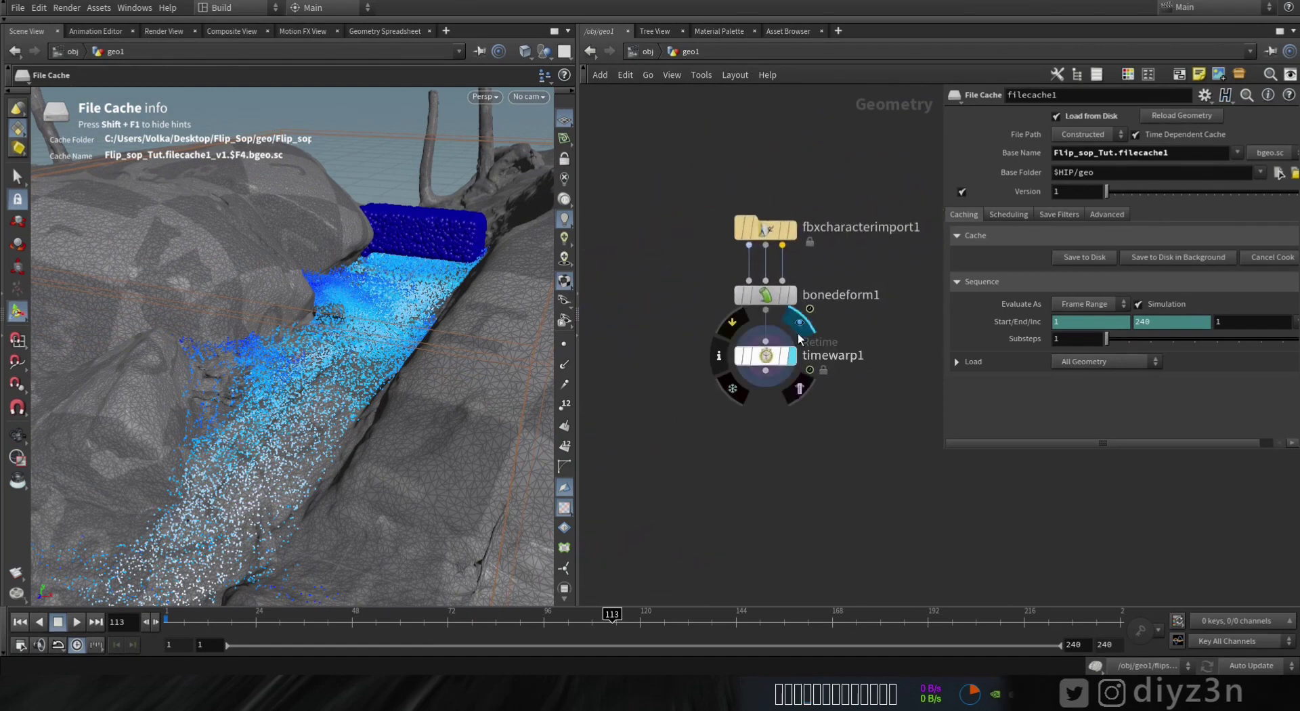
pyautogui.click(799, 337)
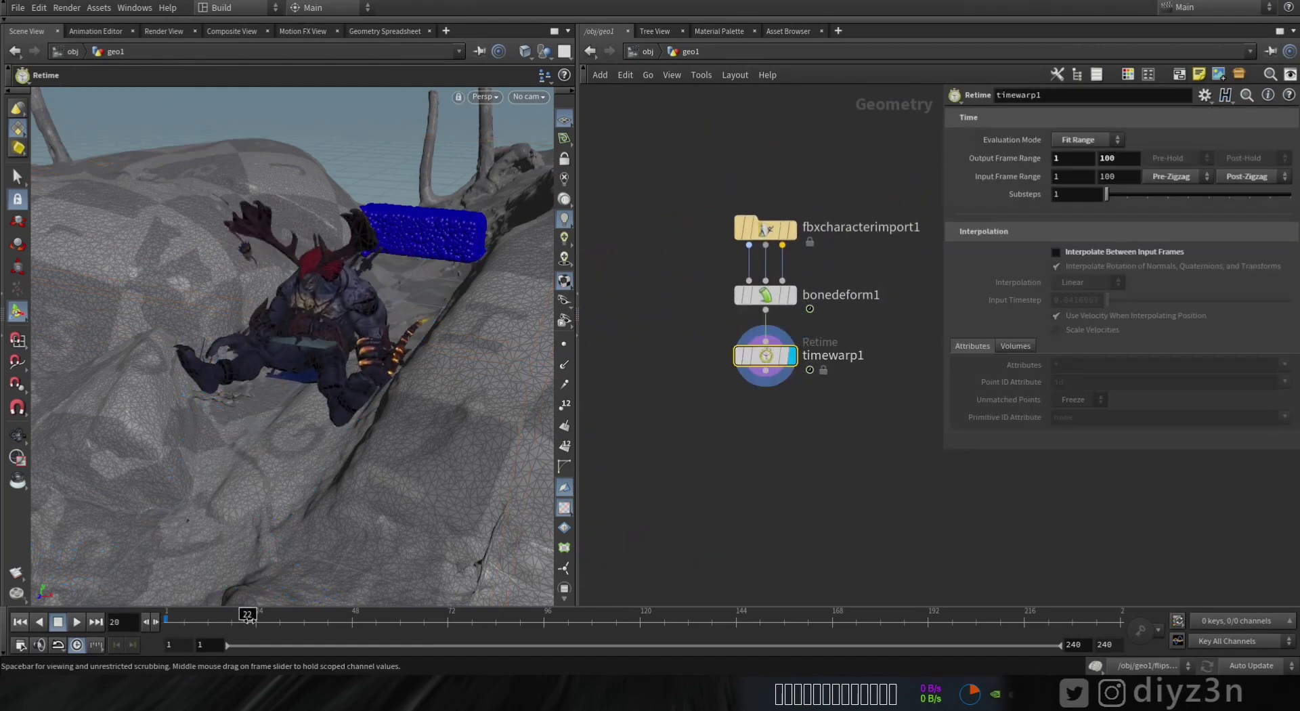
pyautogui.moveTo(652, 616); pyautogui.dragTo(120, 619)
# Add a Merge node combining transform1 with timewarp1, wire it into flipcollide1's collider input, and place it close to the FLIP nodes
pyautogui.scroll(-6, 654, 472)
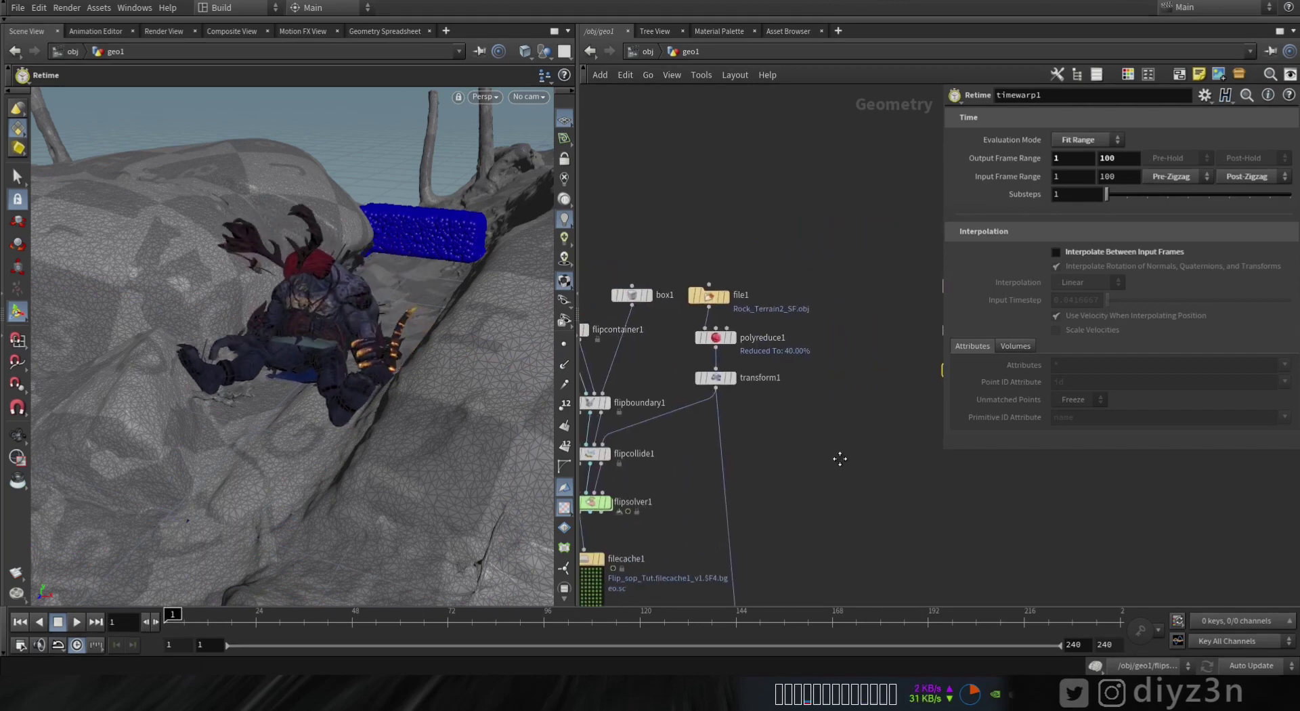
pyautogui.press('Tab')
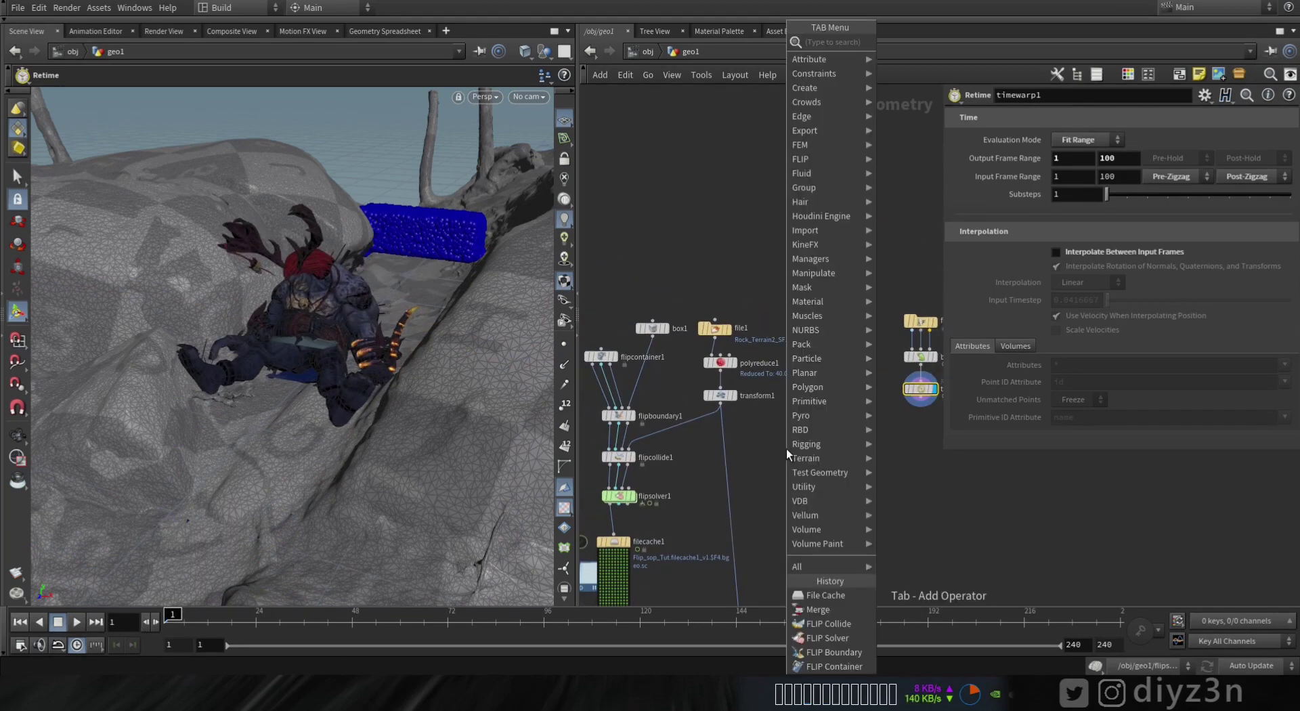
pyautogui.write('mer')
pyautogui.click(901, 43)
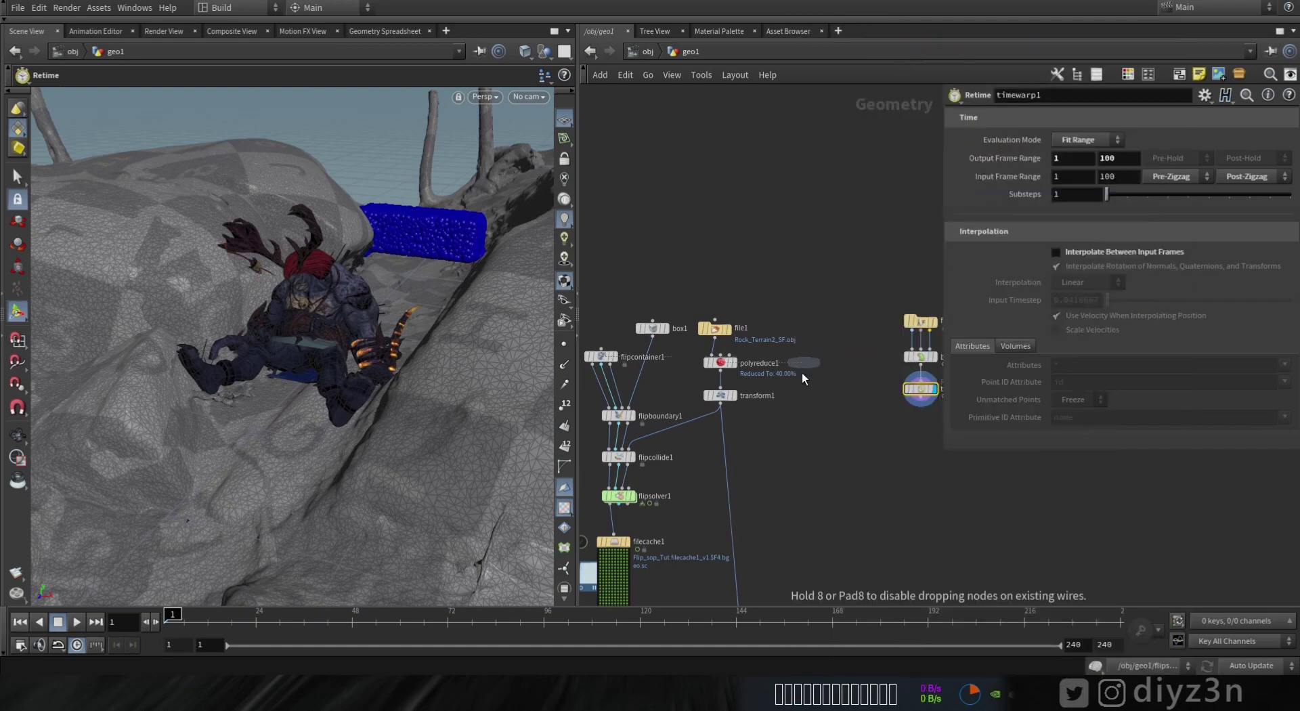
pyautogui.click(794, 434)
pyautogui.click(796, 432)
pyautogui.click(798, 431)
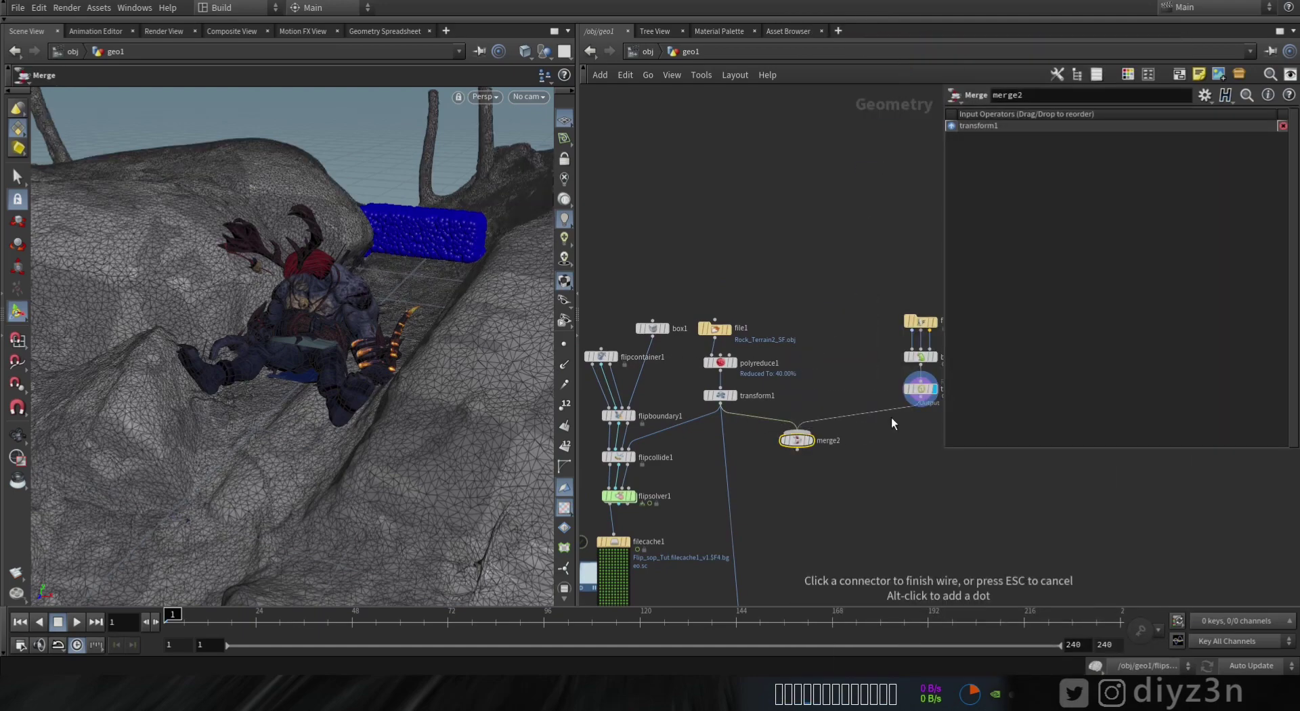
pyautogui.click(920, 405)
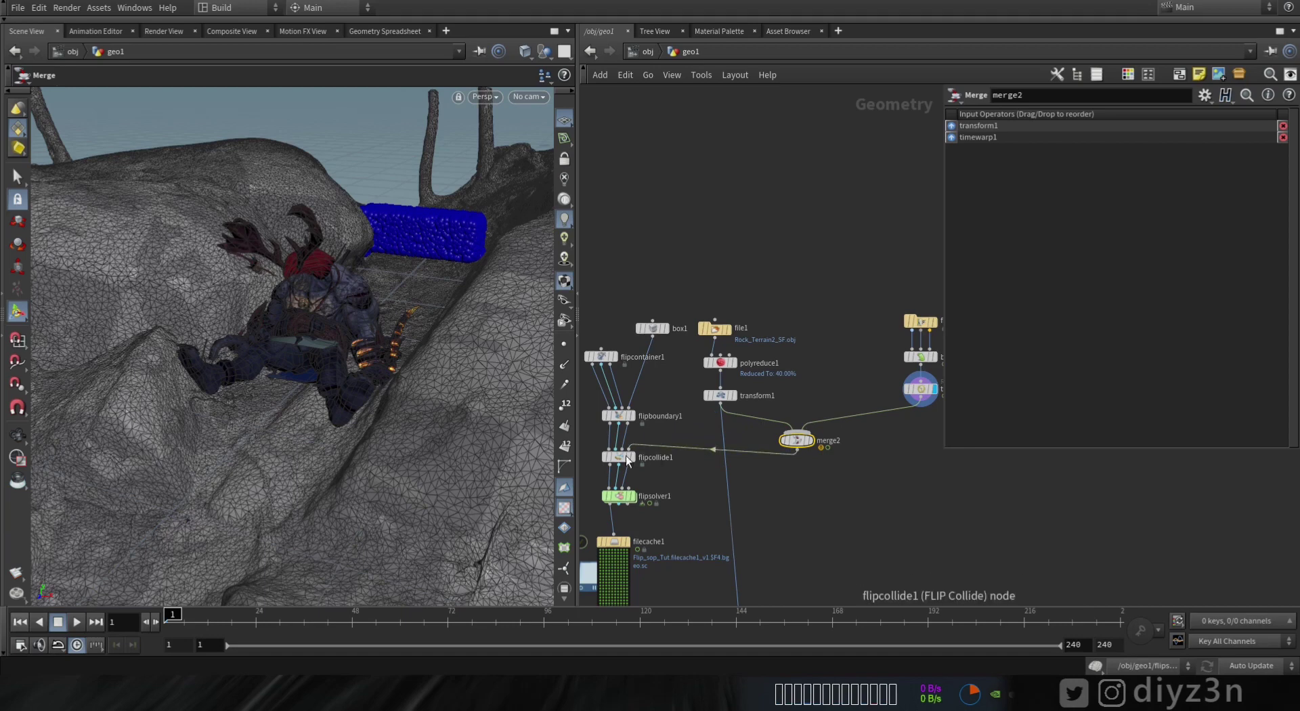
pyautogui.moveTo(795, 445); pyautogui.dragTo(692, 440)
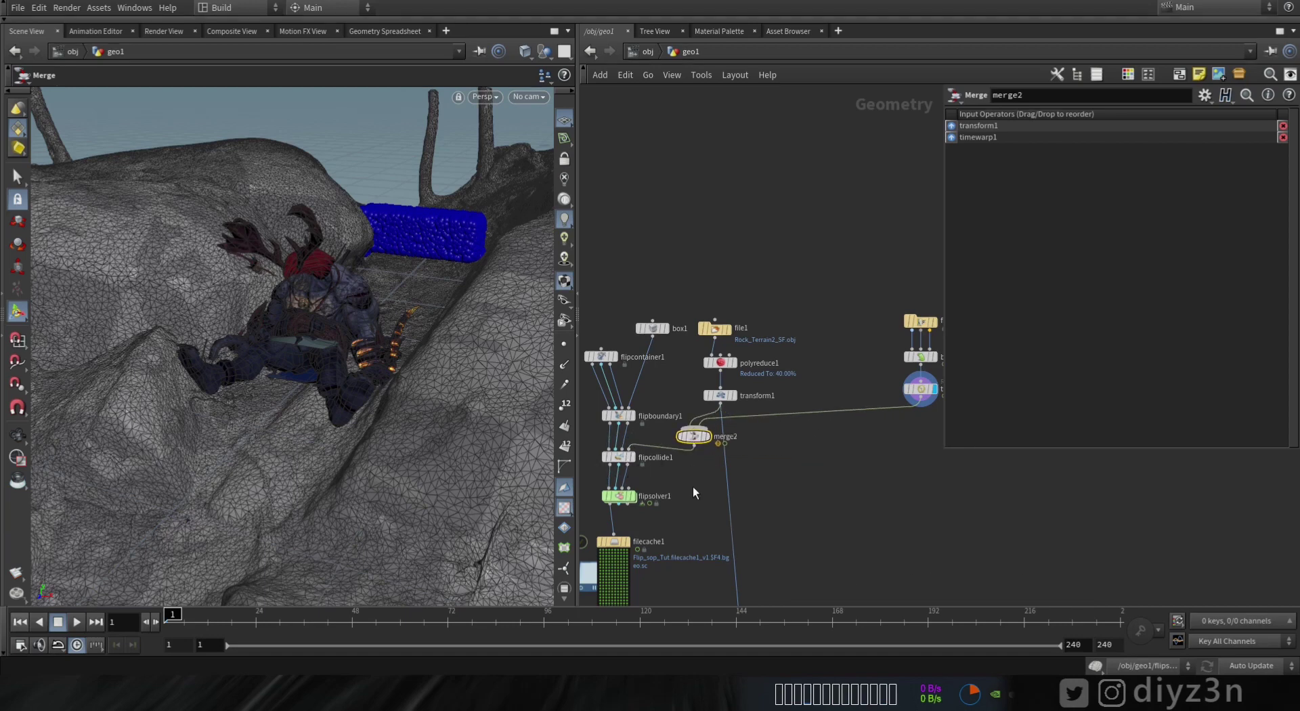
# Save filecache1 to disk in the background again so the cache includes the character collision
pyautogui.moveTo(635, 542); pyautogui.dragTo(675, 416, button='middle')
pyautogui.click(656, 416)
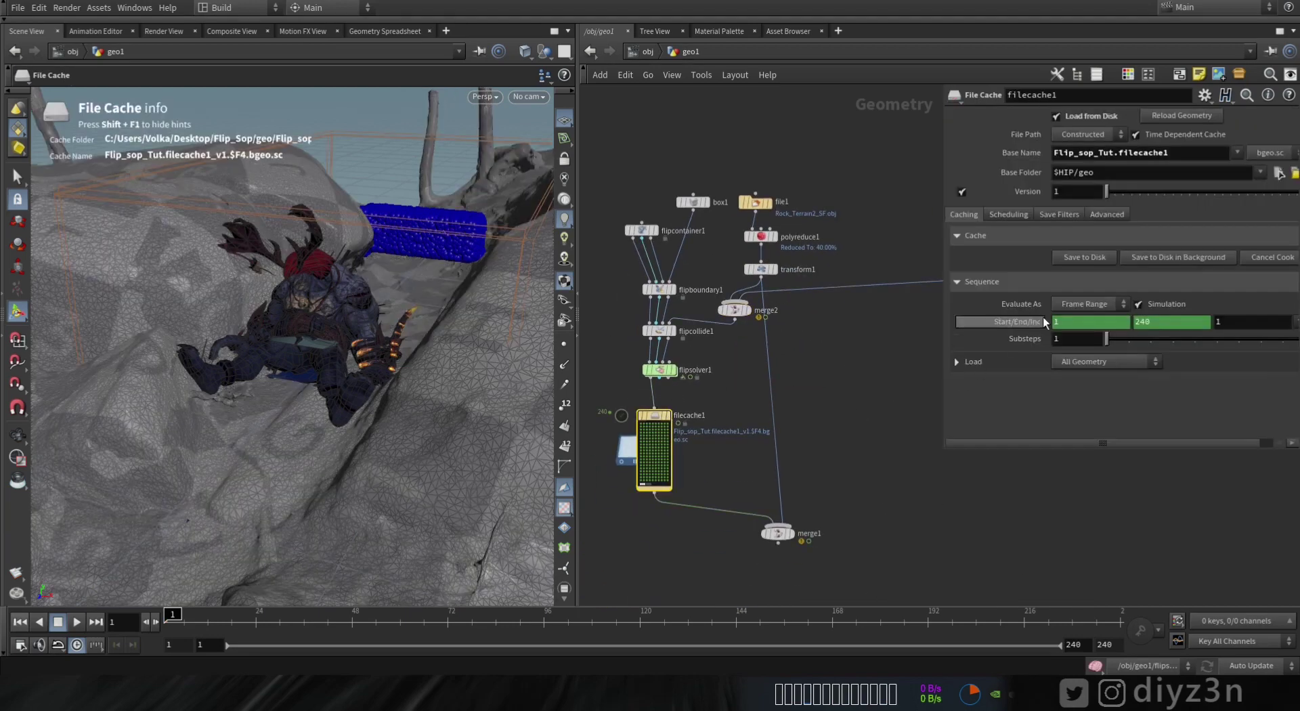
pyautogui.click(1164, 258)
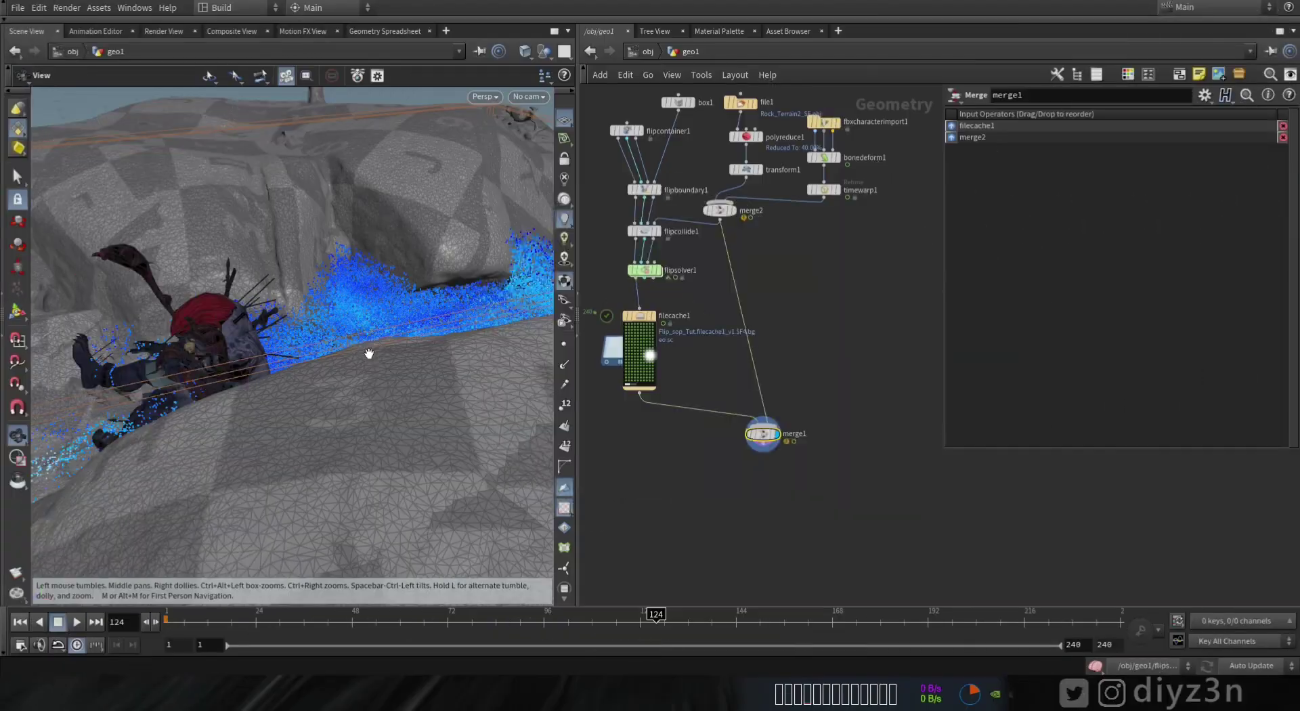
# Scrub through the cached simulation to frame 140 and examine from several angles how the water collides with the character
pyautogui.moveTo(368, 353); pyautogui.dragTo(158, 559)
pyautogui.press('Return')
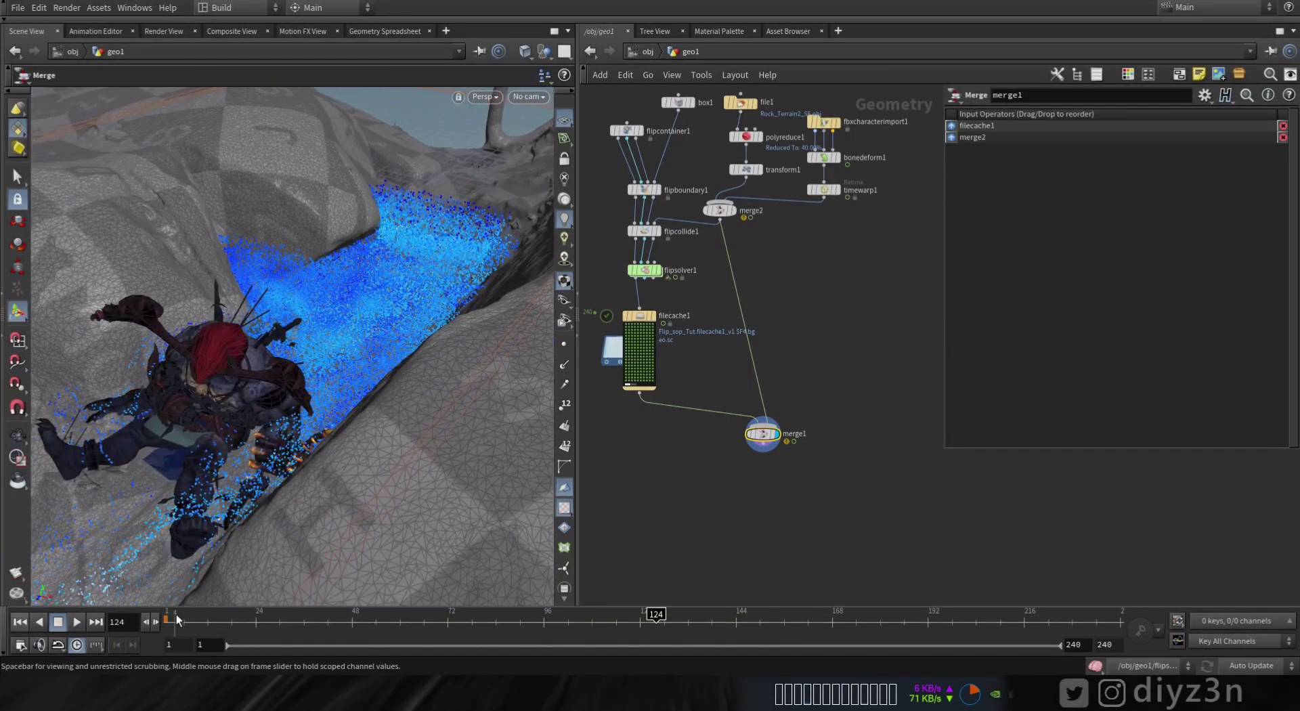
pyautogui.moveTo(178, 619); pyautogui.dragTo(688, 635)
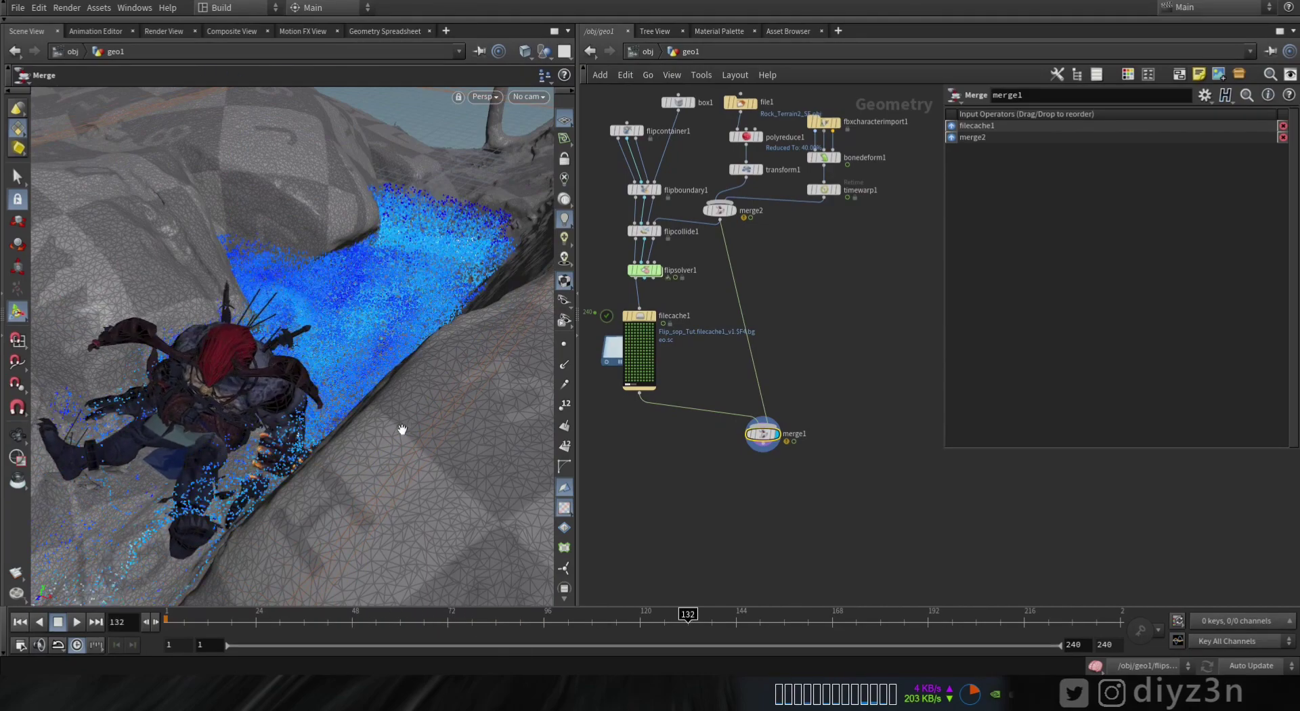
pyautogui.keyDown('alt'); pyautogui.moveTo(403, 430); pyautogui.dragTo(515, 380); pyautogui.keyUp('alt')
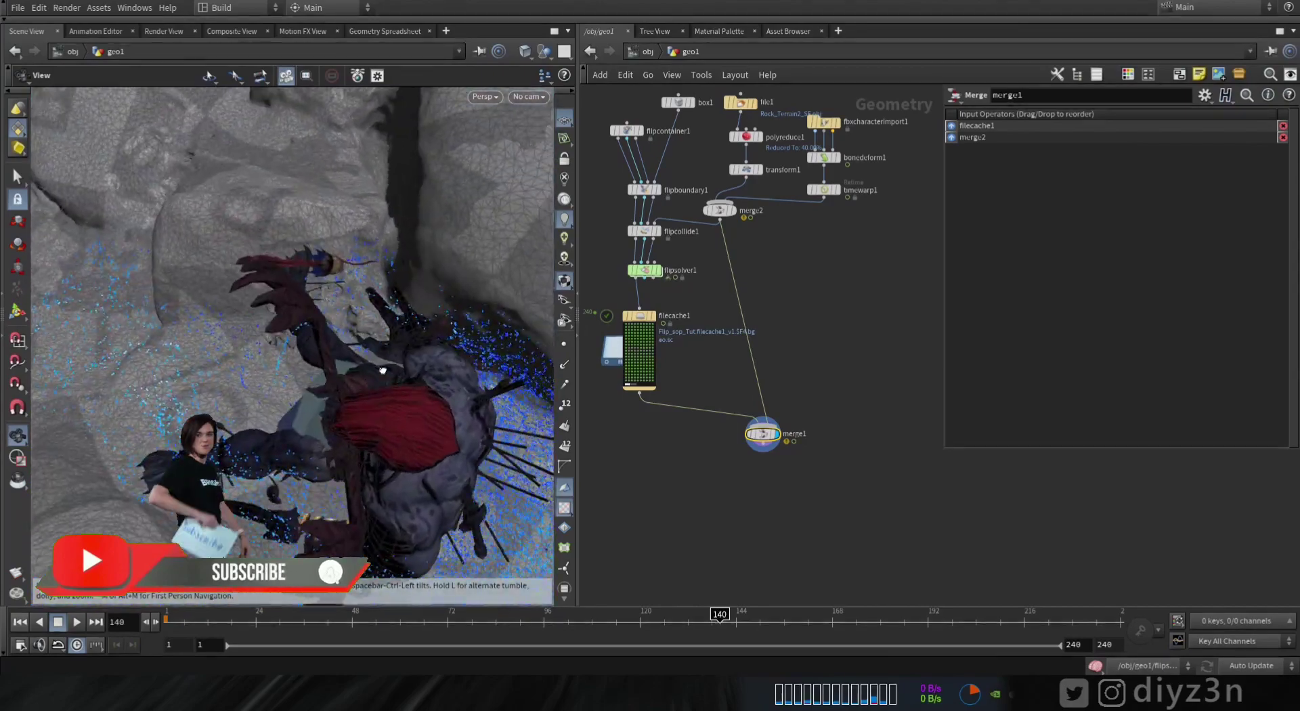
pyautogui.keyDown('alt'); pyautogui.moveTo(383, 372); pyautogui.dragTo(261, 336, button='right'); pyautogui.keyUp('alt')
pyautogui.keyDown('alt'); pyautogui.moveTo(261, 335); pyautogui.dragTo(277, 325); pyautogui.keyUp('alt')
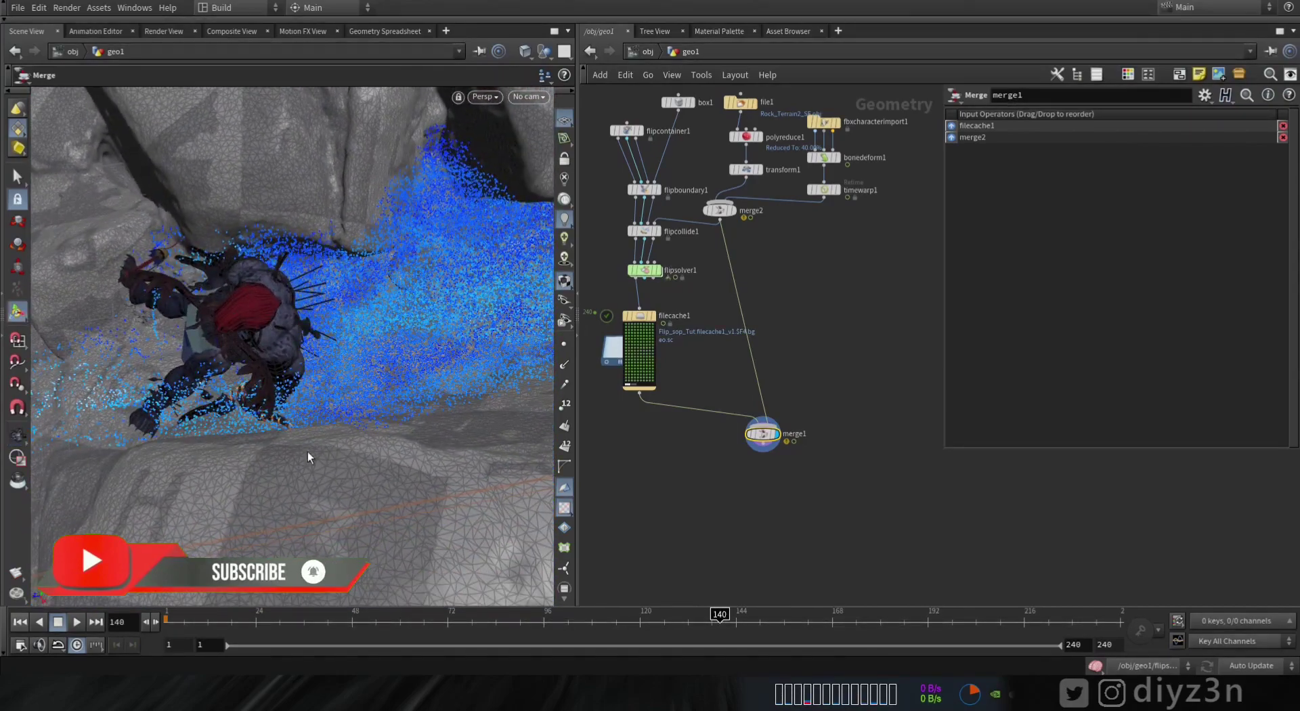
pyautogui.keyDown('alt'); pyautogui.moveTo(106, 280); pyautogui.dragTo(187, 318, button='middle'); pyautogui.keyUp('alt')
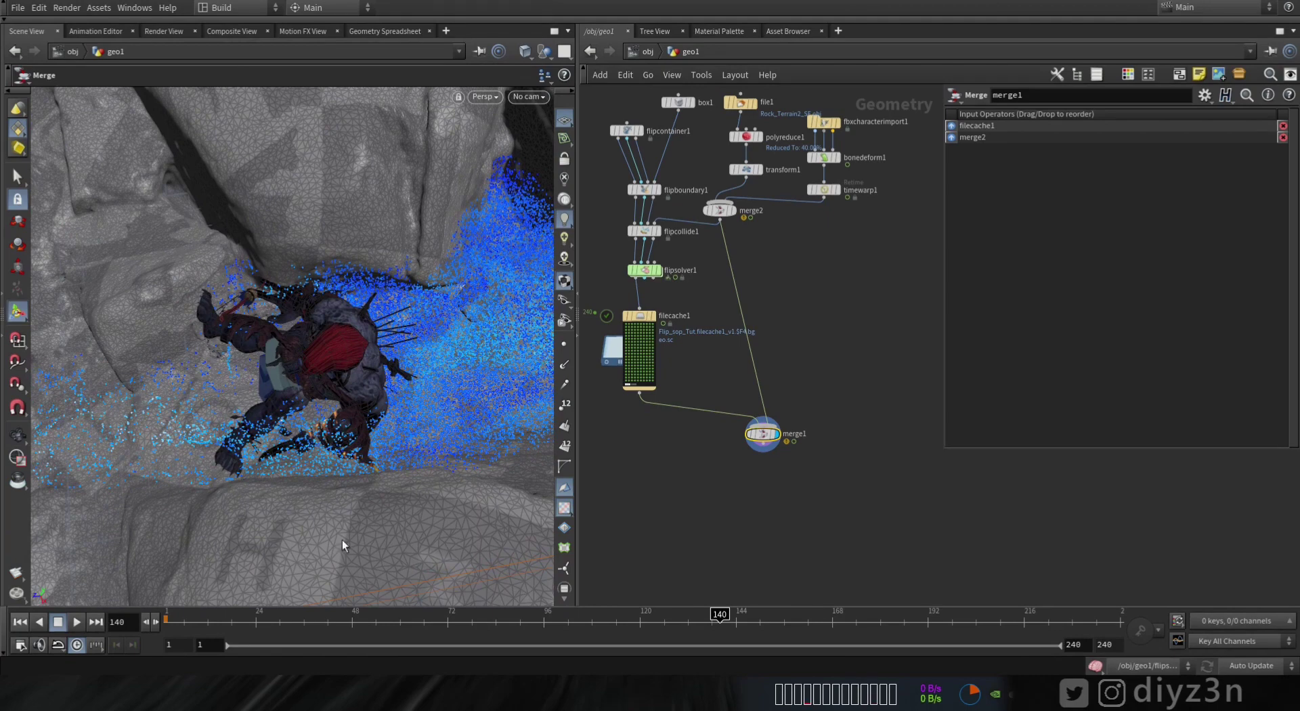
pyautogui.keyDown('alt'); pyautogui.moveTo(407, 348); pyautogui.dragTo(211, 203); pyautogui.keyUp('alt')
pyautogui.keyDown('alt'); pyautogui.moveTo(304, 329); pyautogui.dragTo(406, 318); pyautogui.keyUp('alt')
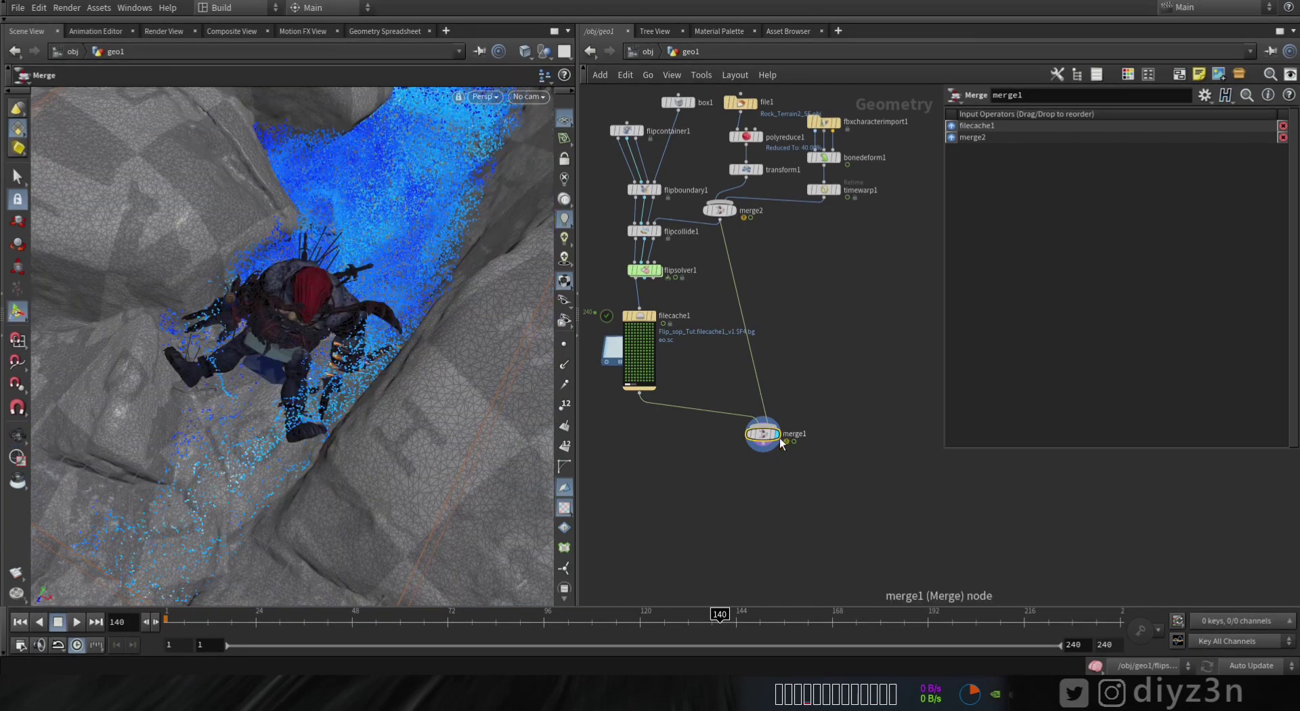
# Move merge1 away from the node chain and place a second FLIP Container in the free space below the file cache
pyautogui.moveTo(773, 444); pyautogui.dragTo(878, 429)
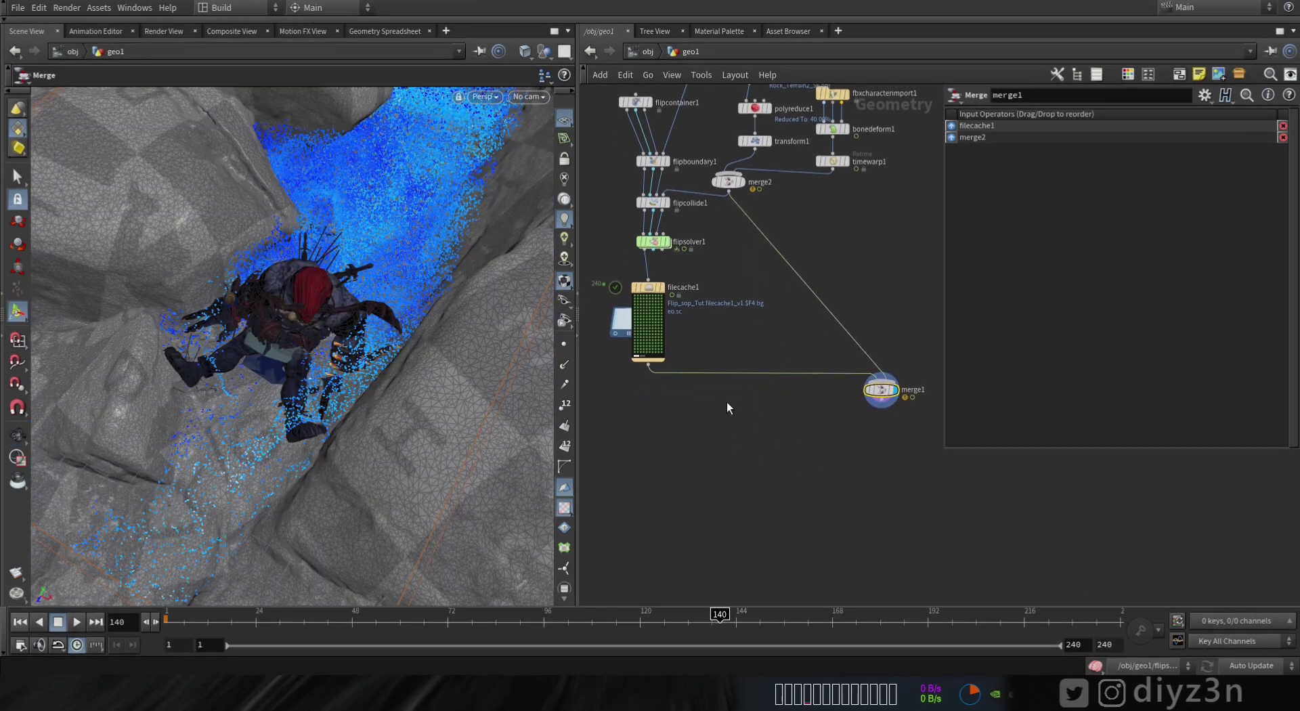
pyautogui.press('Tab')
pyautogui.moveTo(728, 404)
pyautogui.write('cont')
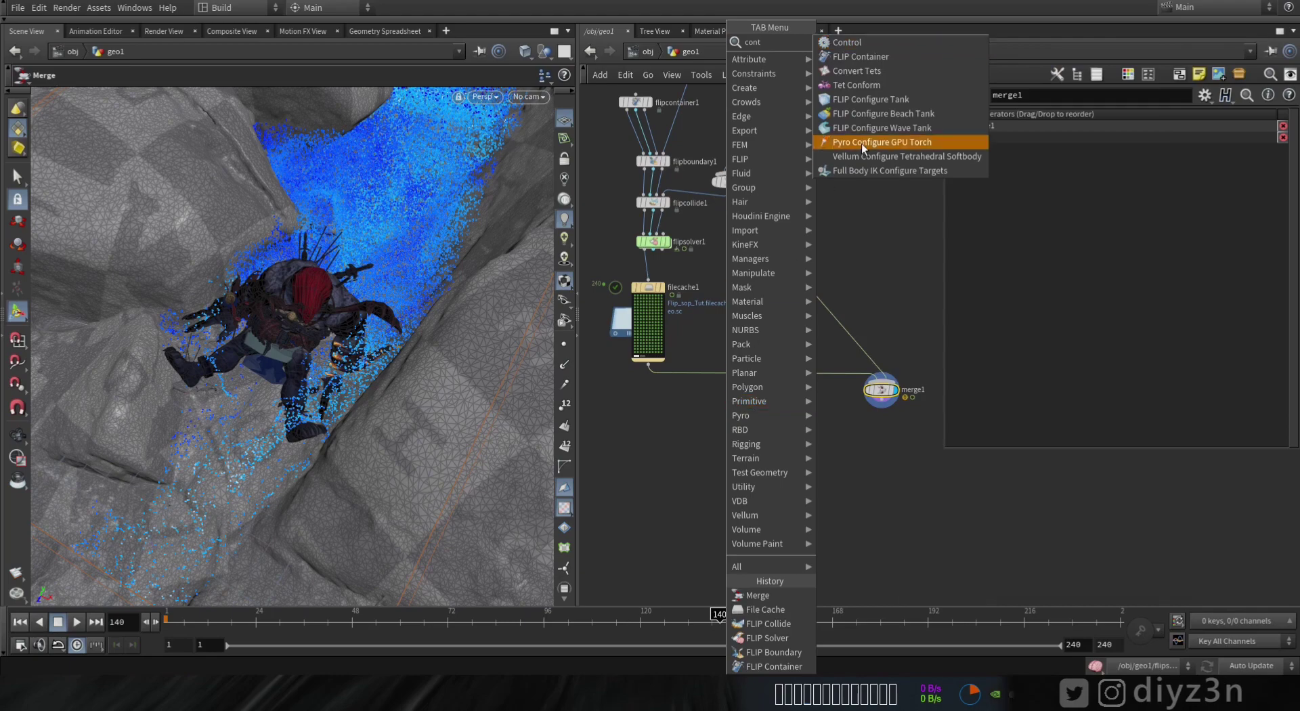
pyautogui.click(883, 57)
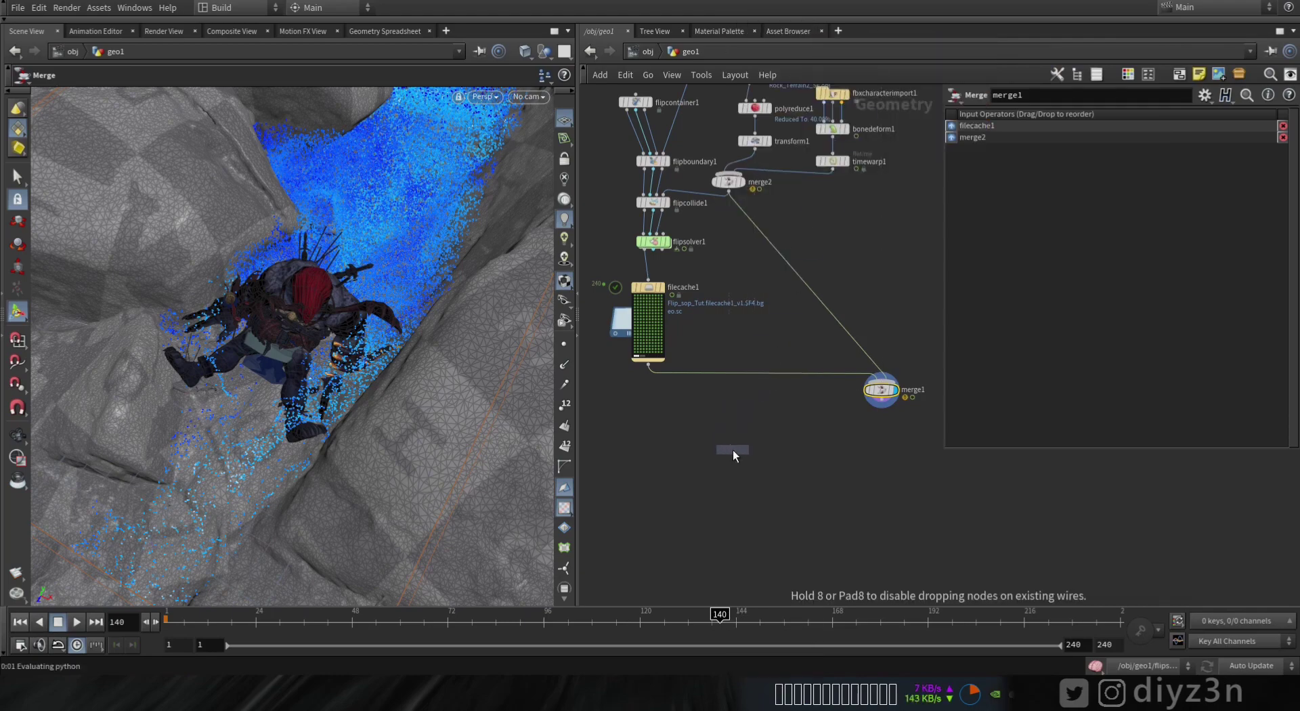
pyautogui.click(733, 449)
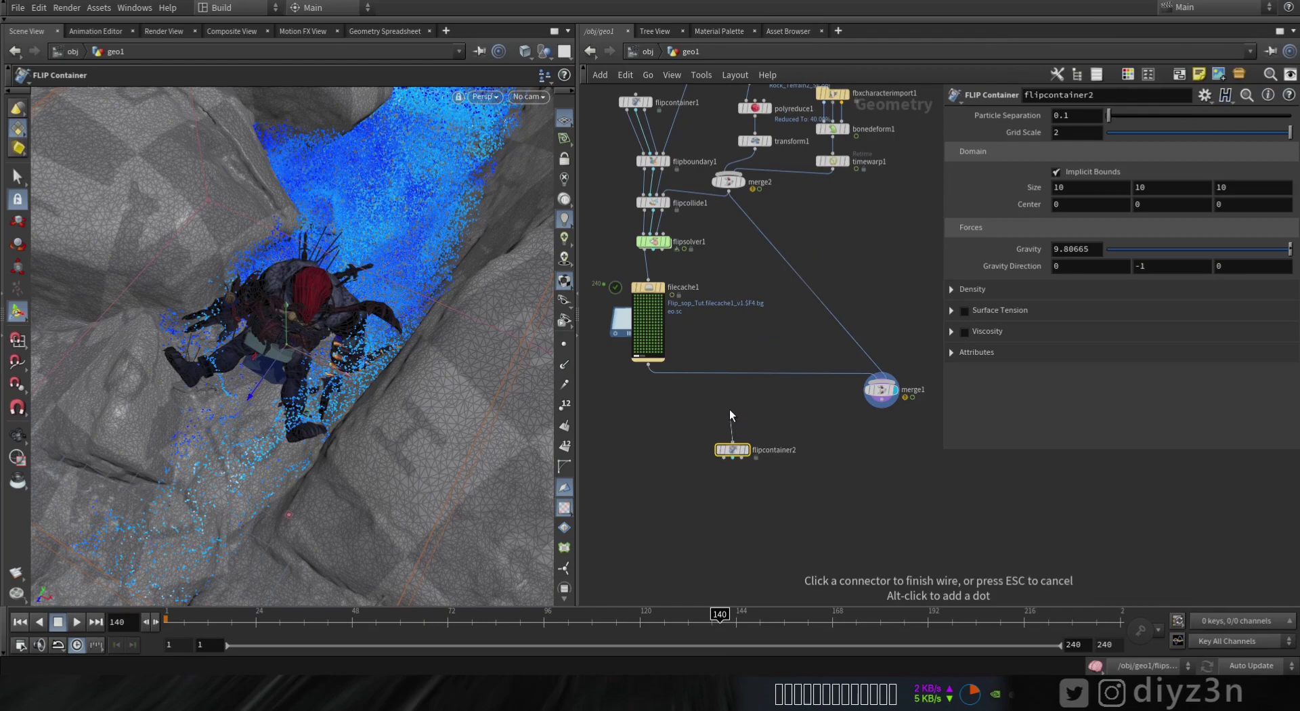
# Add a polygon-mesh Sphere feeding flipcontainer2, centred on the character at height 1.01706 with a uniform scale of 2.84
pyautogui.press('Tab')
pyautogui.write('sp')
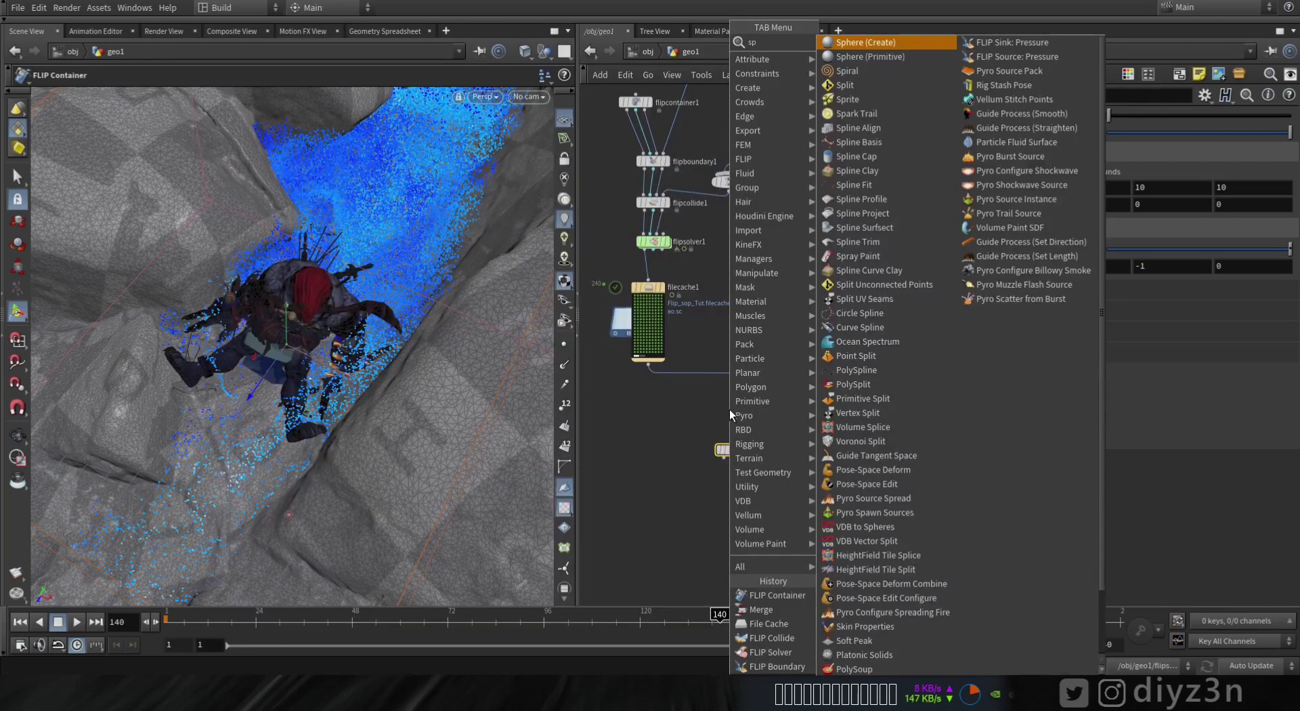
pyautogui.click(860, 43)
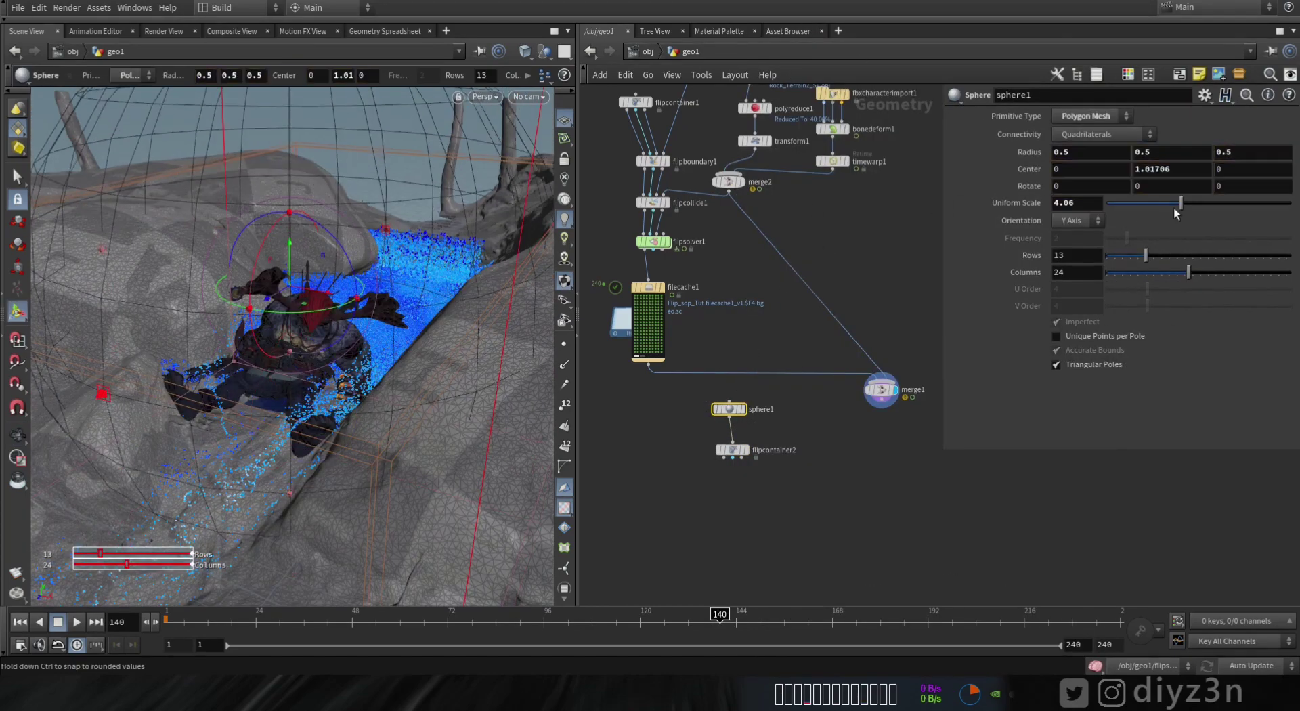
pyautogui.hotkey('ctrl', 'z')
pyautogui.keyDown('alt'); pyautogui.moveTo(405, 321); pyautogui.dragTo(350, 434); pyautogui.keyUp('alt')
pyautogui.keyDown('alt'); pyautogui.moveTo(350, 433); pyautogui.dragTo(360, 473, button='middle'); pyautogui.keyUp('alt')
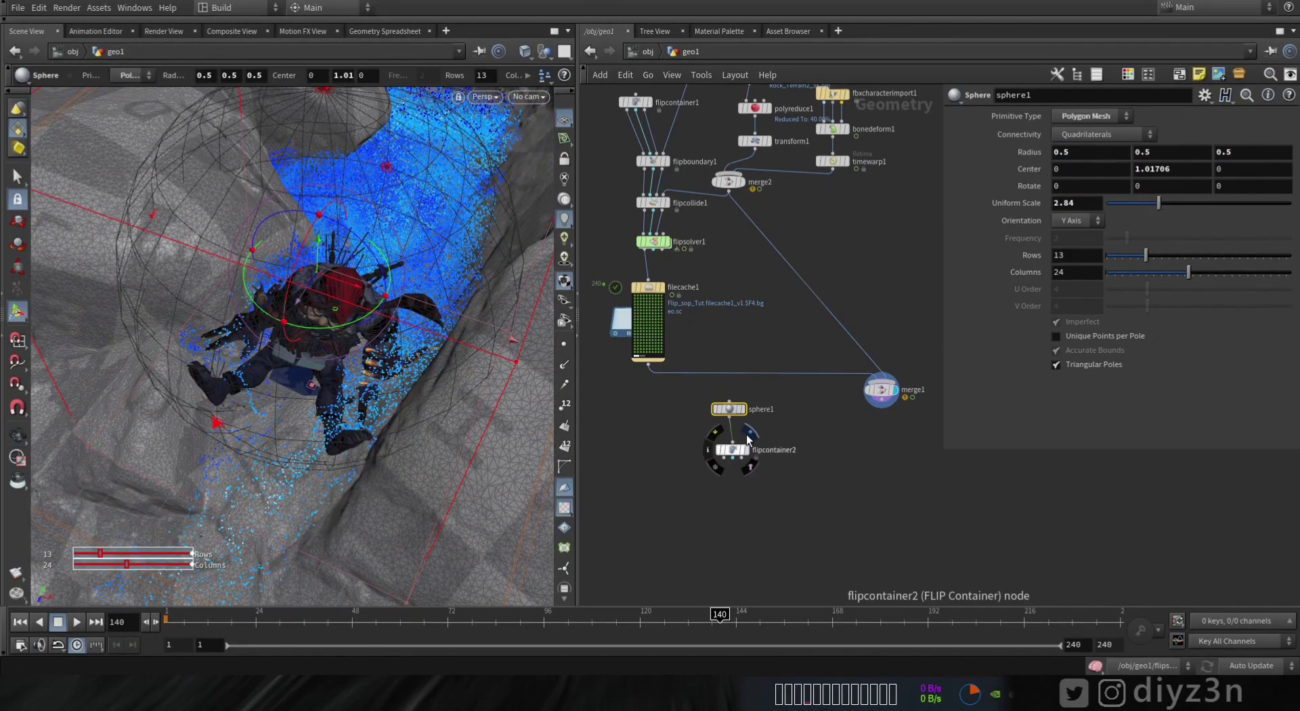
# Display flipcontainer2 and line it up directly beneath sphere1
pyautogui.click(749, 434)
pyautogui.moveTo(736, 460); pyautogui.dragTo(732, 448)
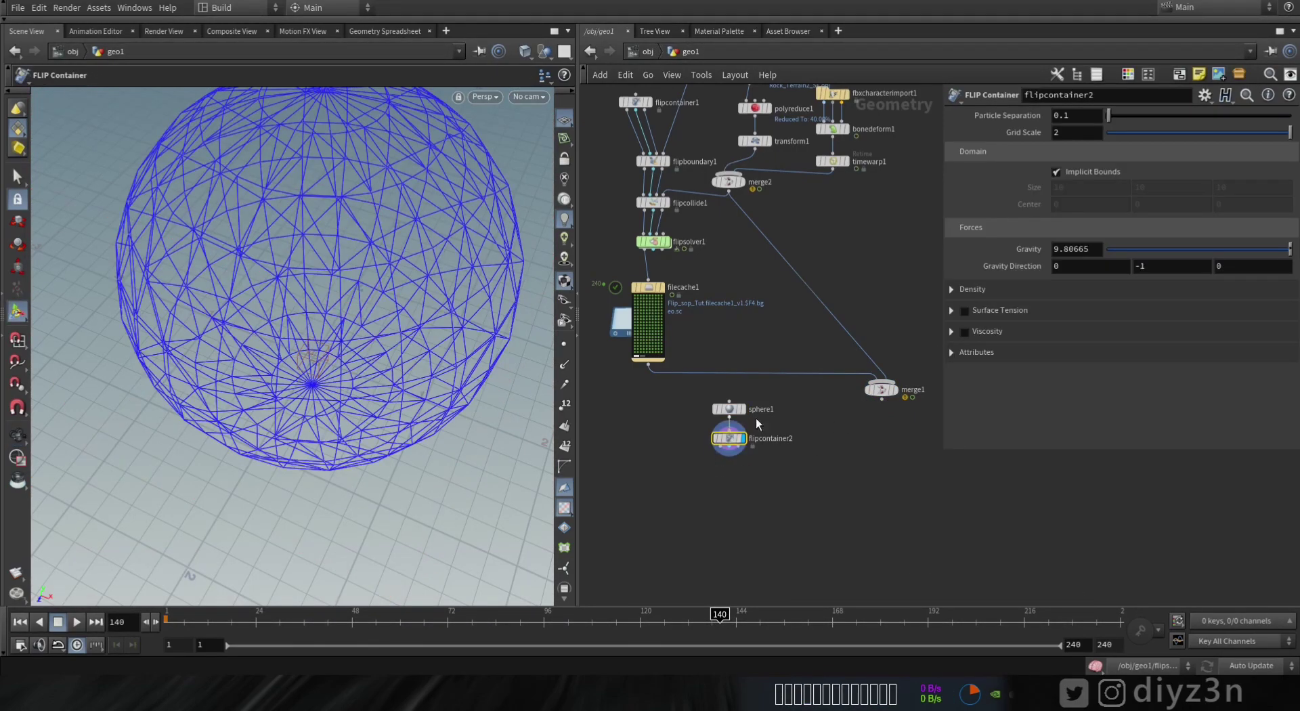
pyautogui.click(1075, 174)
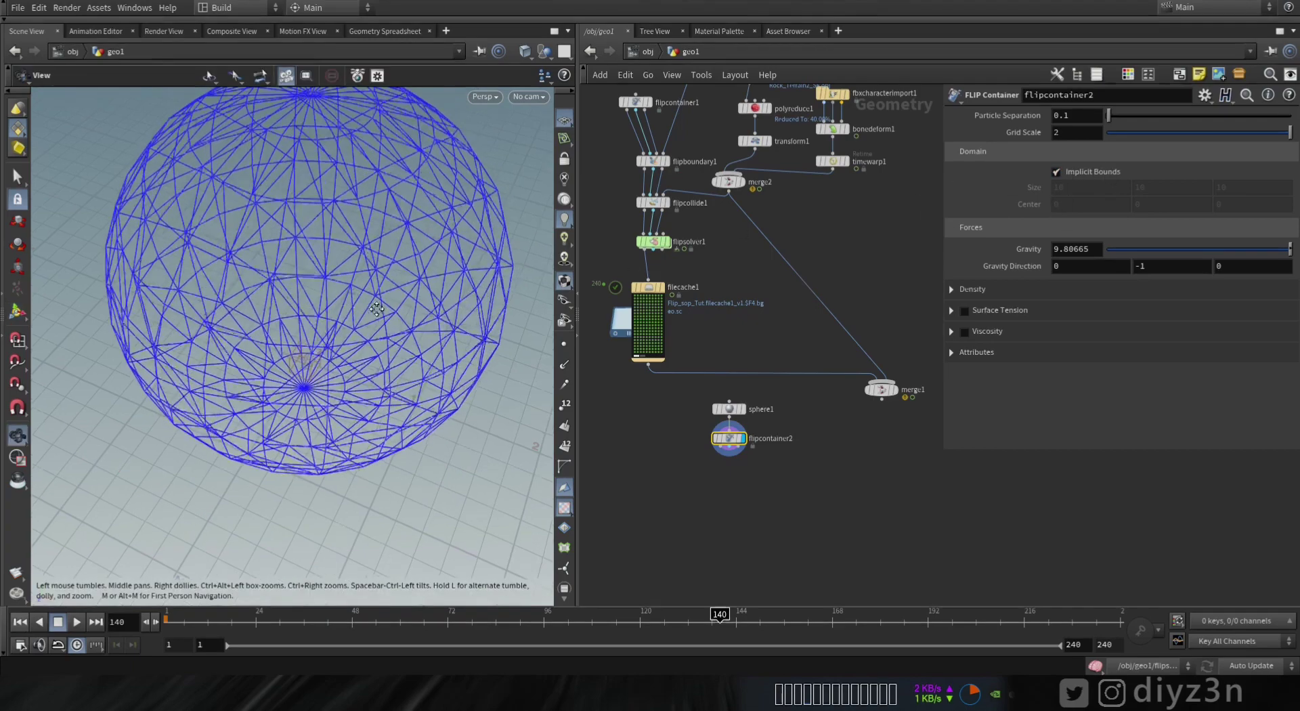
# Add a FLIP Solver below flipcontainer2 and wire all three container outputs into its matching inputs
pyautogui.press('Tab')
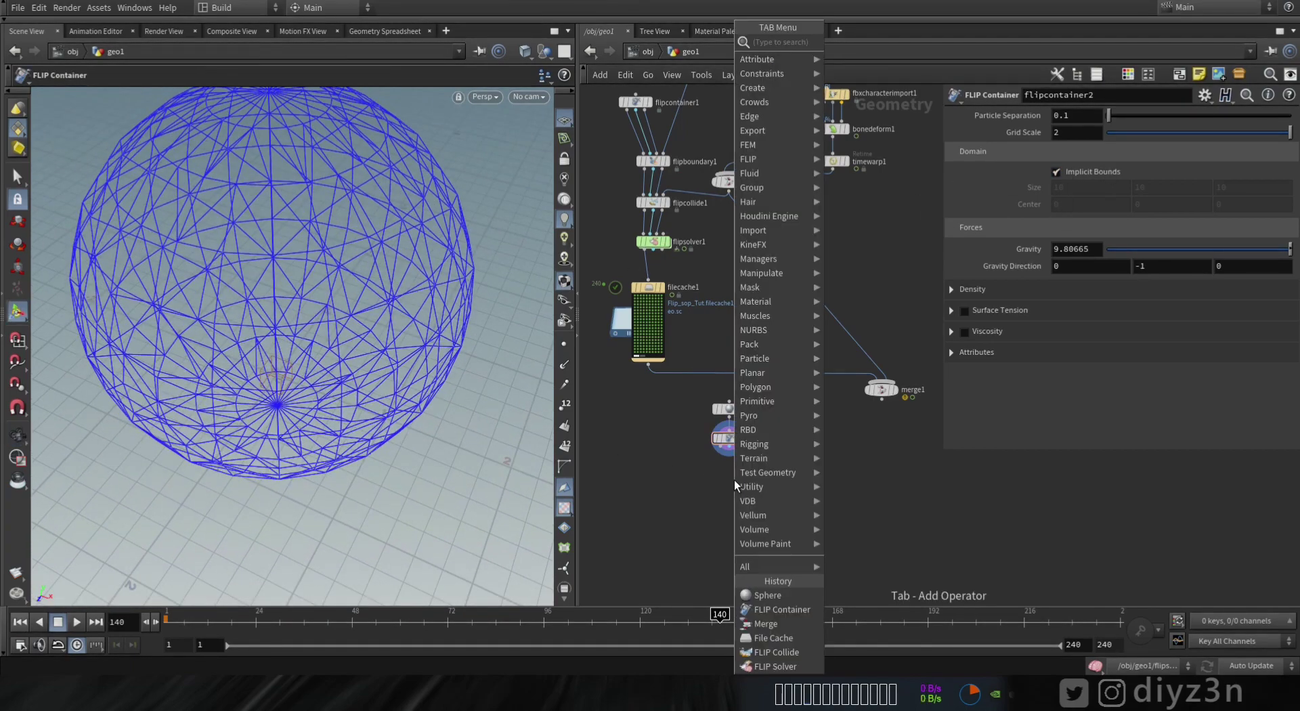
pyautogui.write('flip')
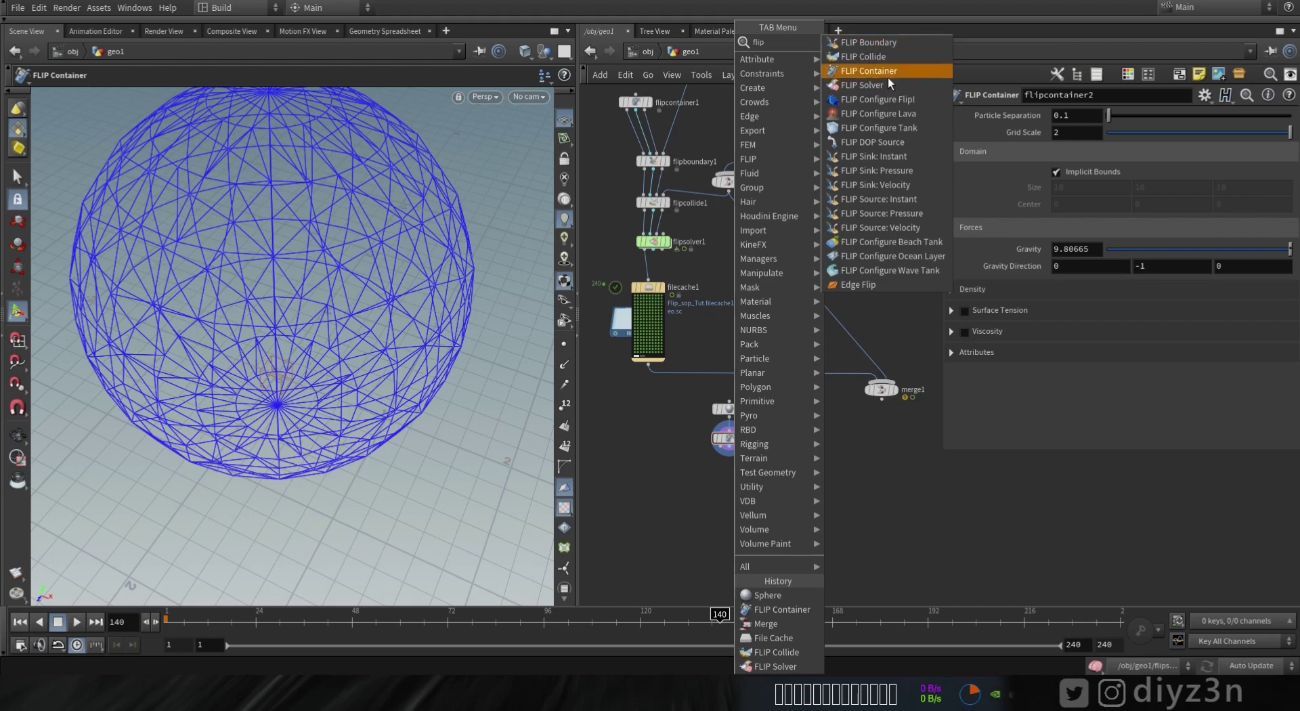
pyautogui.click(888, 85)
pyautogui.click(730, 486)
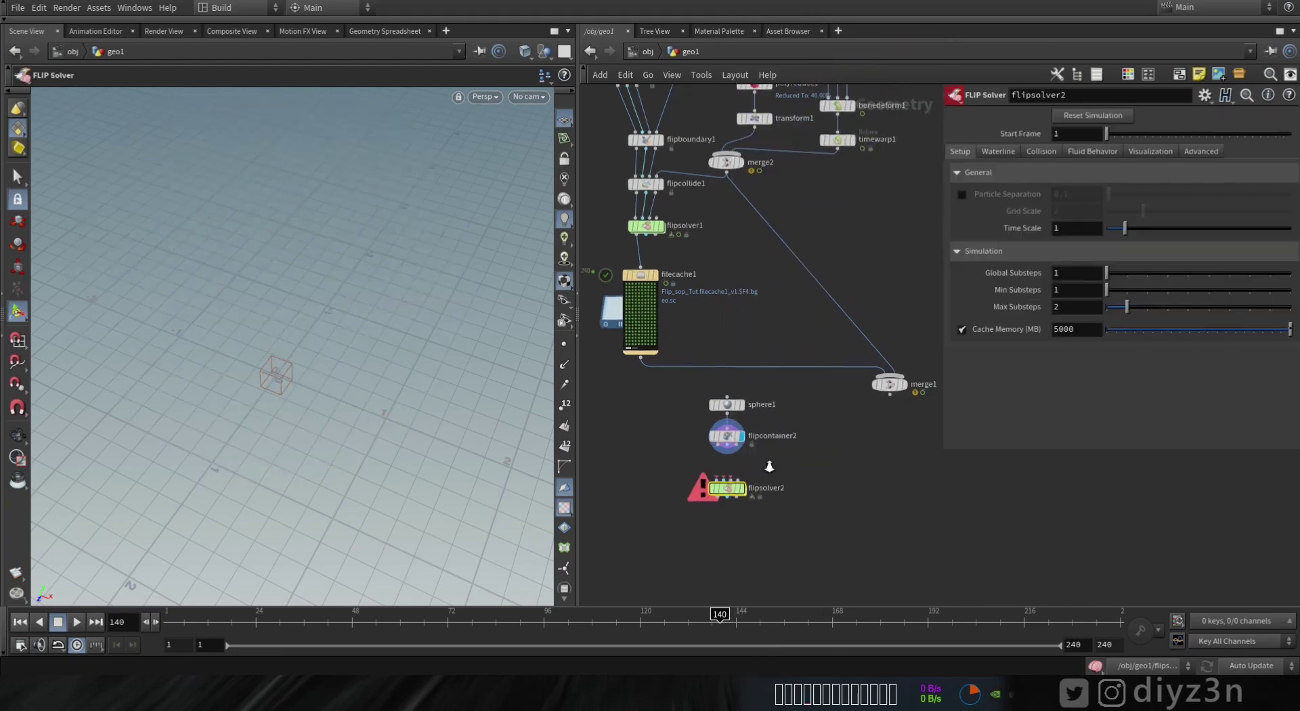
pyautogui.scroll(3, 769, 466)
pyautogui.click(730, 449)
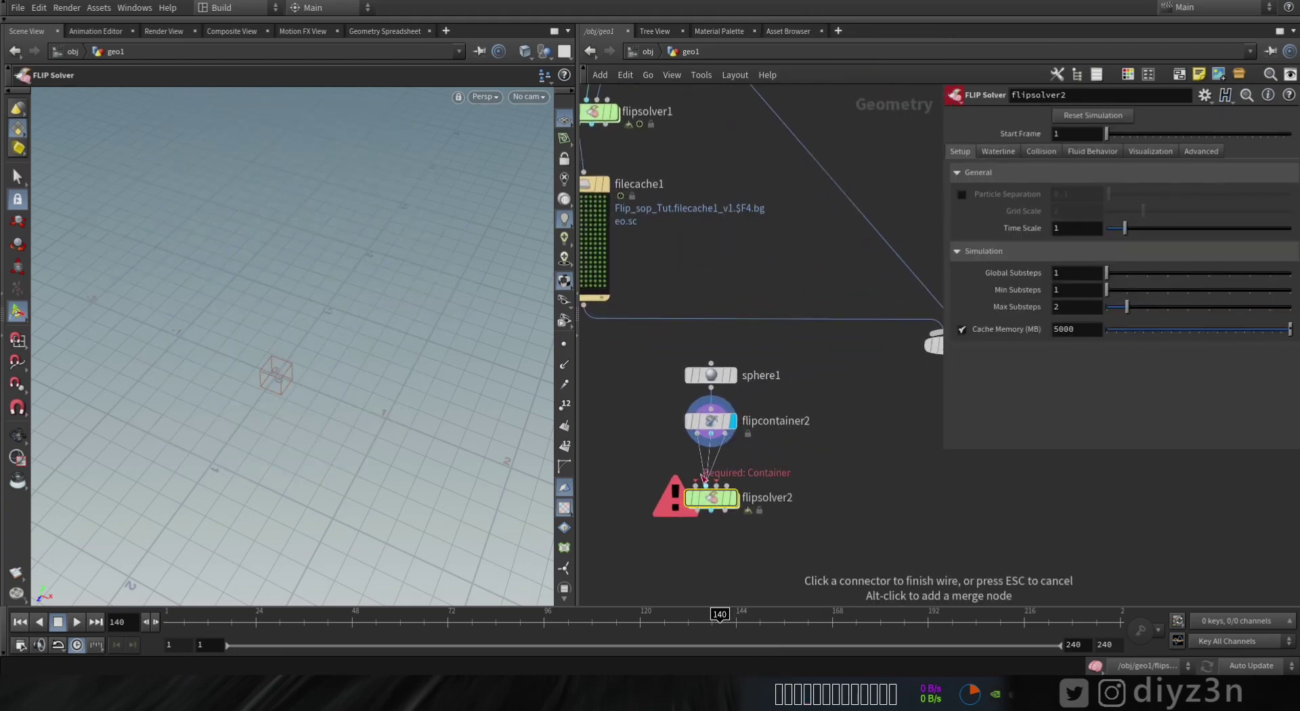
# Rename the new FLIP Solver flipsolver2_Upres, display it, and lower it to leave space beneath flipcontainer2
pyautogui.doubleClick(780, 498)
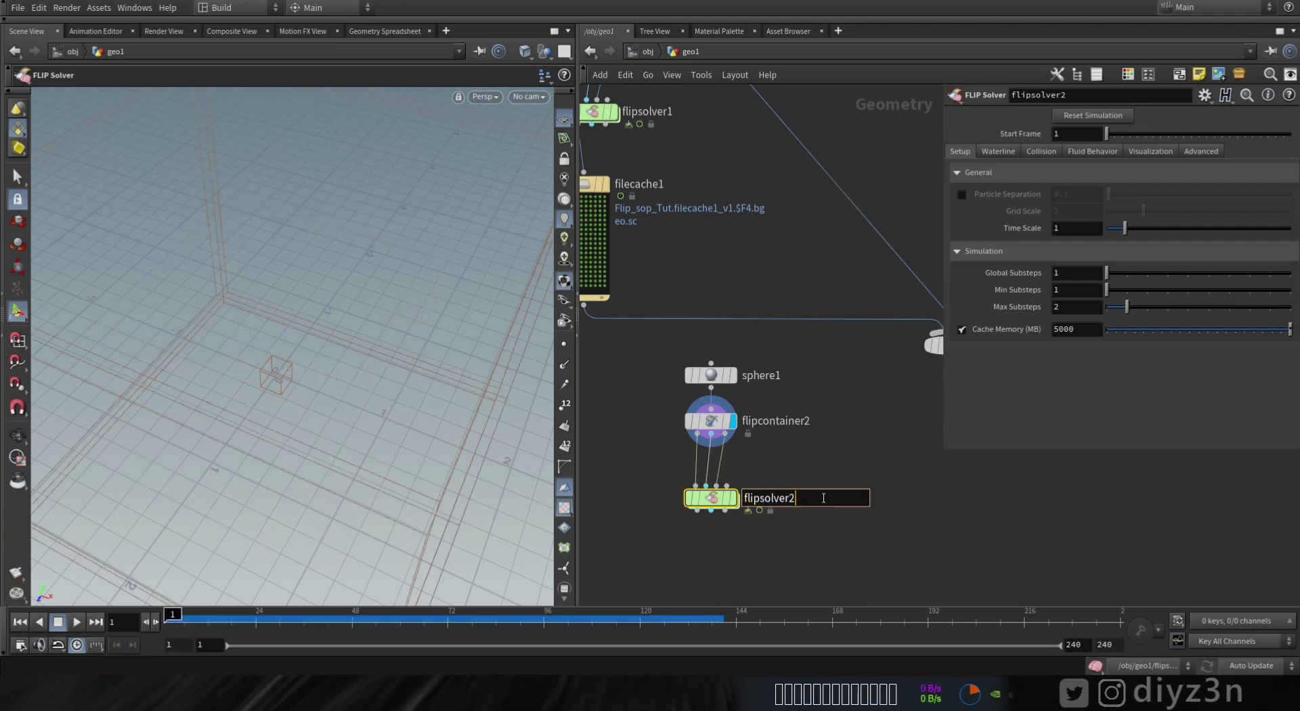
pyautogui.press('Return')
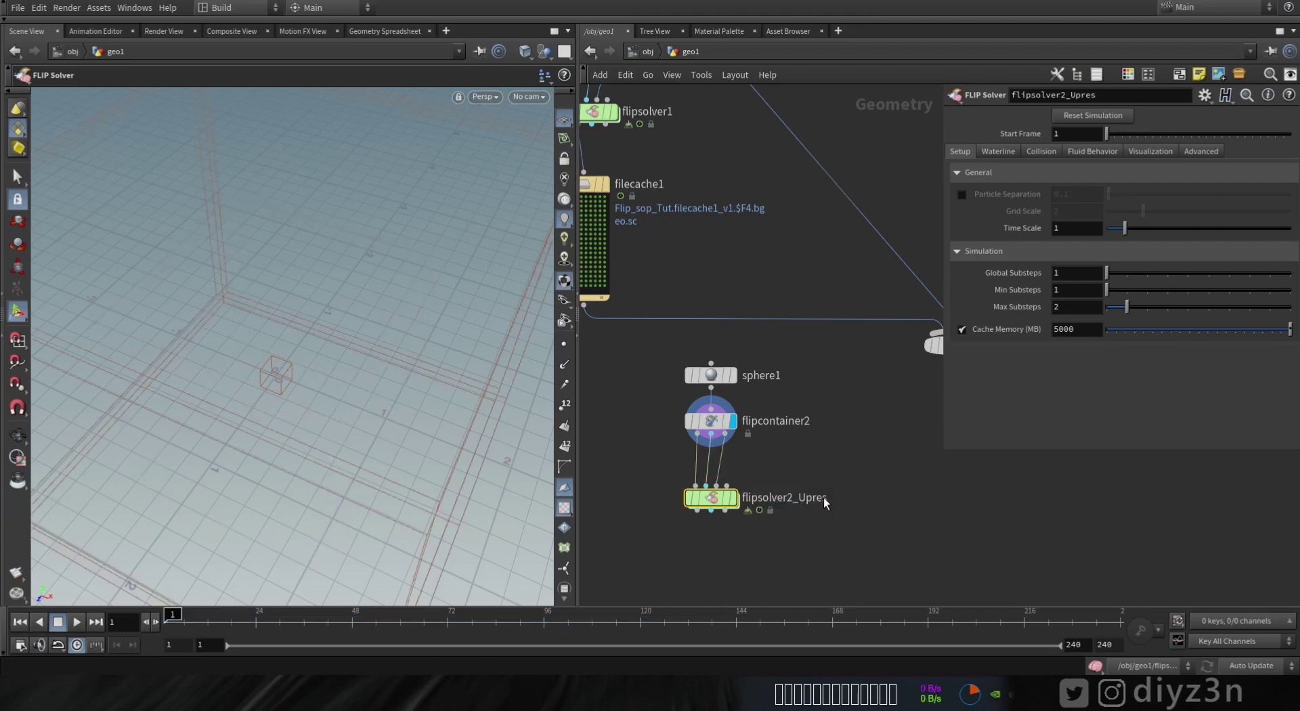
pyautogui.click(738, 471)
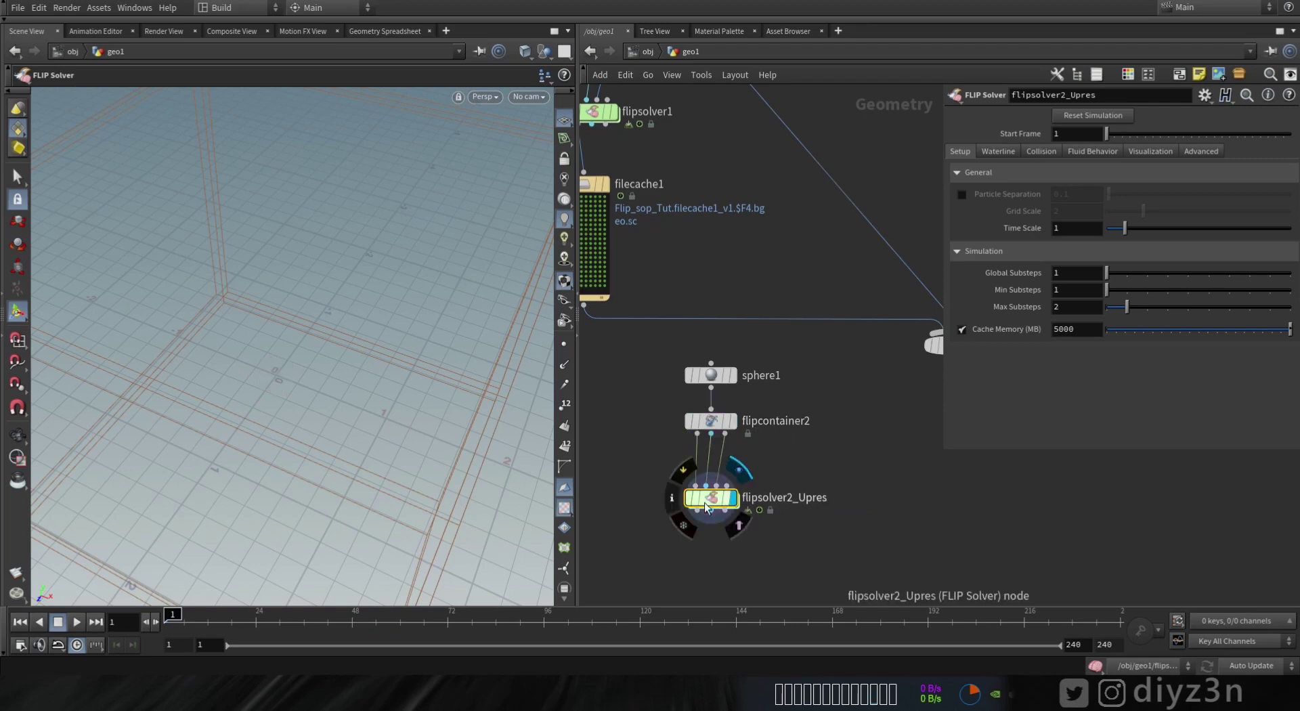
pyautogui.moveTo(712, 509); pyautogui.dragTo(713, 560)
# Insert a FLIP Collide node into the wires between flipcontainer2 and flipsolver2_Upres
pyautogui.press('Tab')
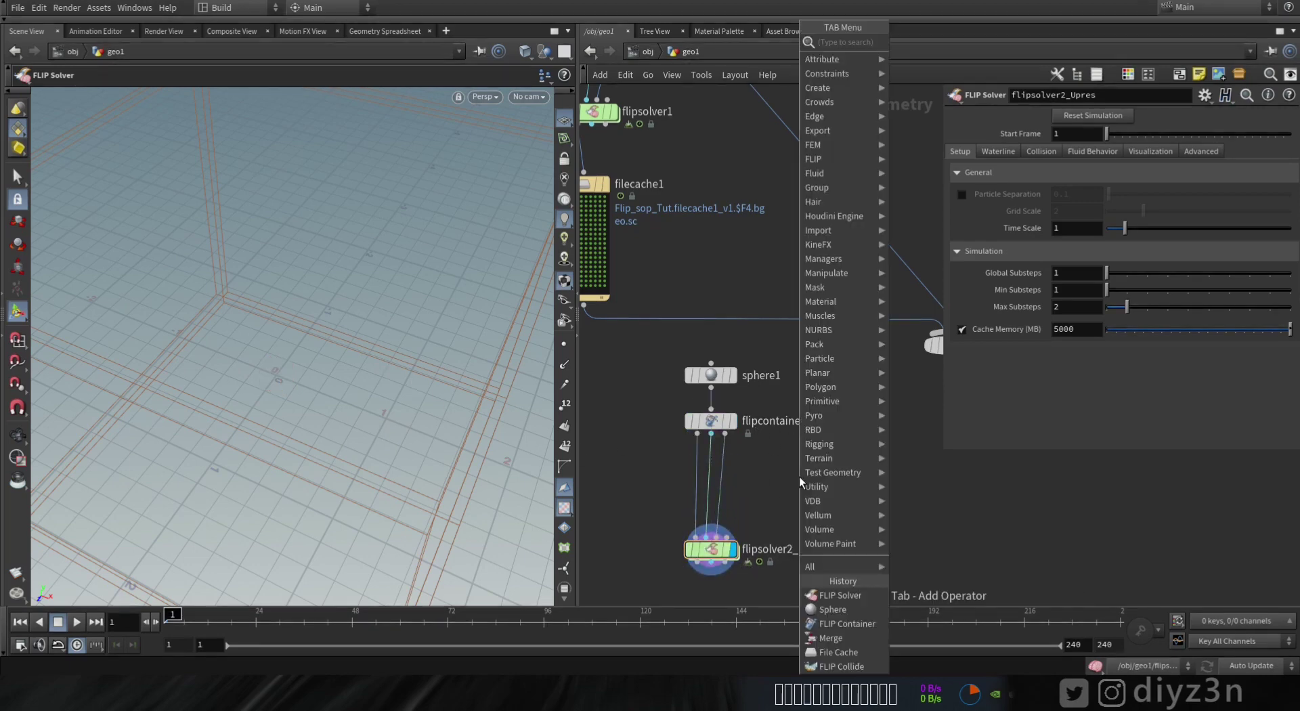
pyautogui.write('col')
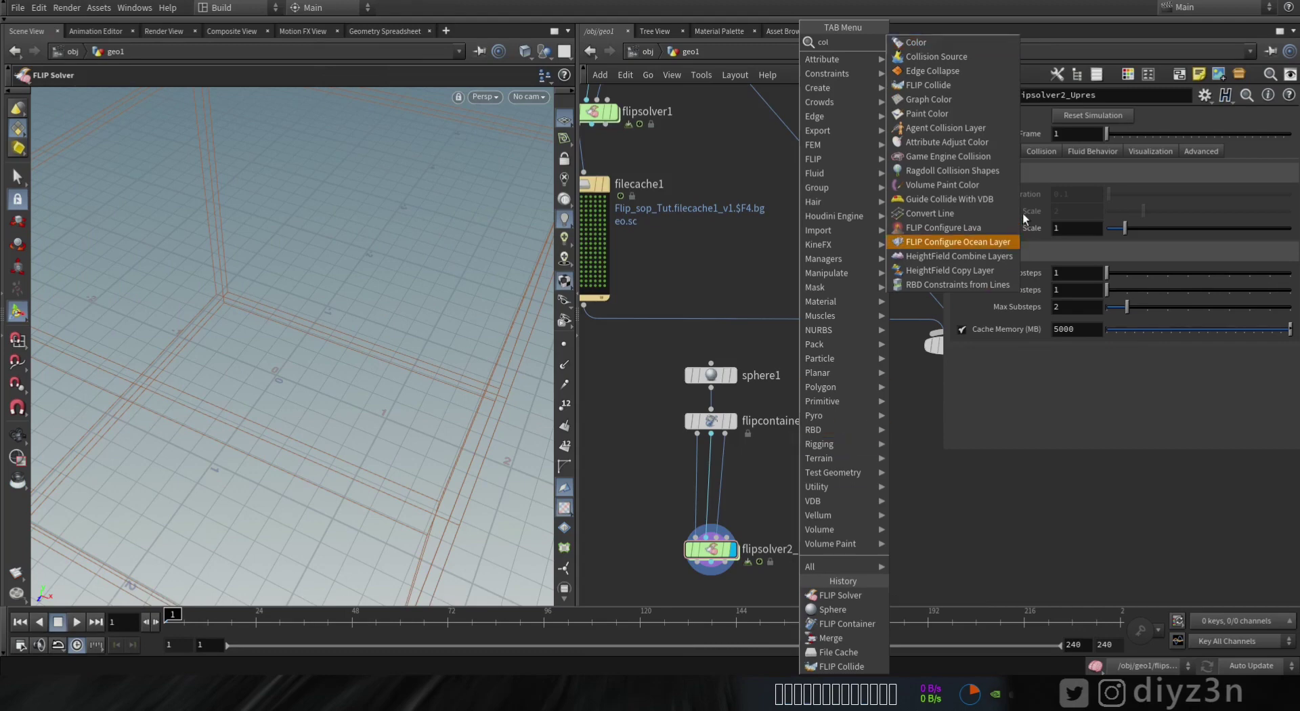
pyautogui.click(934, 90)
pyautogui.click(710, 488)
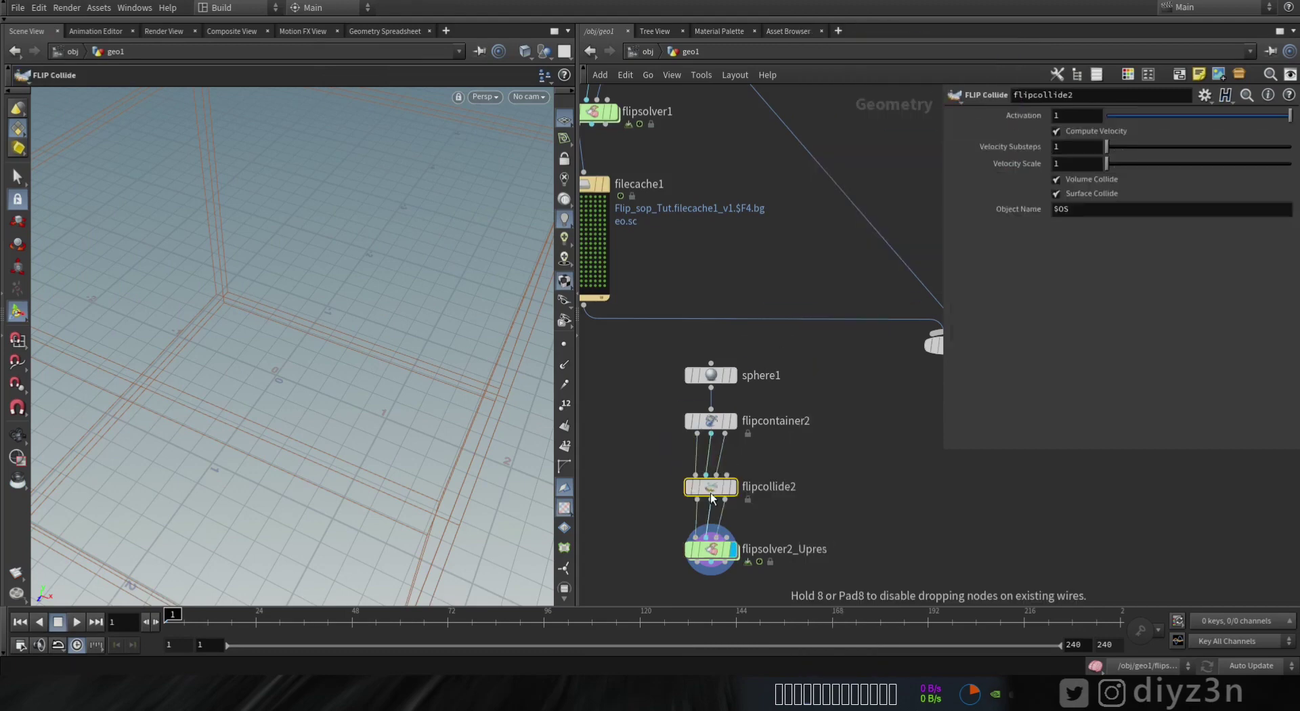
# Wire merge2's terrain and character geometry into the collider input of flipcollide2
pyautogui.click(727, 474)
pyautogui.moveTo(799, 271); pyautogui.dragTo(872, 547, button='middle')
pyautogui.click(791, 318)
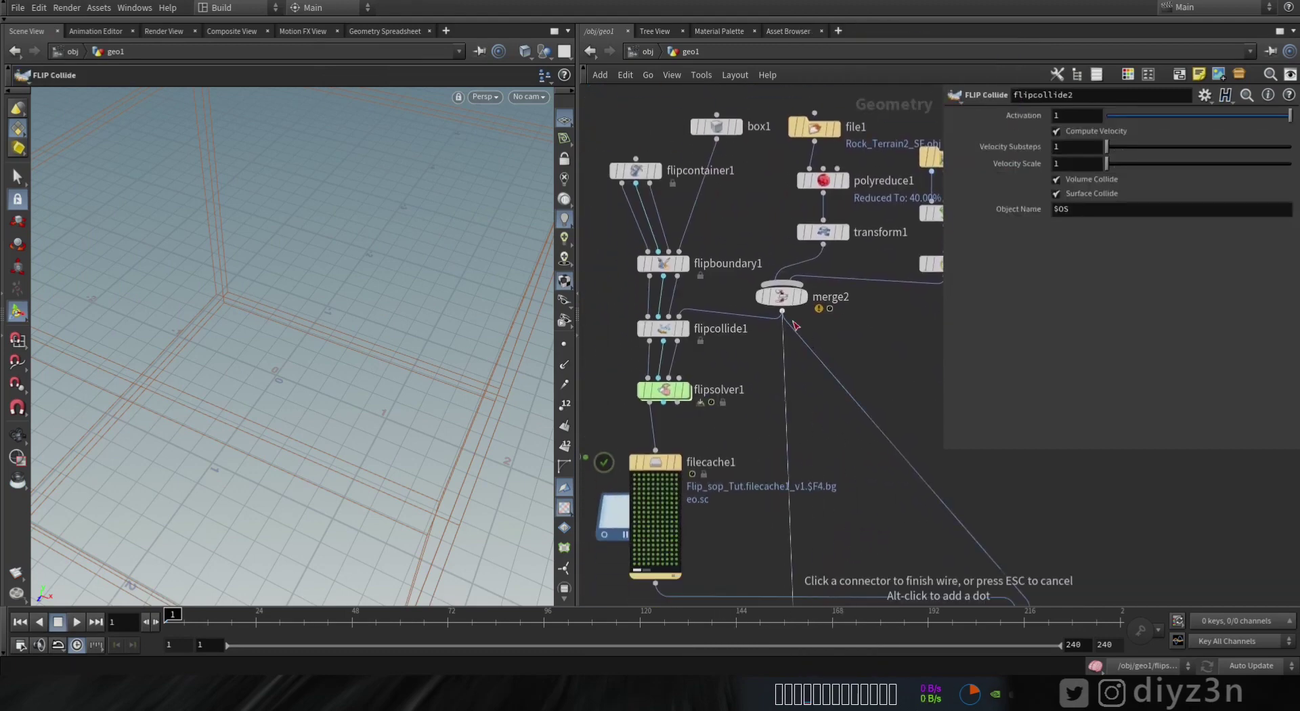
pyautogui.moveTo(840, 596); pyautogui.dragTo(843, 379, button='middle')
# Offset sphere1 and flipcontainer2 from flipcollide2, shift flipsolver2_Upres slightly, and inspect the solver's Boundary Flow input
pyautogui.click(773, 437)
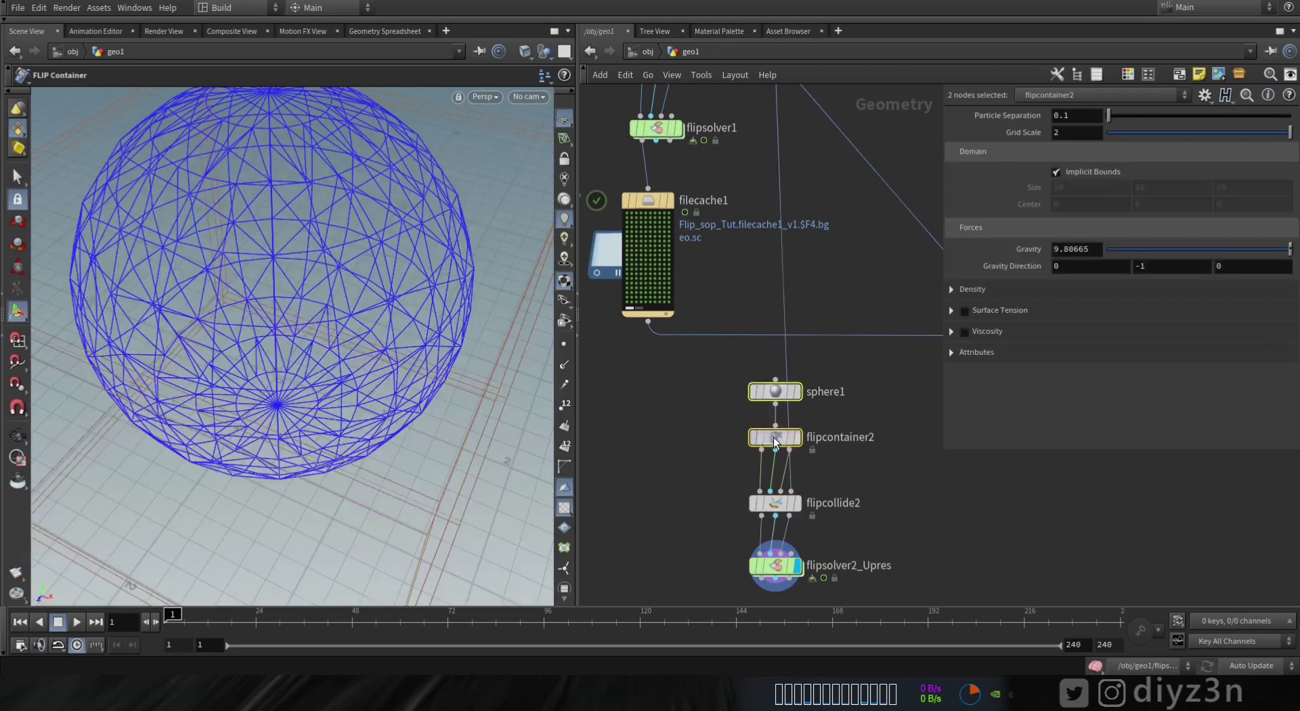
pyautogui.moveTo(774, 437); pyautogui.dragTo(714, 431)
pyautogui.moveTo(778, 571); pyautogui.dragTo(788, 584)
pyautogui.moveTo(849, 512); pyautogui.dragTo(811, 420, button='middle')
pyautogui.moveTo(810, 420); pyautogui.dragTo(853, 411, button='right')
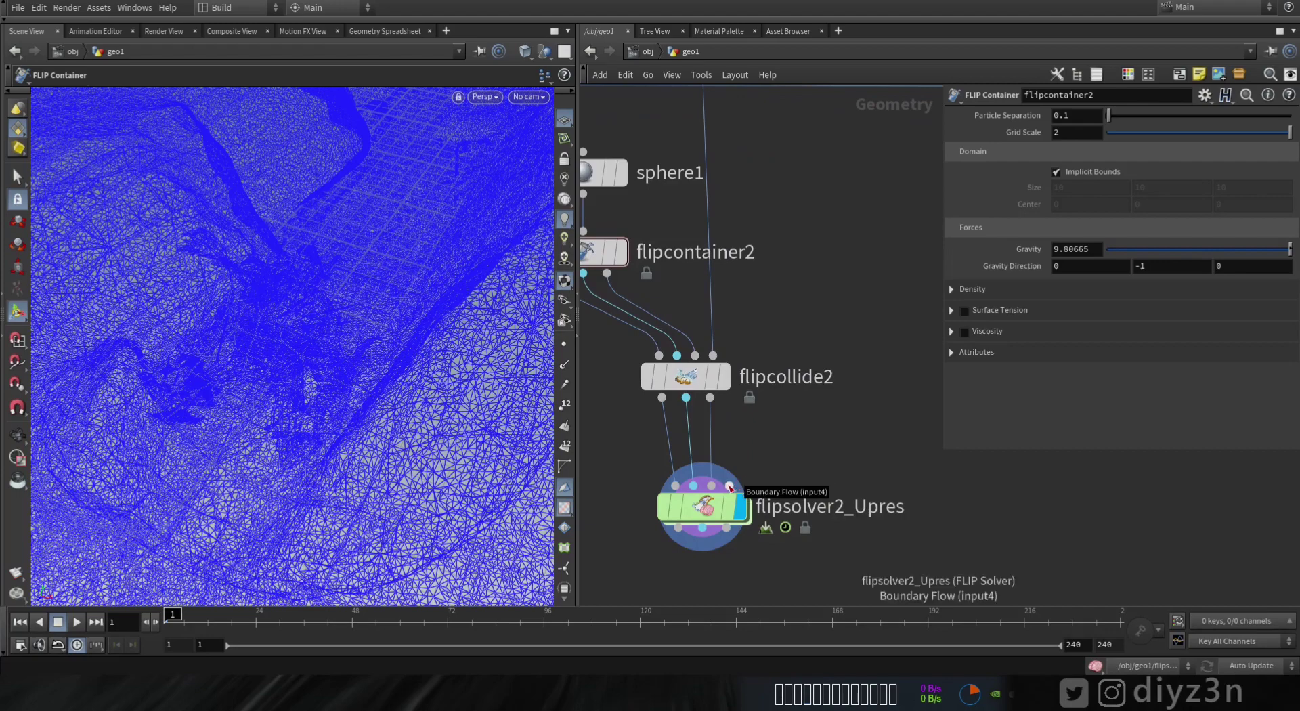
pyautogui.scroll(-3, 856, 457)
pyautogui.moveTo(856, 457); pyautogui.dragTo(878, 465, button='middle')
# Display filecache1 at frame 126 and wire its output into the Boundary Flow input of flipsolver2_Upres
pyautogui.moveTo(773, 315); pyautogui.dragTo(812, 400, button='middle')
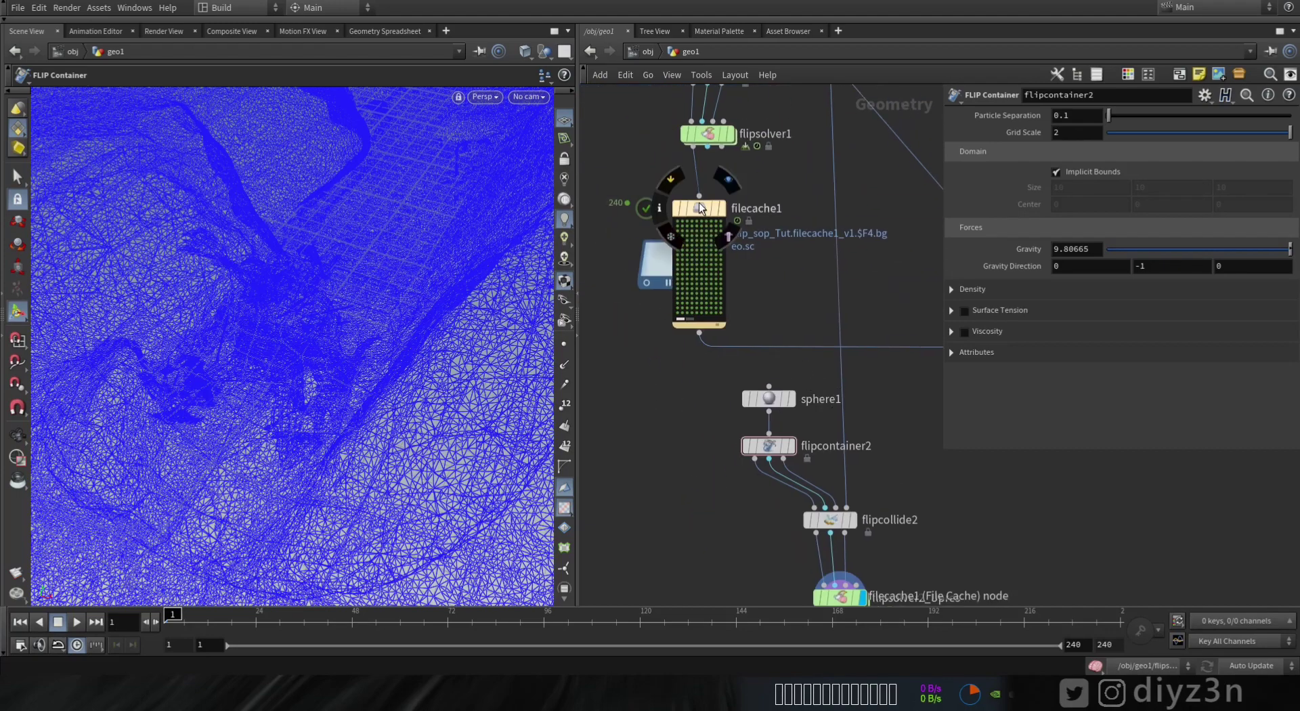
pyautogui.click(720, 208)
pyautogui.moveTo(234, 636); pyautogui.dragTo(665, 621)
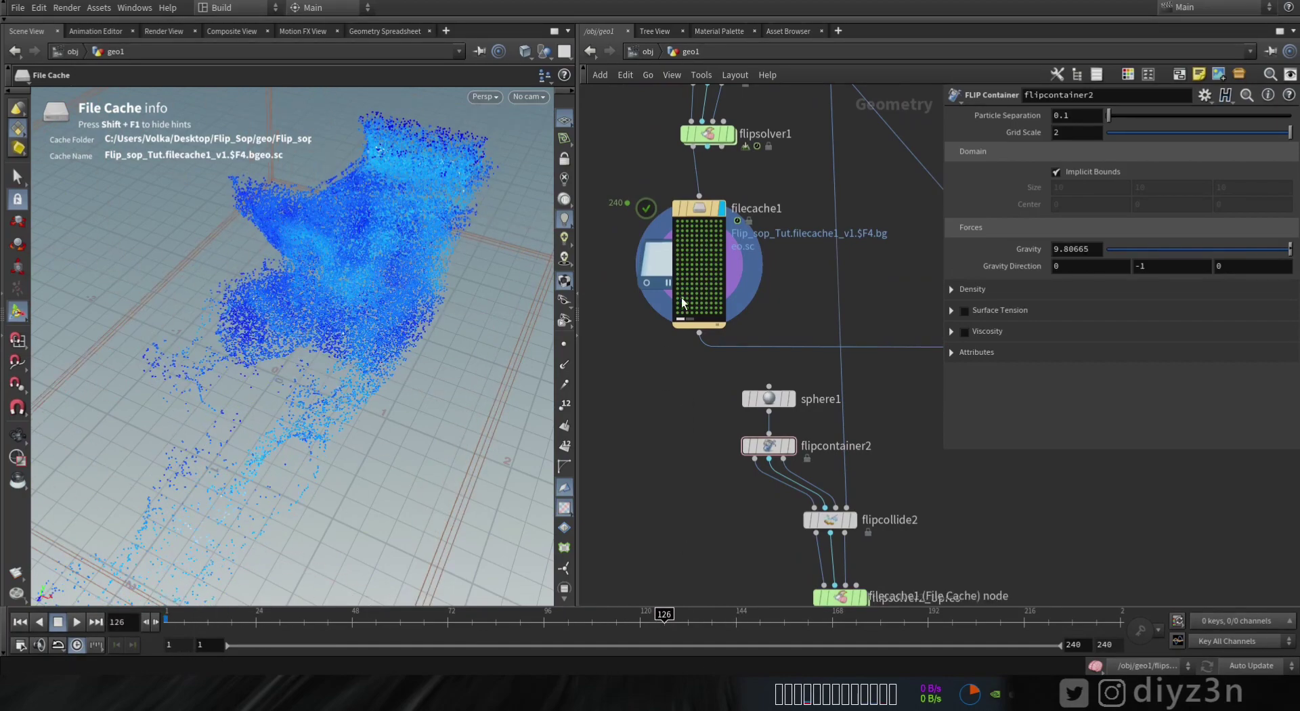
pyautogui.click(699, 333)
pyautogui.moveTo(677, 487); pyautogui.dragTo(610, 332, button='middle')
pyautogui.click(811, 411)
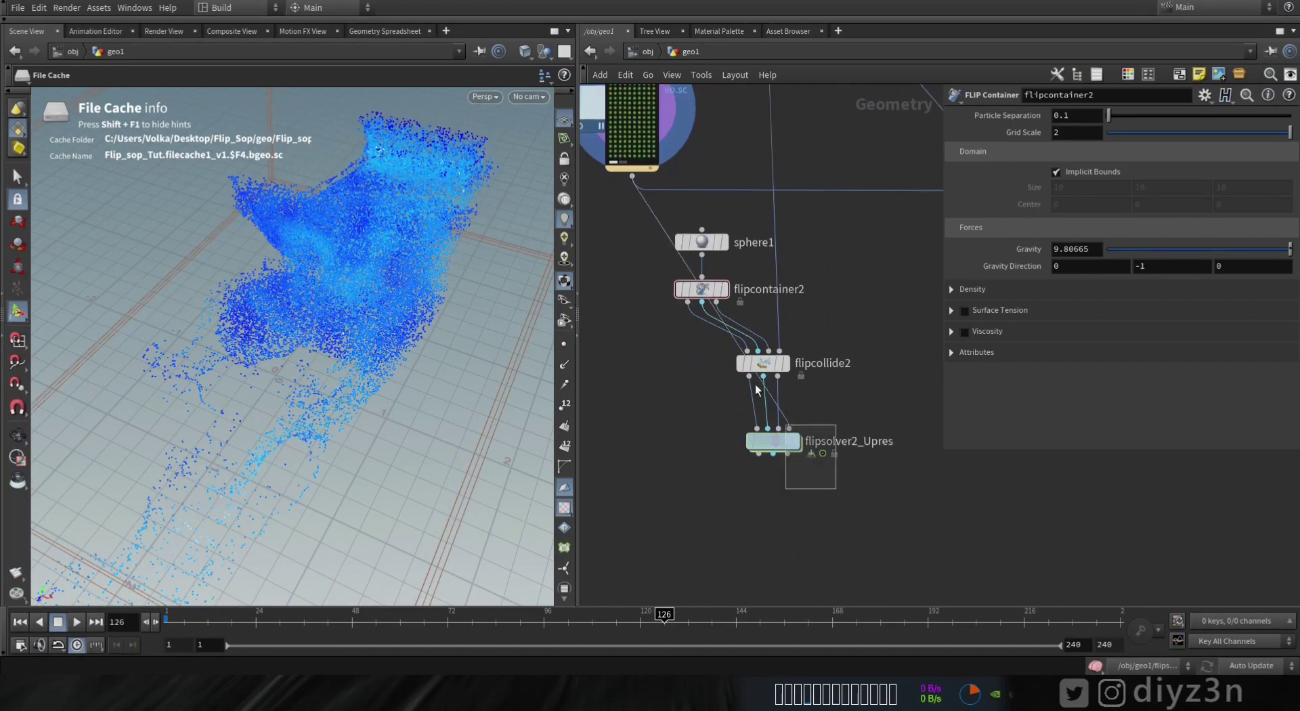
# Auto-arrange the four nodes from sphere1 to flipsolver2_Upres and move them together below and beside filecache1
pyautogui.moveTo(758, 389); pyautogui.dragTo(662, 233)
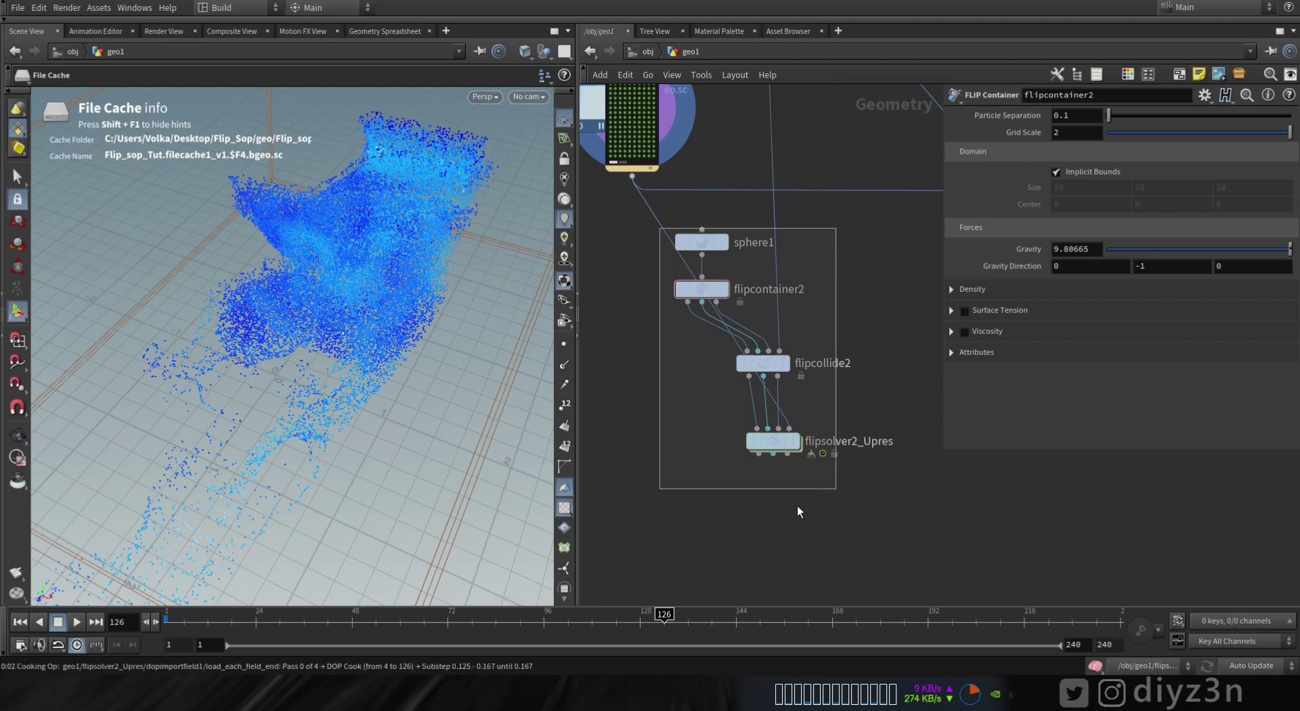
pyautogui.press('l')
pyautogui.moveTo(764, 490); pyautogui.dragTo(698, 508, button='right')
pyautogui.moveTo(698, 508); pyautogui.dragTo(801, 464, button='middle')
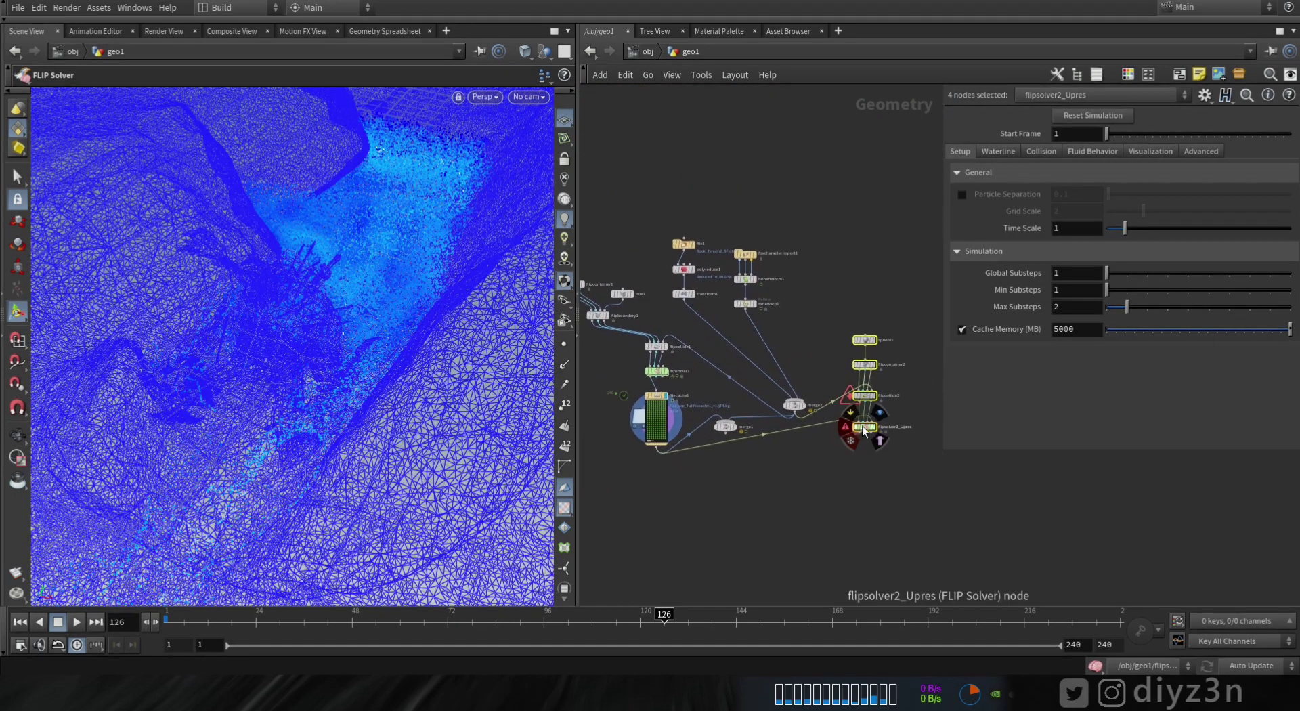
pyautogui.moveTo(861, 426); pyautogui.dragTo(604, 539)
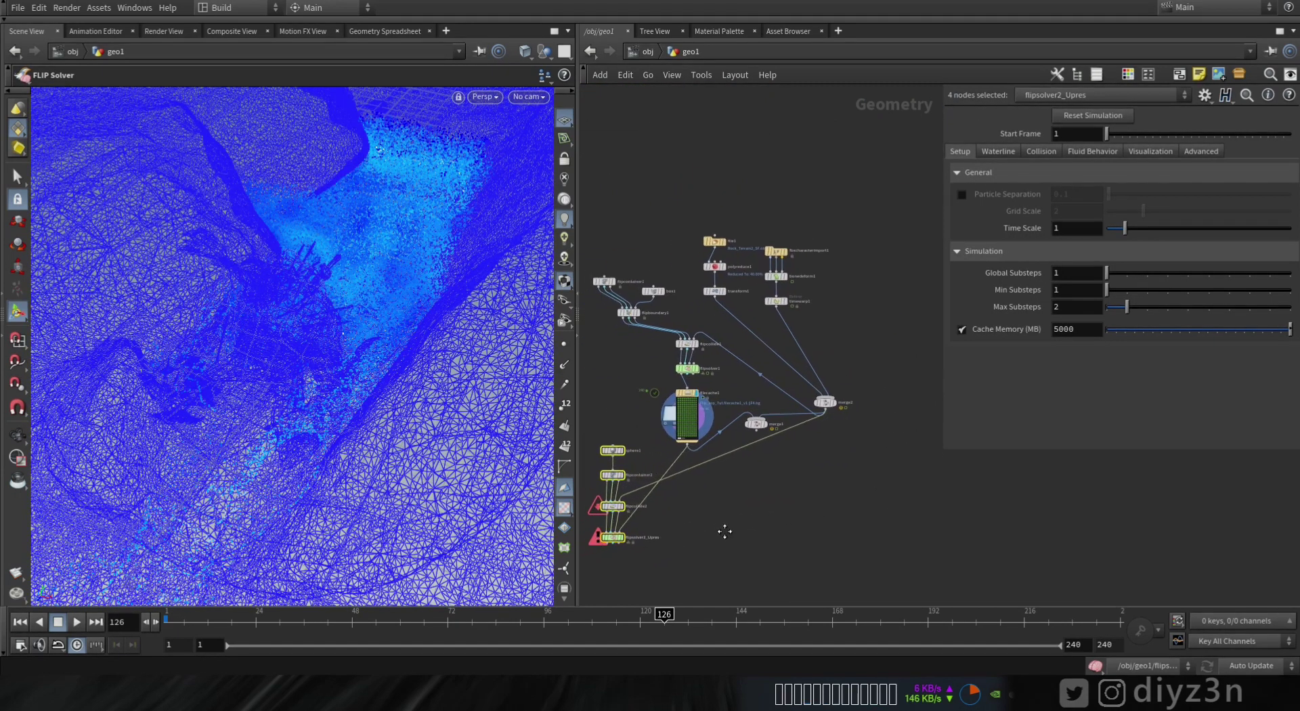
pyautogui.moveTo(723, 531); pyautogui.dragTo(836, 478, button='middle')
pyautogui.scroll(5, 836, 479)
pyautogui.click(838, 482)
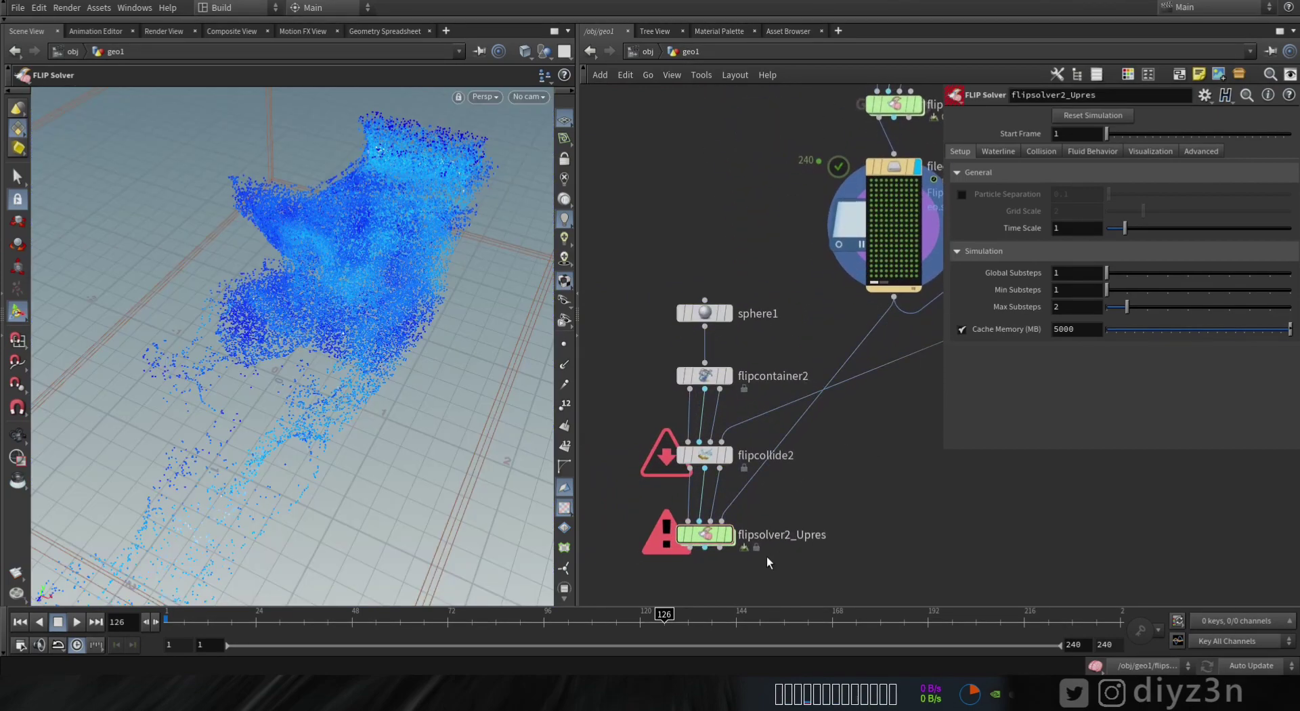
# Return to frame 1, then display and select flipsolver2_Upres
pyautogui.click(20, 623)
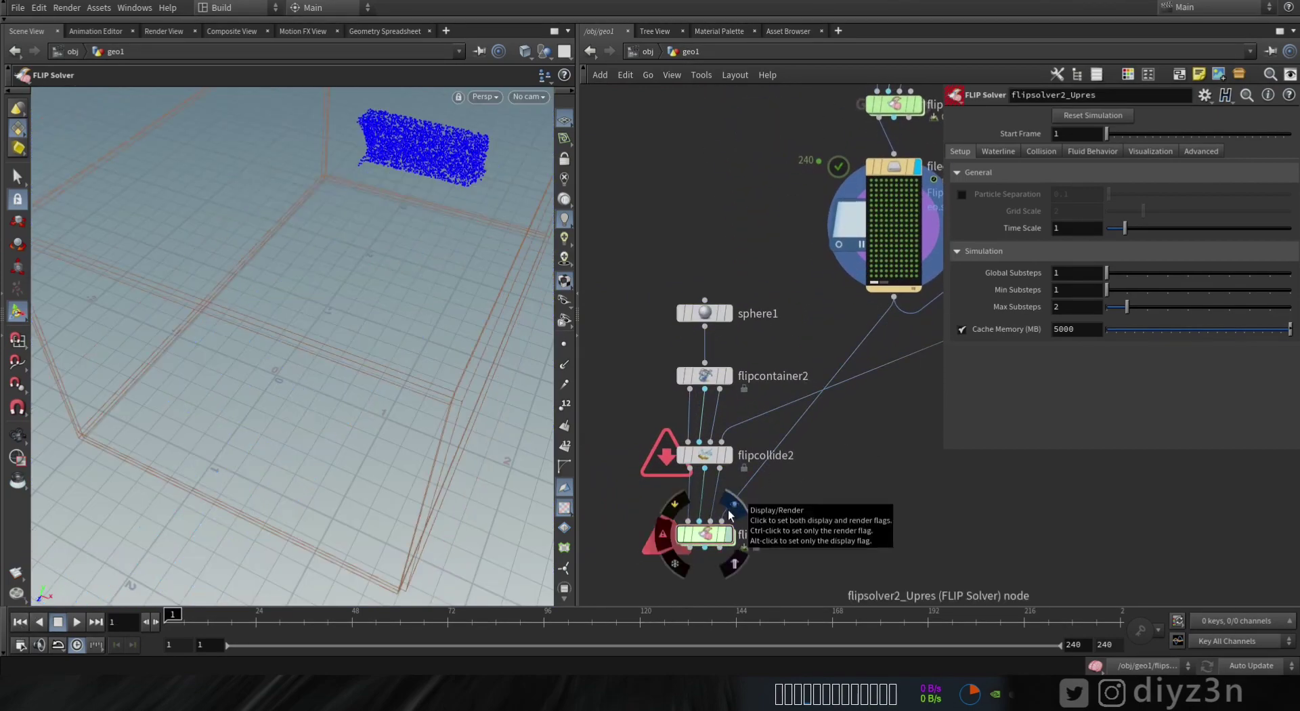
pyautogui.click(728, 535)
pyautogui.click(708, 537)
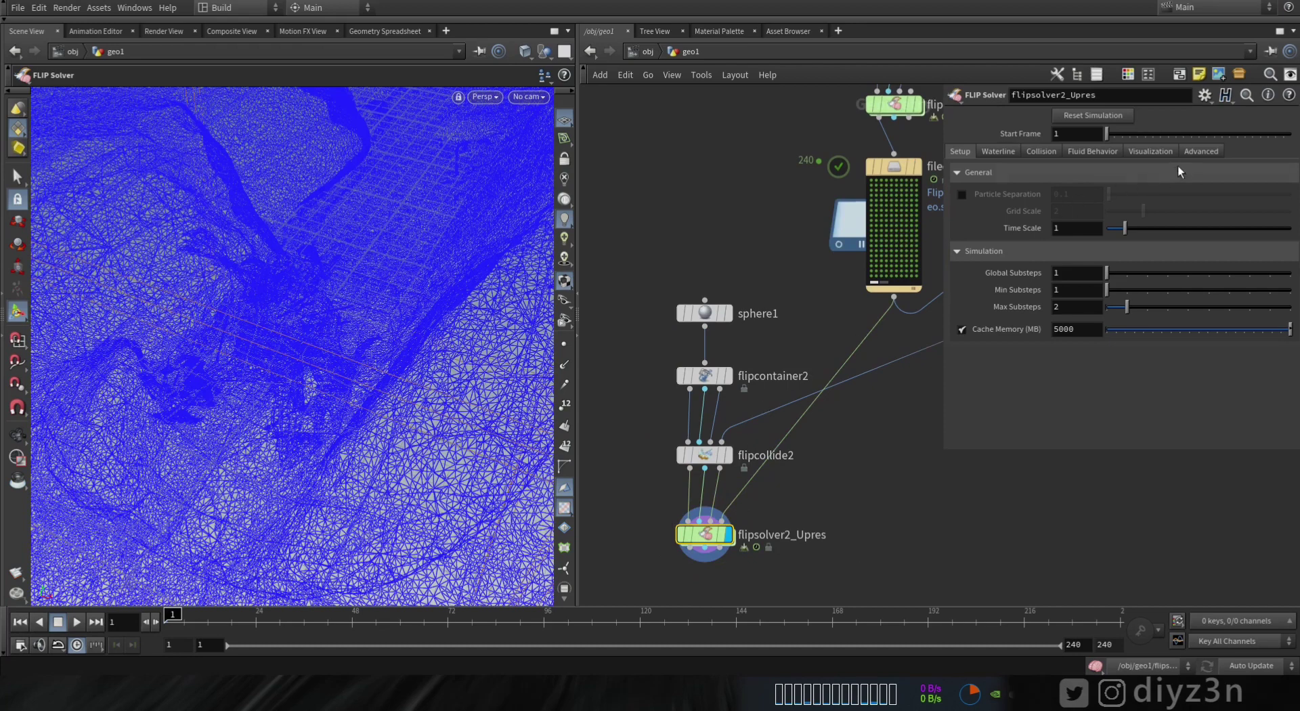
# Review flipsolver2_Upres's visualization, setup, collision, waterline and fluid behavior settings, including the Velocity Transfer options
pyautogui.click(1154, 152)
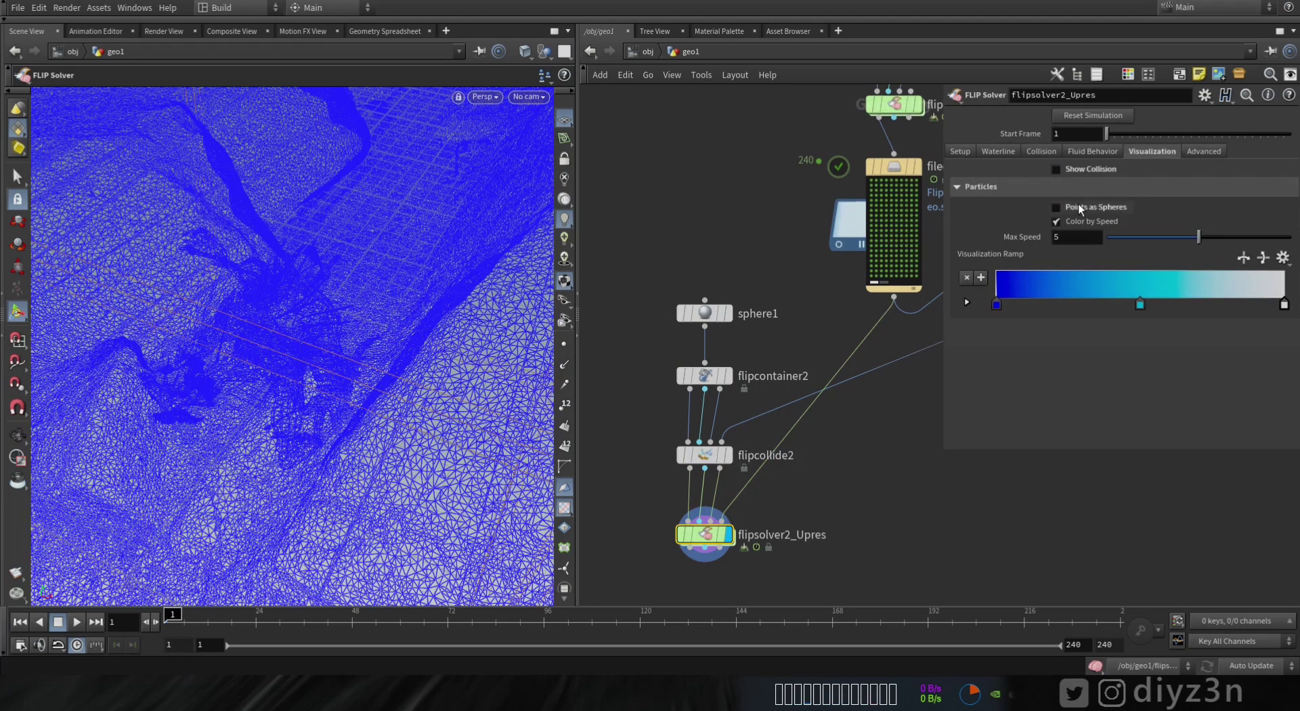
pyautogui.click(968, 152)
pyautogui.click(1045, 152)
pyautogui.click(1008, 150)
pyautogui.click(1090, 151)
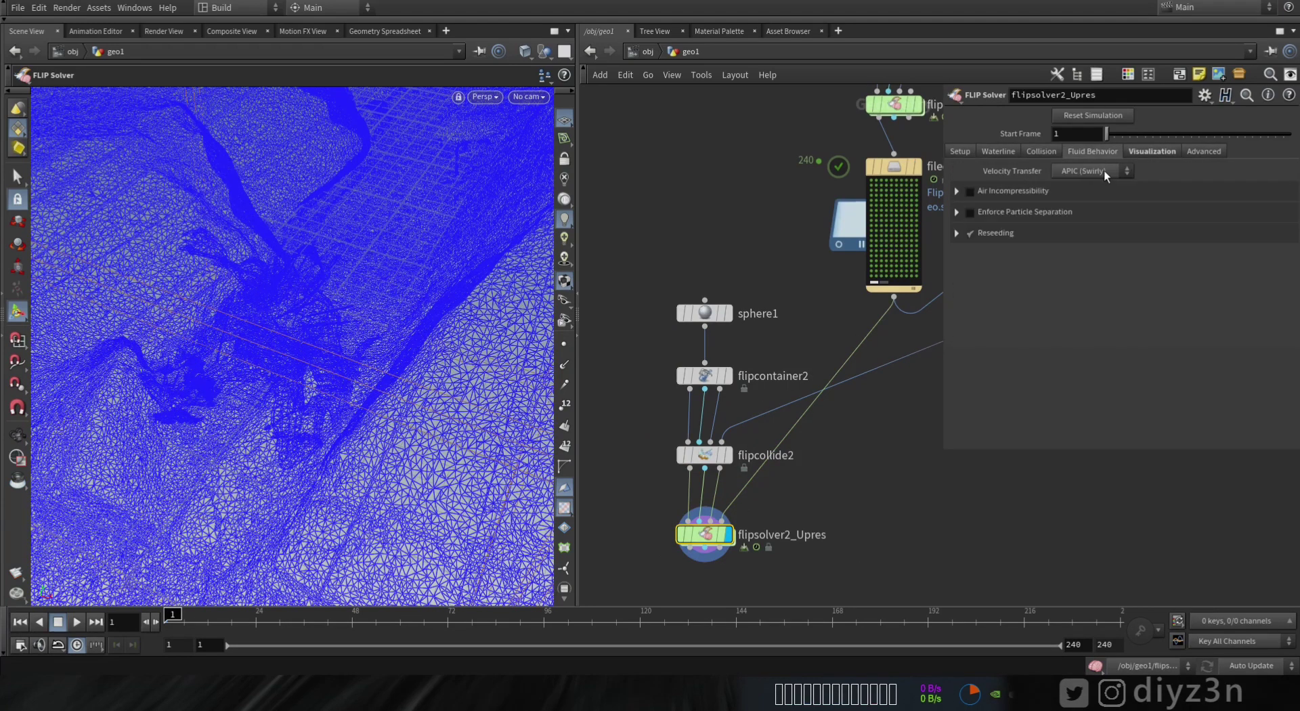
pyautogui.click(1103, 171)
pyautogui.click(1095, 181)
# Check the particle separation used by flipcontainer1 and set flipcontainer2's Particle Separation to 0.02
pyautogui.moveTo(676, 377); pyautogui.dragTo(686, 382)
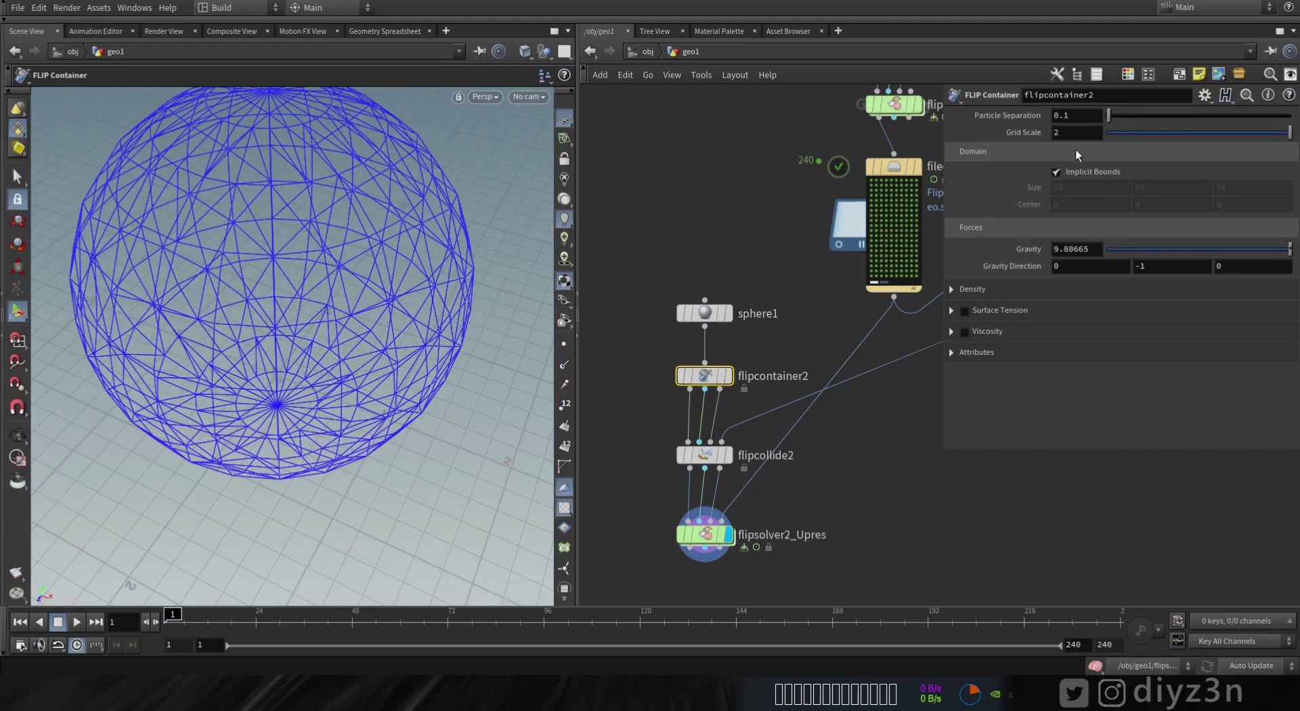
pyautogui.scroll(-2, 752, 223)
pyautogui.moveTo(766, 189); pyautogui.dragTo(726, 414, button='middle')
pyautogui.click(663, 194)
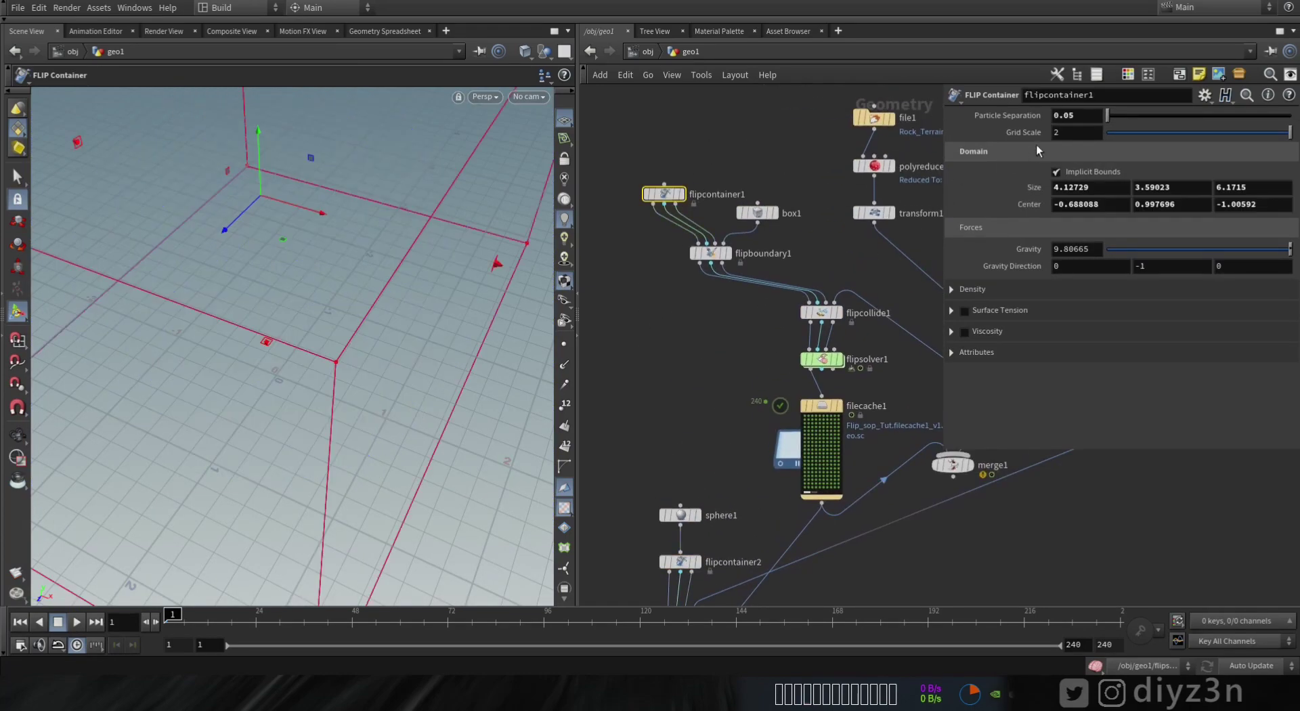
pyautogui.moveTo(736, 288); pyautogui.dragTo(739, 266)
pyautogui.moveTo(655, 516); pyautogui.dragTo(665, 345, button='middle')
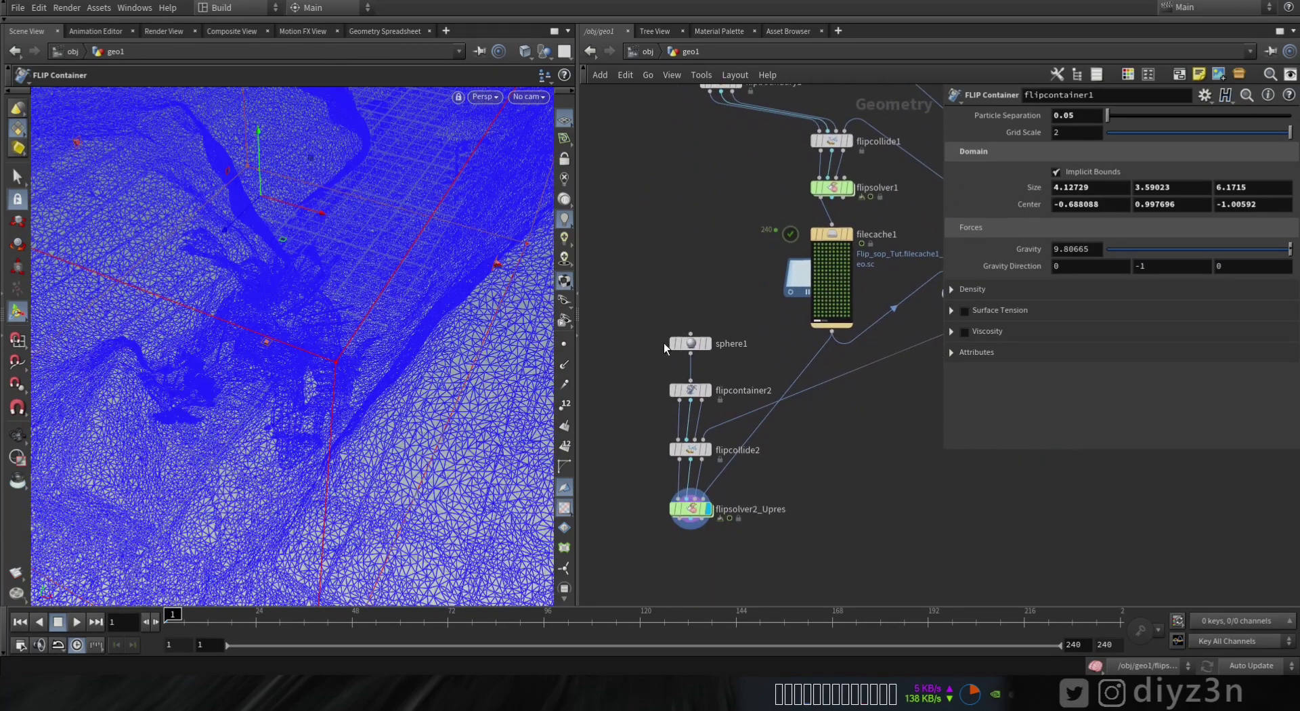
pyautogui.moveTo(637, 379); pyautogui.dragTo(676, 399)
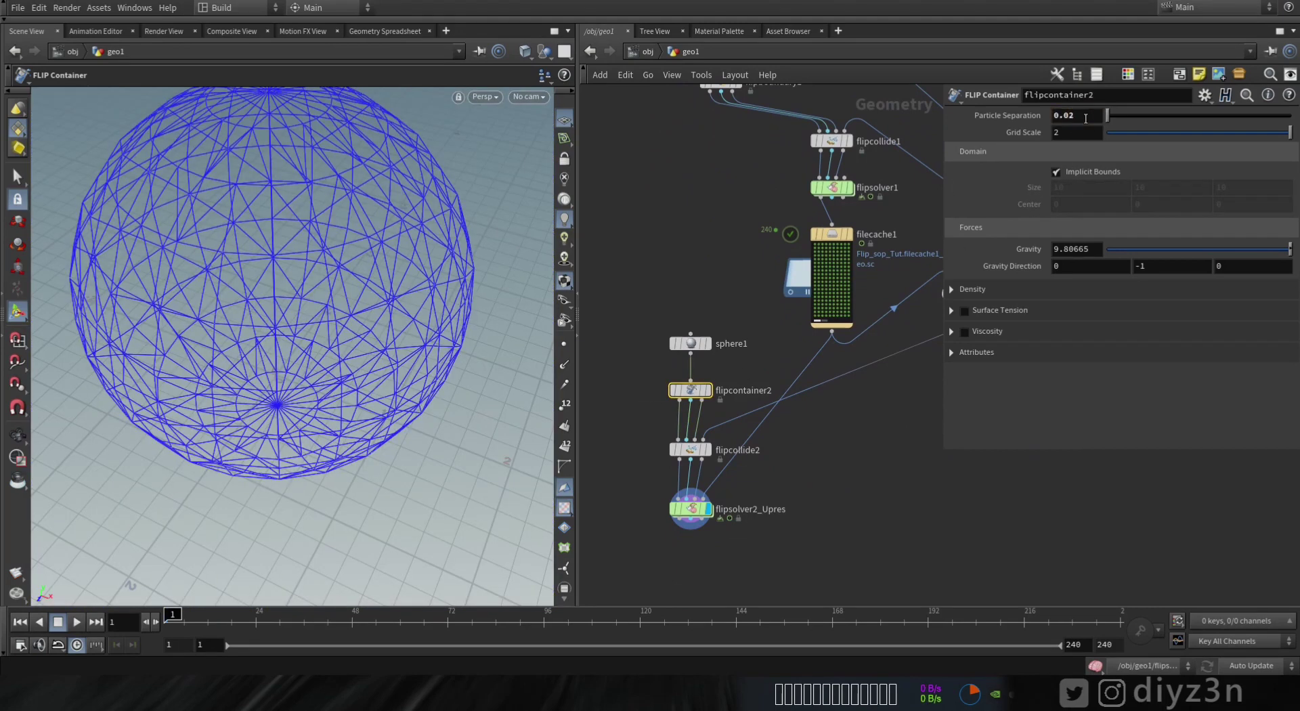
# Move merge1 below filecache1, beside and slightly lower than flipsolver2_Upres
pyautogui.moveTo(767, 525); pyautogui.dragTo(682, 463, button='middle')
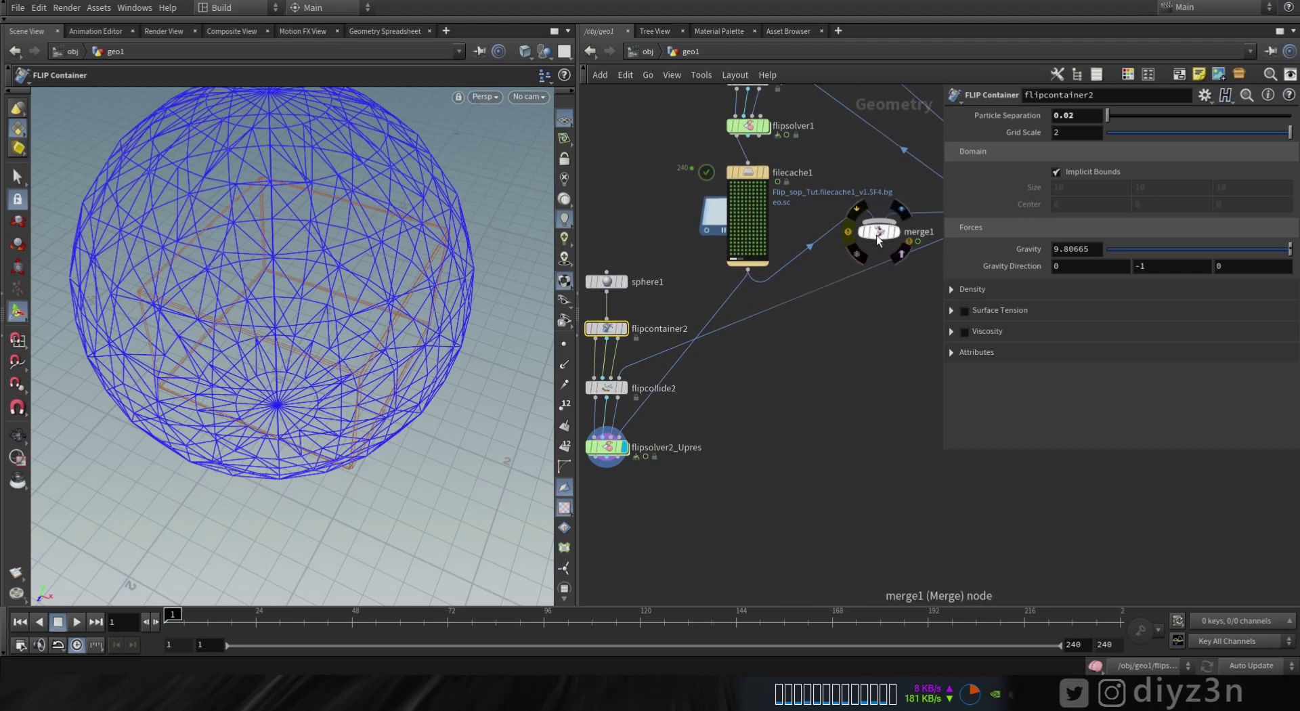
pyautogui.moveTo(879, 238); pyautogui.dragTo(819, 497)
pyautogui.moveTo(791, 451); pyautogui.dragTo(791, 449)
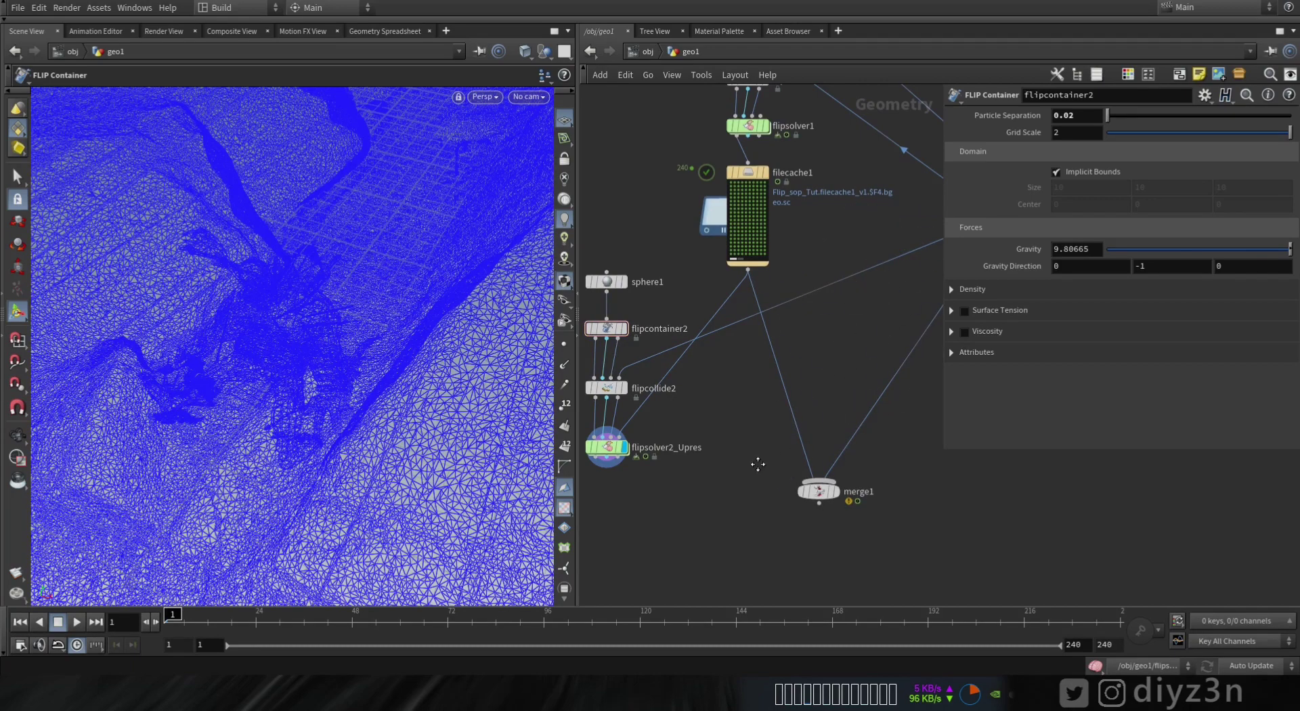
# Add a File Cache node below flipsolver2_Upres, wire the solver's output into it and display it
pyautogui.moveTo(750, 465); pyautogui.dragTo(806, 392, button='middle')
pyautogui.scroll(2, 659, 410)
pyautogui.moveTo(690, 424); pyautogui.dragTo(713, 411, button='middle')
pyautogui.press('Tab')
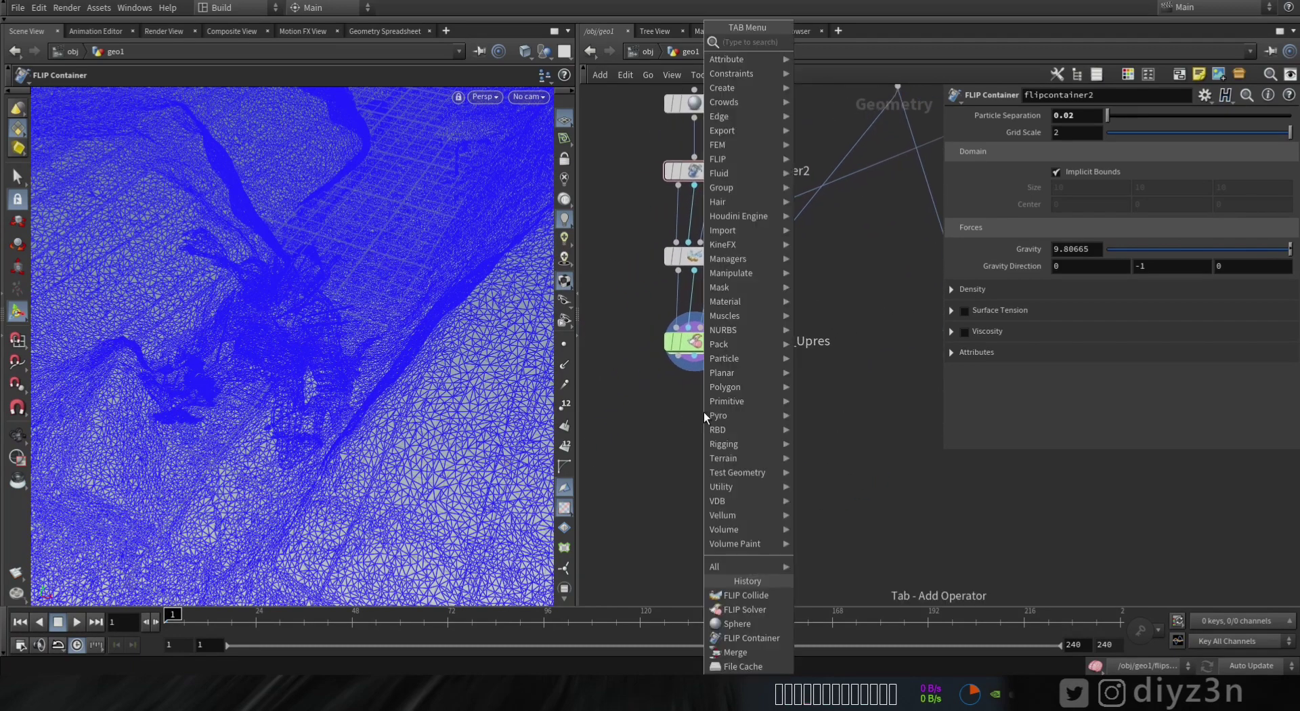
pyautogui.write('fil')
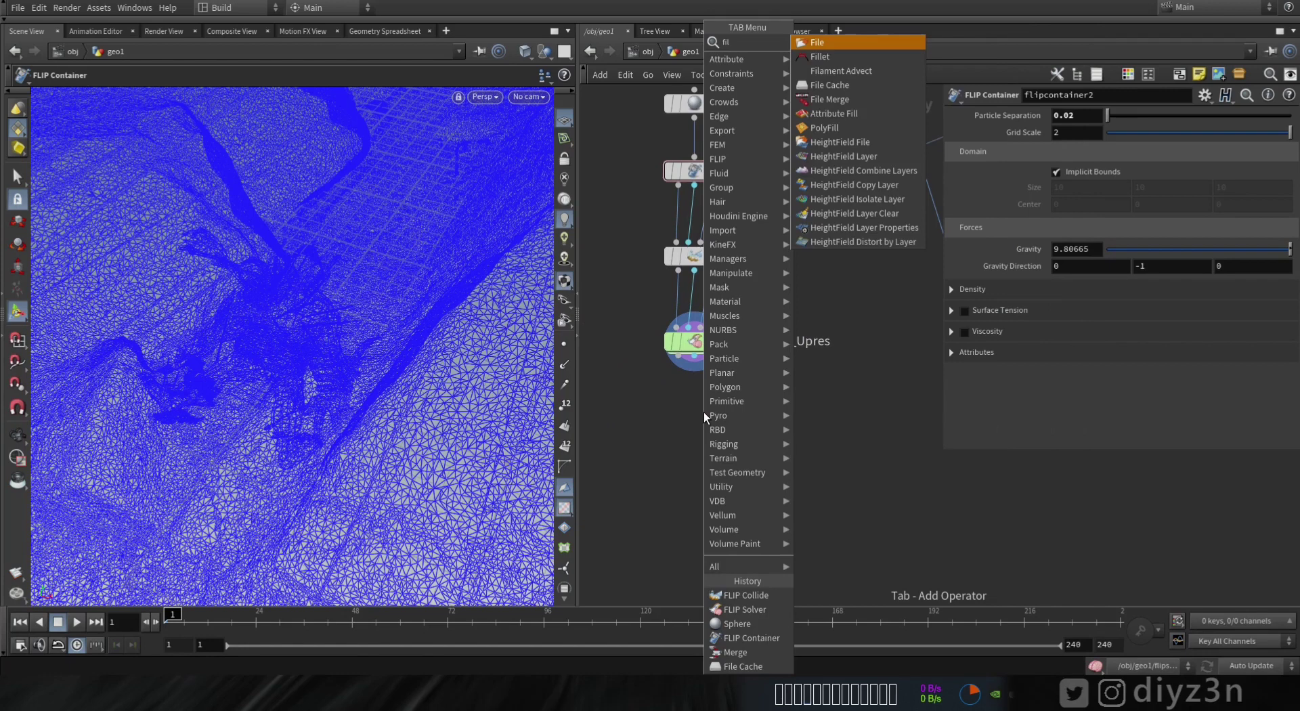
pyautogui.click(804, 90)
pyautogui.click(689, 424)
pyautogui.click(685, 372)
pyautogui.click(694, 408)
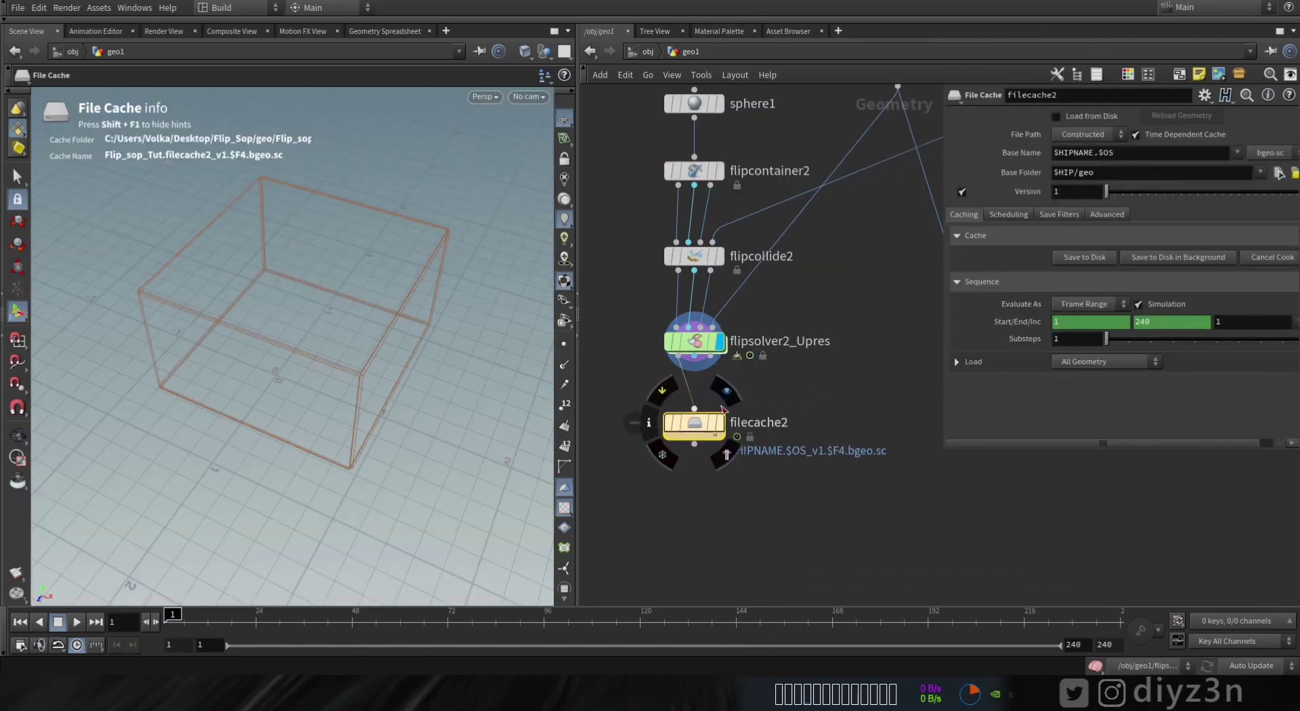
pyautogui.click(726, 396)
pyautogui.scroll(-2, 698, 420)
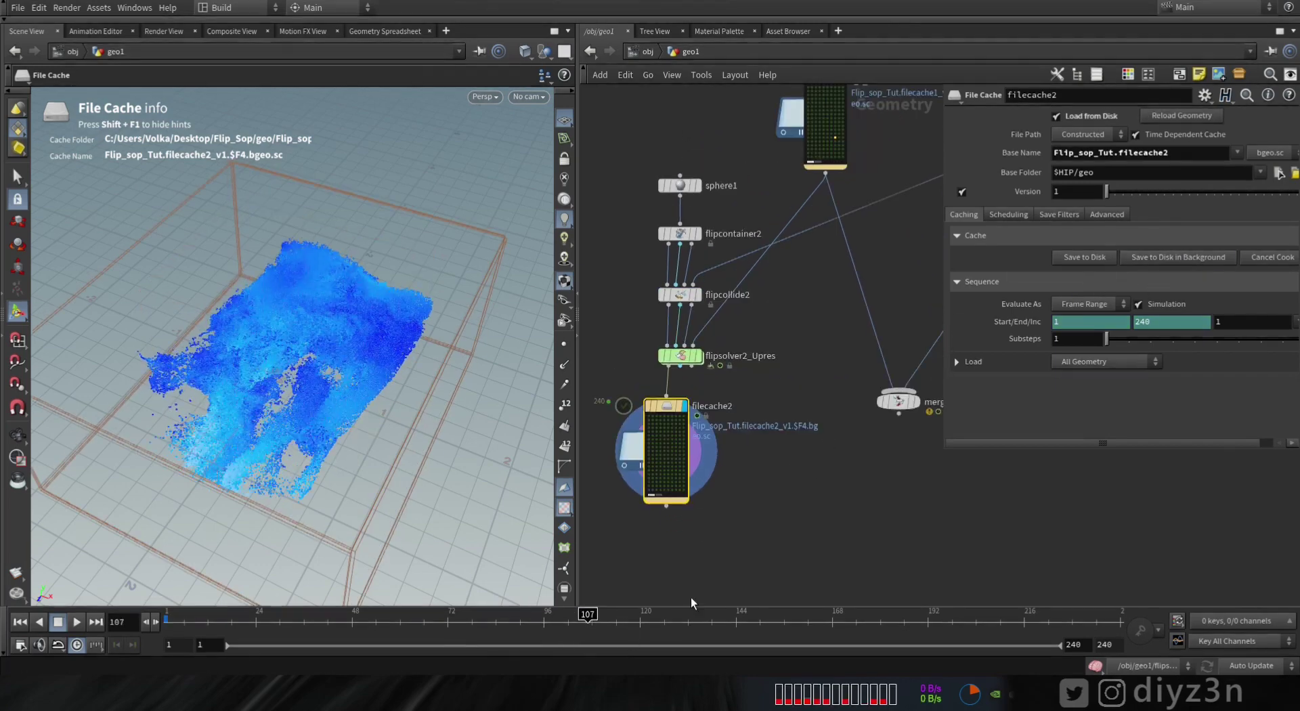
# Display and select filecache1 to view the cached particles of the base simulation
pyautogui.moveTo(845, 365); pyautogui.dragTo(830, 506, button='middle')
pyautogui.moveTo(816, 219)
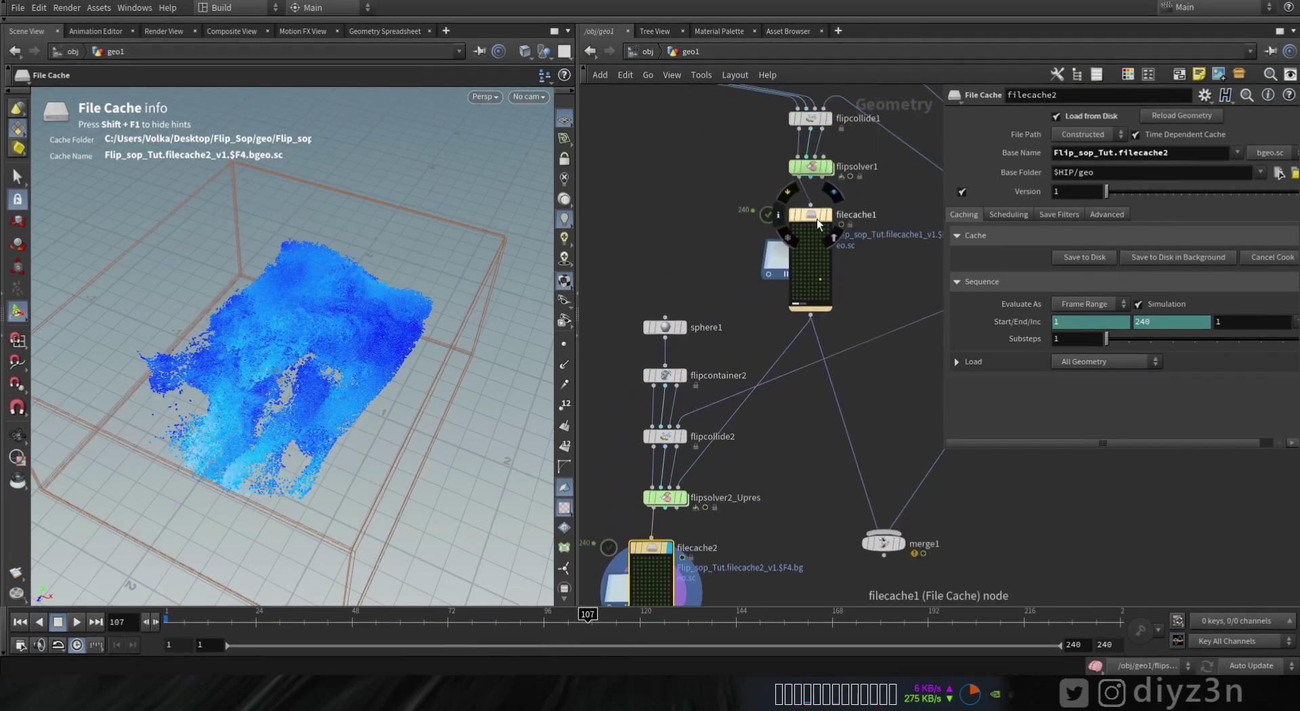
pyautogui.click(840, 196)
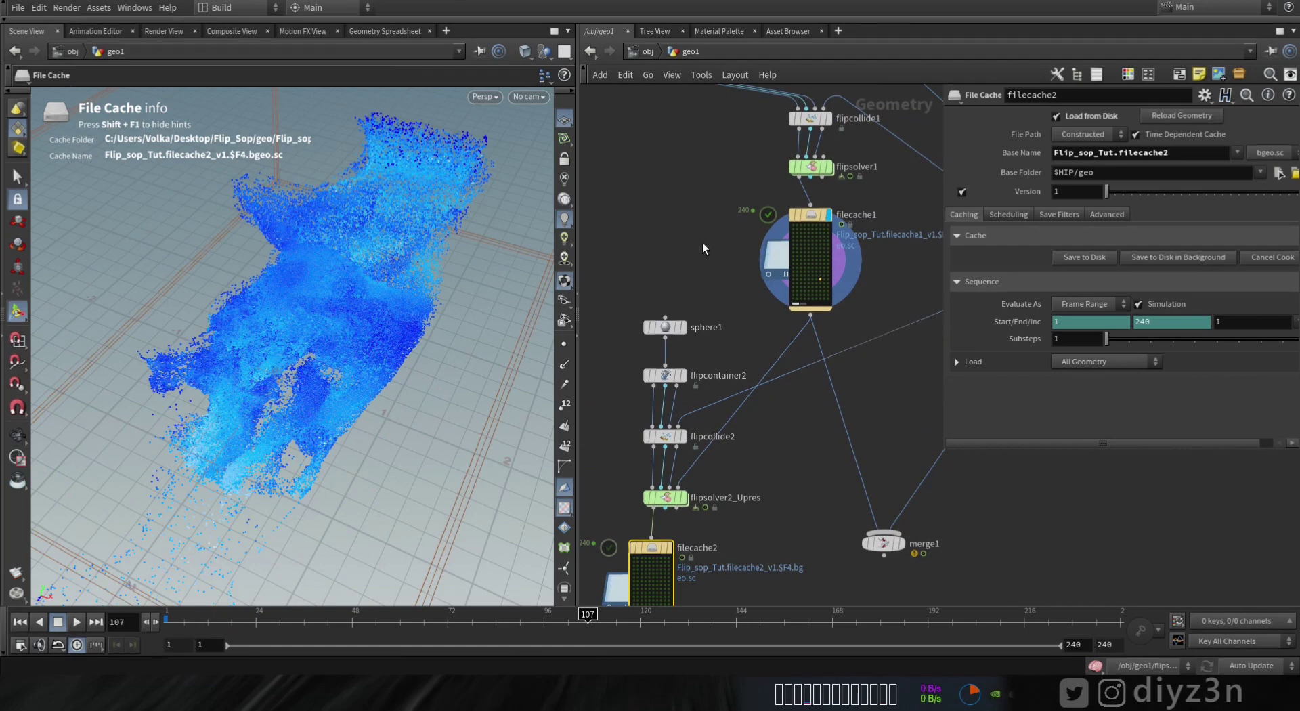
pyautogui.click(818, 218)
# Display merge1 and scrub the timeline to frame 102, inspecting the base flow around the character
pyautogui.moveTo(843, 556); pyautogui.dragTo(795, 494, button='middle')
pyautogui.click(858, 462)
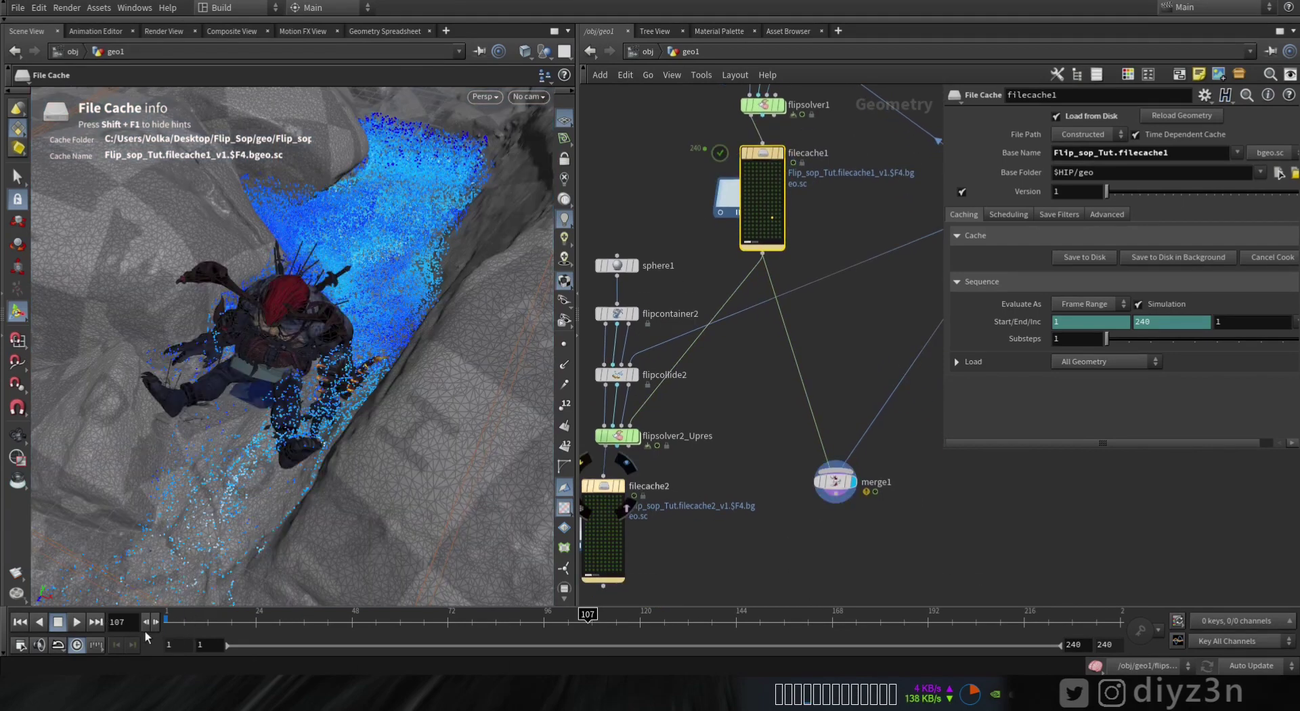
pyautogui.moveTo(168, 625); pyautogui.dragTo(569, 632)
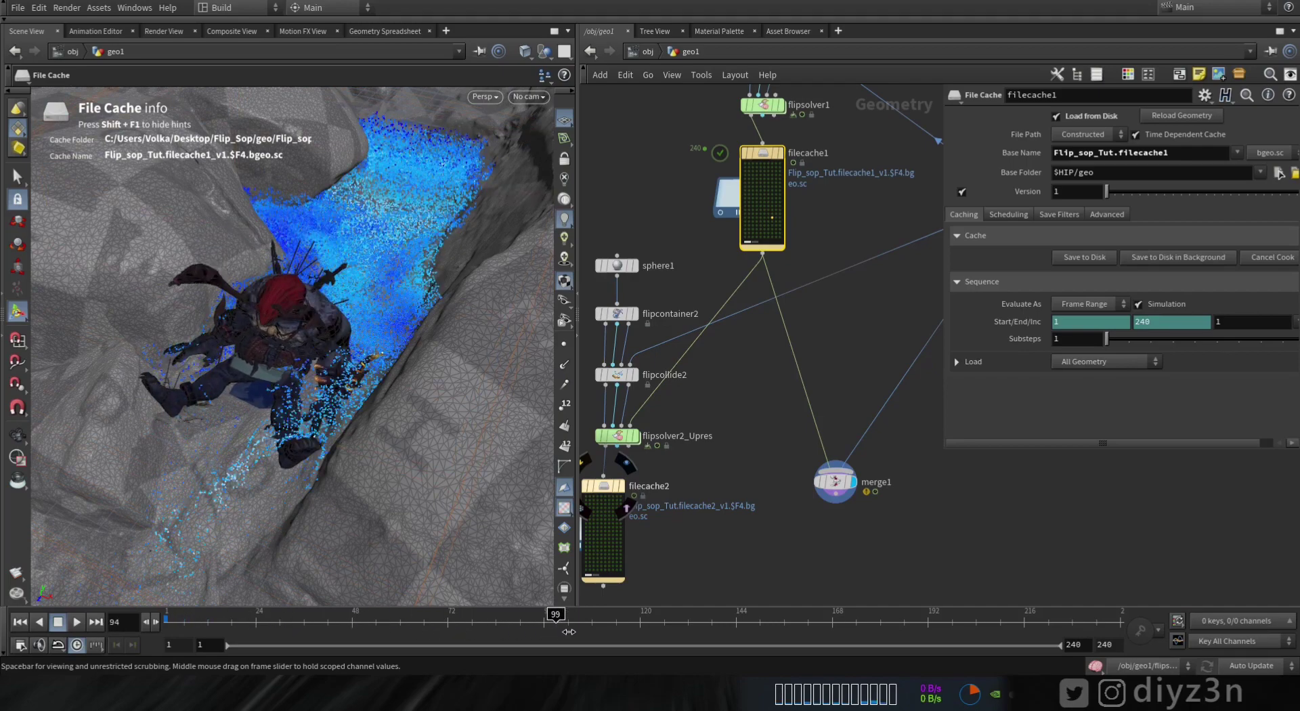
pyautogui.keyDown('alt'); pyautogui.moveTo(426, 382); pyautogui.dragTo(392, 418); pyautogui.keyUp('alt')
pyautogui.keyDown('alt'); pyautogui.moveTo(399, 361); pyautogui.dragTo(453, 494); pyautogui.keyUp('alt')
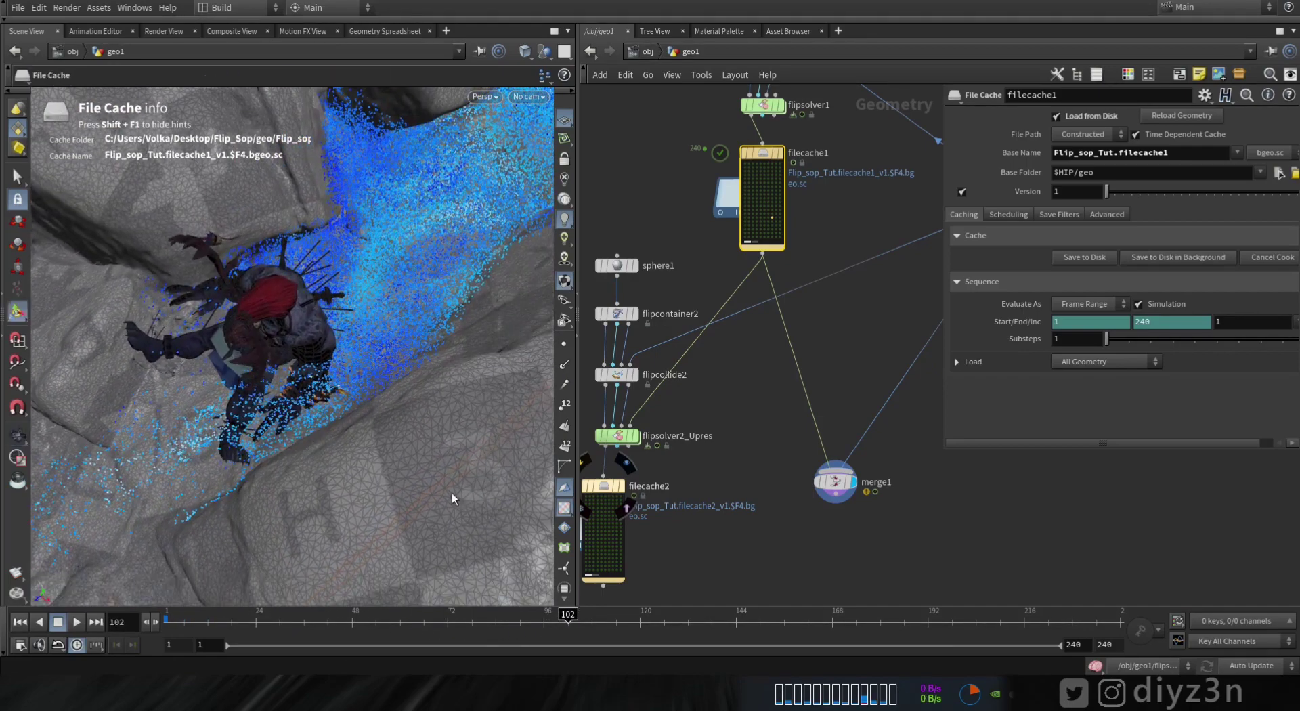
# Select filecache2 with merge1 still displayed, and inspect the upres particles around the character while scrubbing the timeline
pyautogui.moveTo(703, 535); pyautogui.dragTo(781, 504, button='middle')
pyautogui.click(685, 457)
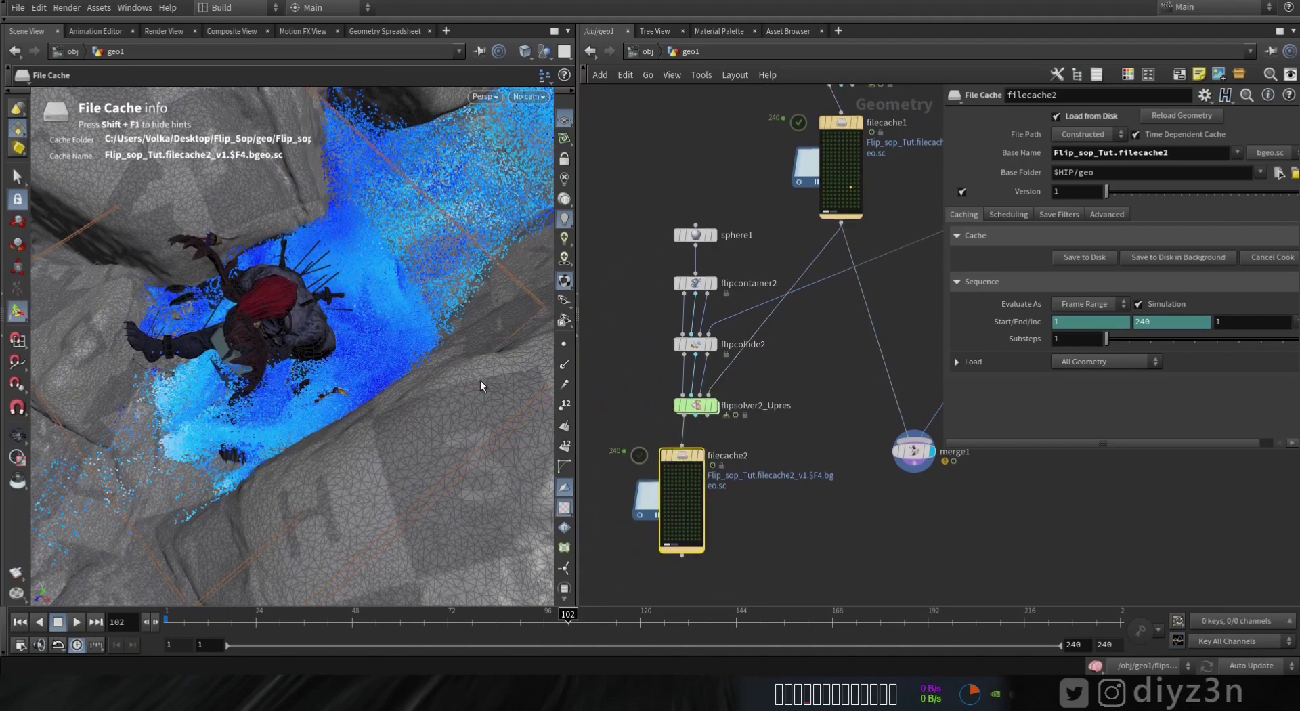
pyautogui.press('Escape')
pyautogui.moveTo(481, 386); pyautogui.dragTo(416, 311)
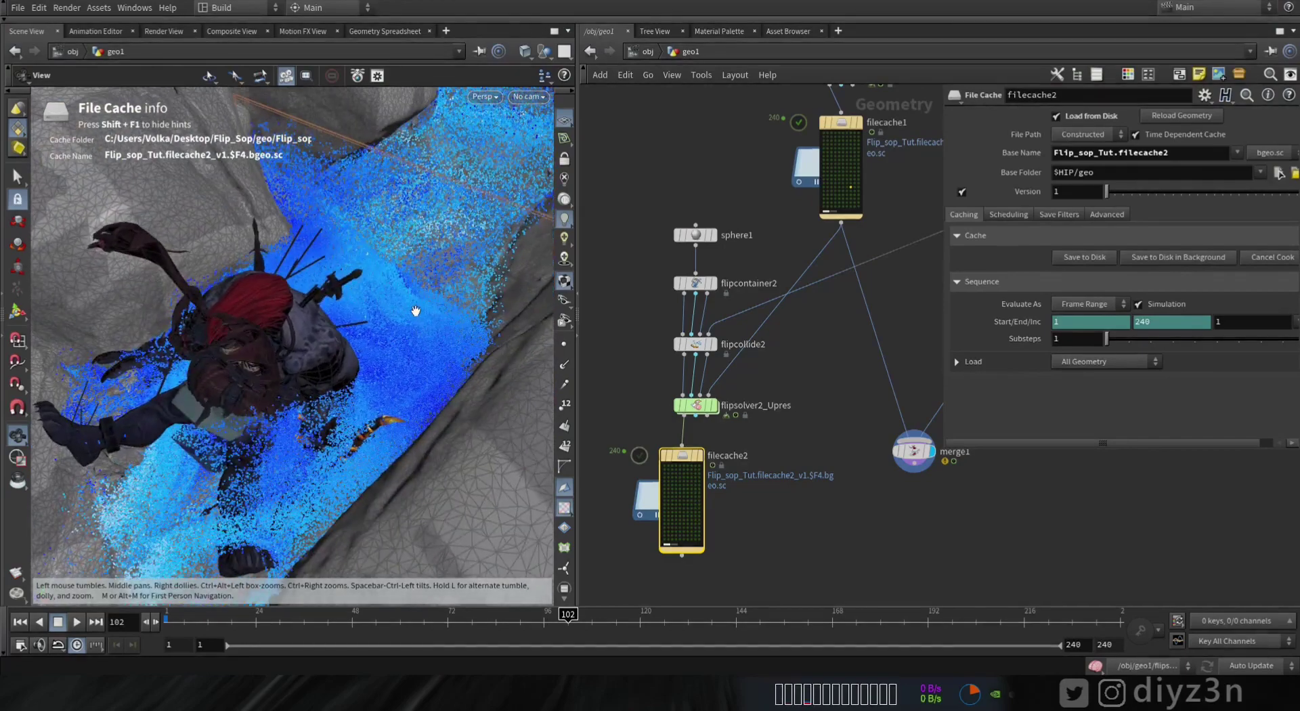
pyautogui.moveTo(416, 311); pyautogui.dragTo(298, 447, button='right')
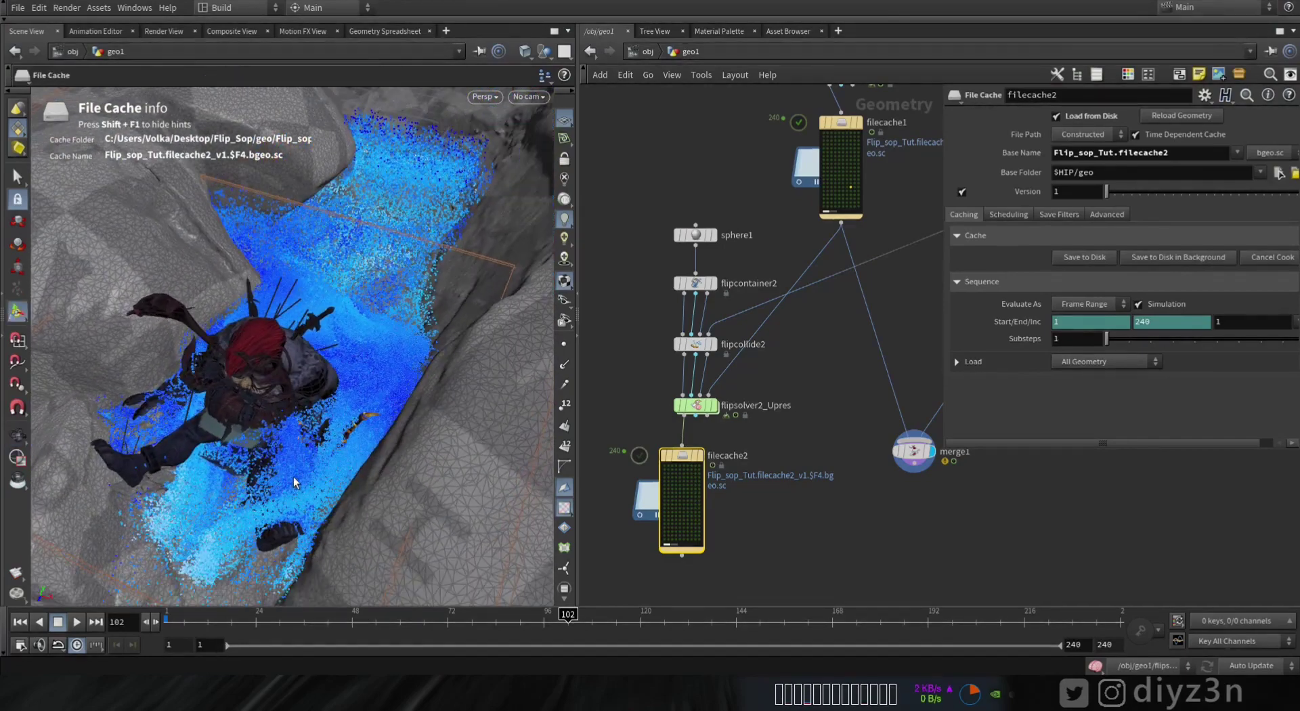
pyautogui.moveTo(298, 425); pyautogui.dragTo(305, 390)
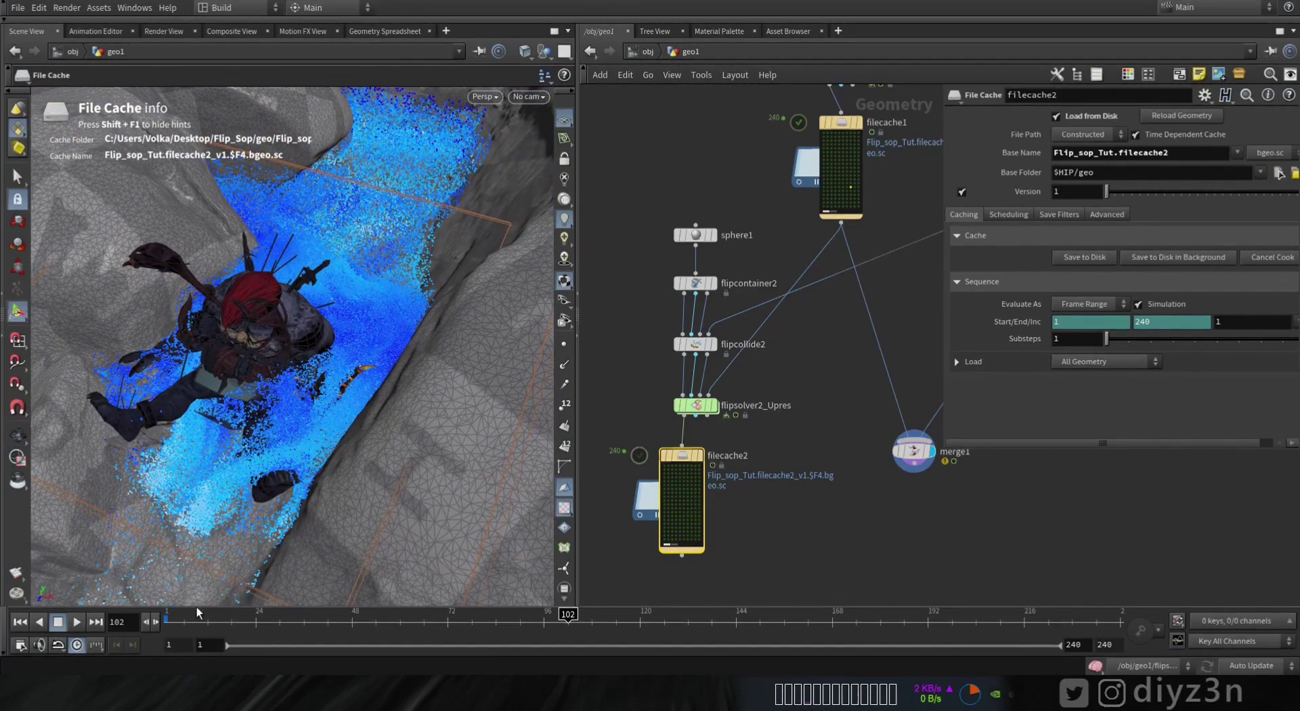
pyautogui.click(183, 616)
pyautogui.moveTo(182, 615); pyautogui.dragTo(371, 631)
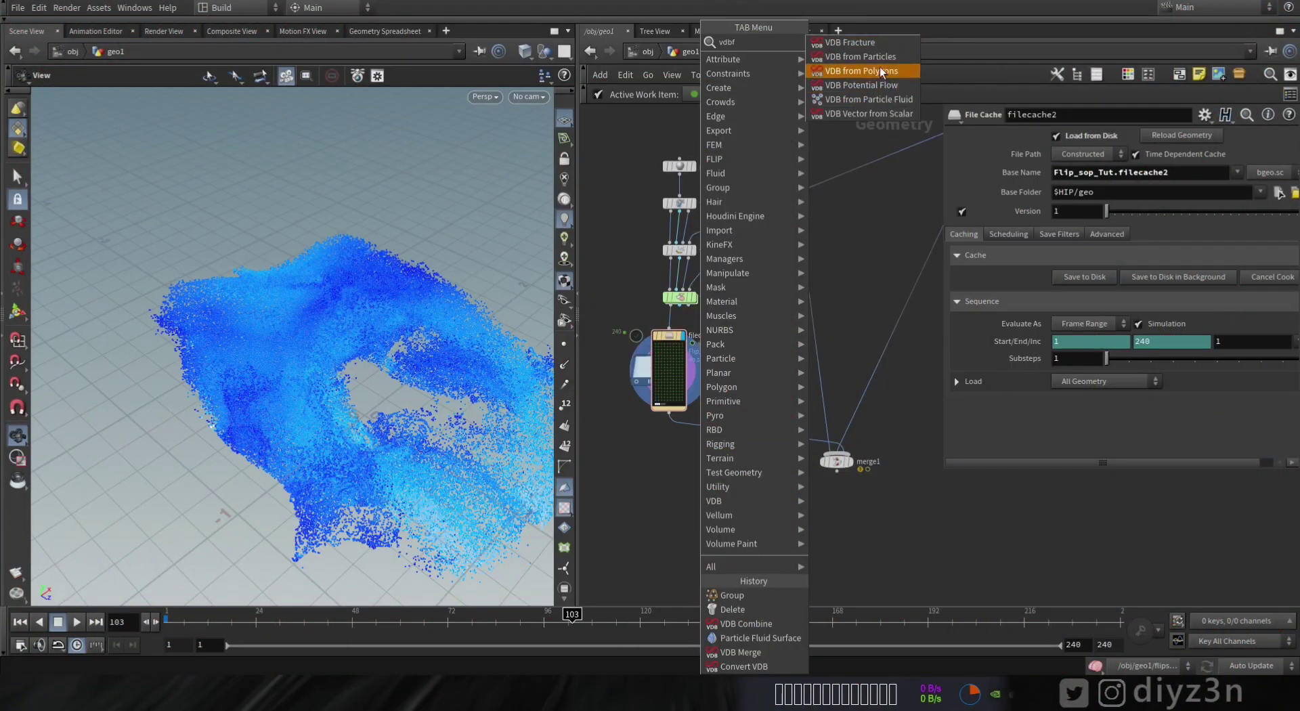
# Add a VDB from Particles node below filecache2, check the cache's node info, wire the cached particles into the new node and display it
pyautogui.click(879, 70)
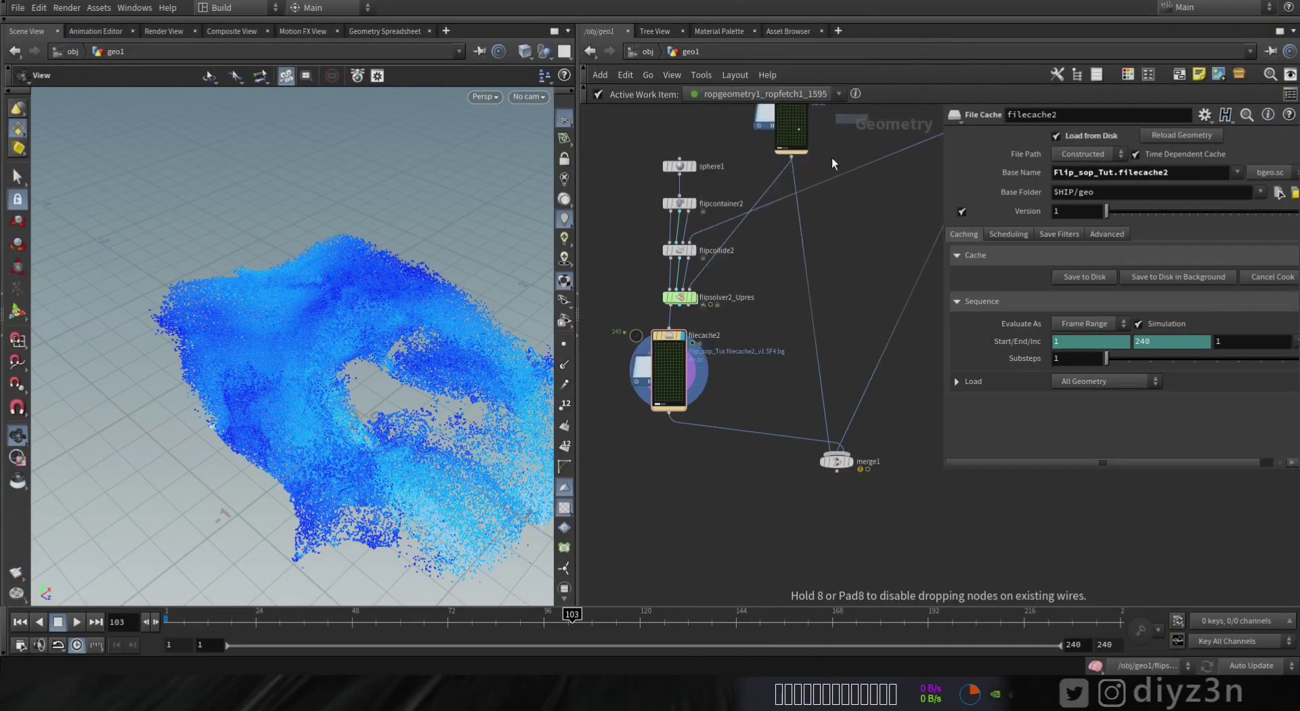
pyautogui.click(681, 474)
pyautogui.scroll(3, 684, 474)
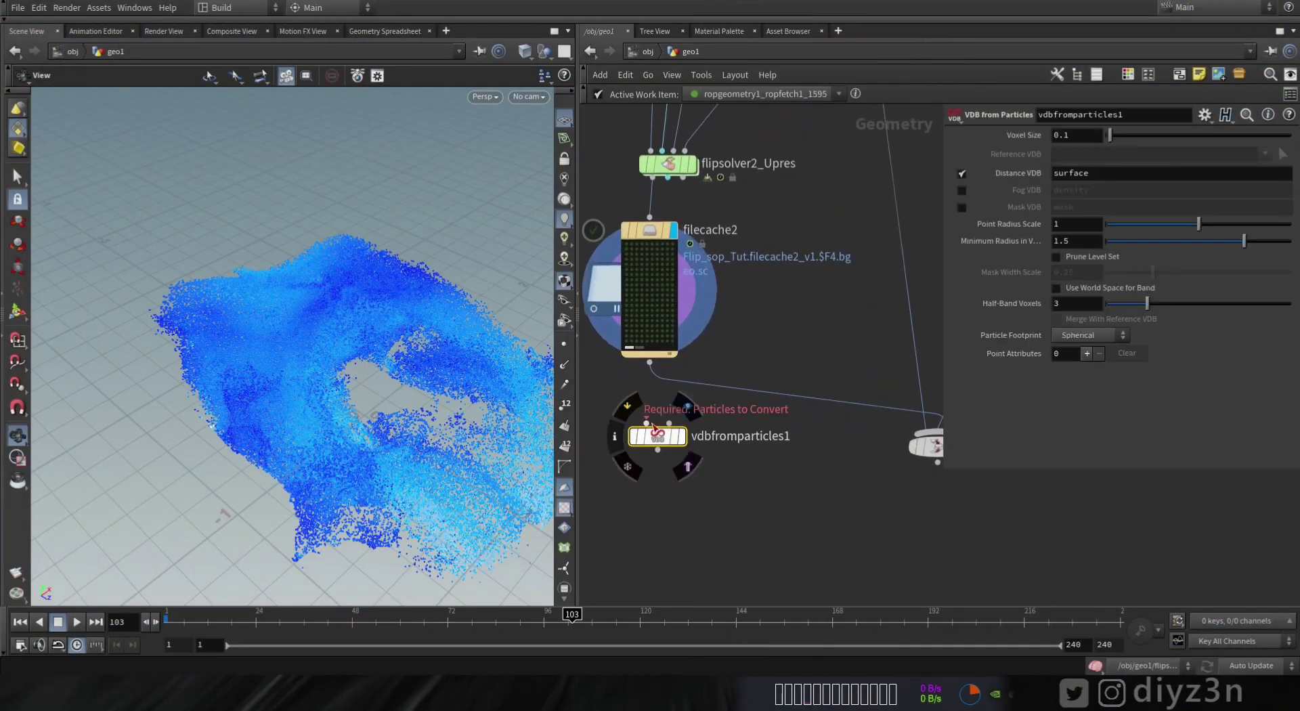
pyautogui.middleClick(653, 311)
pyautogui.middleClick(645, 230)
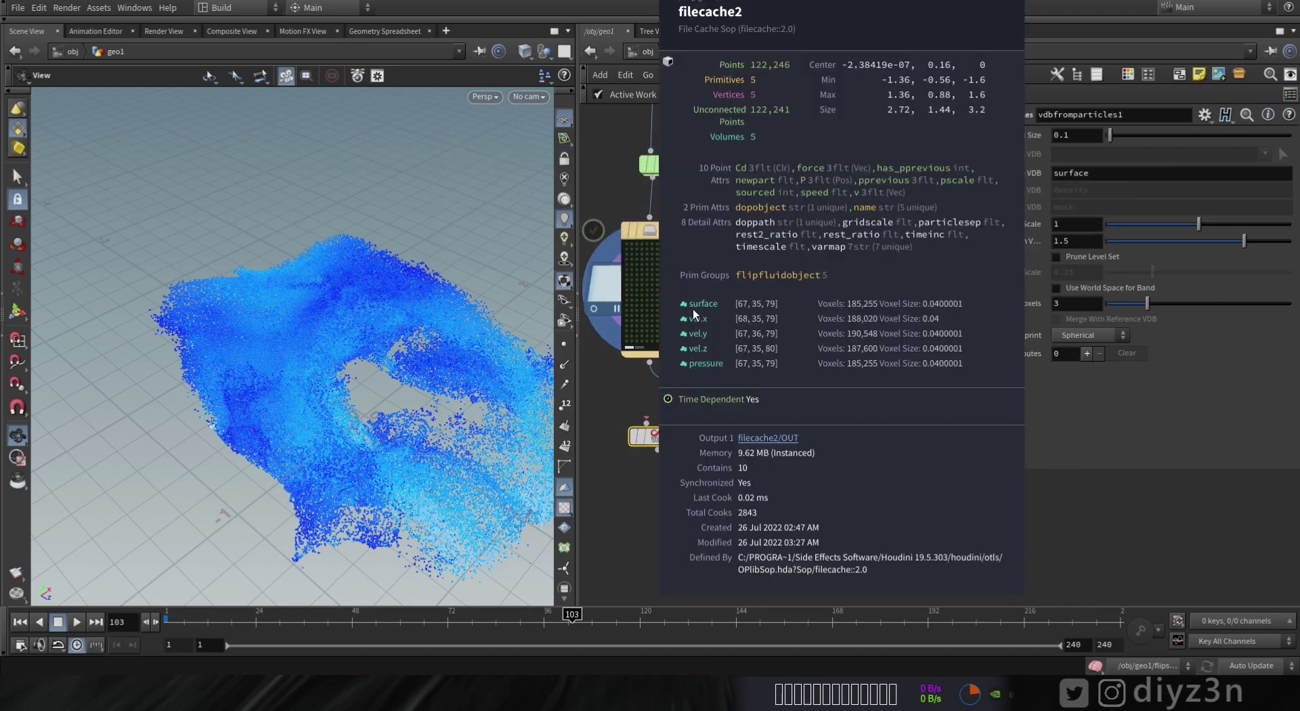
pyautogui.click(649, 362)
pyautogui.click(658, 437)
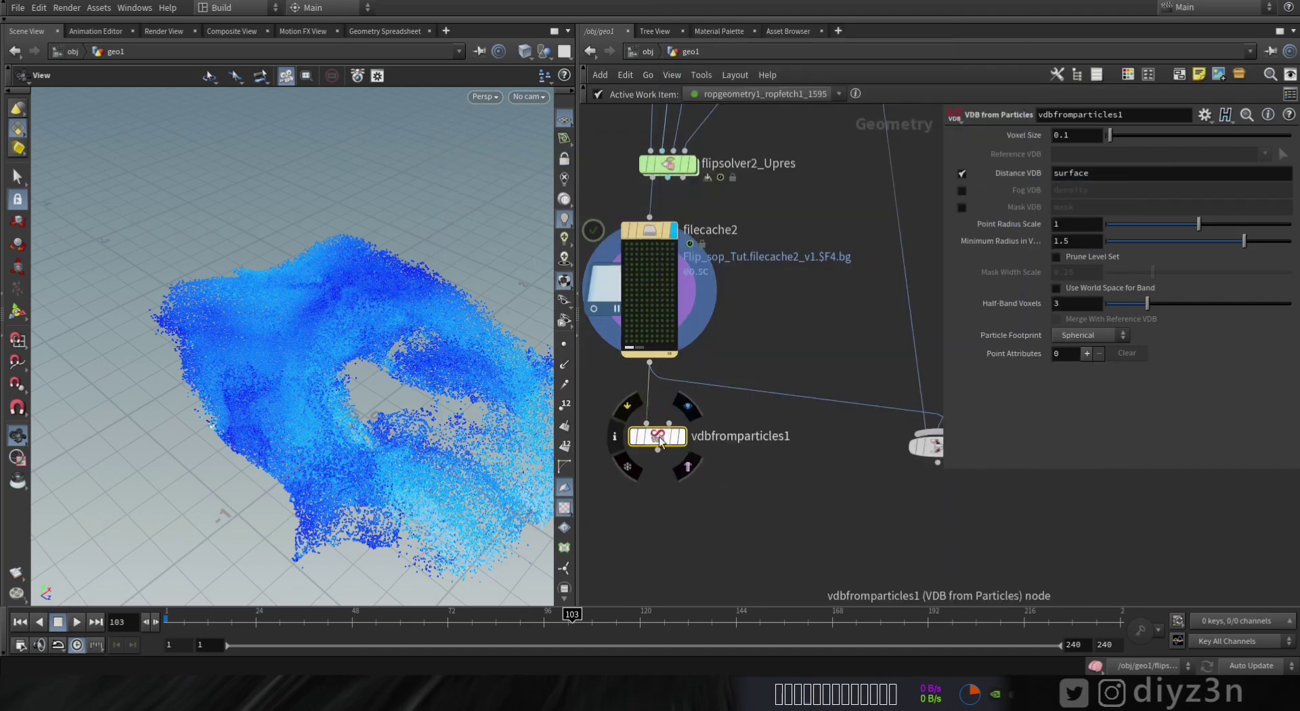
pyautogui.press('r')
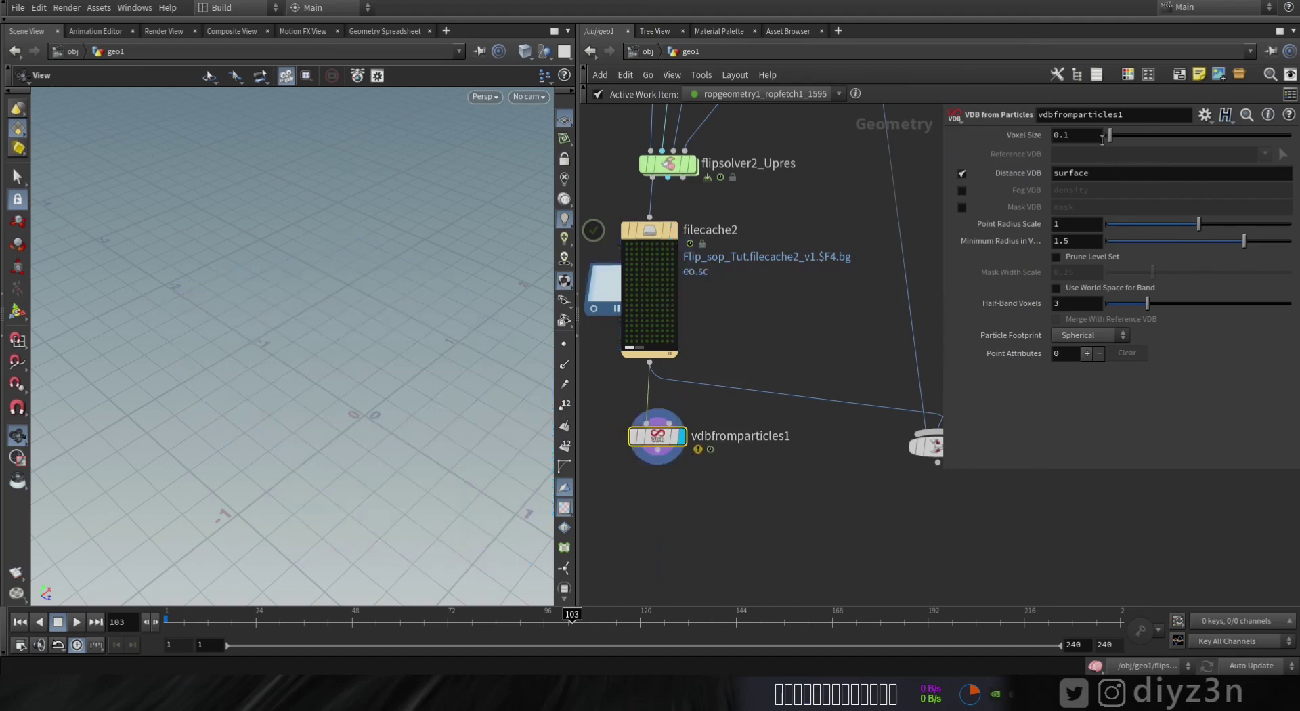
# Try a Voxel Size of 0.01 on vdbfromparticles1, then set it to 0.007 and Point Radius Scale to 0.45
pyautogui.press('BackSpace')
pyautogui.write('01')
pyautogui.press('Return')
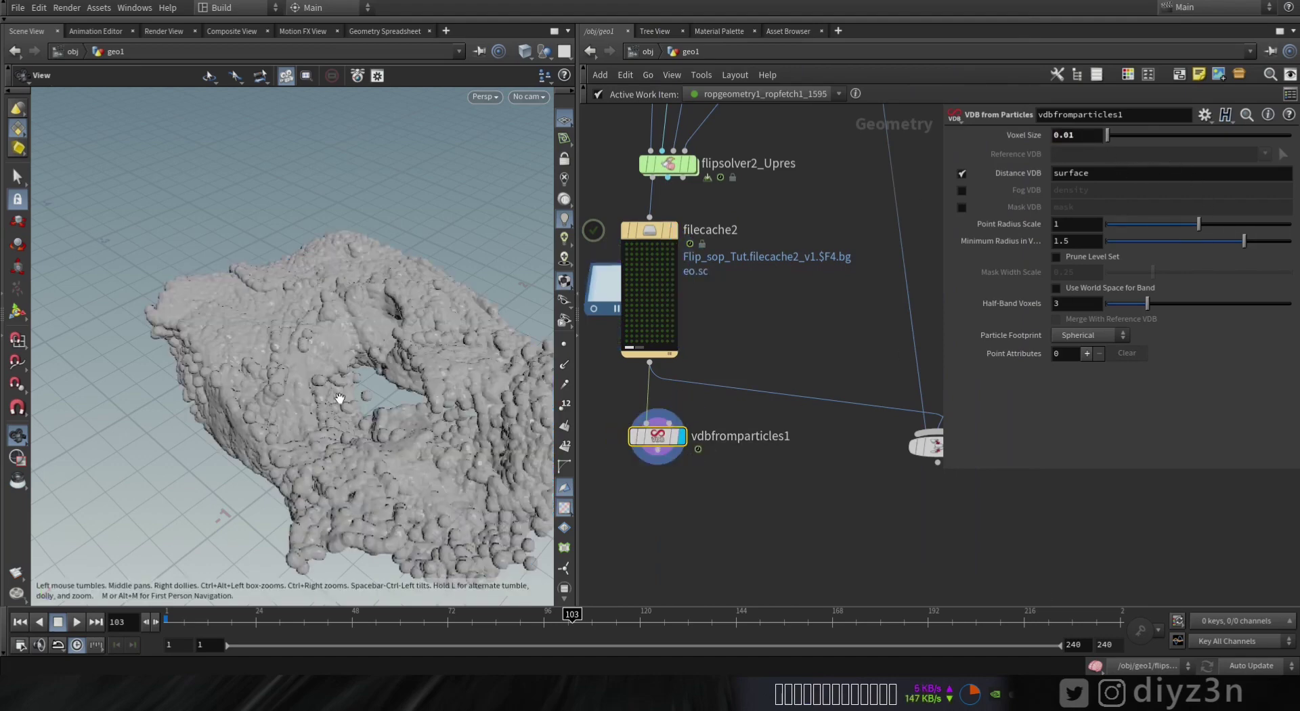
pyautogui.write('07')
pyautogui.press('Return')
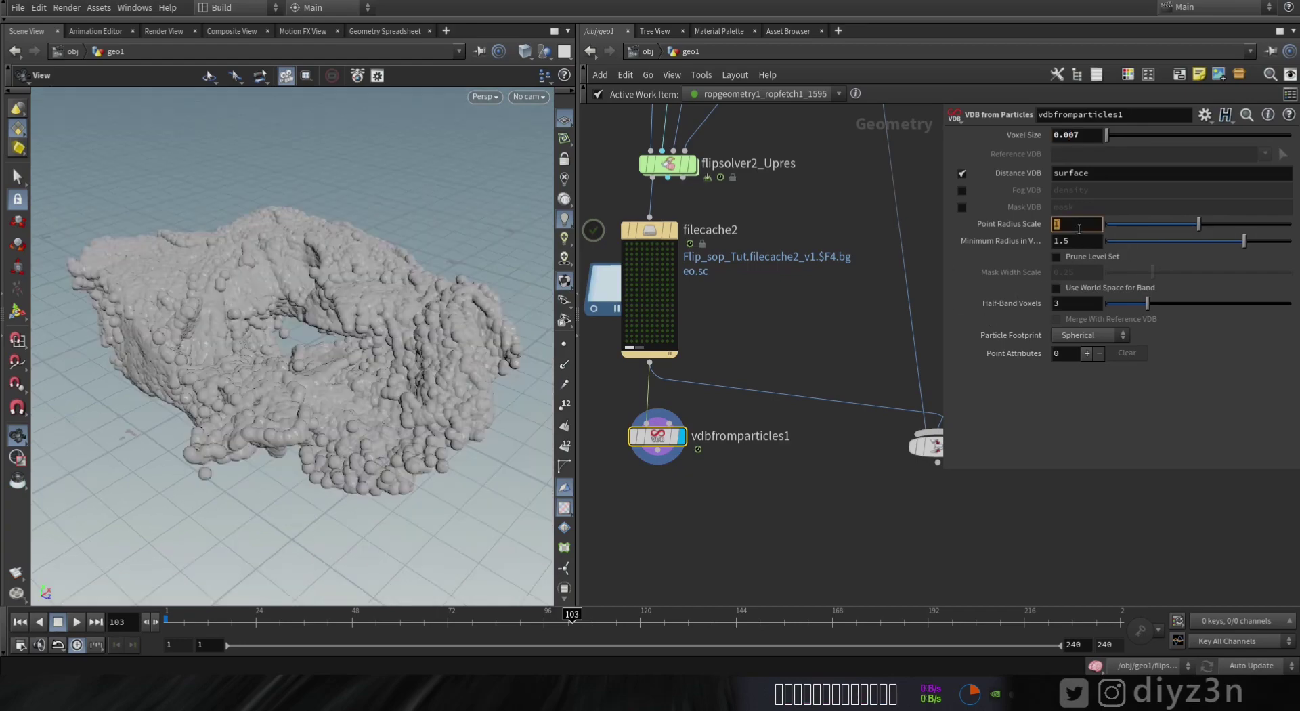
pyautogui.write('0.45')
pyautogui.press('Return')
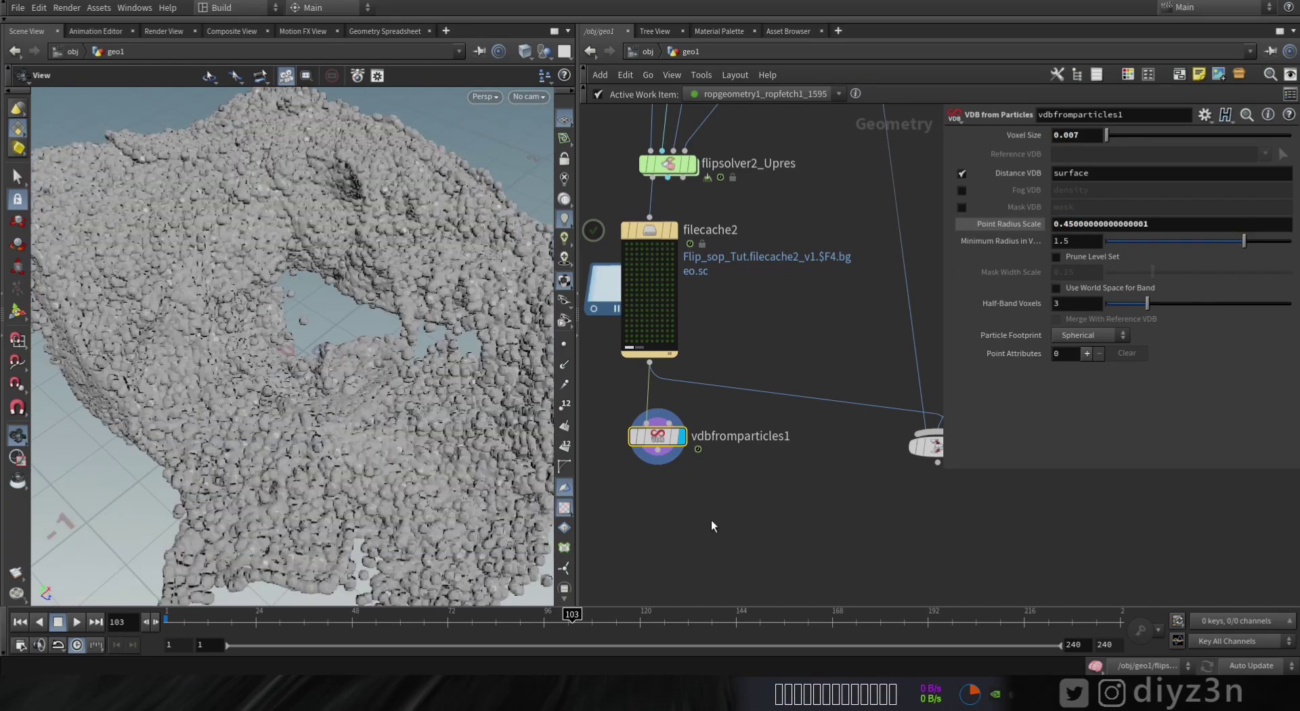
# Add a displayed VDB Reshape SDF node below vdbfromparticles1, keeping the Dilate operation and setting Offset to 0
pyautogui.moveTo(711, 525); pyautogui.dragTo(744, 484, button='middle')
pyautogui.moveTo(290, 342); pyautogui.dragTo(271, 366, button='right')
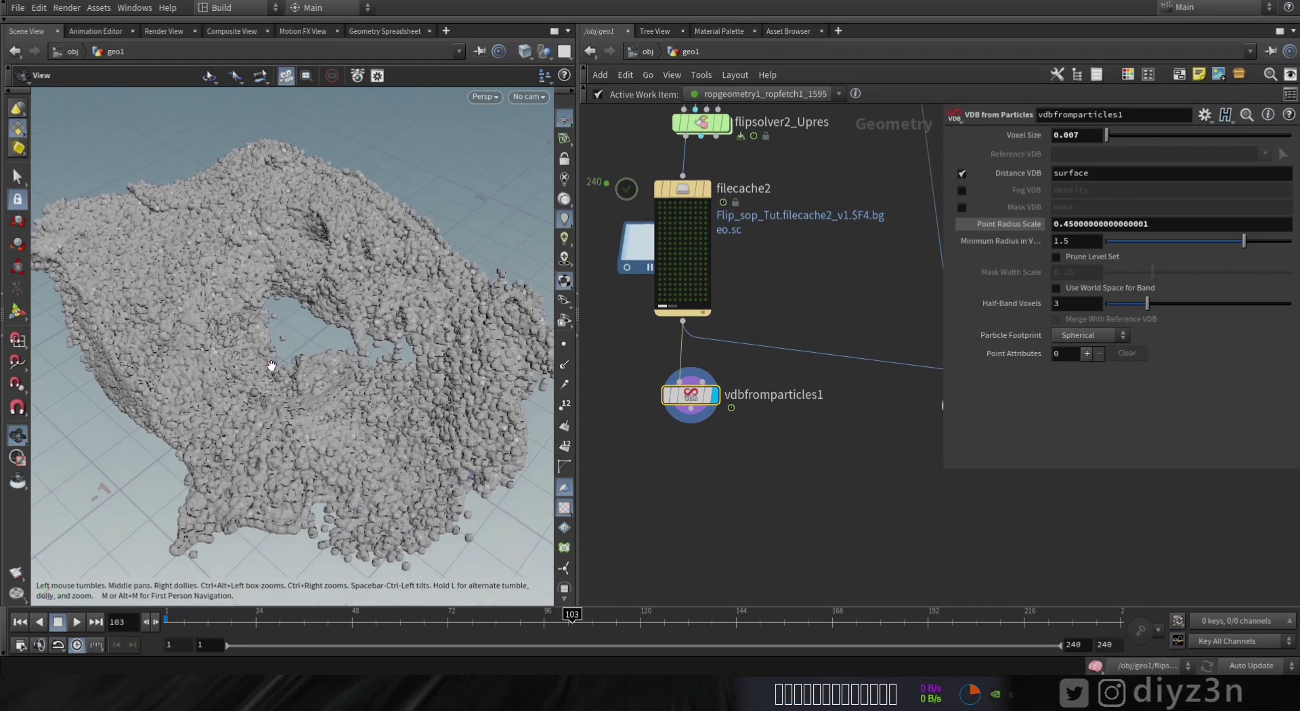
pyautogui.moveTo(270, 366); pyautogui.dragTo(359, 404)
pyautogui.click(691, 424)
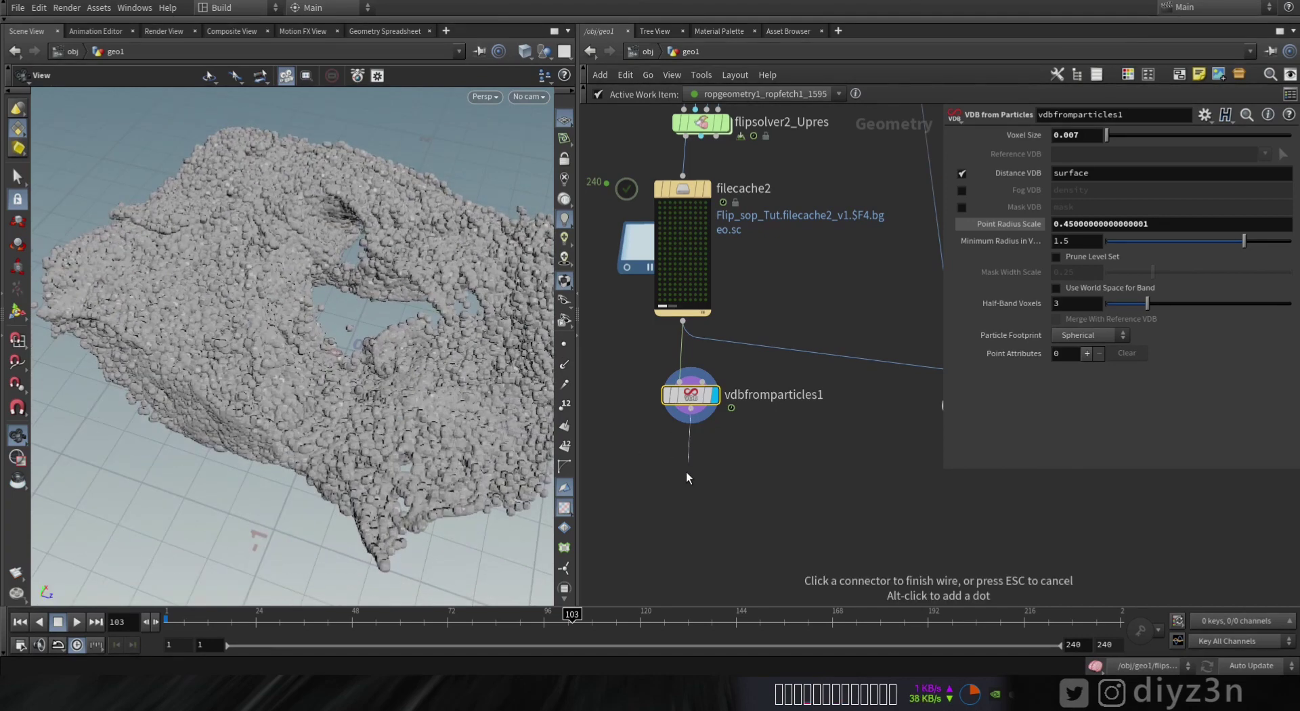
pyautogui.press('Tab')
pyautogui.write('res')
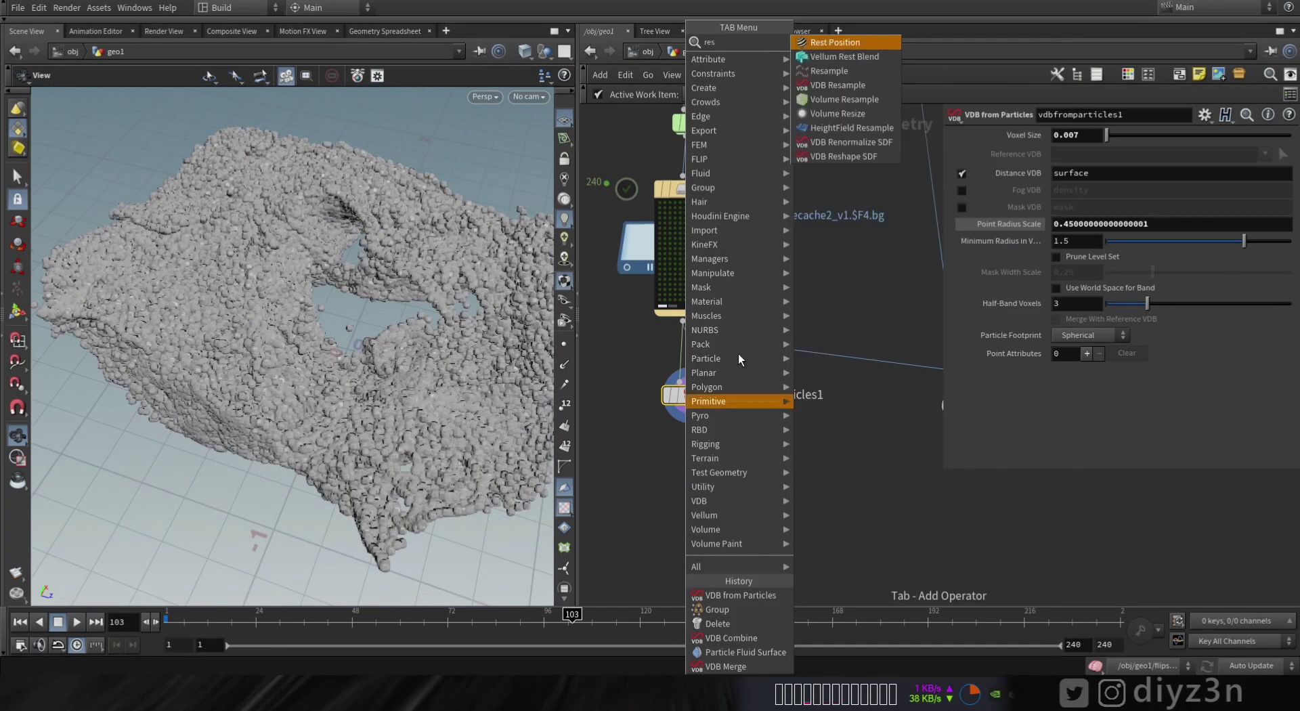
pyautogui.click(837, 155)
pyautogui.click(699, 455)
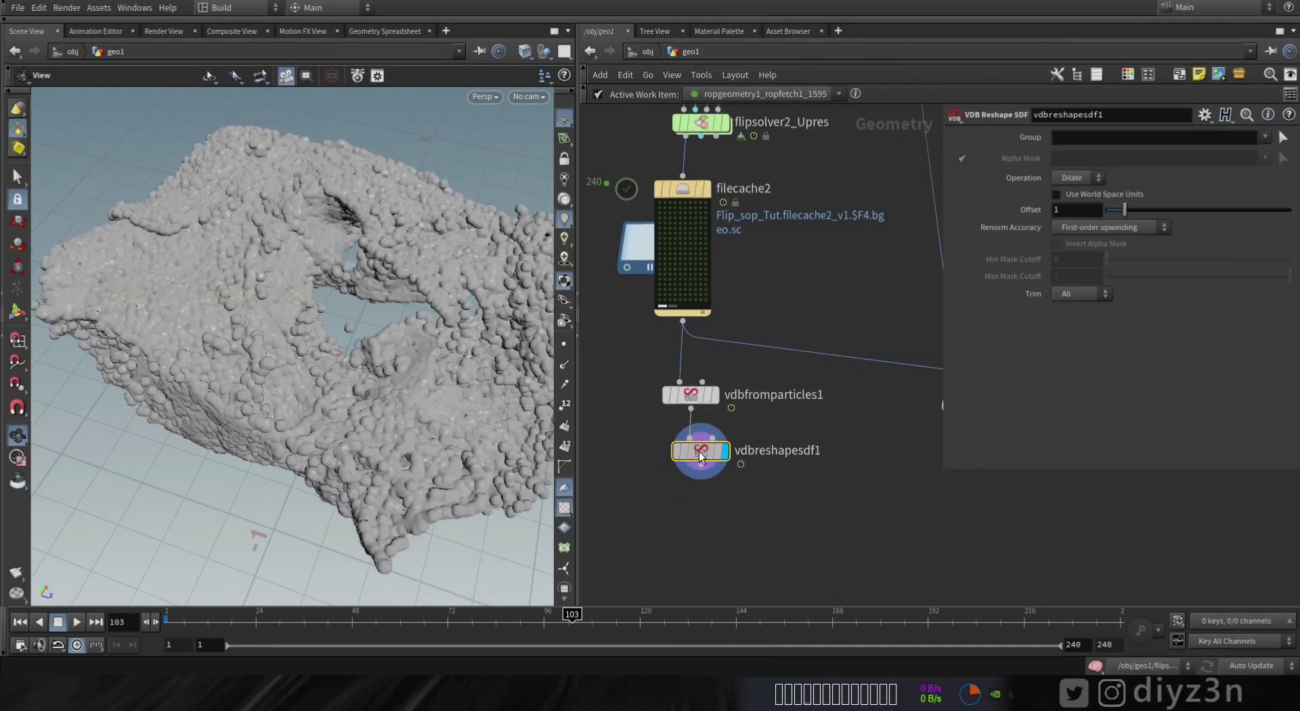
pyautogui.moveTo(1125, 207); pyautogui.dragTo(1094, 213)
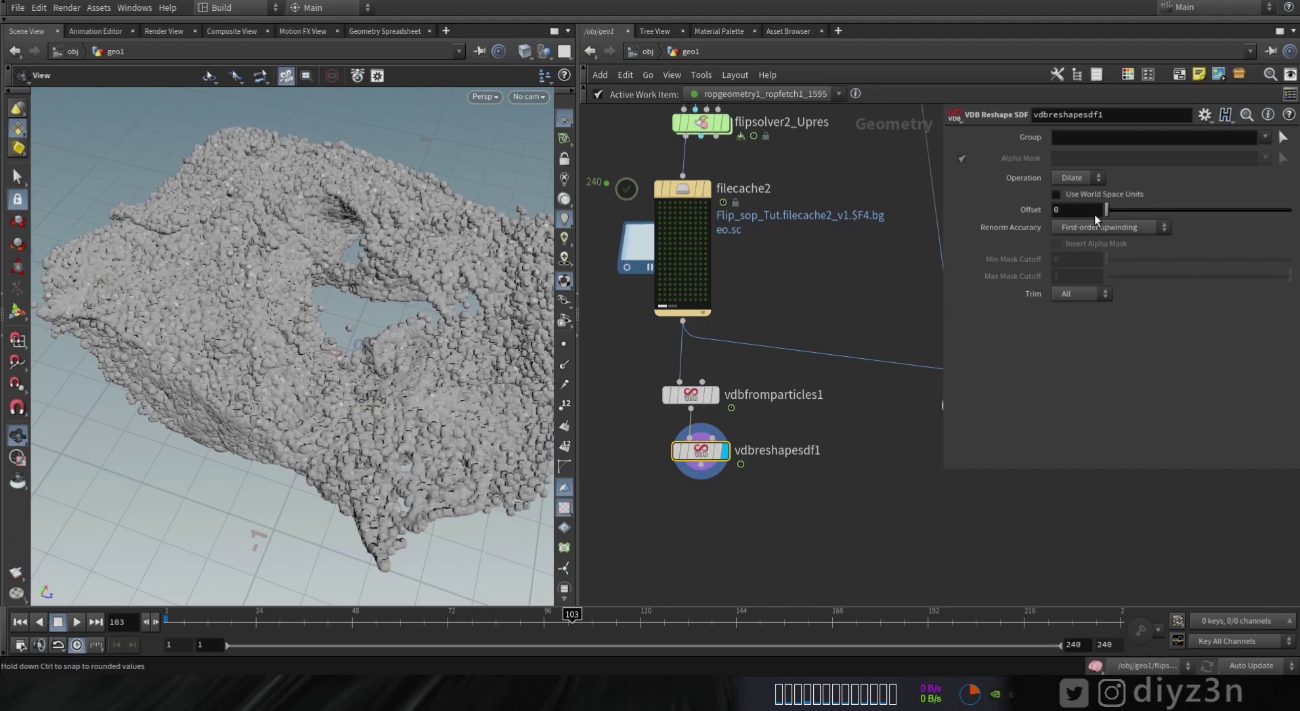
# Add a VDB Smooth node after vdbreshapesdf1, display it and set its Iterations to 3
pyautogui.click(707, 470)
pyautogui.press('Tab')
pyautogui.write('smo')
pyautogui.click(904, 87)
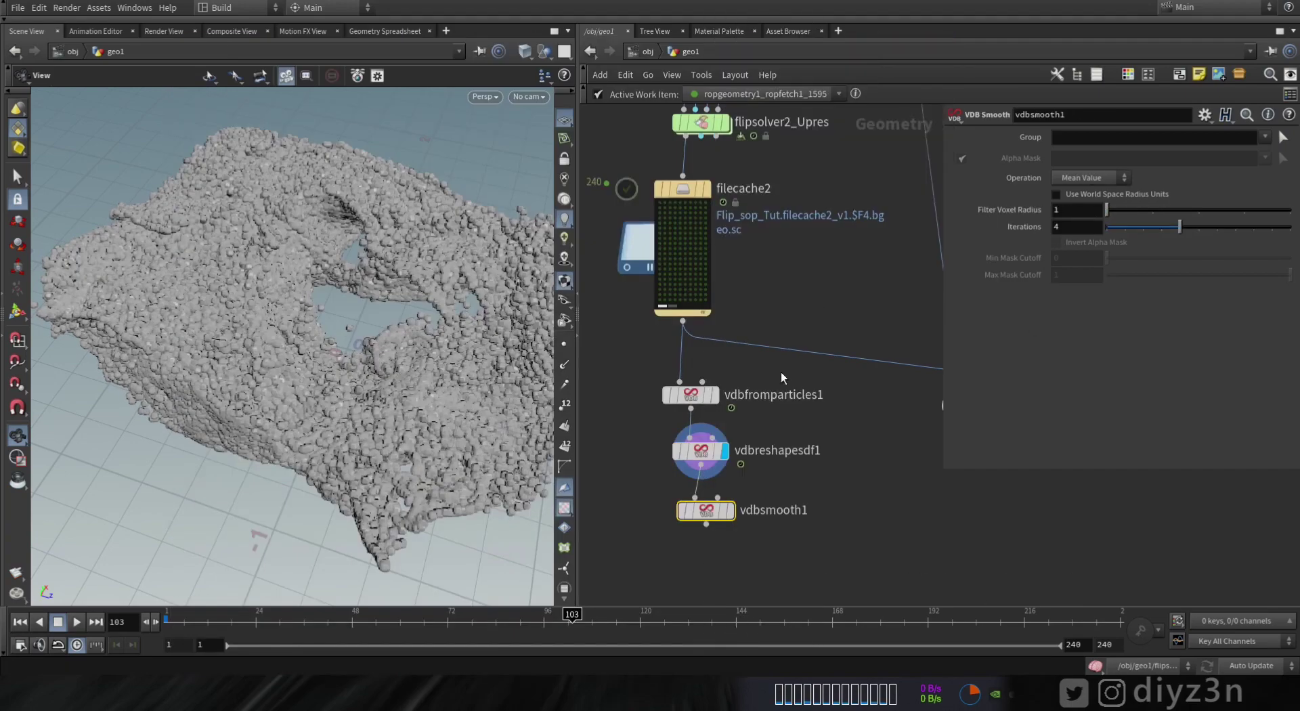
pyautogui.moveTo(719, 506)
pyautogui.click(739, 482)
pyautogui.click(1143, 226)
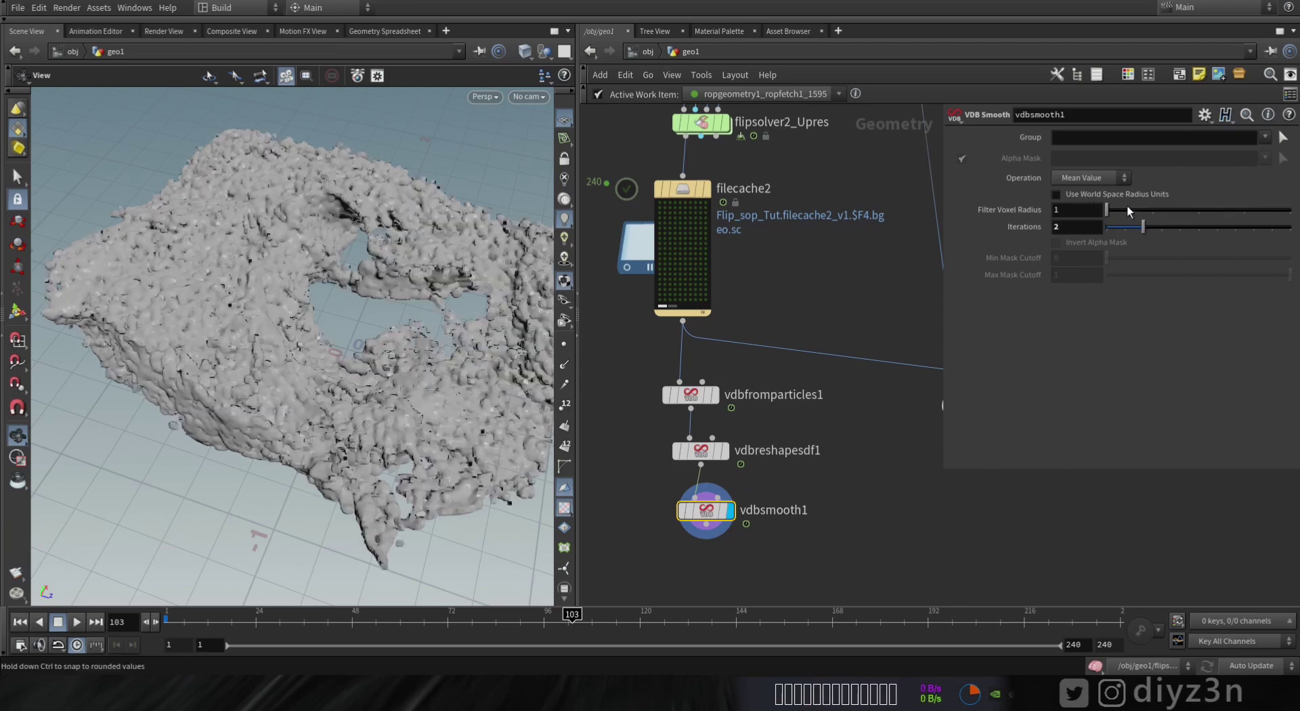
pyautogui.moveTo(1143, 226); pyautogui.dragTo(1163, 230)
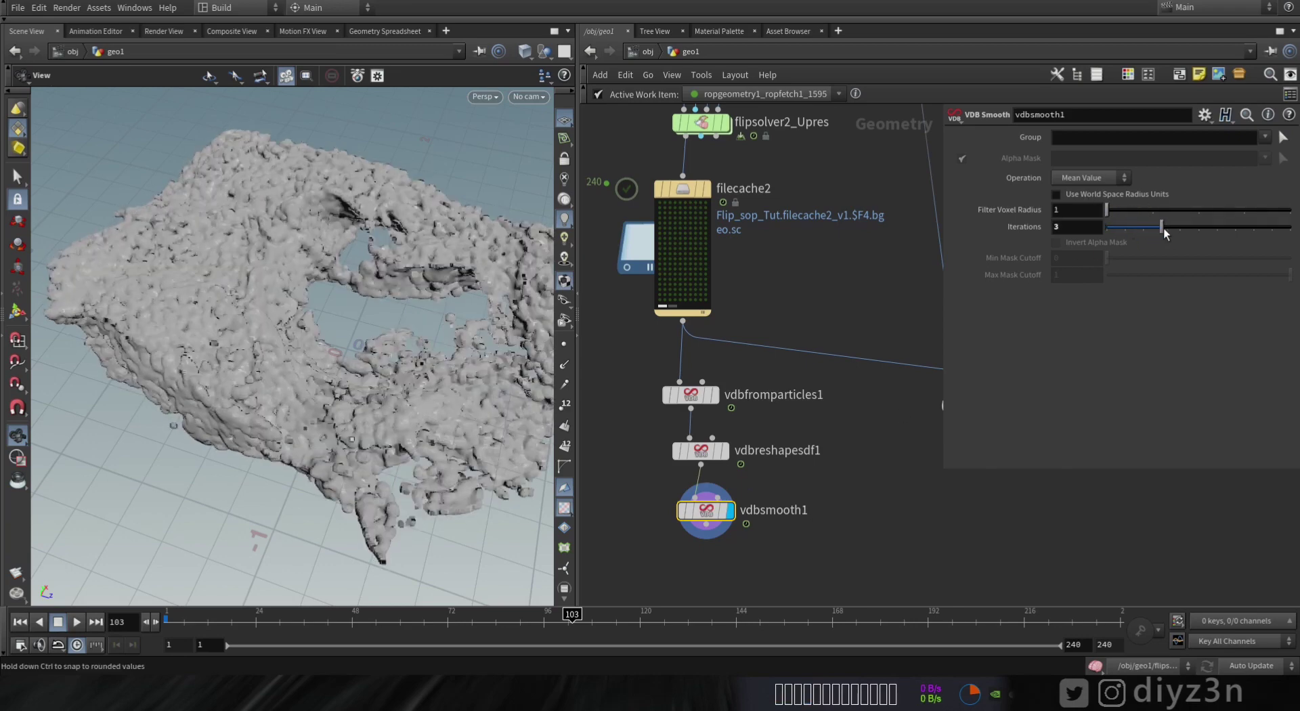
# Duplicate vdbsmooth1, wire the copy after it, and set the copy's Operation to Median Value with 2 Iterations
pyautogui.hotkey('ctrl', 'c')
pyautogui.hotkey('ctrl', 'v')
pyautogui.moveTo(734, 546); pyautogui.dragTo(738, 469, button='middle')
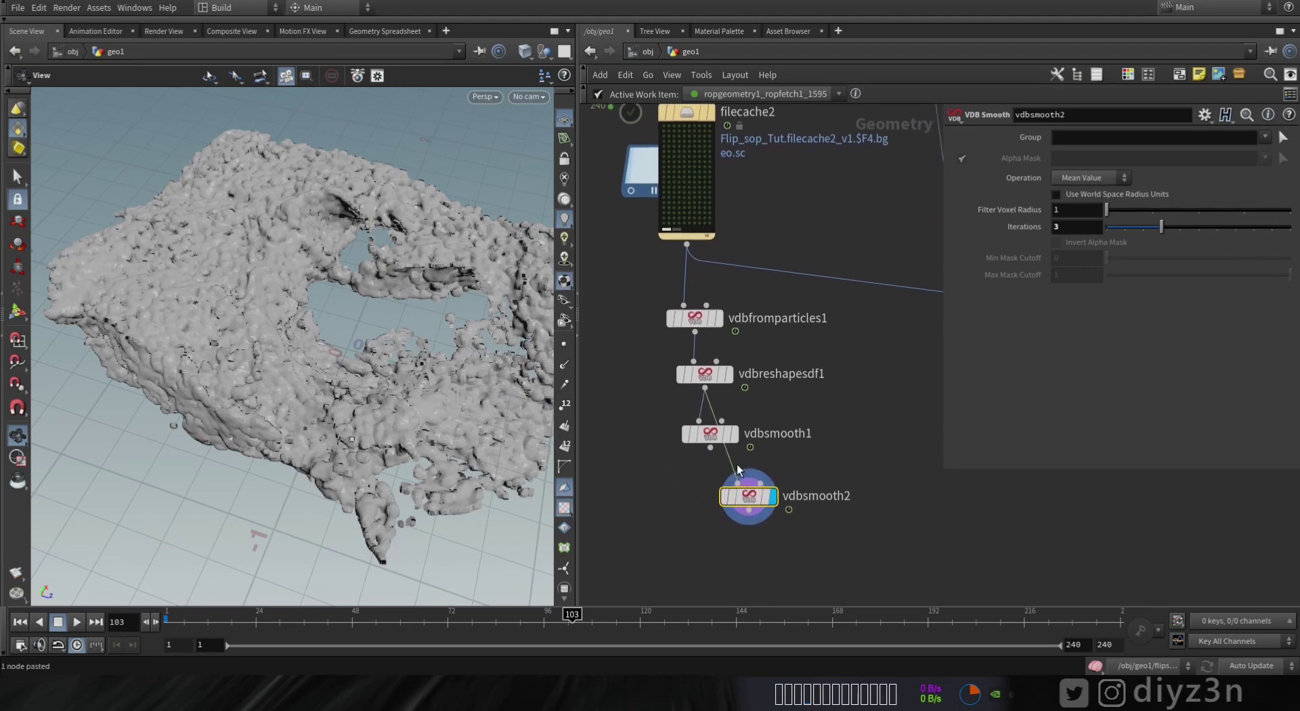
pyautogui.moveTo(718, 461); pyautogui.dragTo(757, 489)
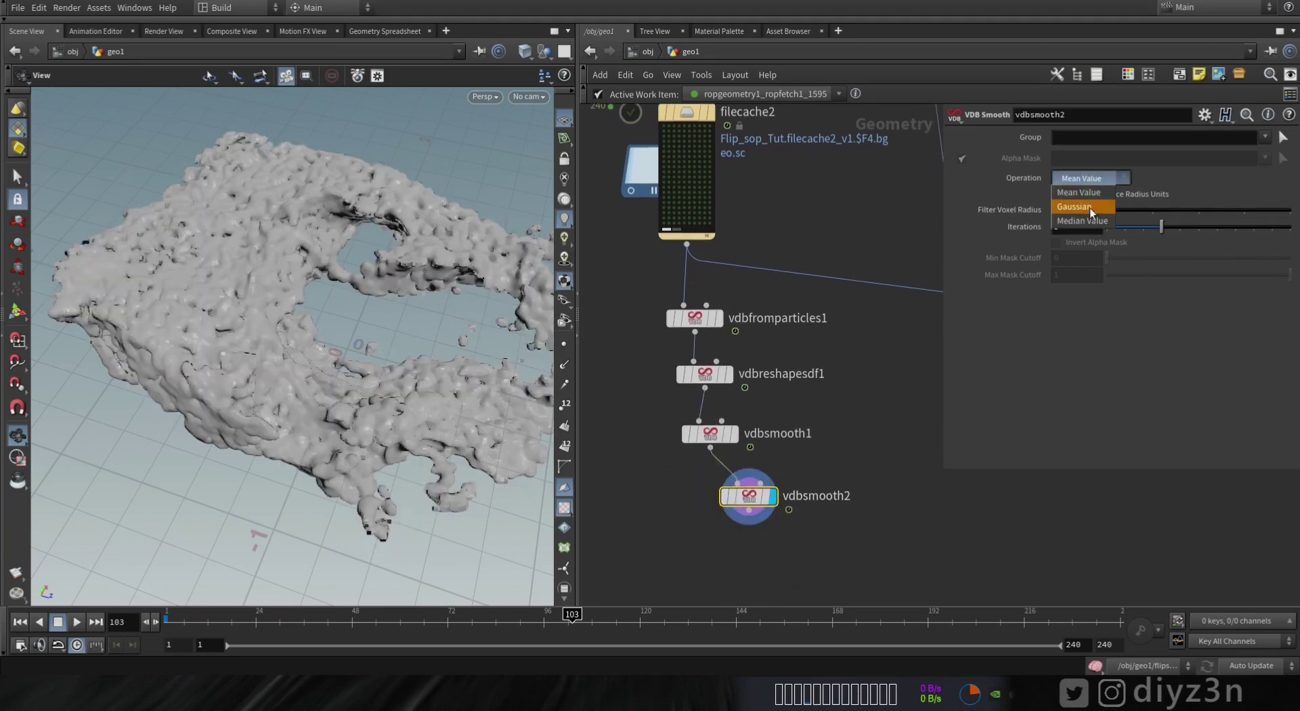
pyautogui.click(1082, 221)
pyautogui.moveTo(1164, 226); pyautogui.dragTo(1141, 235)
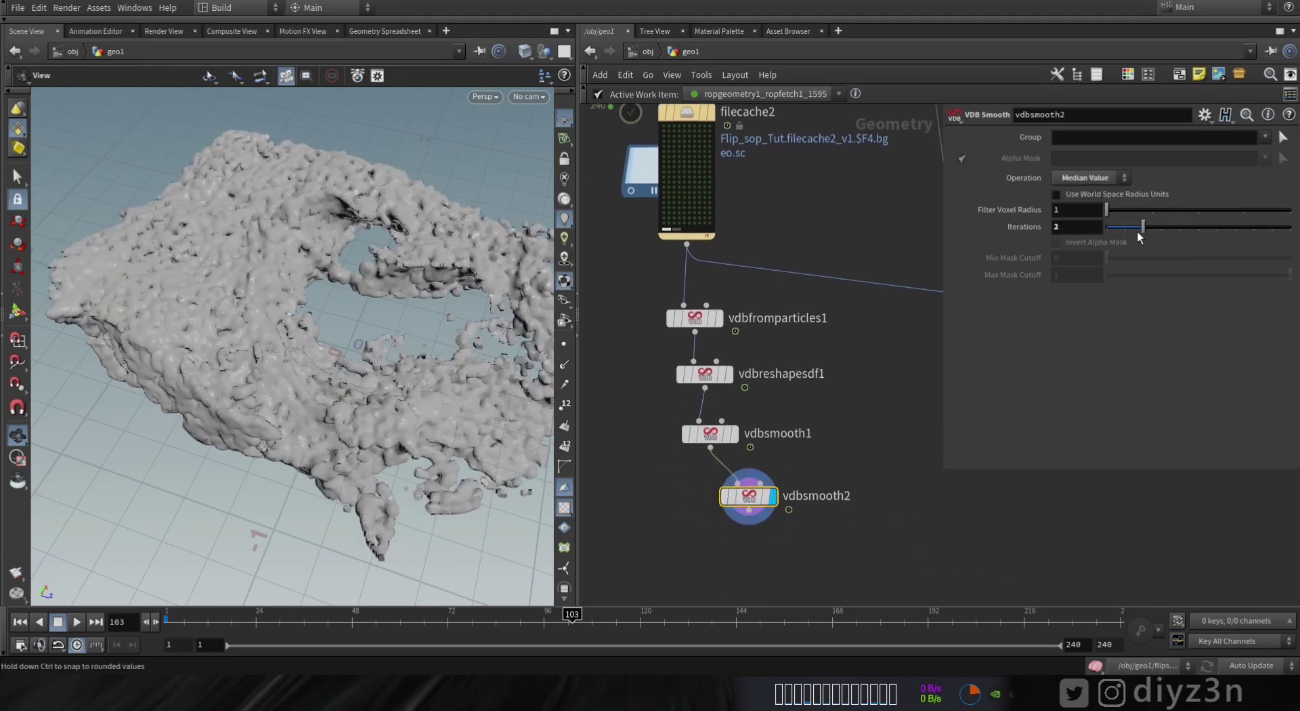
# Set vdbfromparticles1's Voxel Size to 0.005 and Minimum Radius in Voxels to 1, then inspect the smoothed fluid surface
pyautogui.moveTo(331, 396); pyautogui.dragTo(348, 309)
pyautogui.click(694, 317)
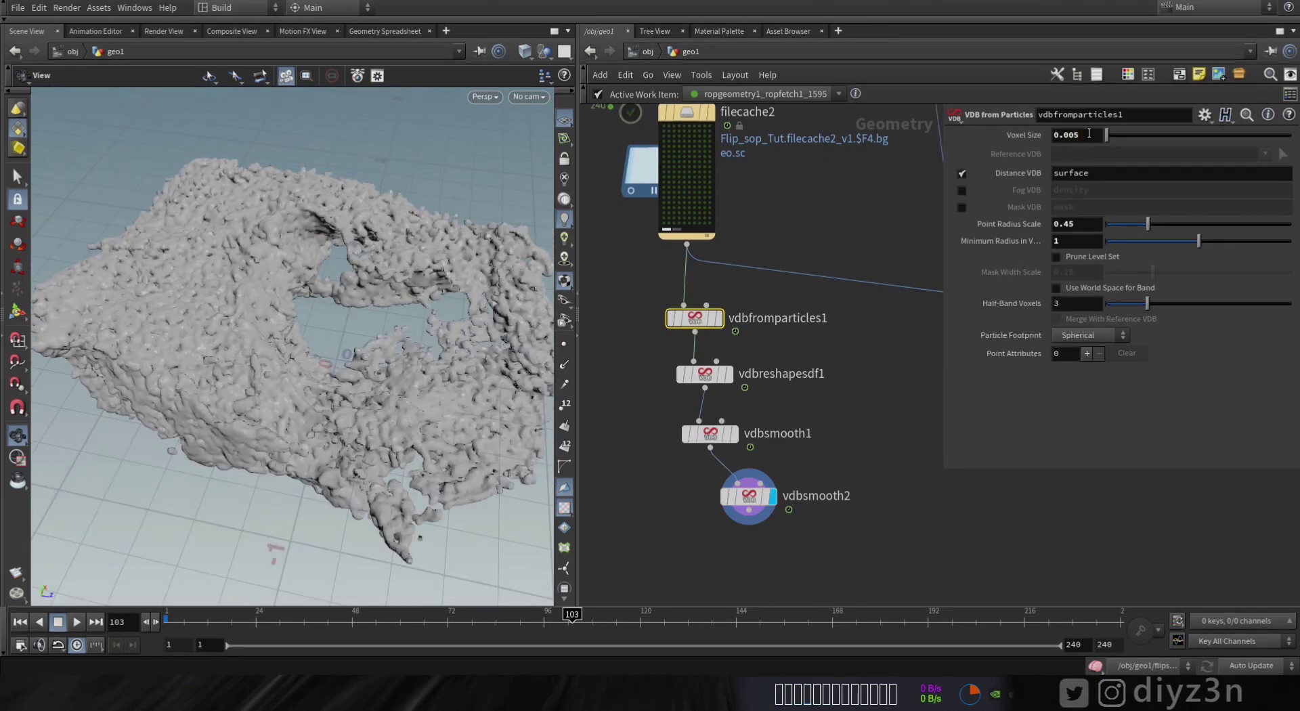
pyautogui.moveTo(153, 301); pyautogui.dragTo(189, 291, button='middle')
pyautogui.moveTo(189, 291); pyautogui.dragTo(285, 317, button='right')
pyautogui.moveTo(374, 303); pyautogui.dragTo(298, 305)
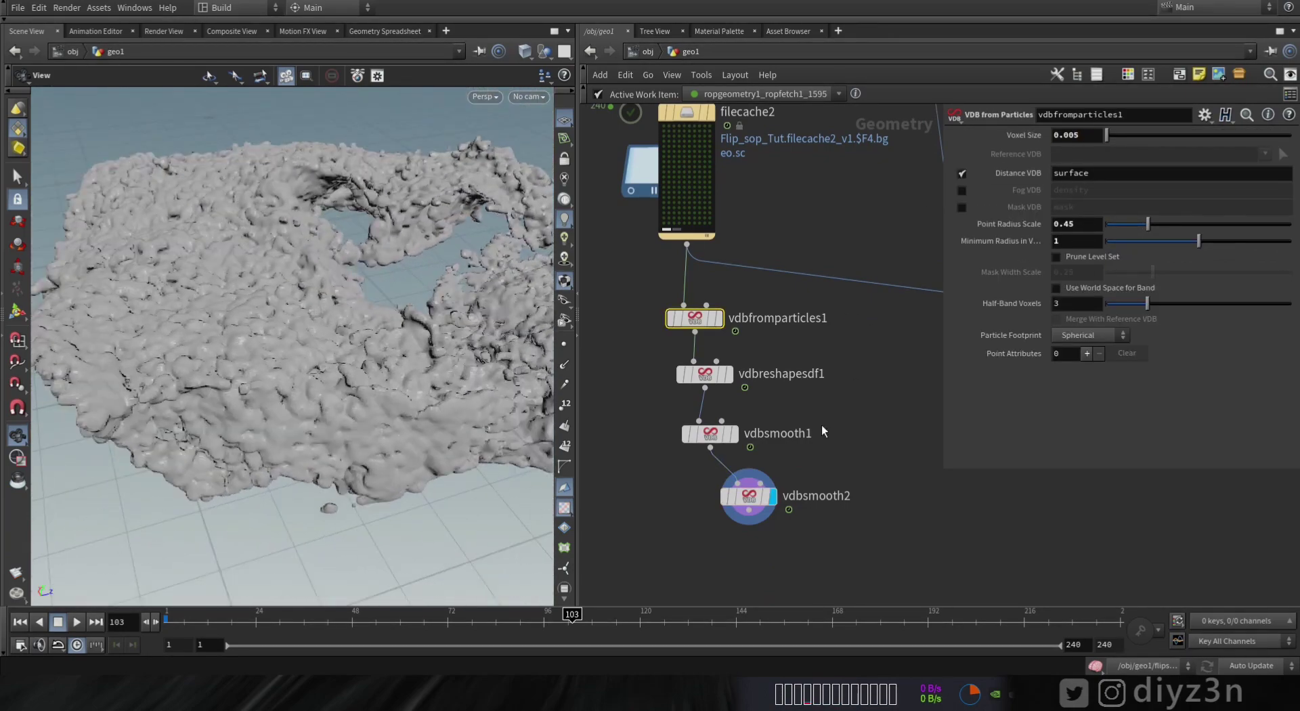
# Set vdbsmooth1's Iterations to 5 and vdbreshapesdf1's Offset to 0.4, then inspect the fluid surface
pyautogui.click(709, 433)
pyautogui.moveTo(1192, 231); pyautogui.dragTo(1189, 237)
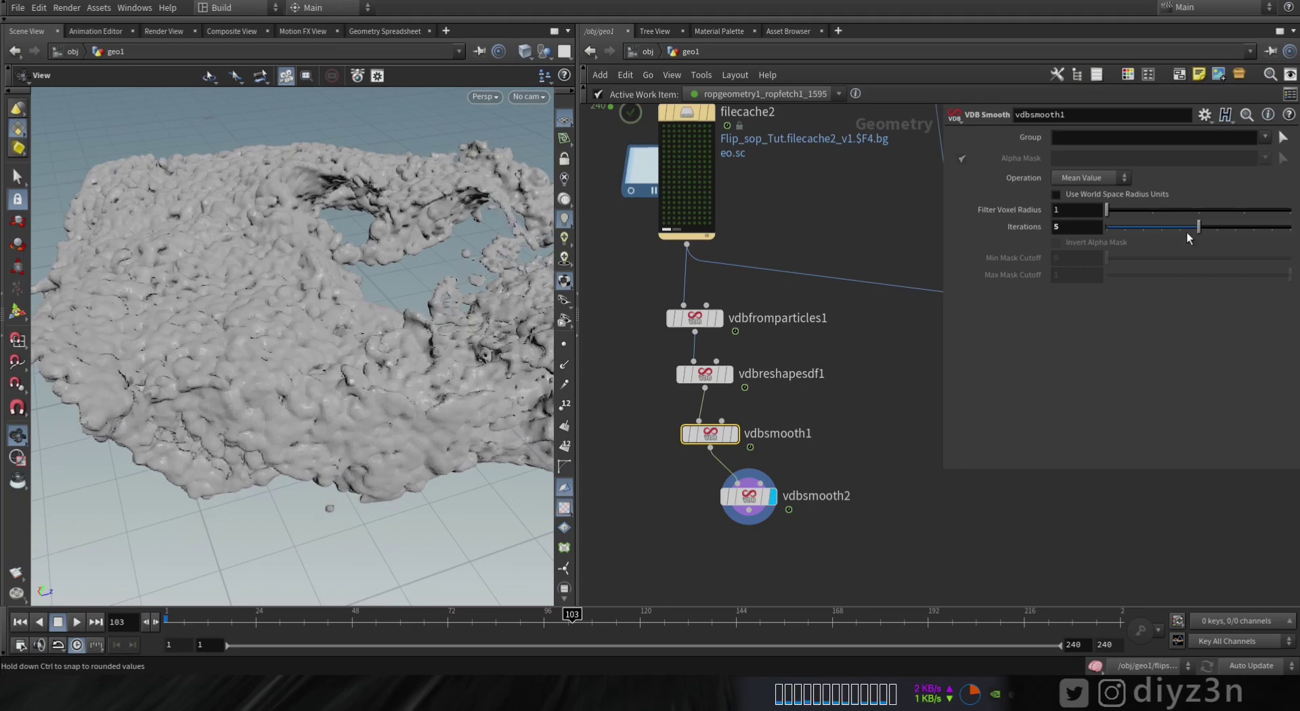
pyautogui.click(708, 376)
pyautogui.moveTo(1111, 210); pyautogui.dragTo(1113, 219)
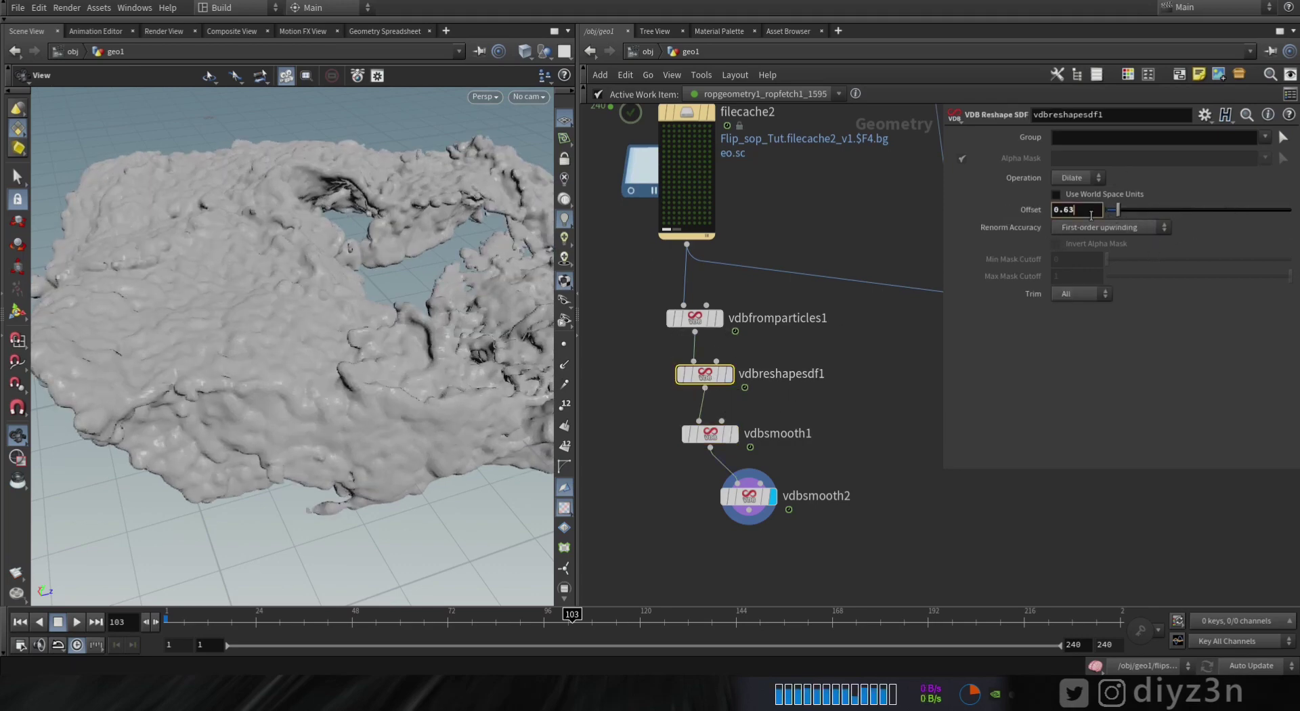
pyautogui.press('Return')
pyautogui.moveTo(264, 284); pyautogui.dragTo(352, 371)
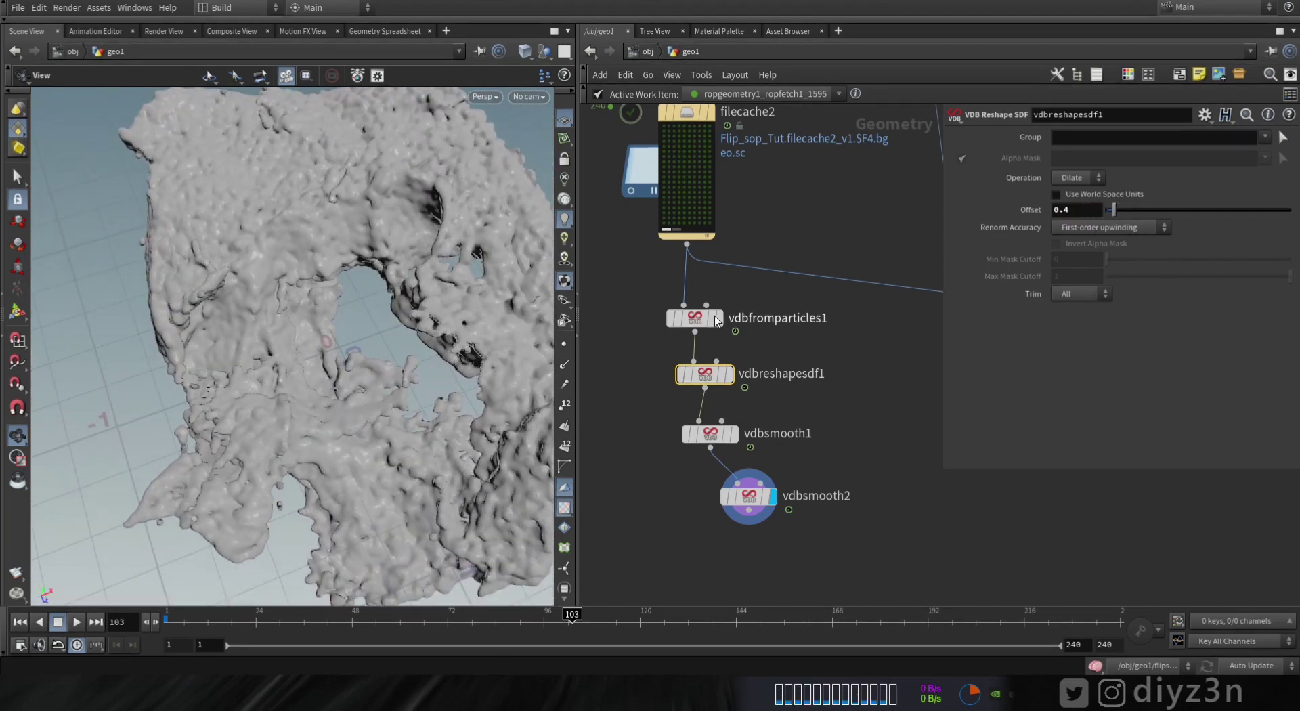
pyautogui.moveTo(406, 352); pyautogui.dragTo(284, 344)
# Add a second VDB from Particles node beside merge1, wire it to the original simulation cache above, and display it
pyautogui.moveTo(892, 377); pyautogui.dragTo(788, 457, button='middle')
pyautogui.press('Tab')
pyautogui.write('vd')
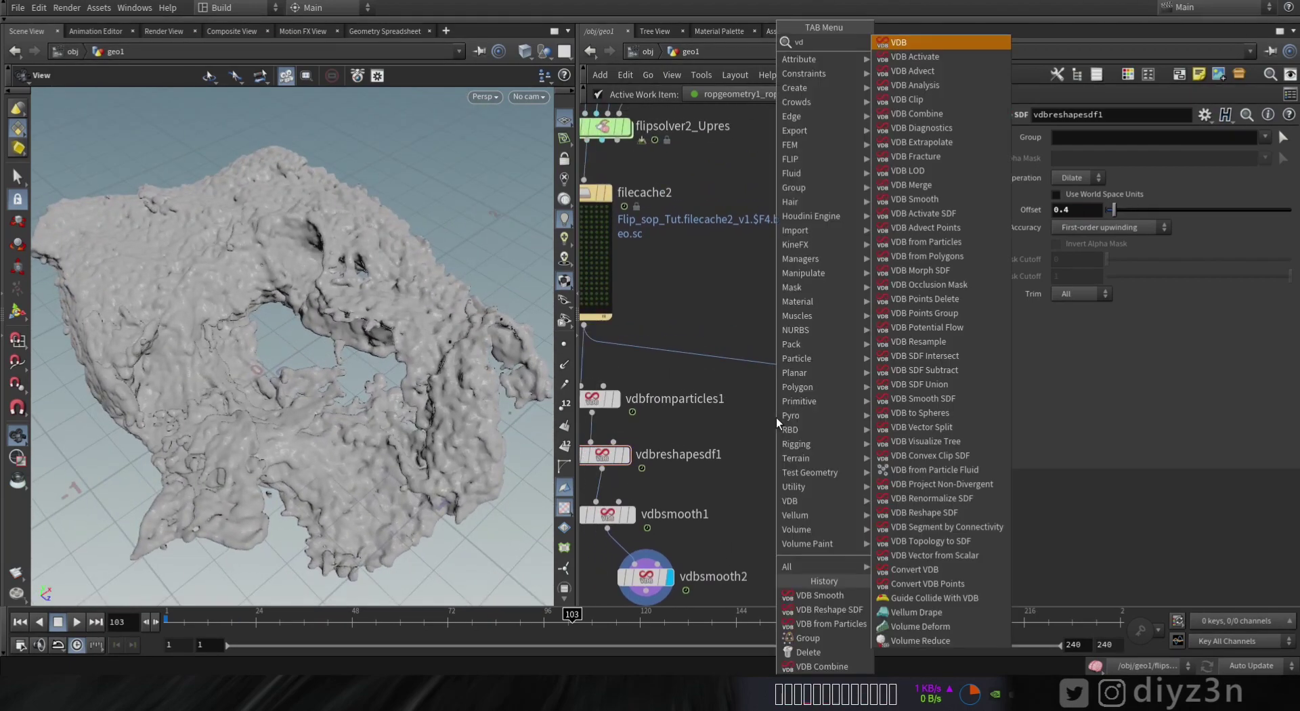
pyautogui.write('b')
pyautogui.click(926, 242)
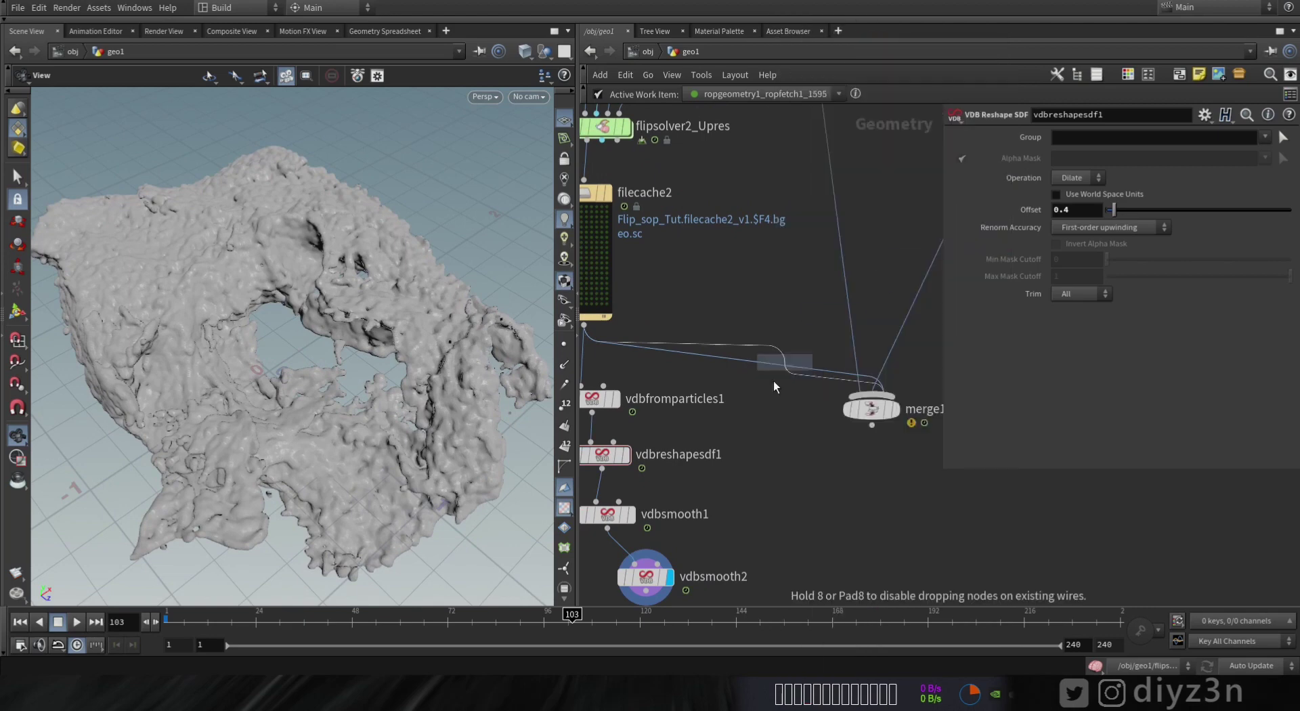
pyautogui.click(774, 381)
pyautogui.scroll(-2, 773, 380)
pyautogui.moveTo(773, 239)
pyautogui.mouseDown(button='middle')
pyautogui.moveTo(745, 430)
pyautogui.moveTo(755, 264)
pyautogui.mouseUp(button='middle')
pyautogui.click(770, 151)
pyautogui.click(737, 417)
pyautogui.click(765, 427)
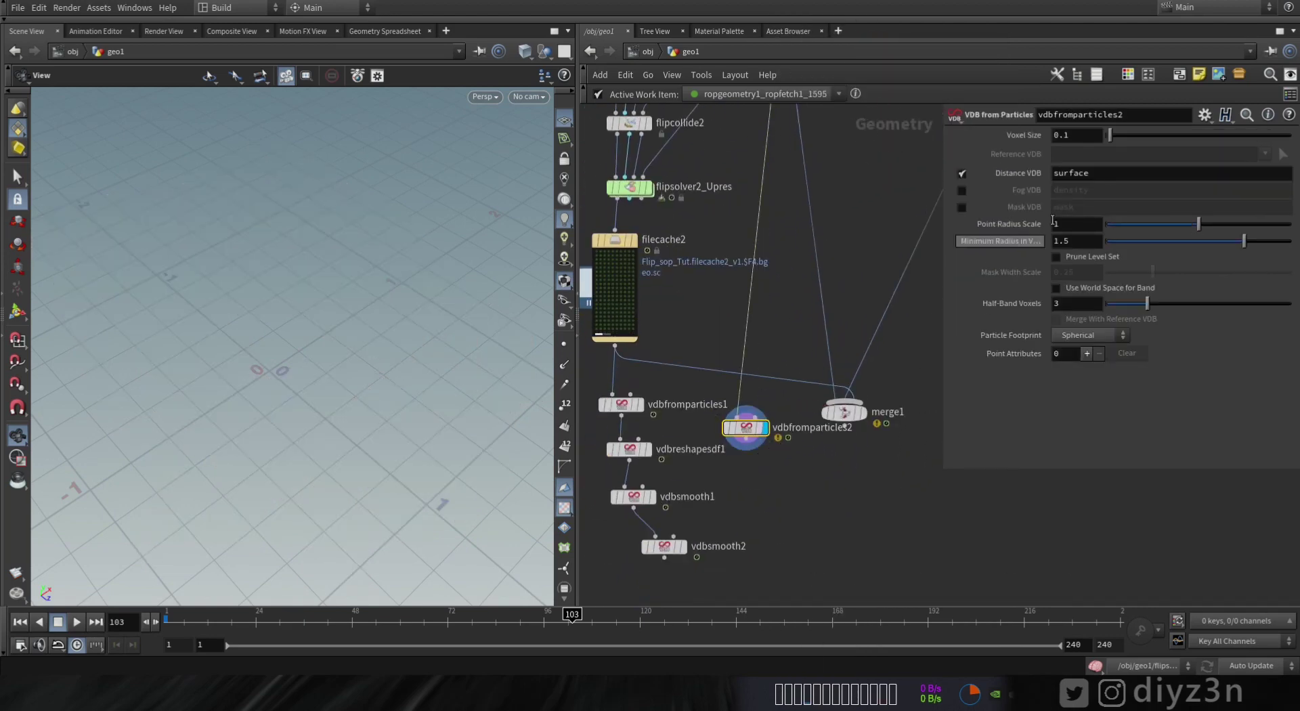
# Set vdbfromparticles2's Voxel Size to 0.008 and its Point Radius Scale to 0.5
pyautogui.click(1074, 138)
pyautogui.write('0.01')
pyautogui.press('Return')
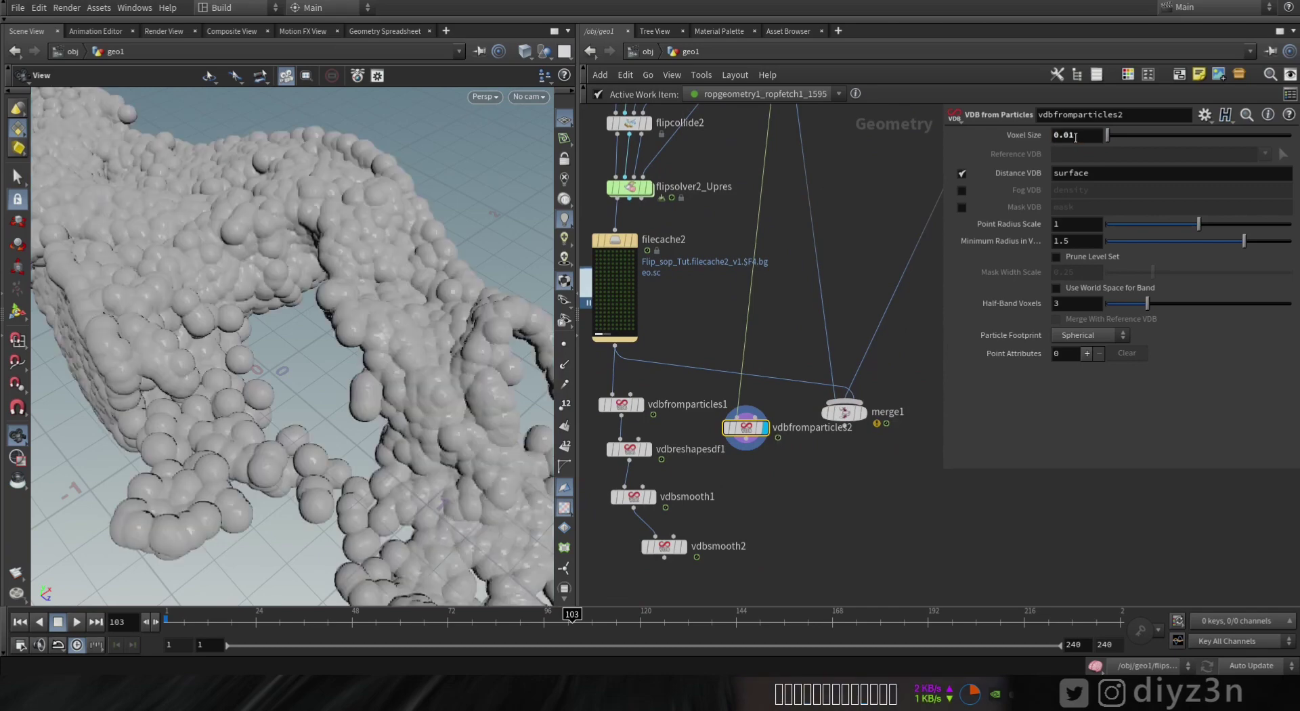
pyautogui.press('Return')
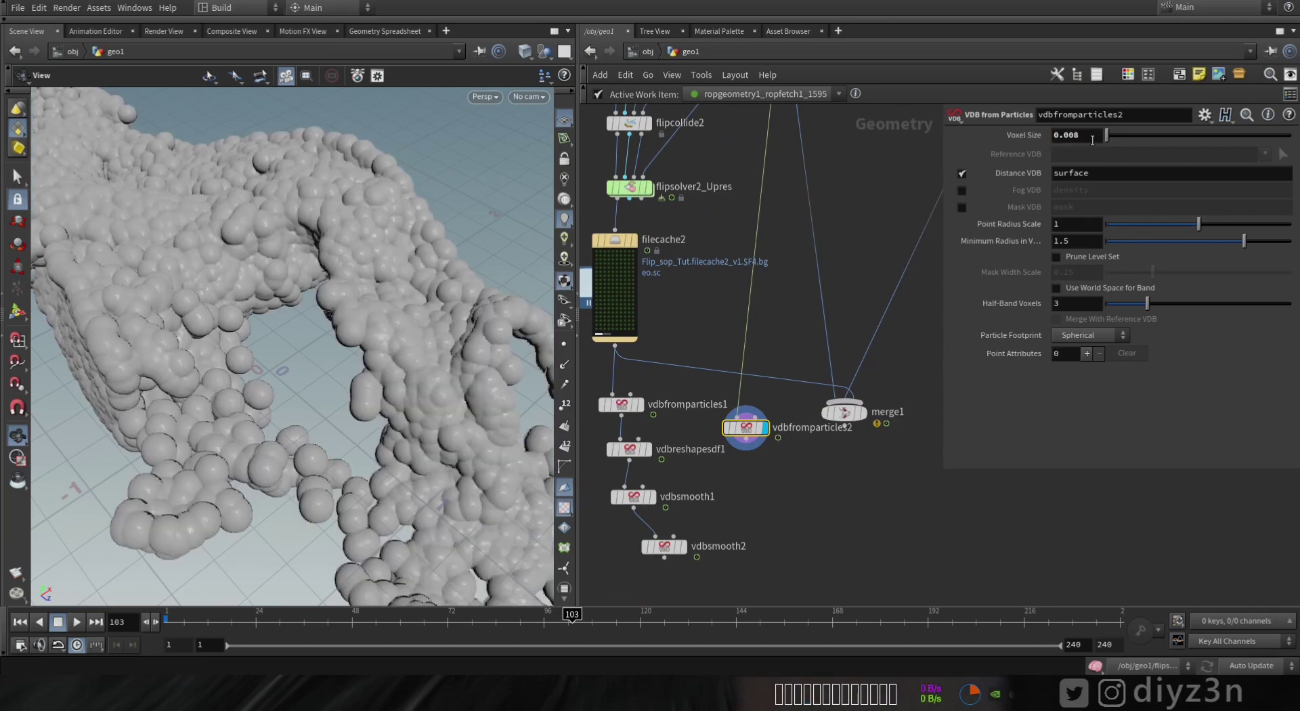
pyautogui.write('.5')
pyautogui.press('Return')
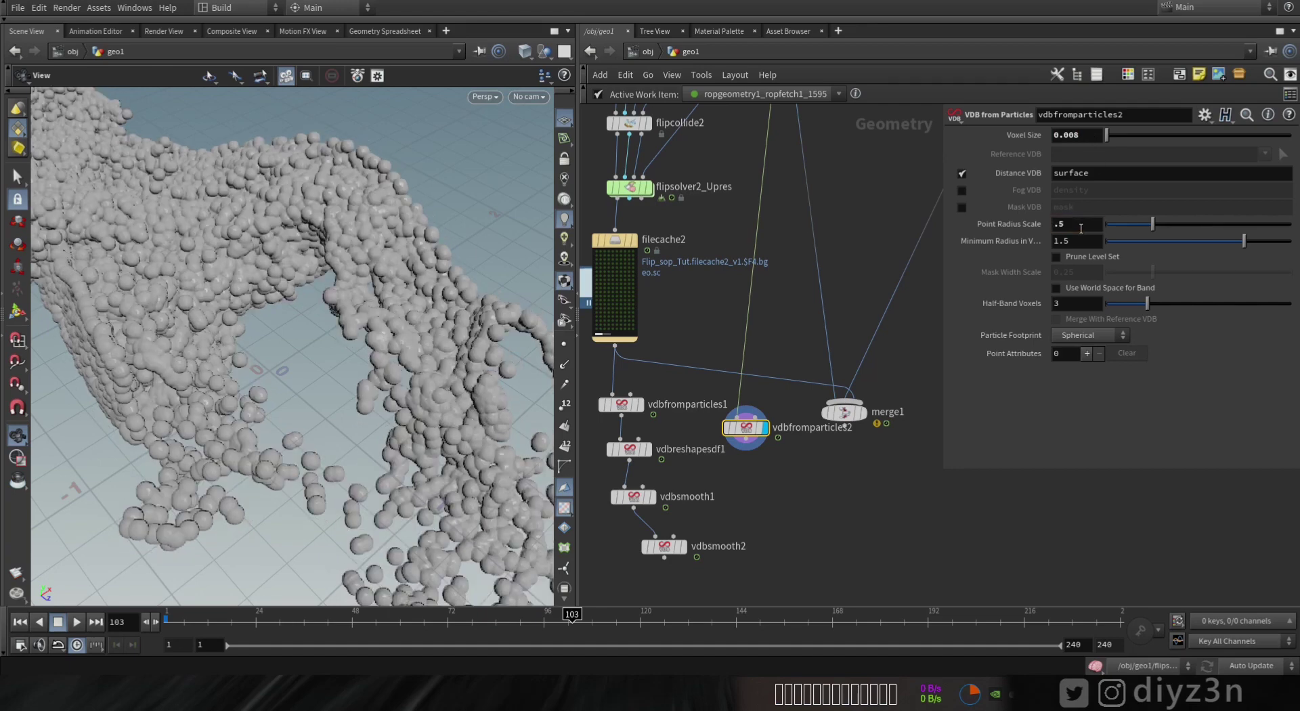
# Add a VDB Reshape SDF node after vdbfromparticles2 and display it
pyautogui.scroll(2, 721, 550)
pyautogui.press('Tab')
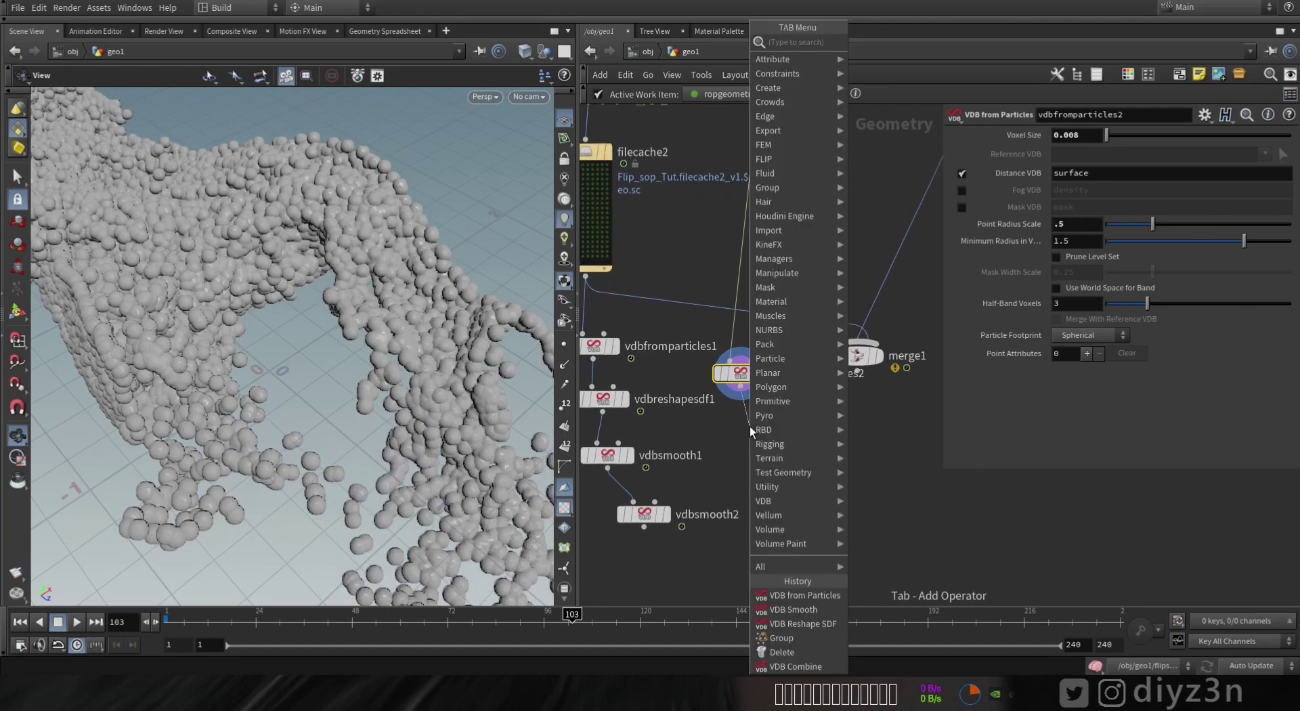
pyautogui.write('res')
pyautogui.click(895, 157)
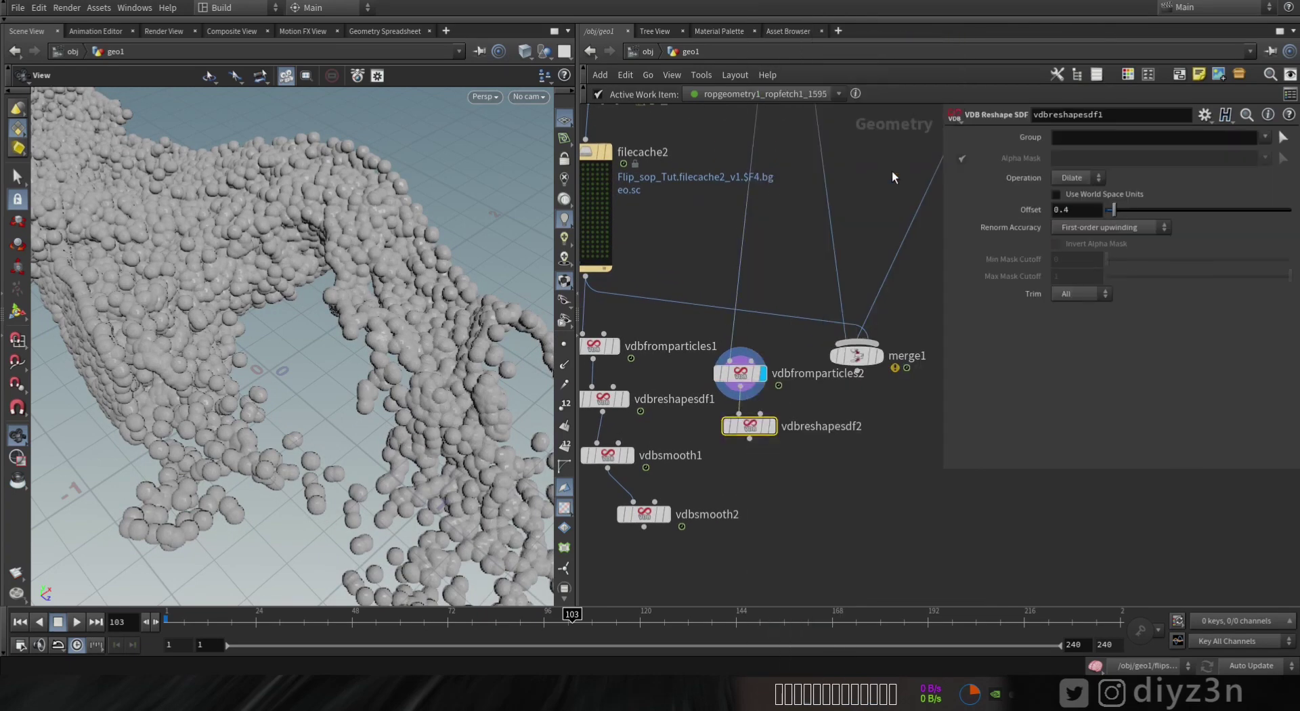
pyautogui.click(750, 439)
# Add a displayed VDB Smooth node after vdbreshapesdf2 and set its Filter Voxel Radius to 2
pyautogui.press('Tab')
pyautogui.write('sm')
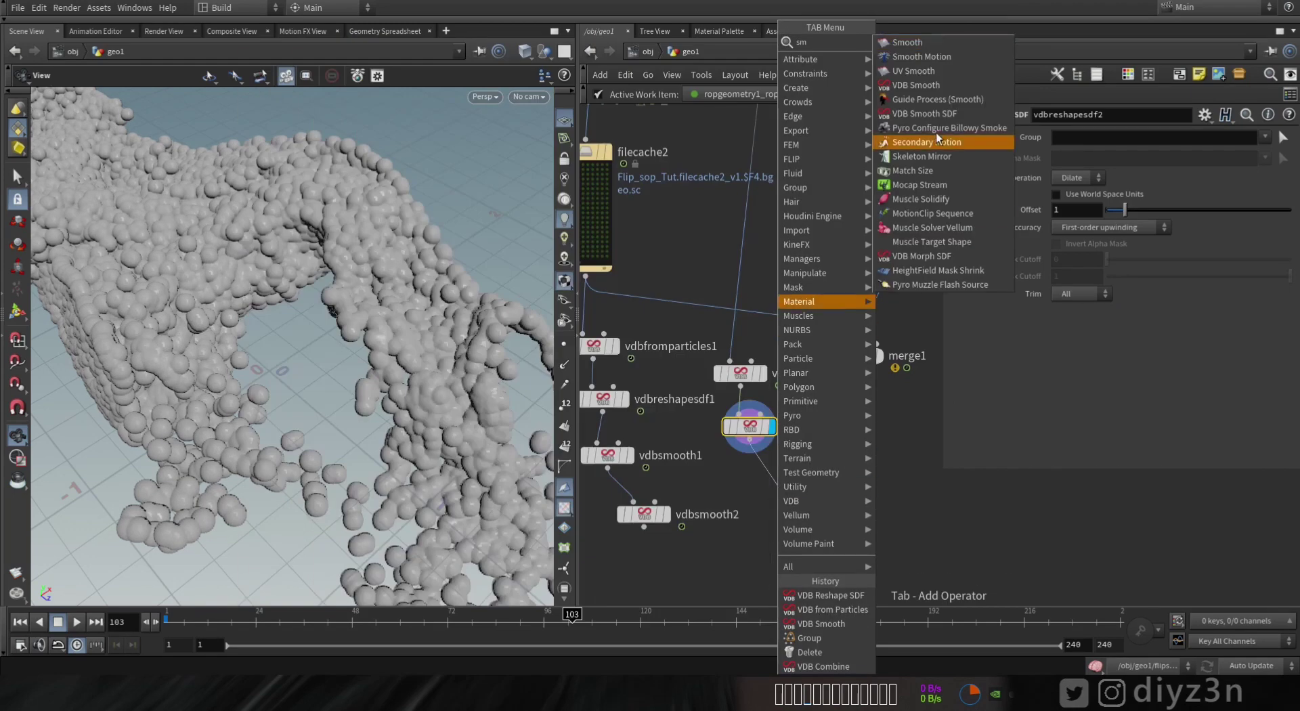
pyautogui.click(938, 85)
pyautogui.click(798, 486)
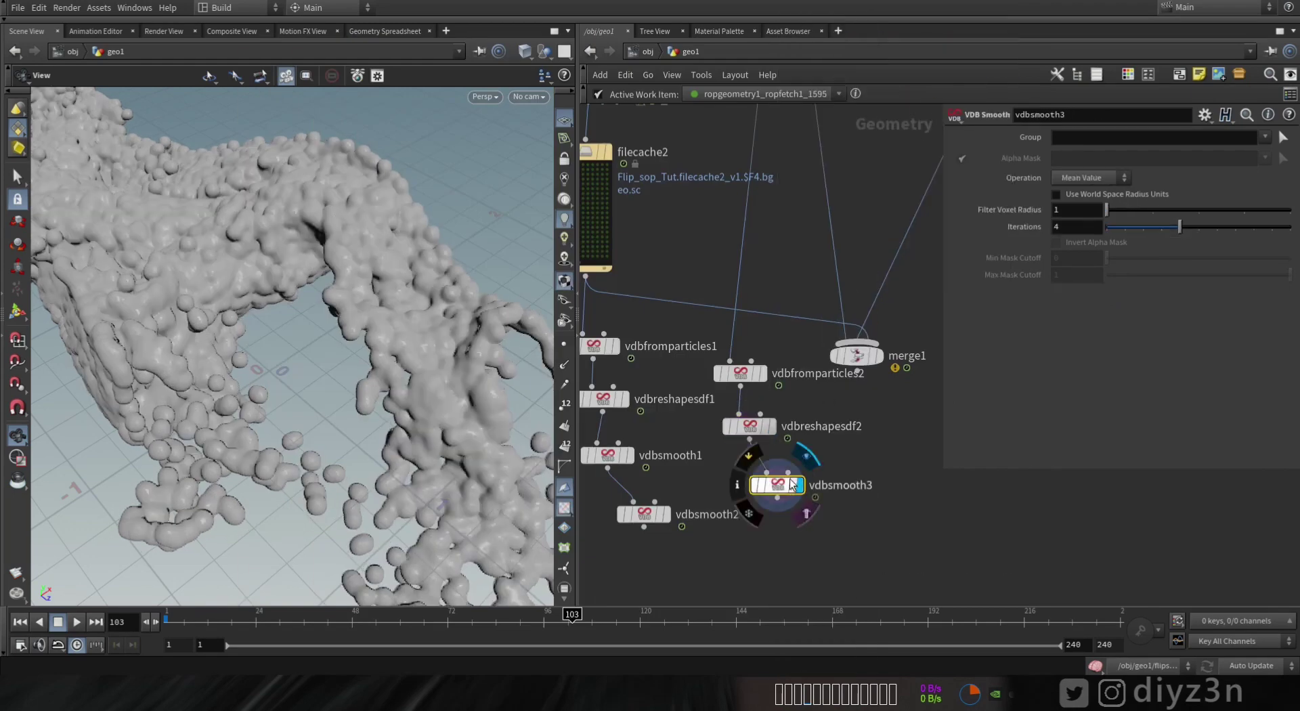
pyautogui.moveTo(1118, 211); pyautogui.dragTo(1134, 211)
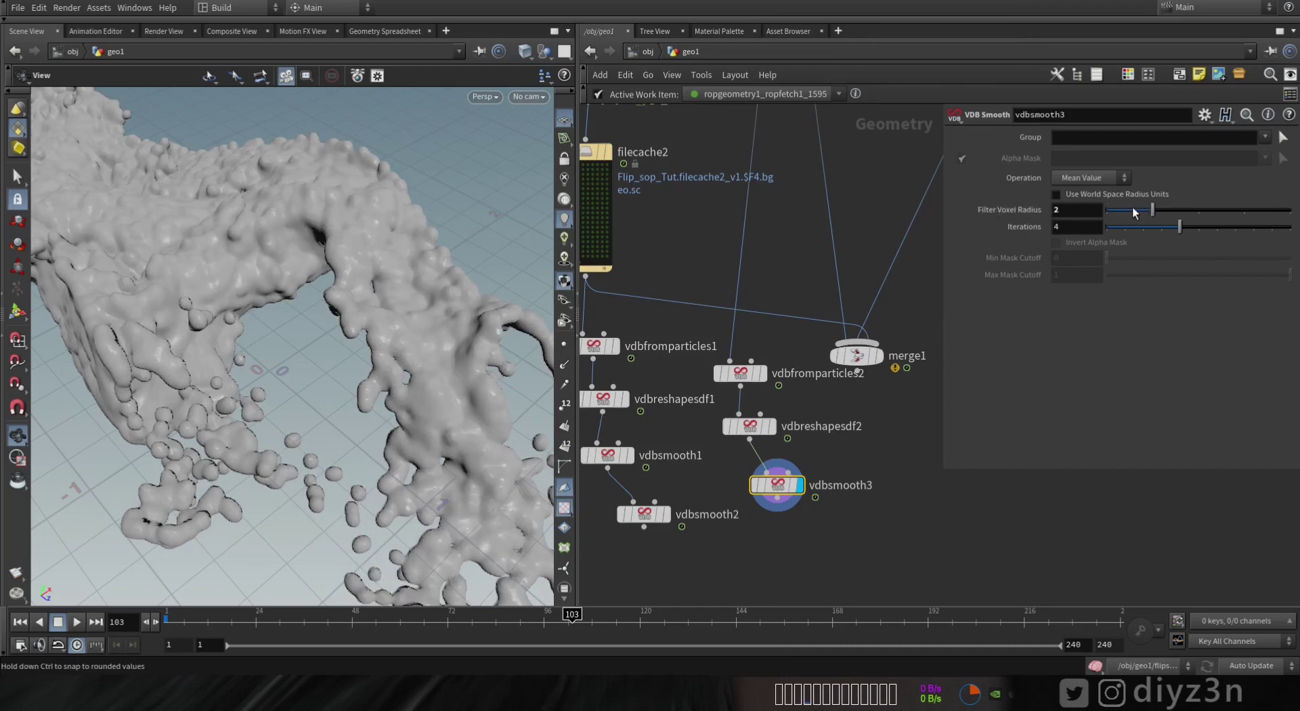
# Set vdbfromparticles2's Point Radius Scale to 0.4 and compare the displayed surfaces of vdbsmooth2 and vdbsmooth3
pyautogui.click(740, 372)
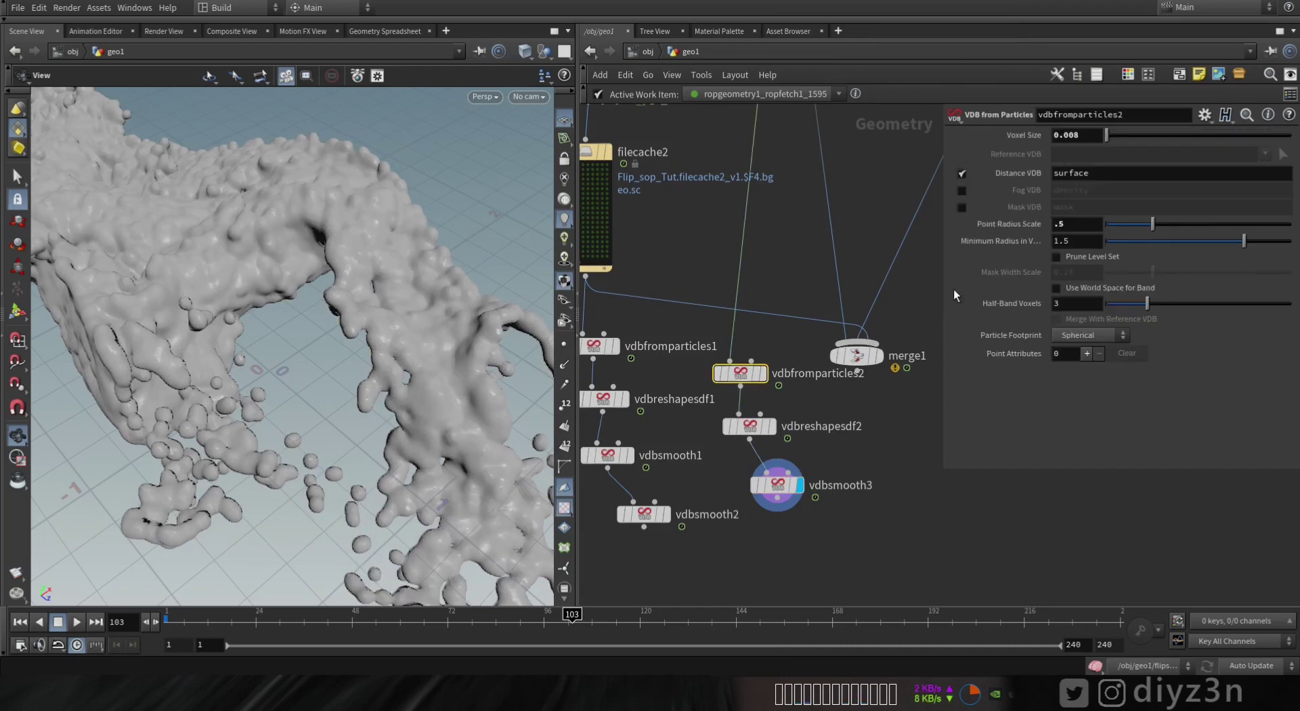
pyautogui.click(1083, 226)
pyautogui.write('.4')
pyautogui.press('Return')
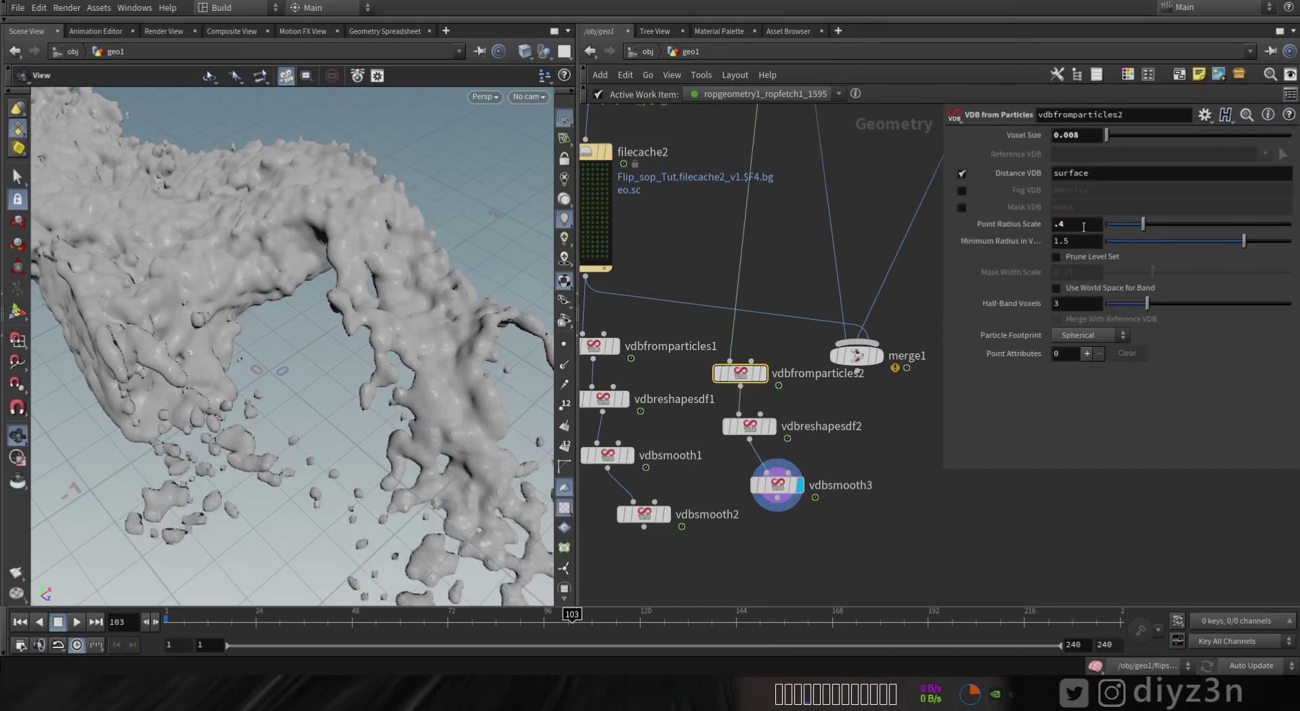
pyautogui.moveTo(779, 444); pyautogui.dragTo(806, 418, button='middle')
pyautogui.click(694, 487)
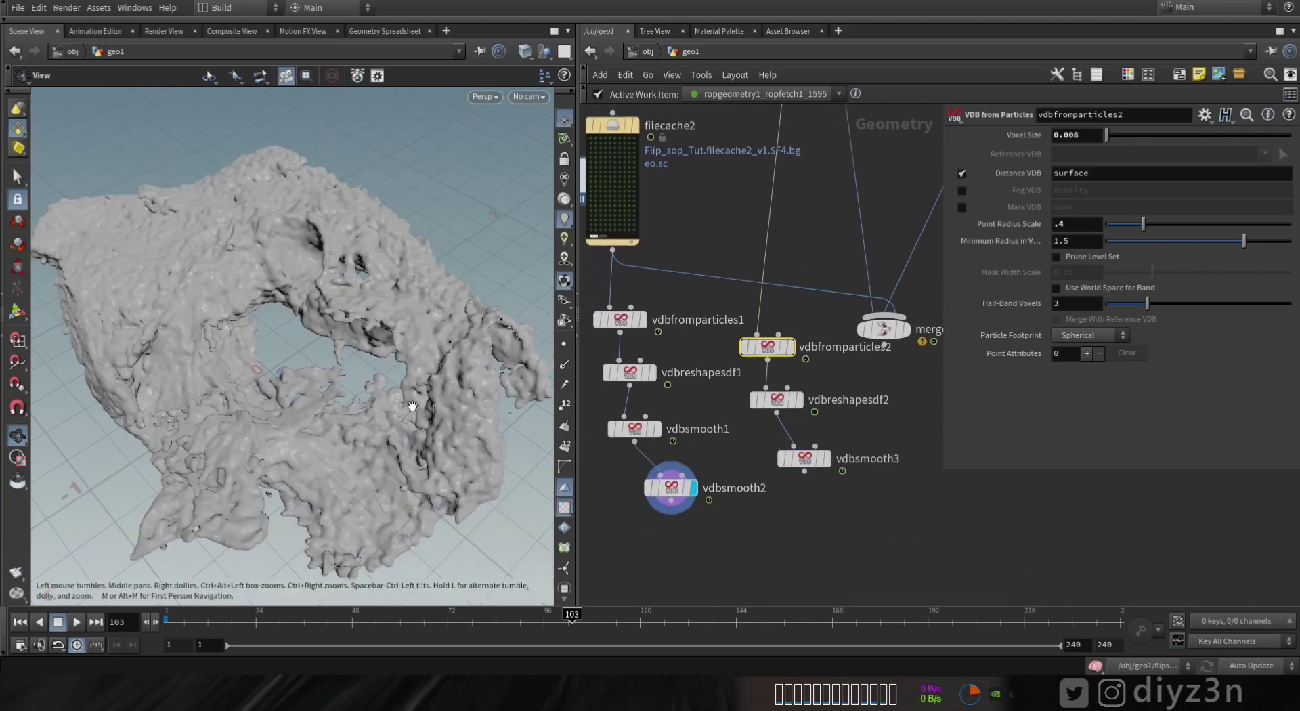
pyautogui.click(832, 438)
pyautogui.moveTo(768, 546); pyautogui.dragTo(771, 516, button='middle')
pyautogui.scroll(-1, 757, 497)
pyautogui.press('Tab')
pyautogui.write('mer')
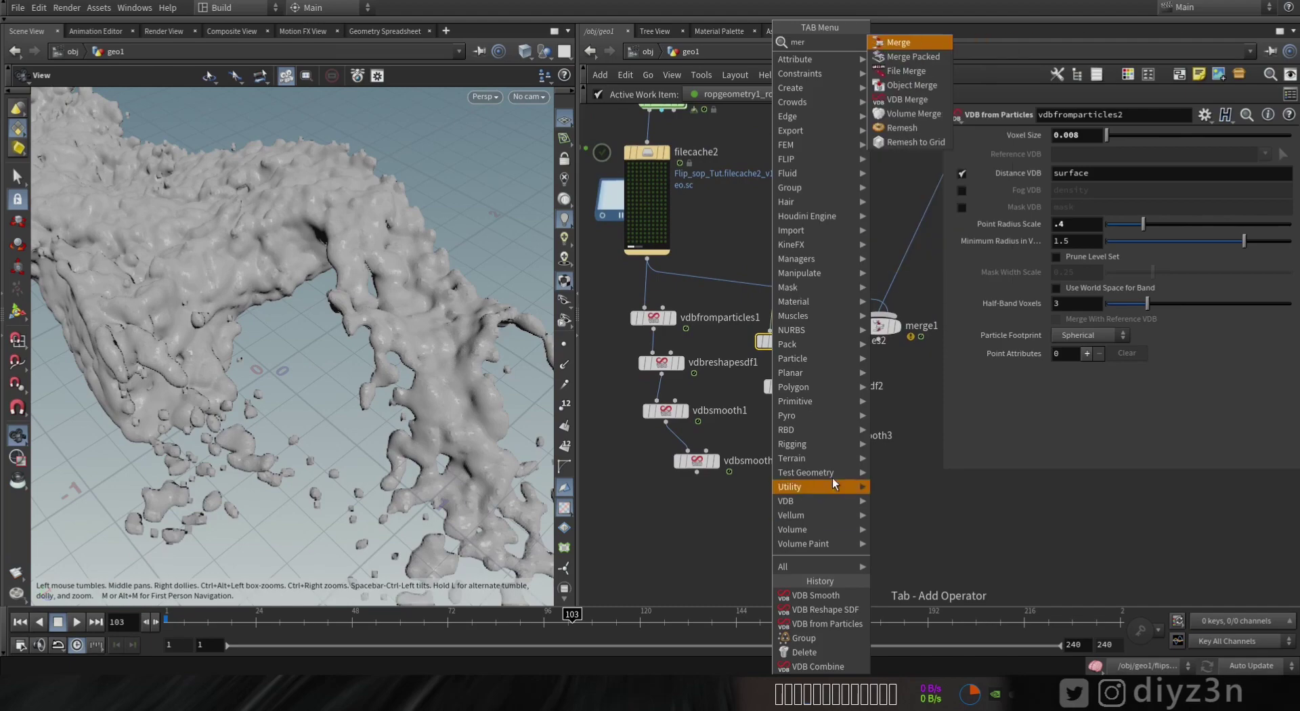
pyautogui.press('Escape')
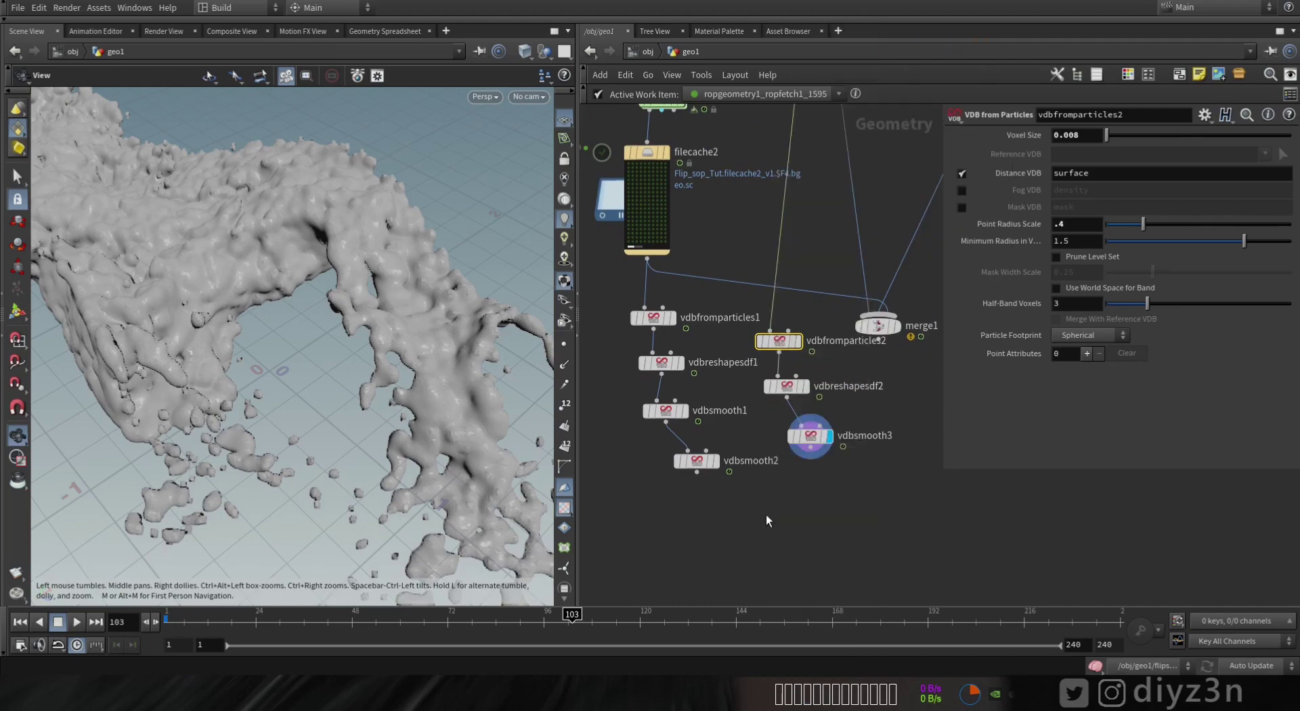
# Add a displayed VDB Combine node with vdbsmooth2 as its first input and vdbsmooth3 as its second
pyautogui.press('Tab')
pyautogui.write('com')
pyautogui.click(907, 157)
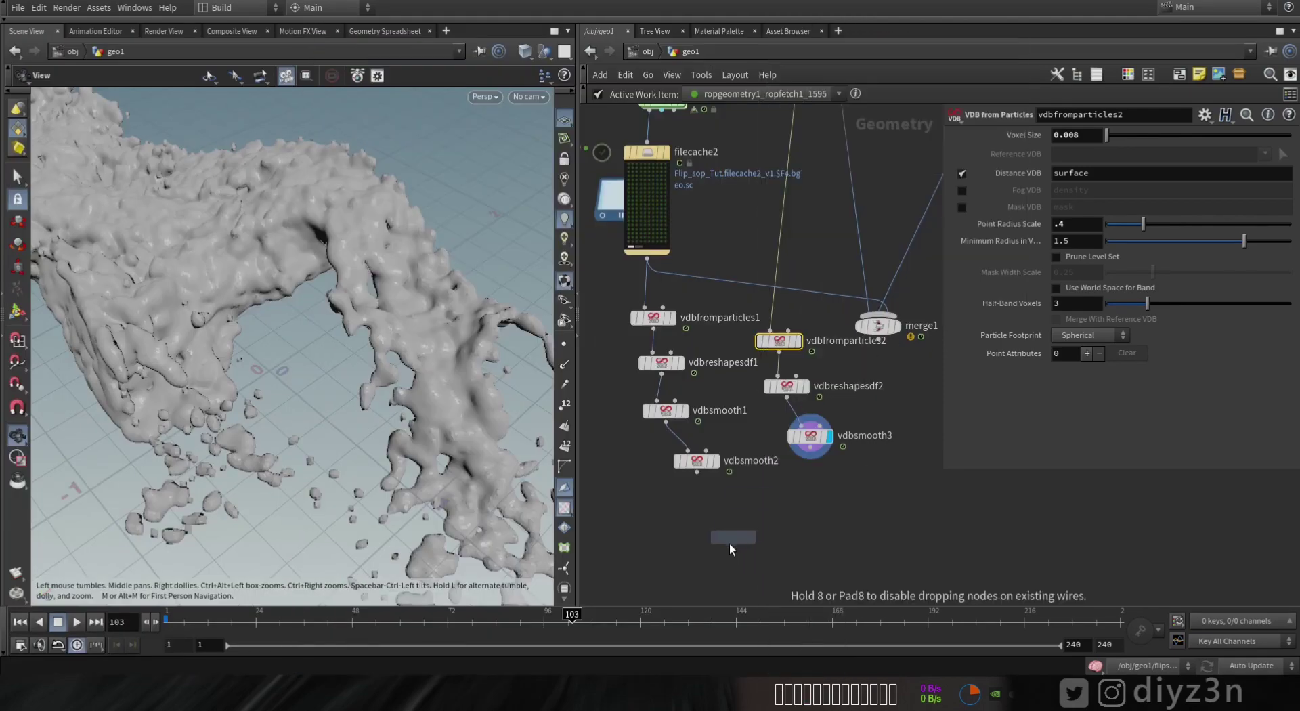
pyautogui.click(741, 507)
pyautogui.click(735, 497)
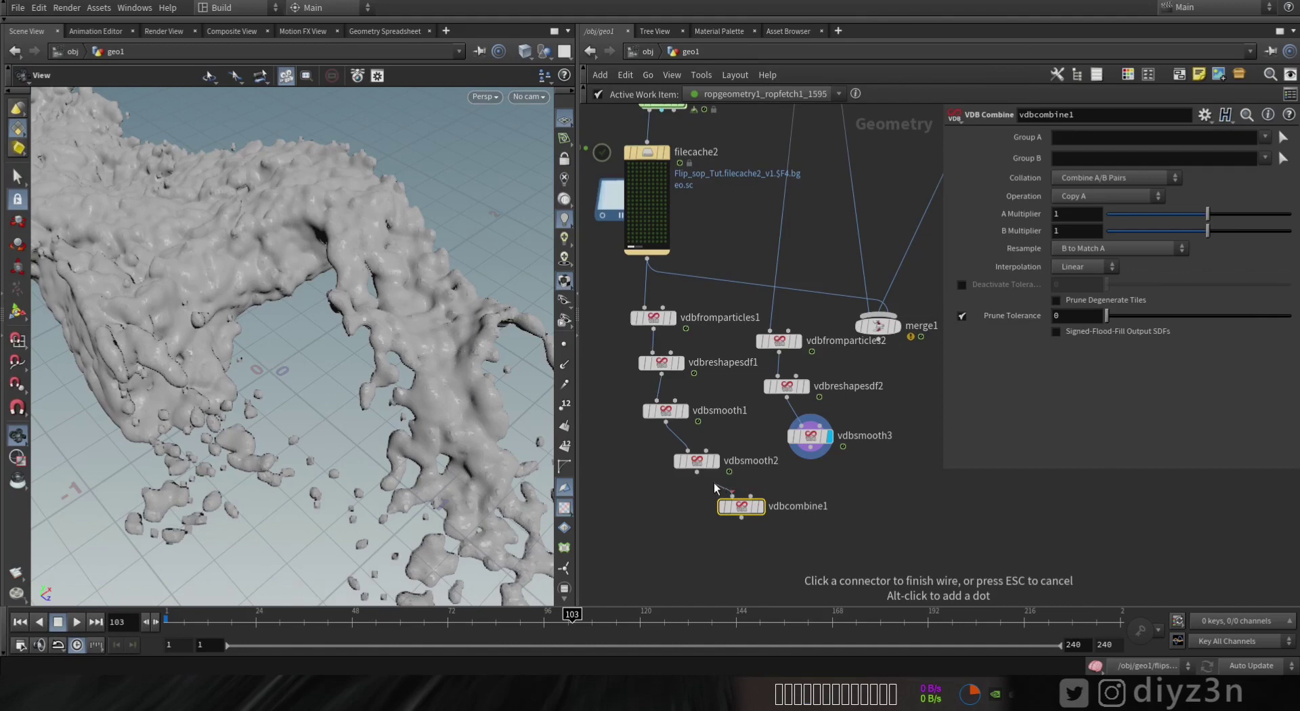
pyautogui.click(765, 493)
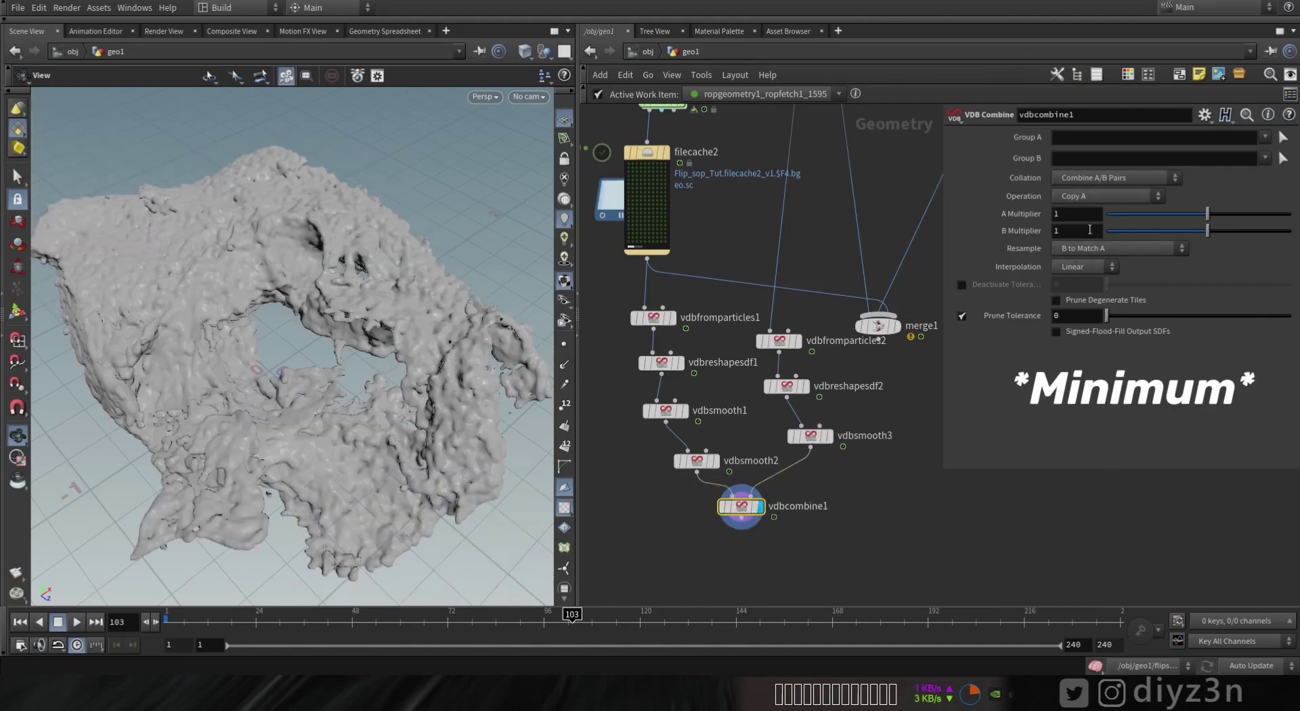
# Set vdbcombine1's Operation to Minimum and compare the combined surface with its two smoothed inputs
pyautogui.click(1097, 194)
pyautogui.click(1110, 309)
pyautogui.scroll(3, 359, 349)
pyautogui.moveTo(325, 349); pyautogui.dragTo(478, 394)
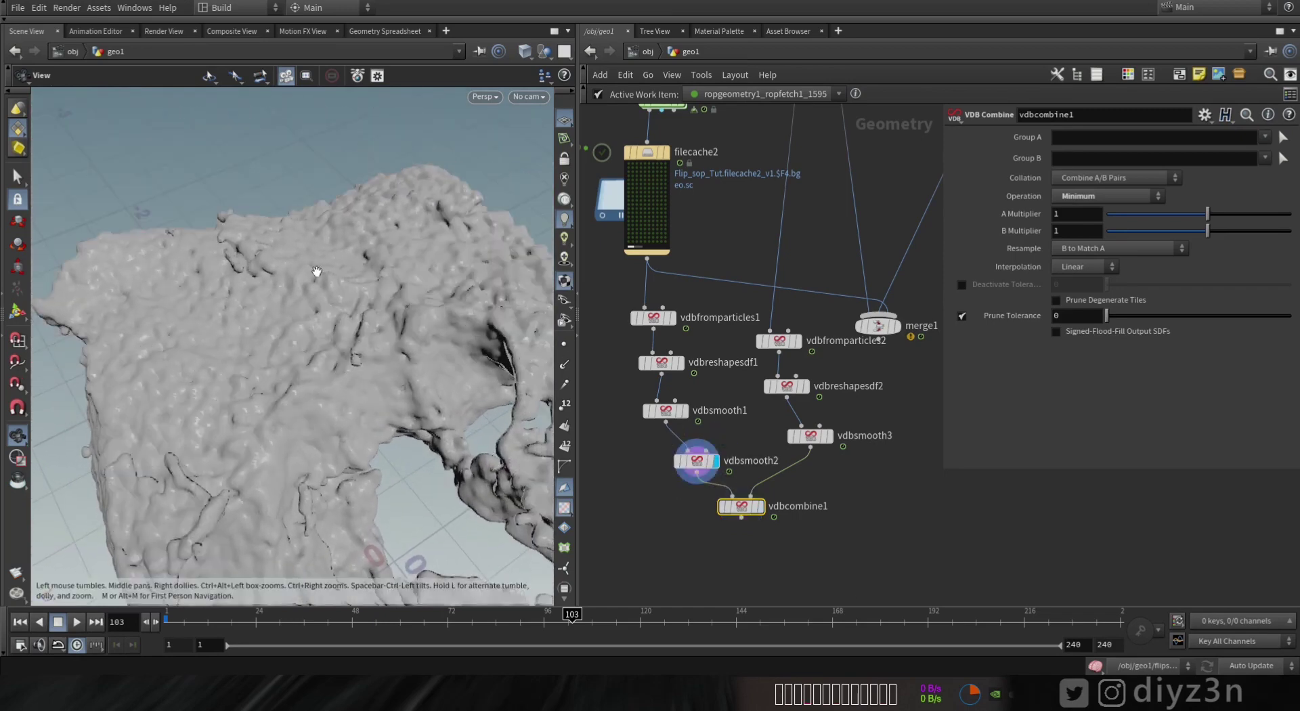
pyautogui.click(829, 435)
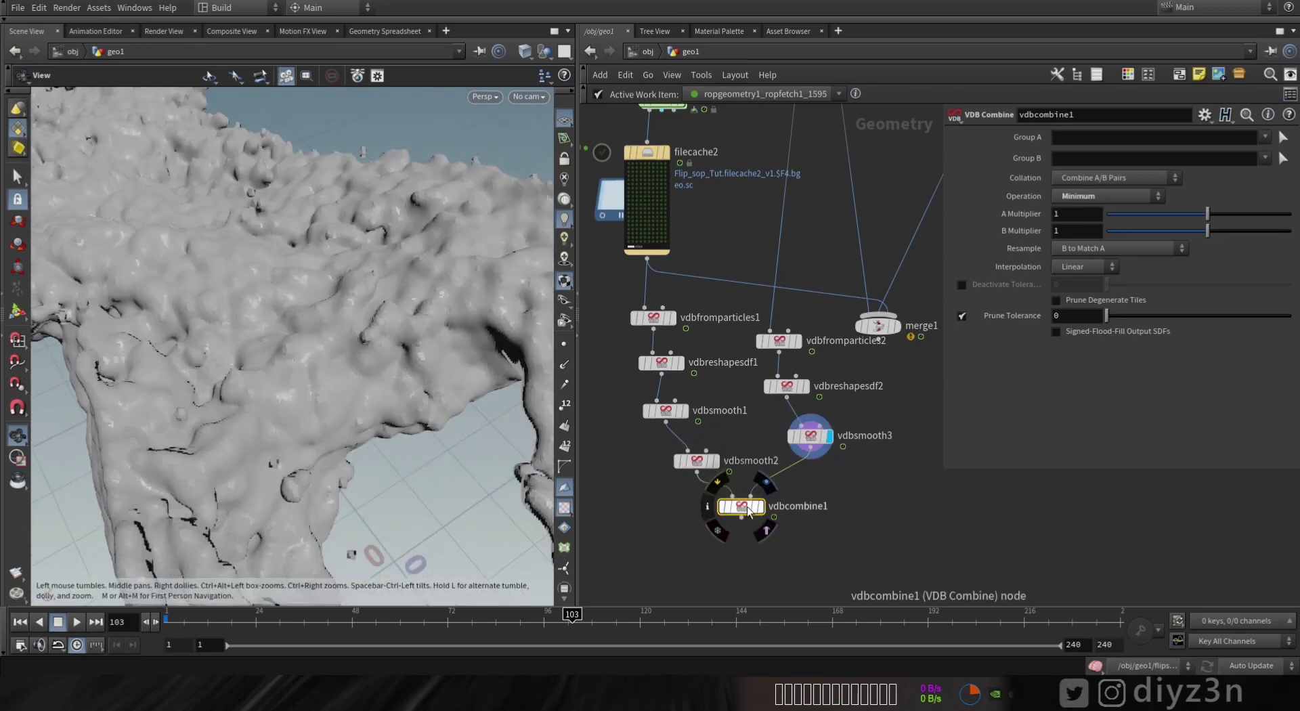
# Insert a Group node on the wire feeding vdbfromparticles2 and connect sphere1 to its second input
pyautogui.moveTo(823, 232); pyautogui.dragTo(810, 407, button='middle')
pyautogui.press('Tab')
pyautogui.write('gr')
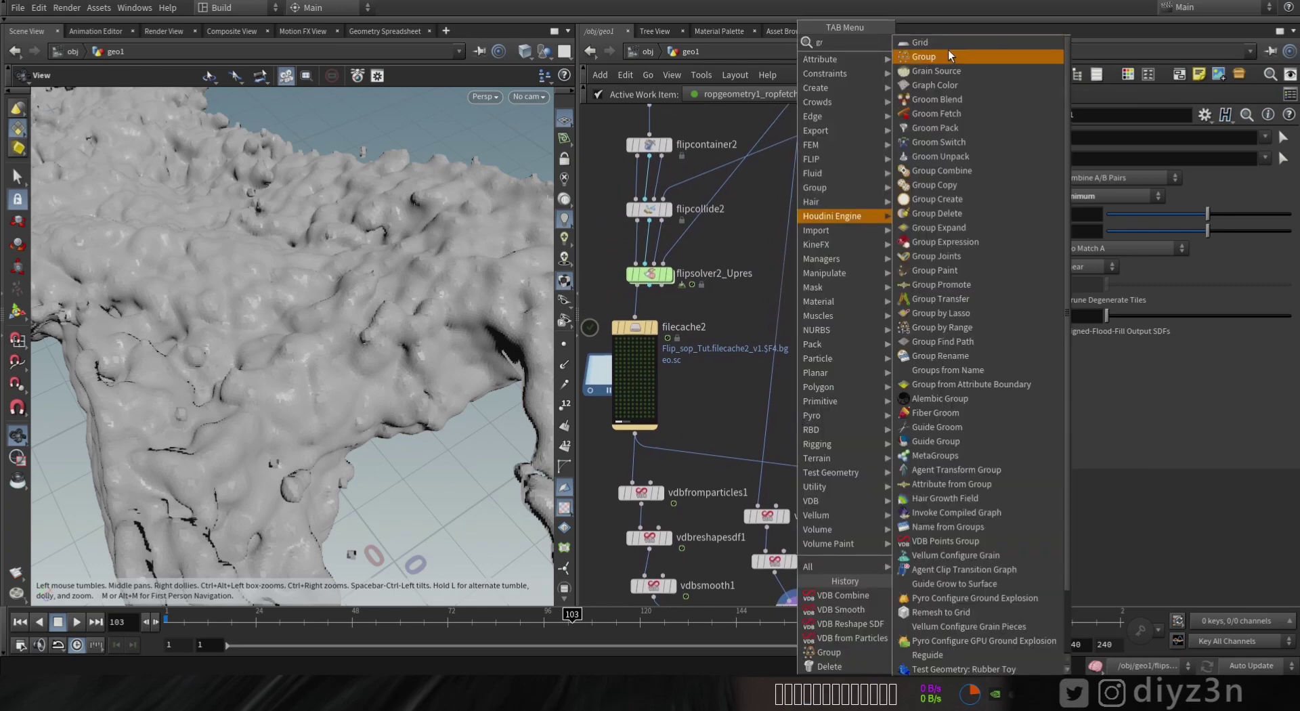
pyautogui.click(950, 55)
pyautogui.click(773, 384)
pyautogui.click(784, 373)
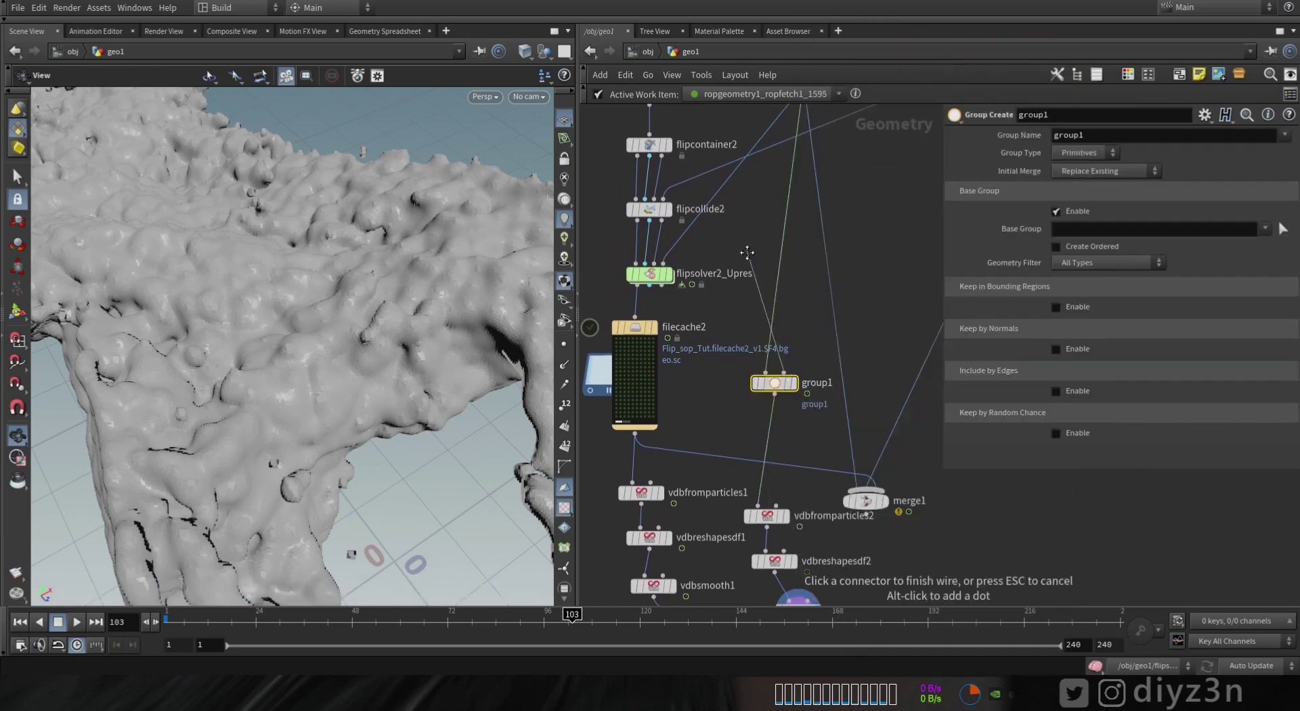
pyautogui.moveTo(684, 123); pyautogui.dragTo(700, 217, button='middle')
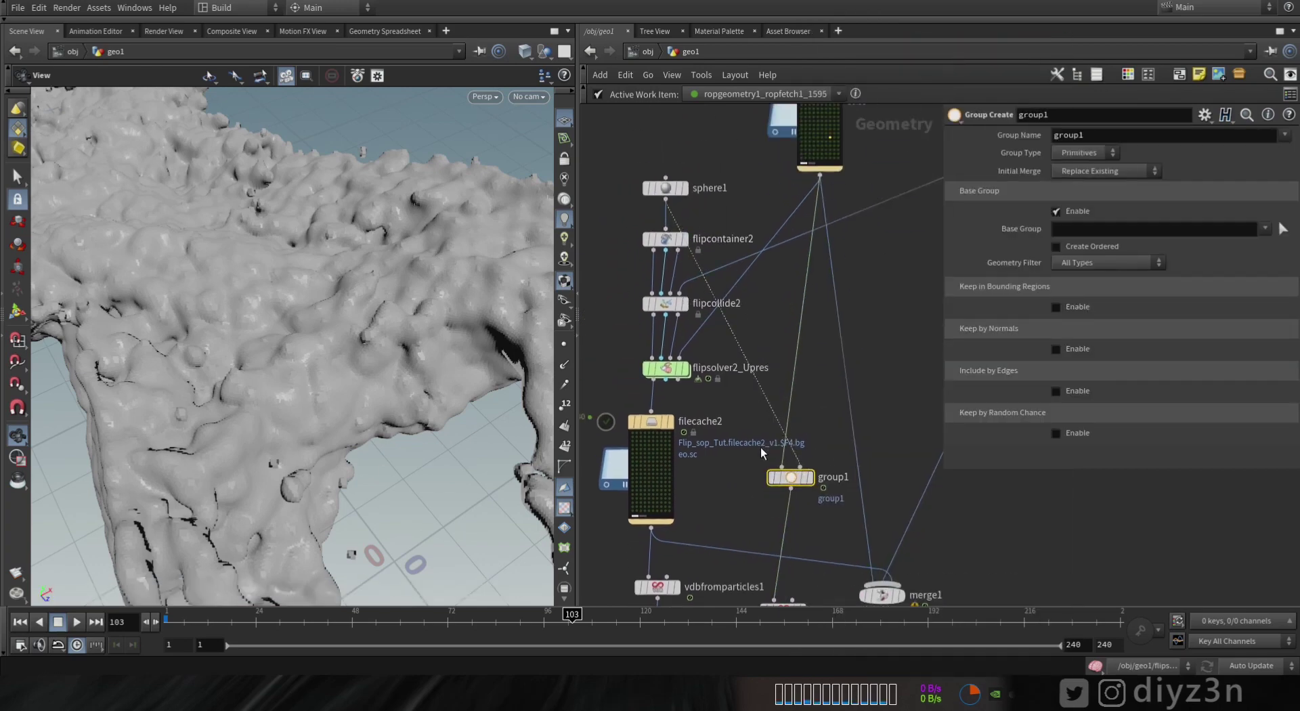
pyautogui.moveTo(761, 447); pyautogui.dragTo(722, 367, button='middle')
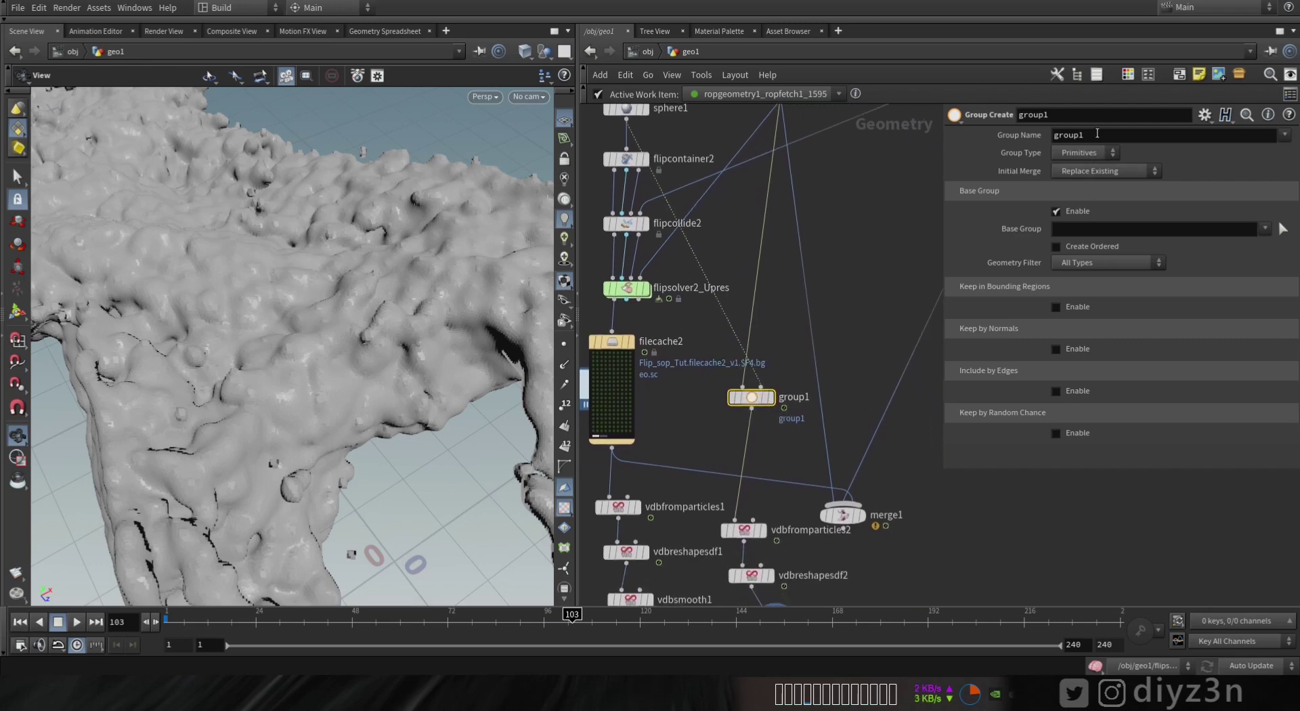
# Disable group1's Base Group, enable Keep in Bounding Regions, and display the node
pyautogui.click(1057, 211)
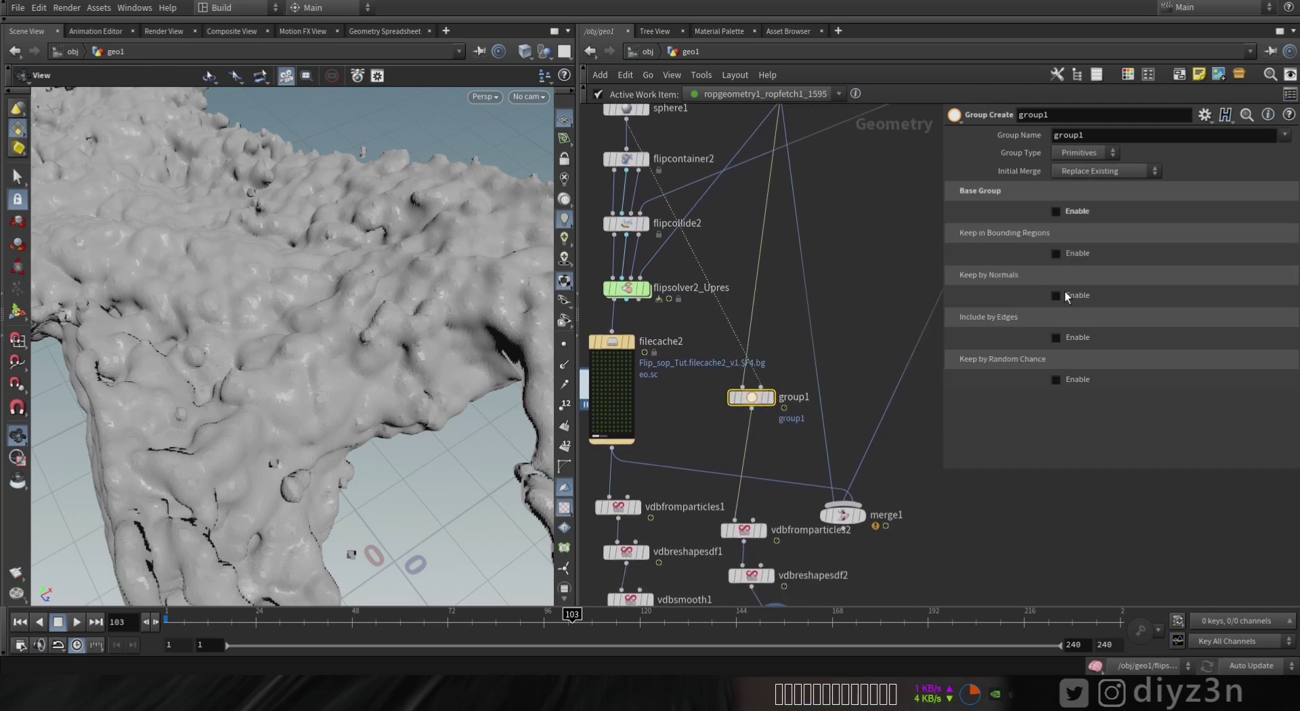
pyautogui.click(1103, 269)
pyautogui.click(871, 308)
pyautogui.moveTo(774, 417)
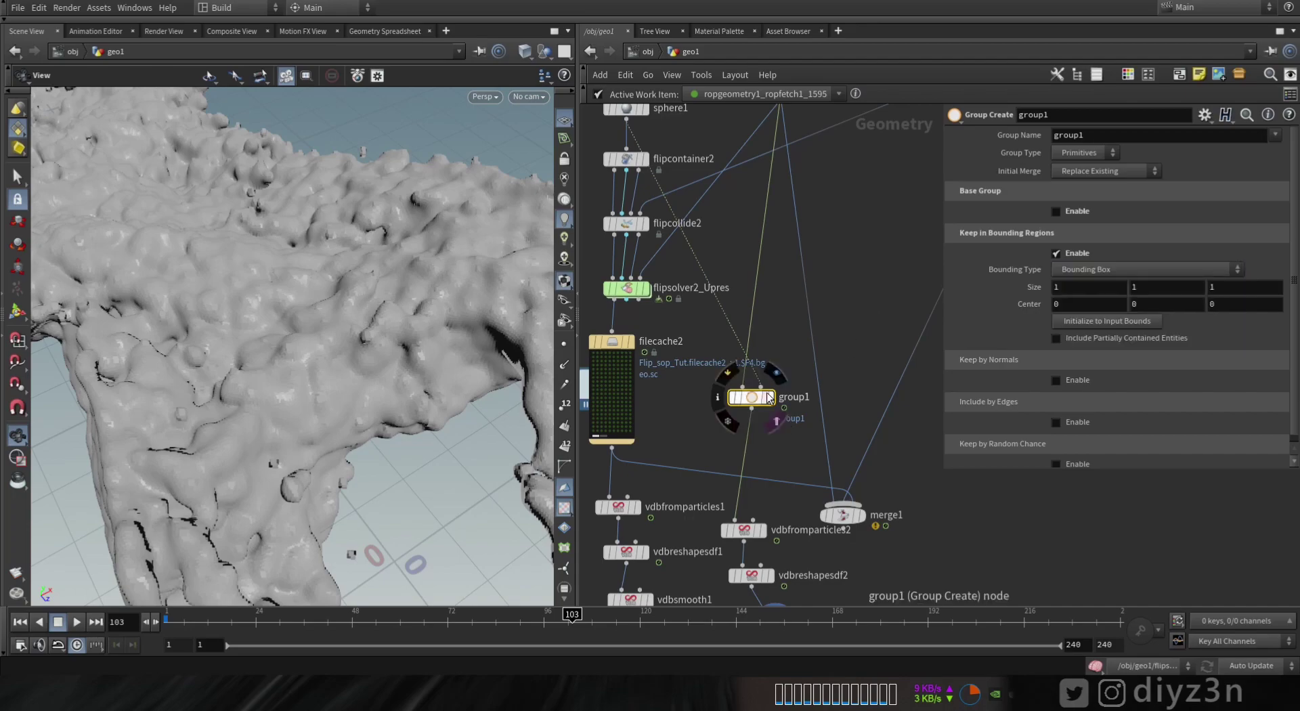
pyautogui.click(776, 373)
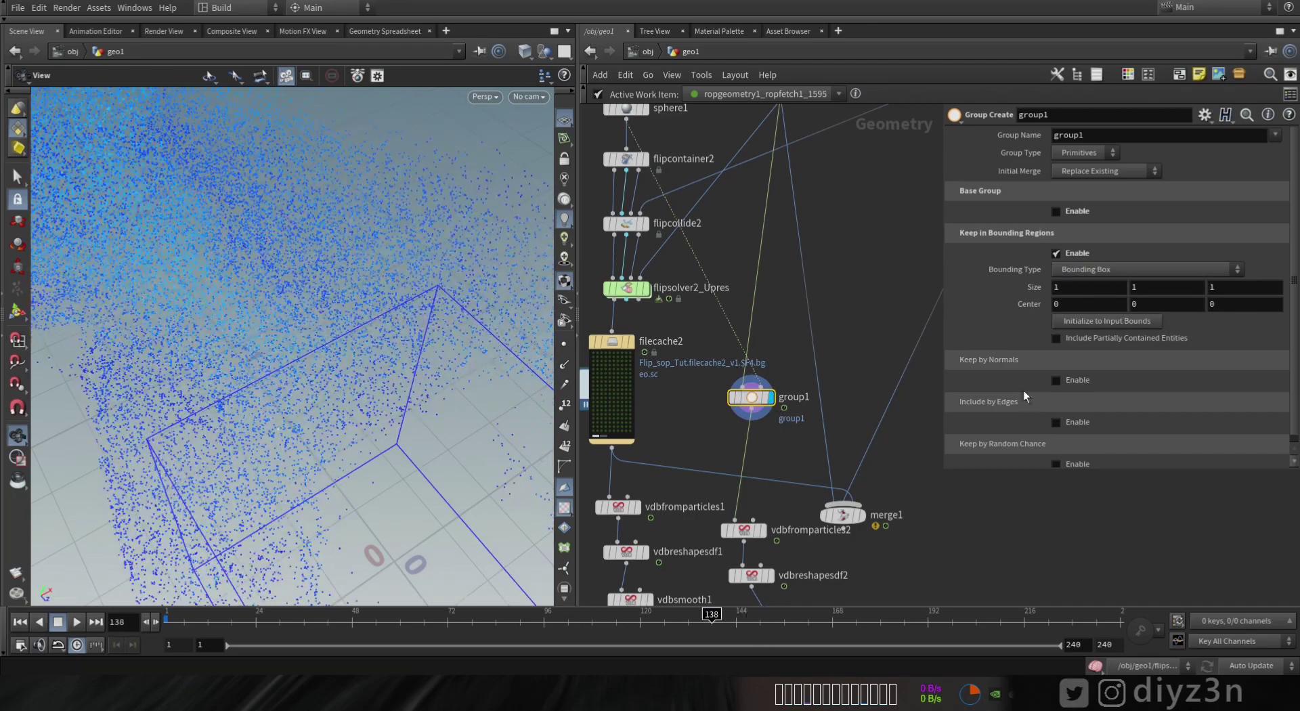
# Set group1's Bounding Type to Bounding Object and Group Type to Points, then inspect the grouped particles at frame 164
pyautogui.click(1097, 270)
pyautogui.click(1111, 313)
pyautogui.click(1084, 152)
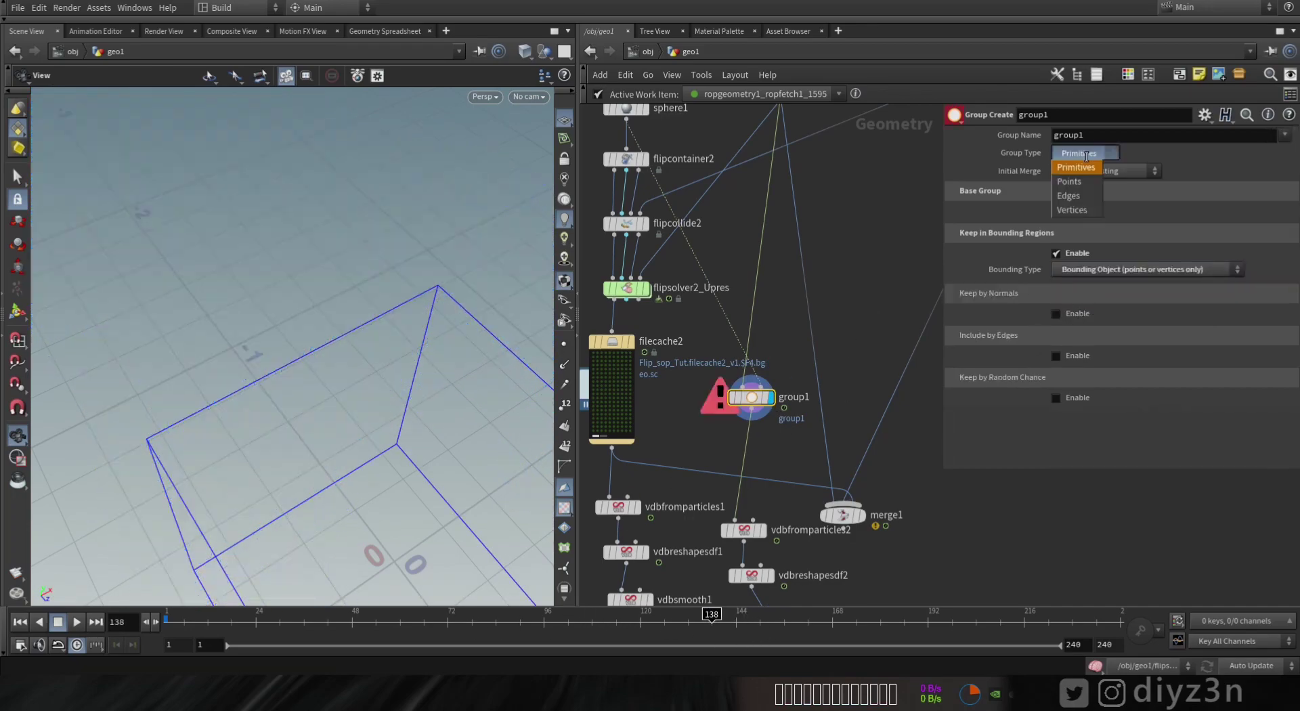
pyautogui.click(1077, 171)
pyautogui.moveTo(565, 636); pyautogui.dragTo(815, 653)
pyautogui.moveTo(291, 406); pyautogui.dragTo(110, 377, button='right')
pyautogui.moveTo(110, 378); pyautogui.dragTo(289, 445)
pyautogui.moveTo(289, 444); pyautogui.dragTo(249, 382, button='middle')
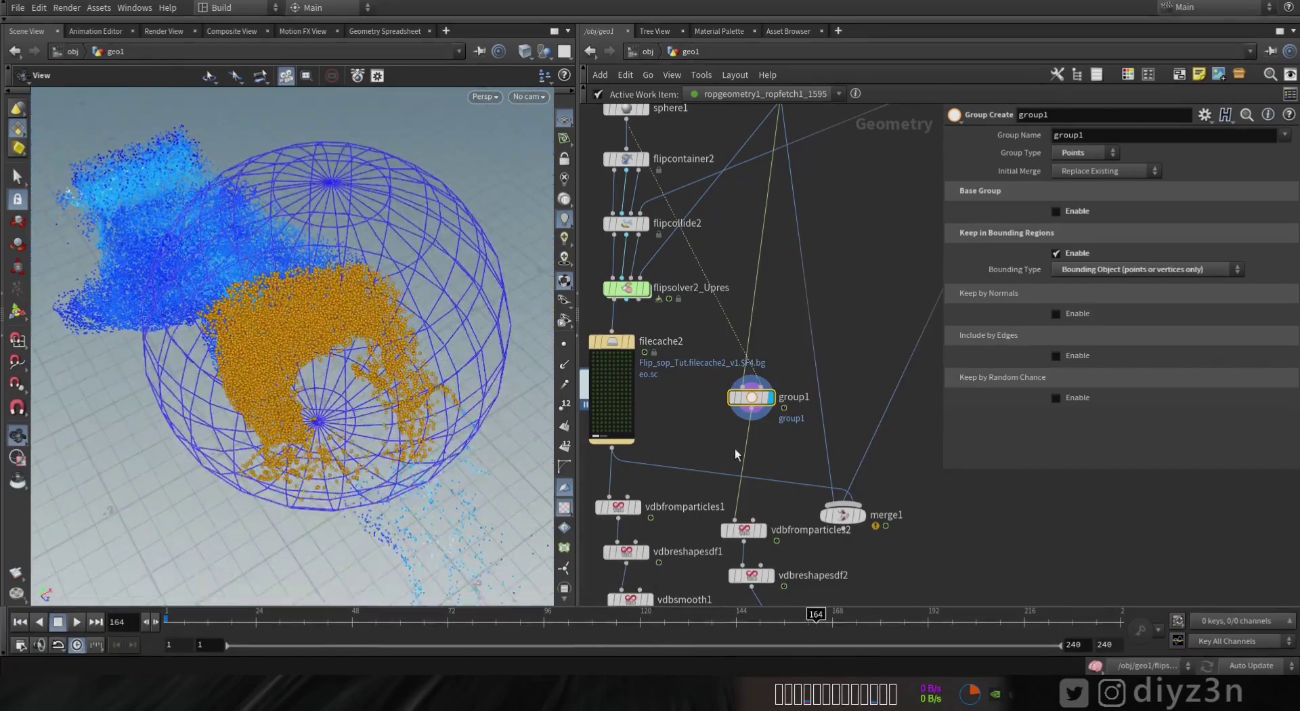
# Insert a Delete node on the wire between group1 and vdbfromparticles2
pyautogui.press('Tab')
pyautogui.moveTo(765, 285)
pyautogui.click(867, 44)
pyautogui.click(752, 378)
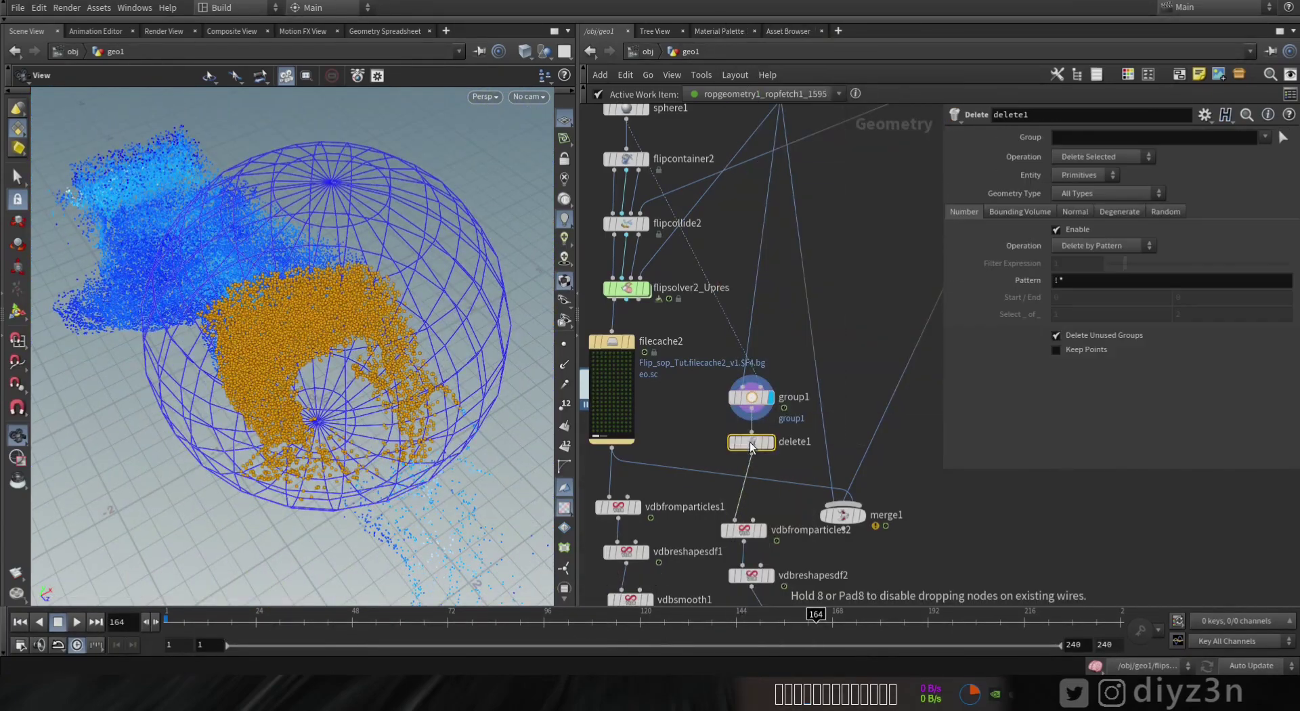
# Set delete1's Entity to Points and its Group to group1, then inspect the remaining particles around frame 160
pyautogui.click(1100, 174)
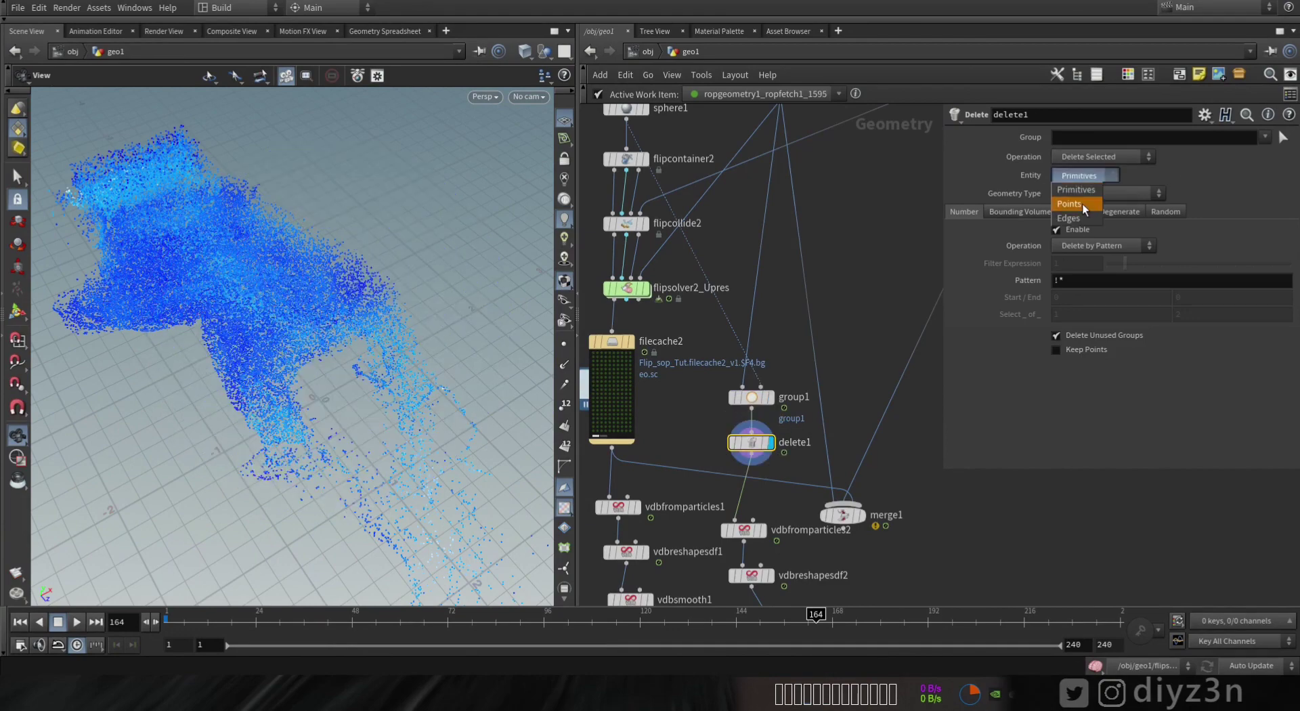
pyautogui.click(1083, 201)
pyautogui.click(1265, 137)
pyautogui.click(1158, 322)
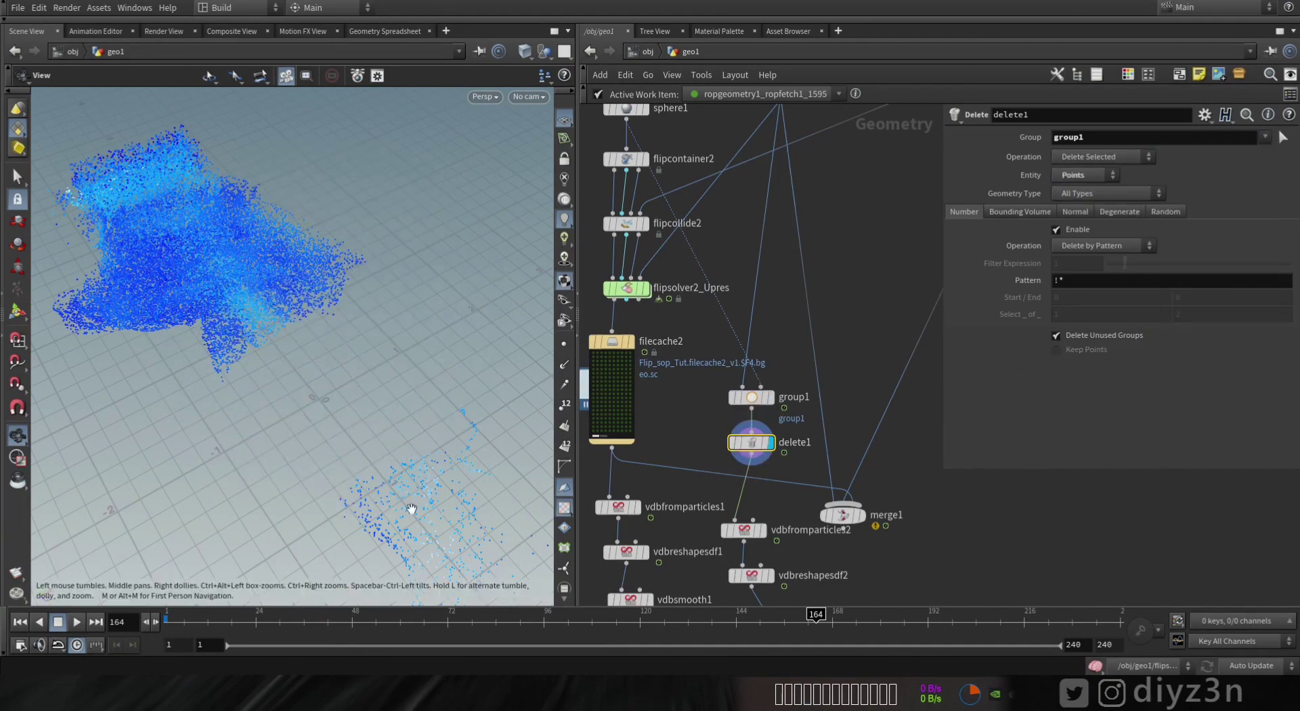
pyautogui.moveTo(411, 509); pyautogui.dragTo(369, 355, button='middle')
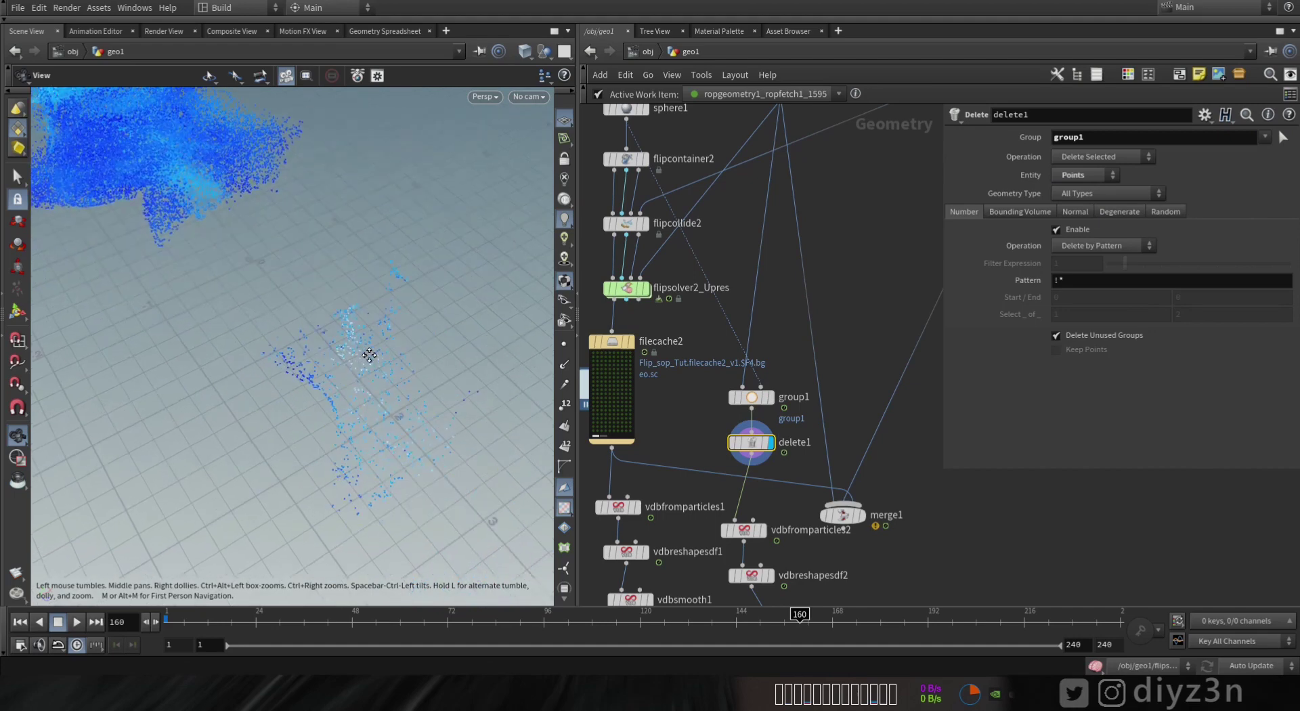
# Display the meshing nodes of both branches in turn, then vdbcombine1, and examine the combined surface
pyautogui.click(763, 529)
pyautogui.moveTo(801, 543); pyautogui.dragTo(791, 427, button='middle')
pyautogui.click(768, 439)
pyautogui.click(792, 489)
pyautogui.moveTo(791, 536); pyautogui.dragTo(820, 468, button='middle')
pyautogui.click(695, 474)
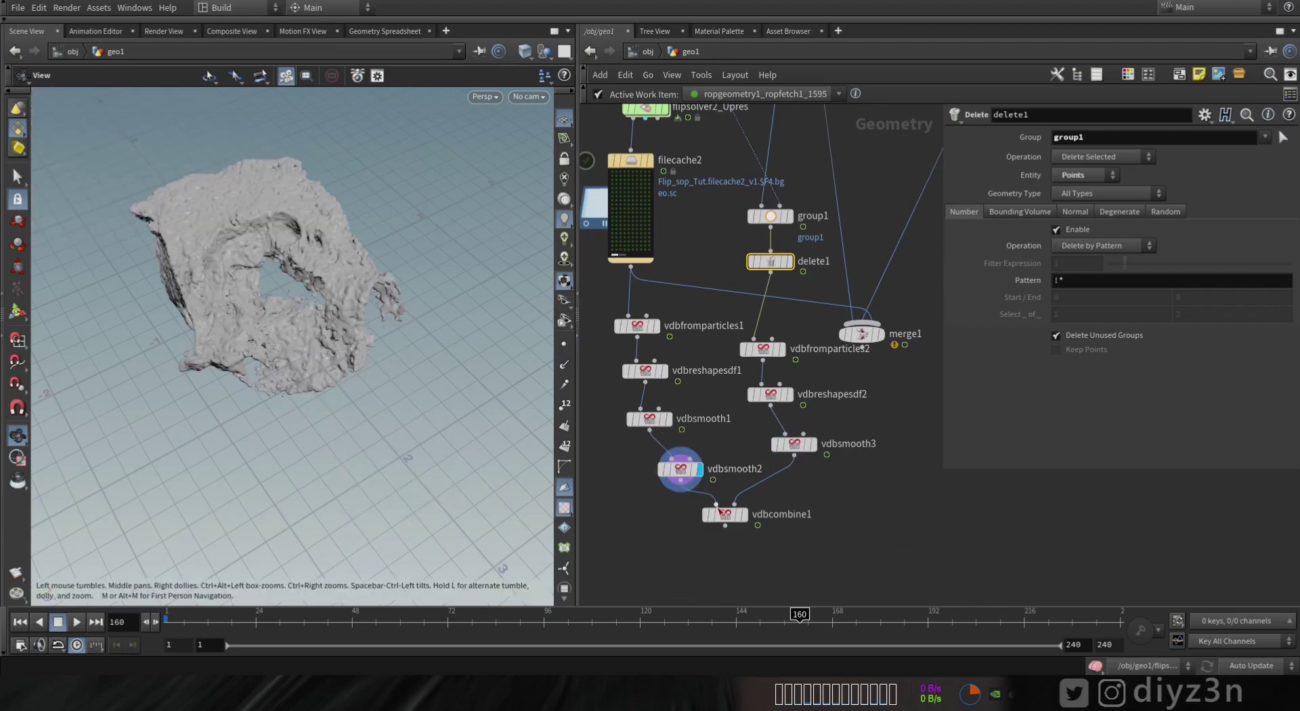
pyautogui.click(744, 514)
pyautogui.moveTo(439, 386); pyautogui.dragTo(212, 458)
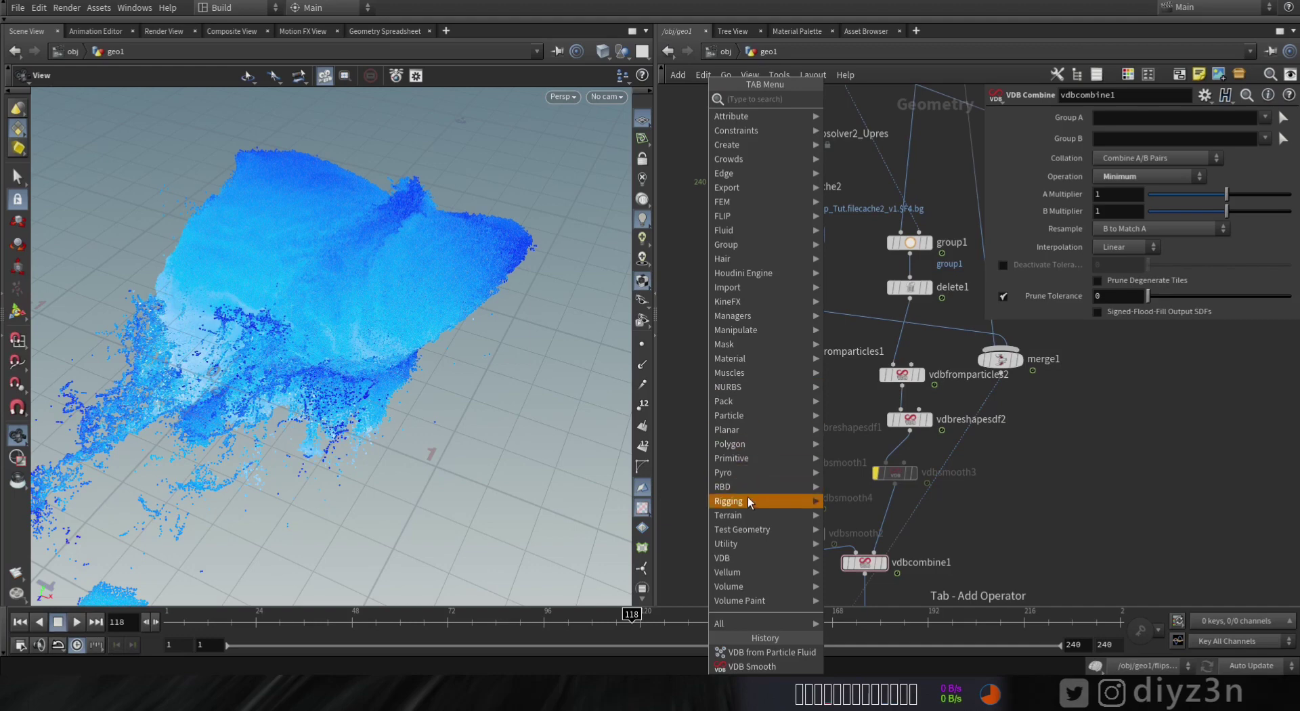
# Add a VDB from Particle Fluid node beside vdbfromparticles1
pyautogui.moveTo(805, 558)
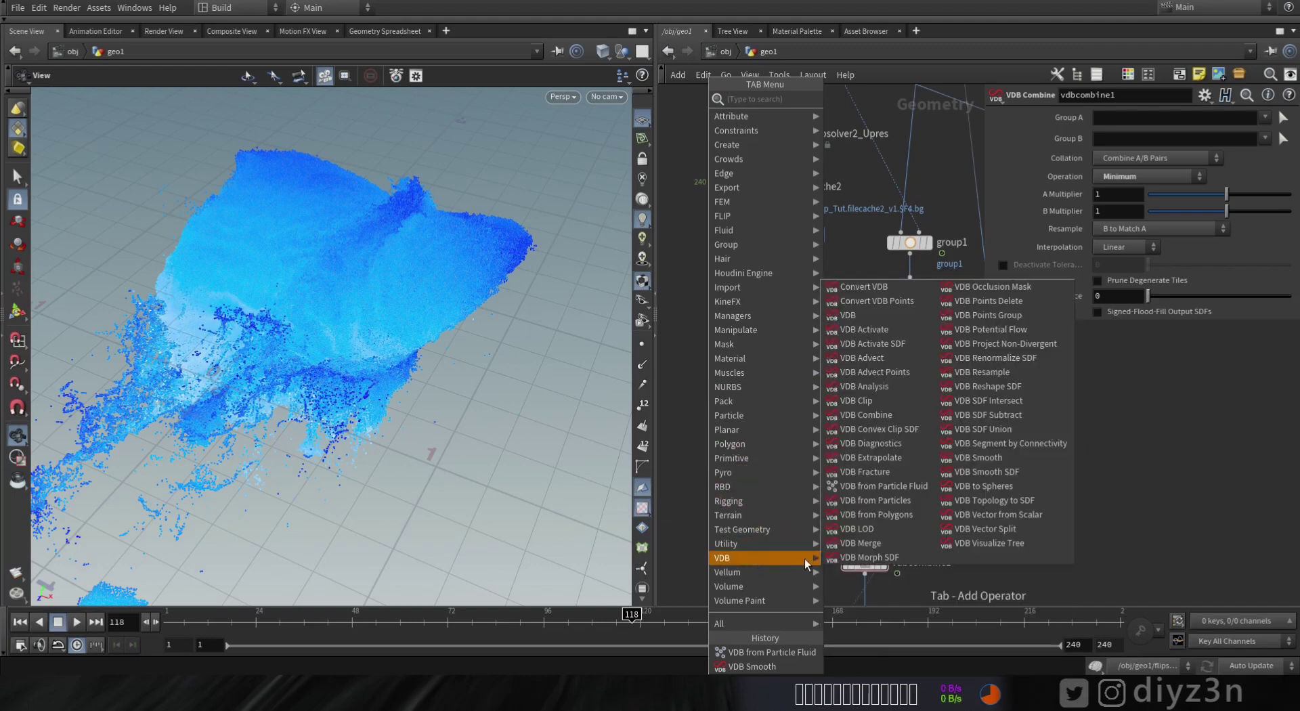
pyautogui.click(908, 492)
pyautogui.click(709, 371)
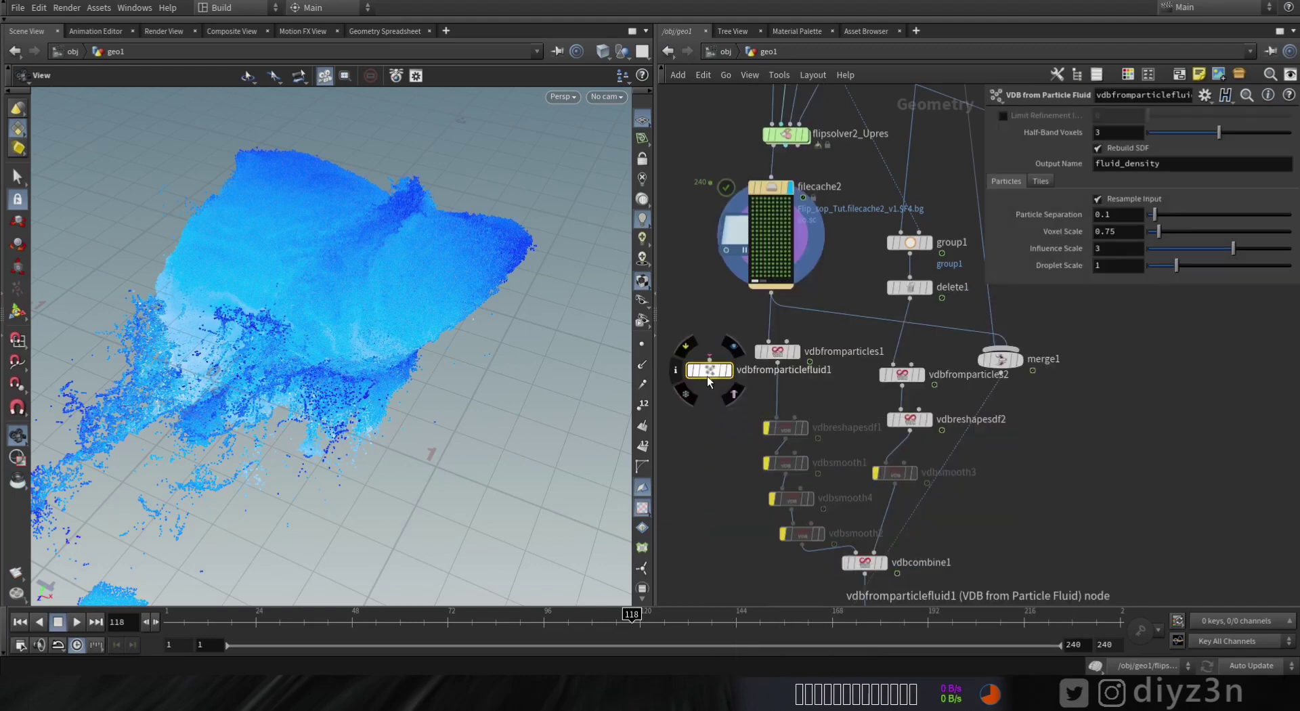
# Open the VDB from Particle Fluid help page, read how it compares to the older surfacing node, and close it
pyautogui.click(1289, 95)
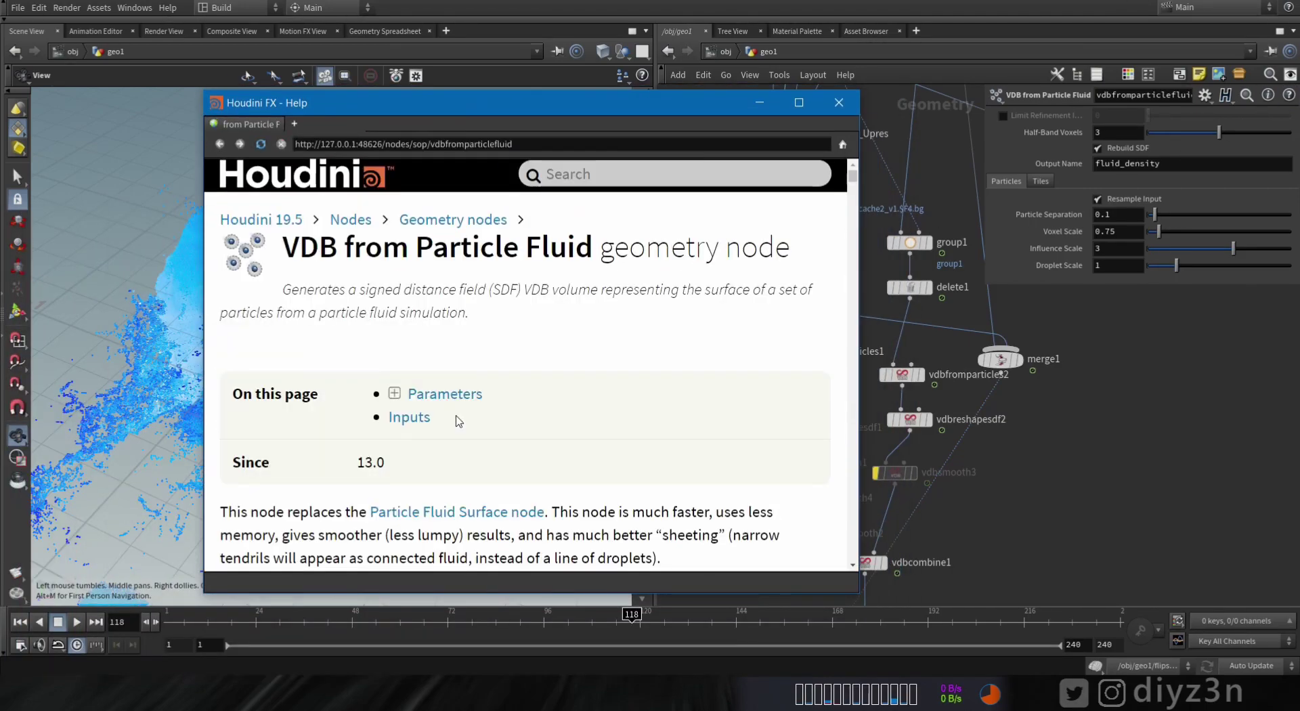
pyautogui.scroll(-3, 474, 483)
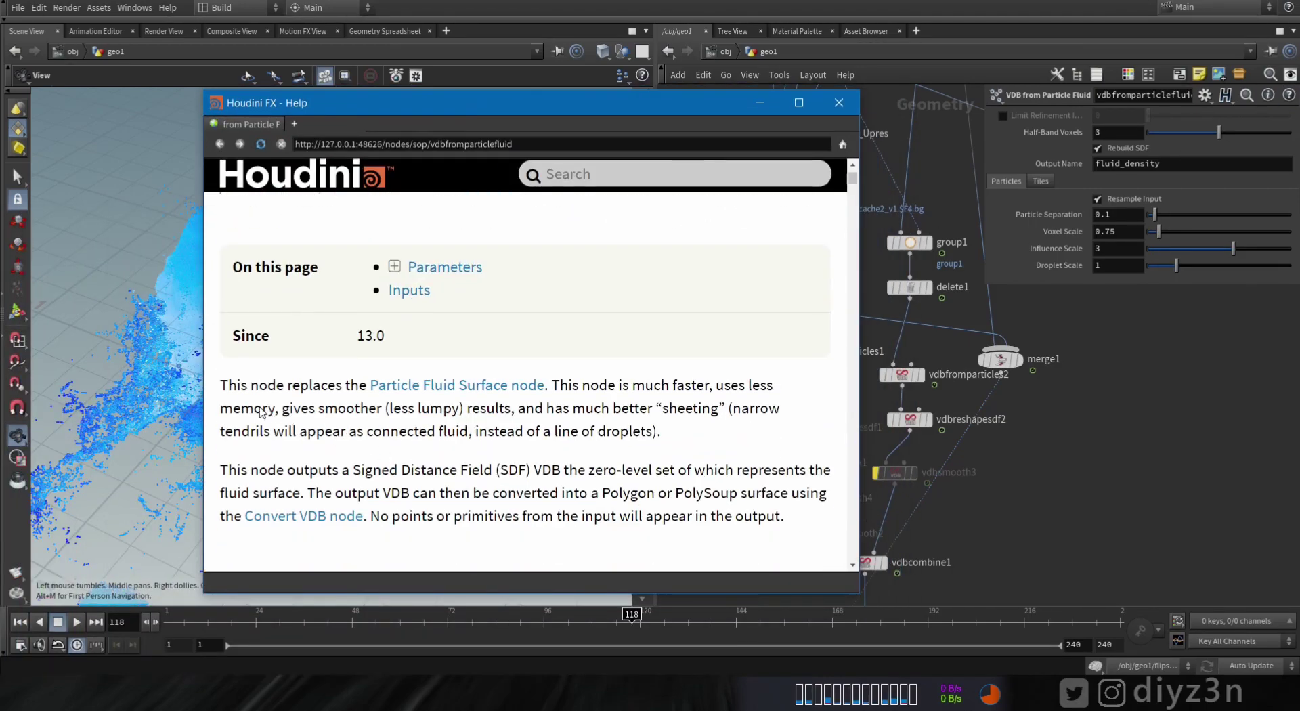
pyautogui.moveTo(262, 410); pyautogui.dragTo(680, 417)
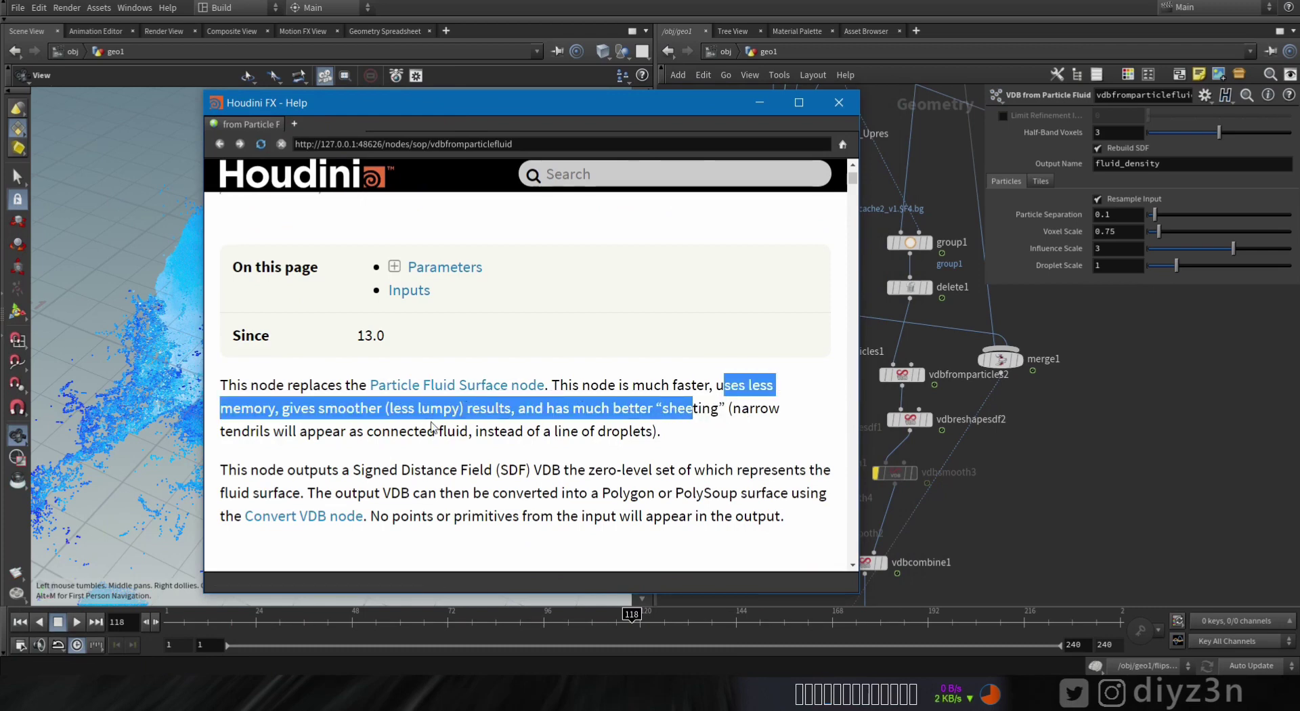
pyautogui.click(838, 103)
# Wire filecache2 into vdbfromparticlefluid1 and connect its output to vdbreshapesdf1 in place of vdbfromparticles1
pyautogui.scroll(5, 725, 402)
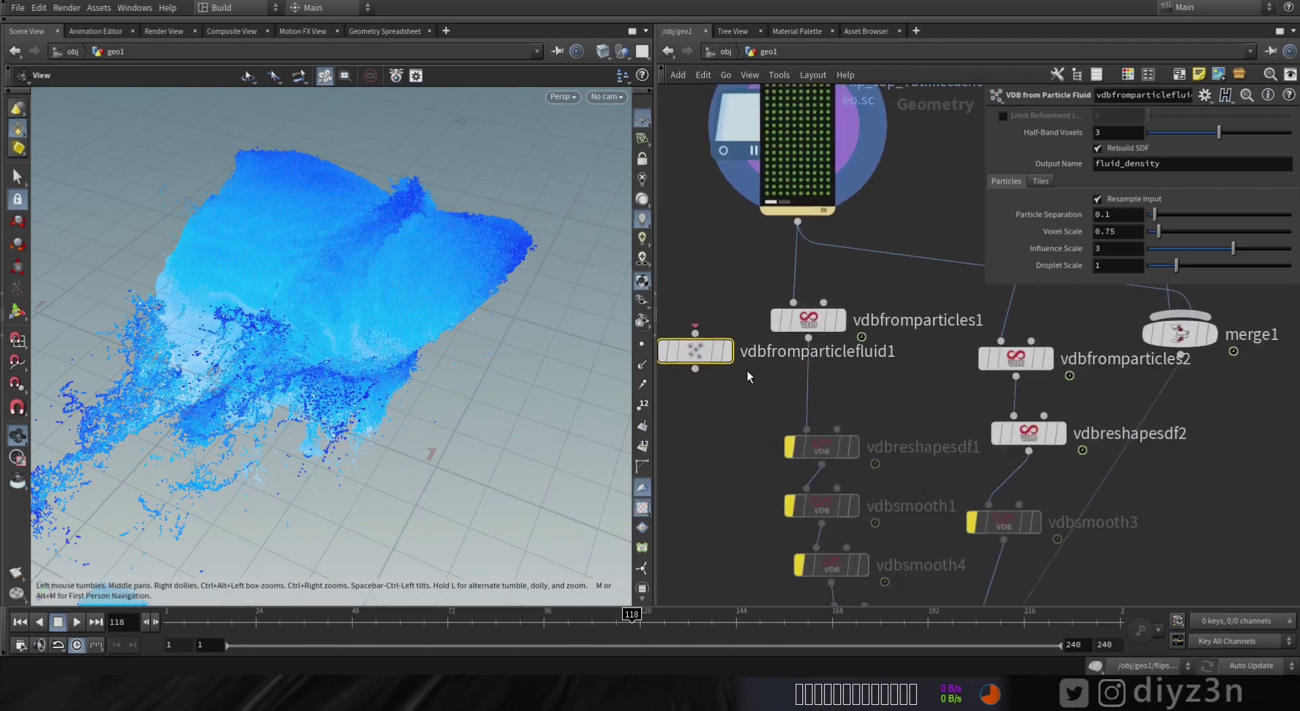
pyautogui.moveTo(704, 351); pyautogui.dragTo(713, 359)
pyautogui.click(704, 340)
pyautogui.click(798, 222)
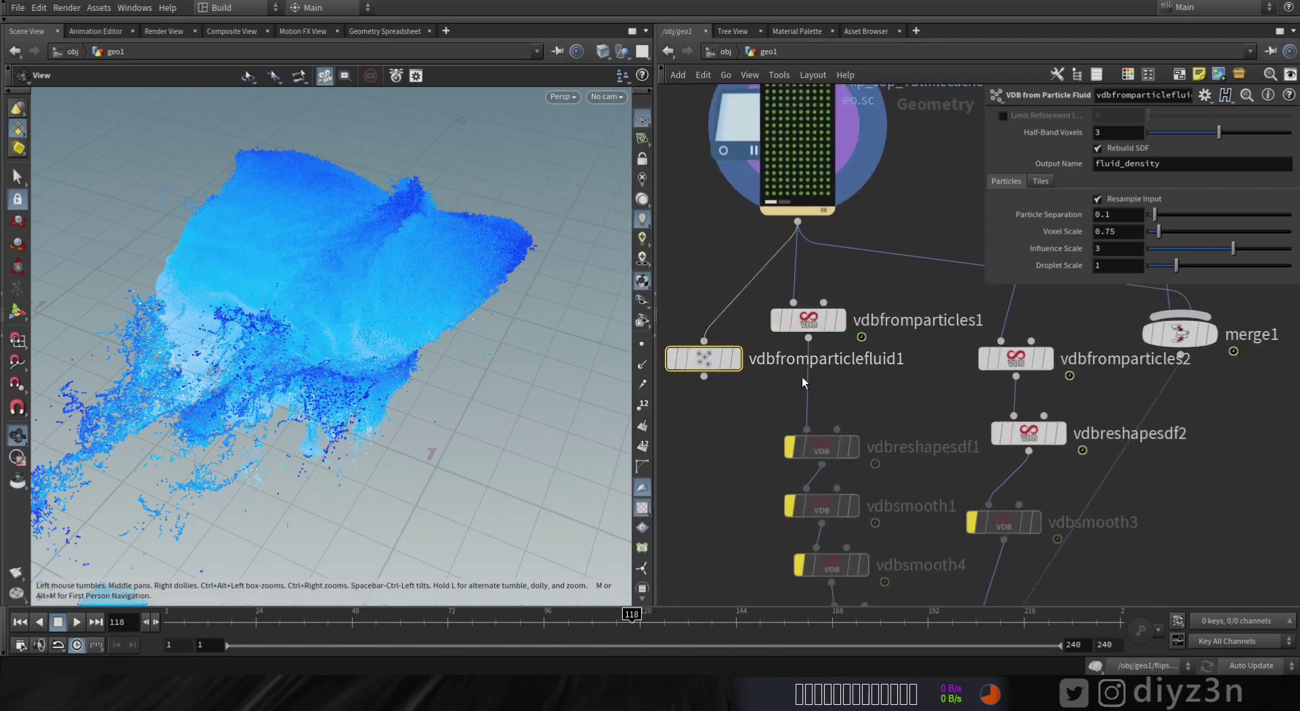
pyautogui.moveTo(805, 377); pyautogui.dragTo(739, 390)
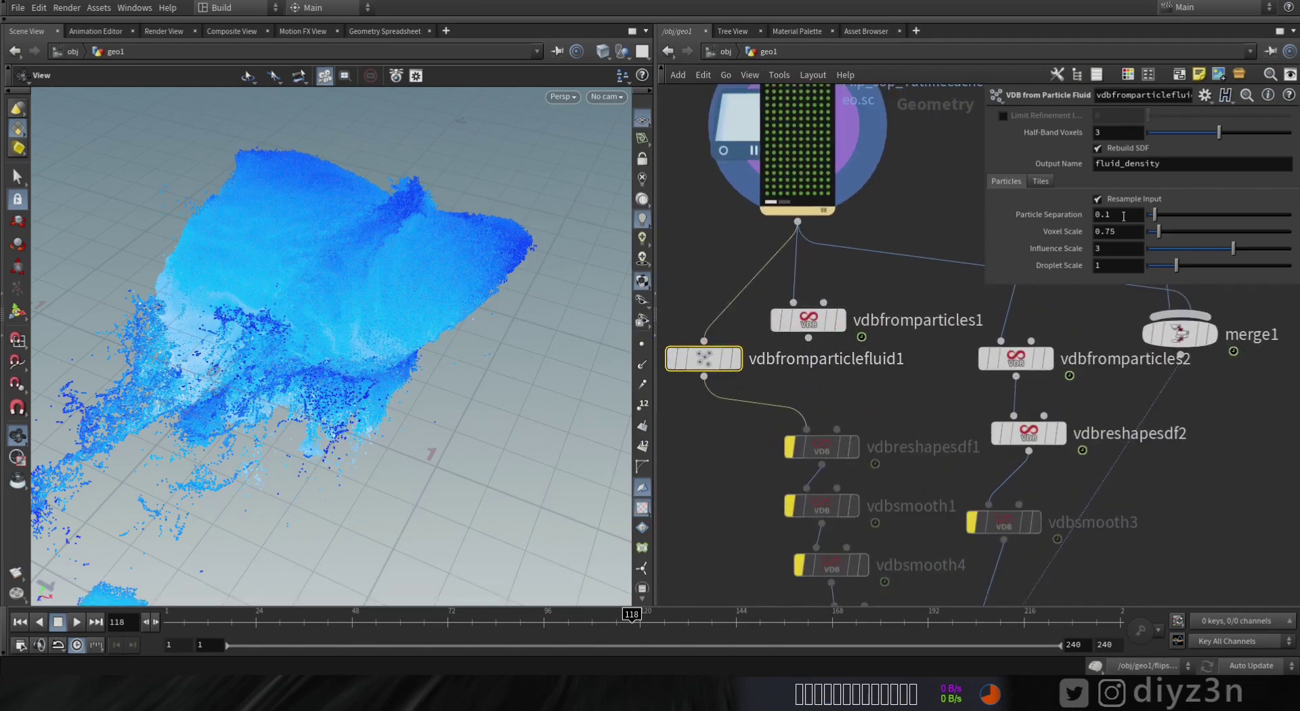
# Set vdbfromparticlefluid1's Particle Separation to 0.003 and Voxel Scale to 0.5
pyautogui.click(1123, 216)
pyautogui.press('BackSpace')
pyautogui.write('003')
pyautogui.click(1109, 231)
pyautogui.press('BackSpace')
pyautogui.press('Return')
# Display vdbcombine1 and inspect the seam between the fine and coarse surfaces up close
pyautogui.moveTo(765, 453); pyautogui.dragTo(786, 315, button='middle')
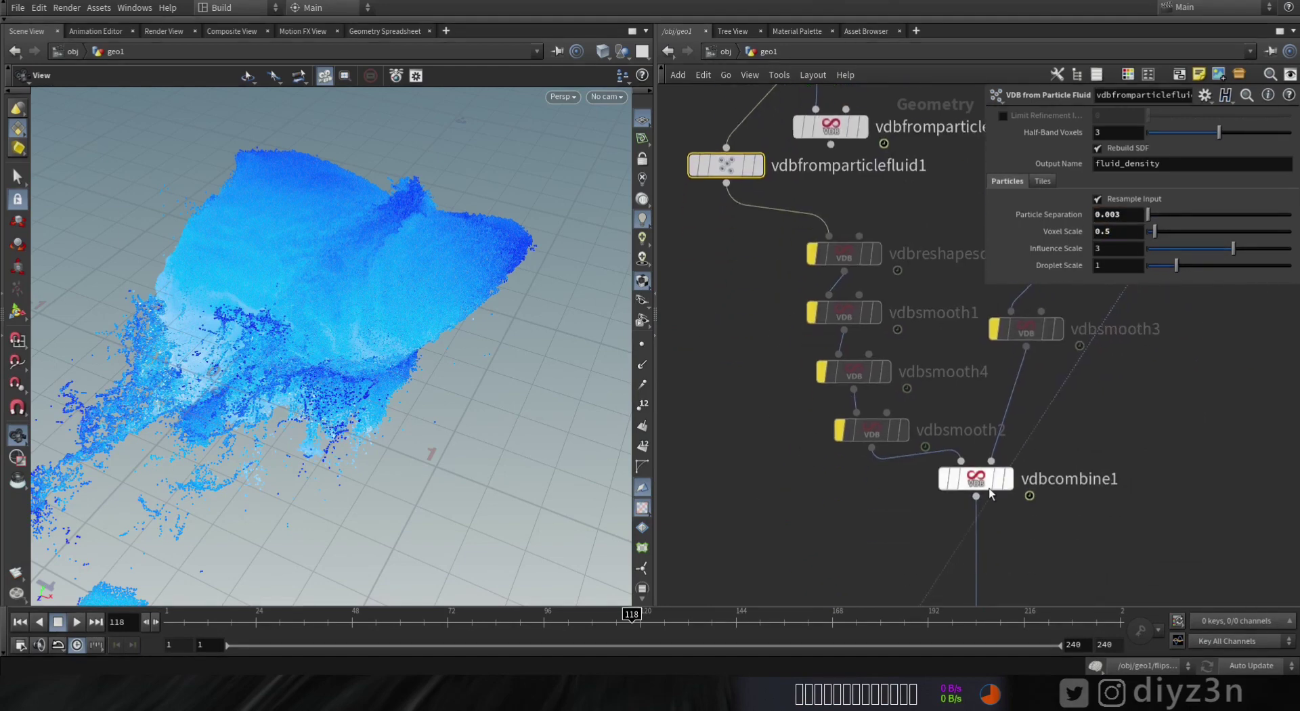
pyautogui.moveTo(991, 493)
pyautogui.click(1020, 443)
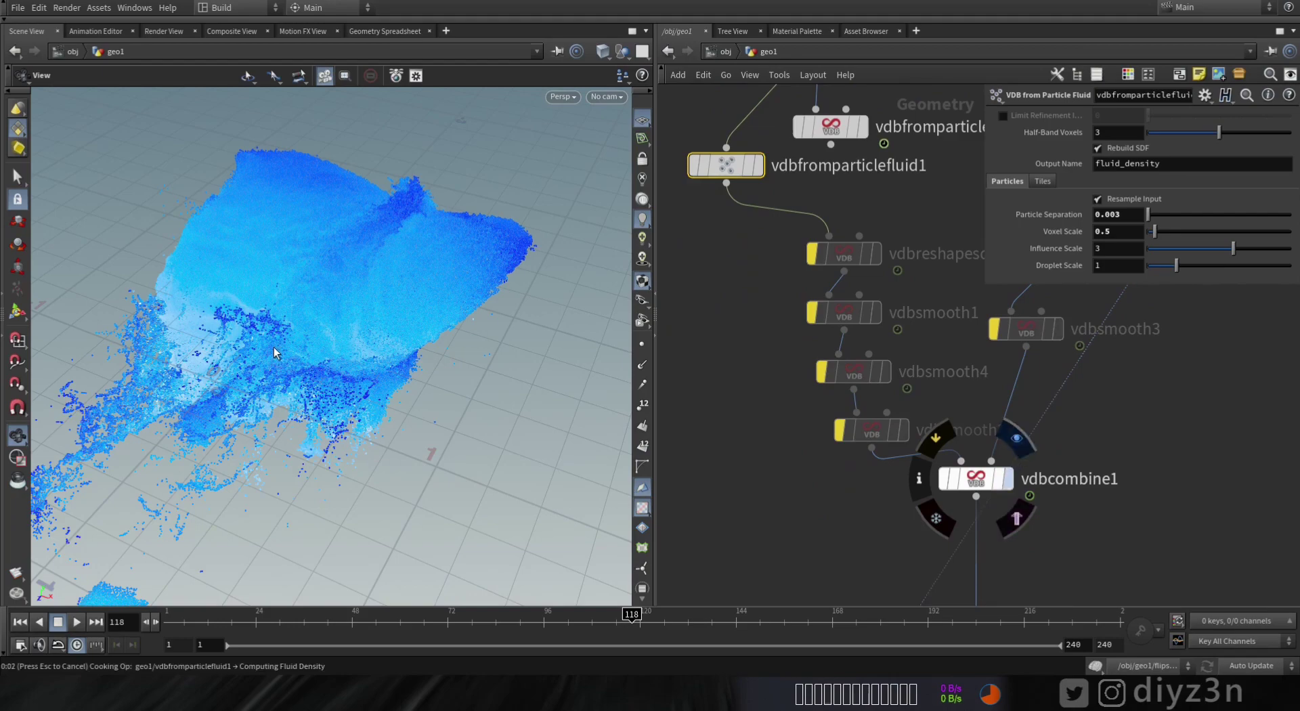
pyautogui.moveTo(342, 338); pyautogui.dragTo(511, 310)
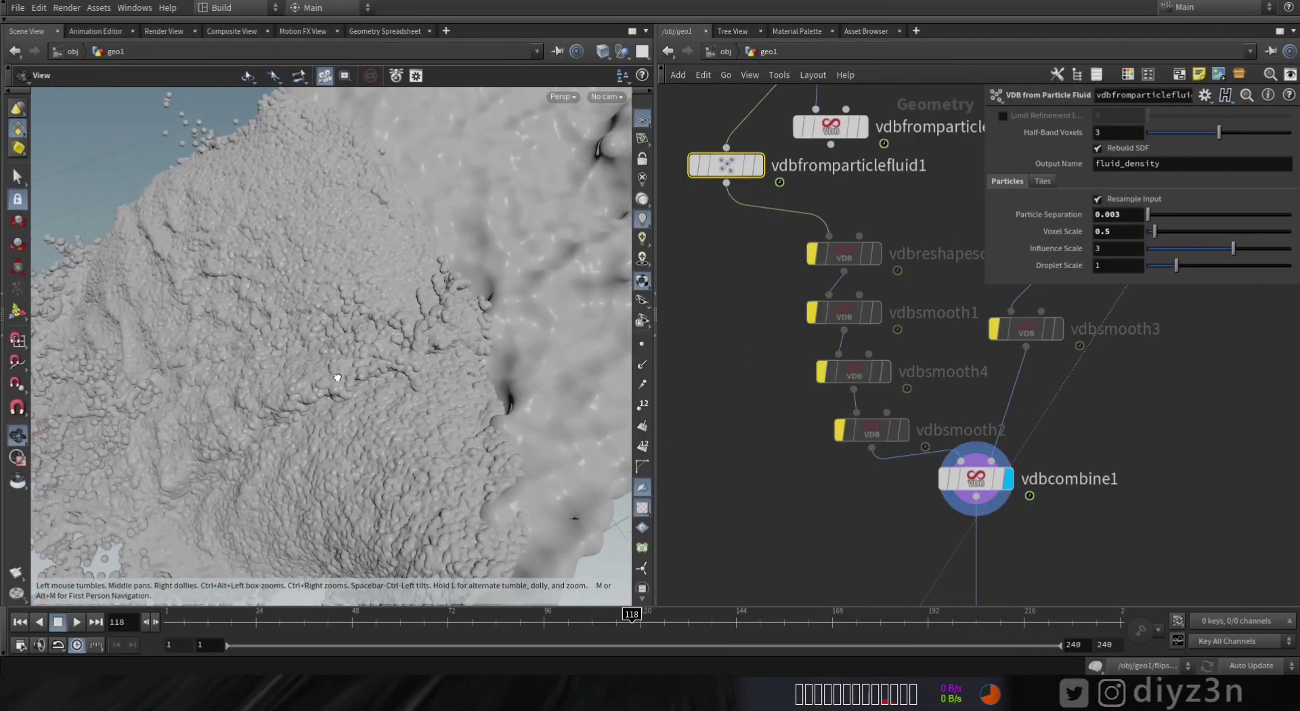
pyautogui.moveTo(335, 375); pyautogui.dragTo(301, 324)
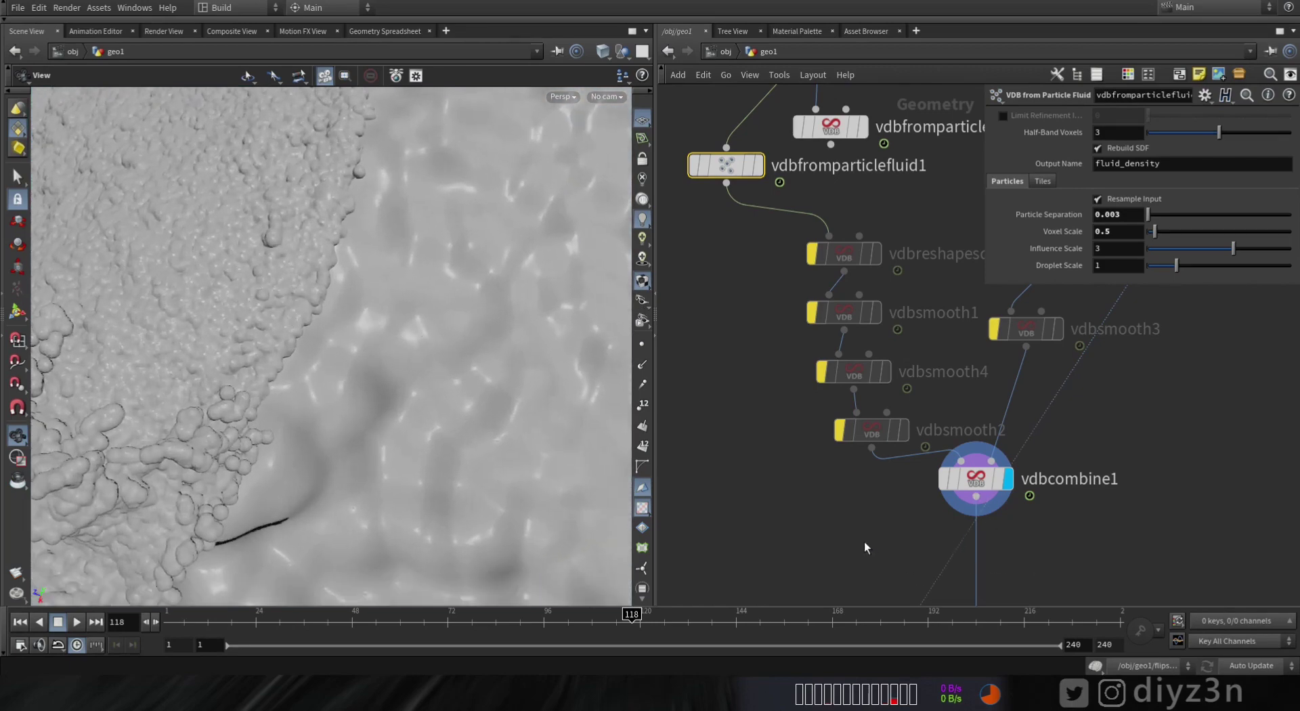
# Insert a VDB Smooth node on the wire below vdbcombine1
pyautogui.moveTo(1036, 552); pyautogui.dragTo(964, 437, button='middle')
pyautogui.press('Tab')
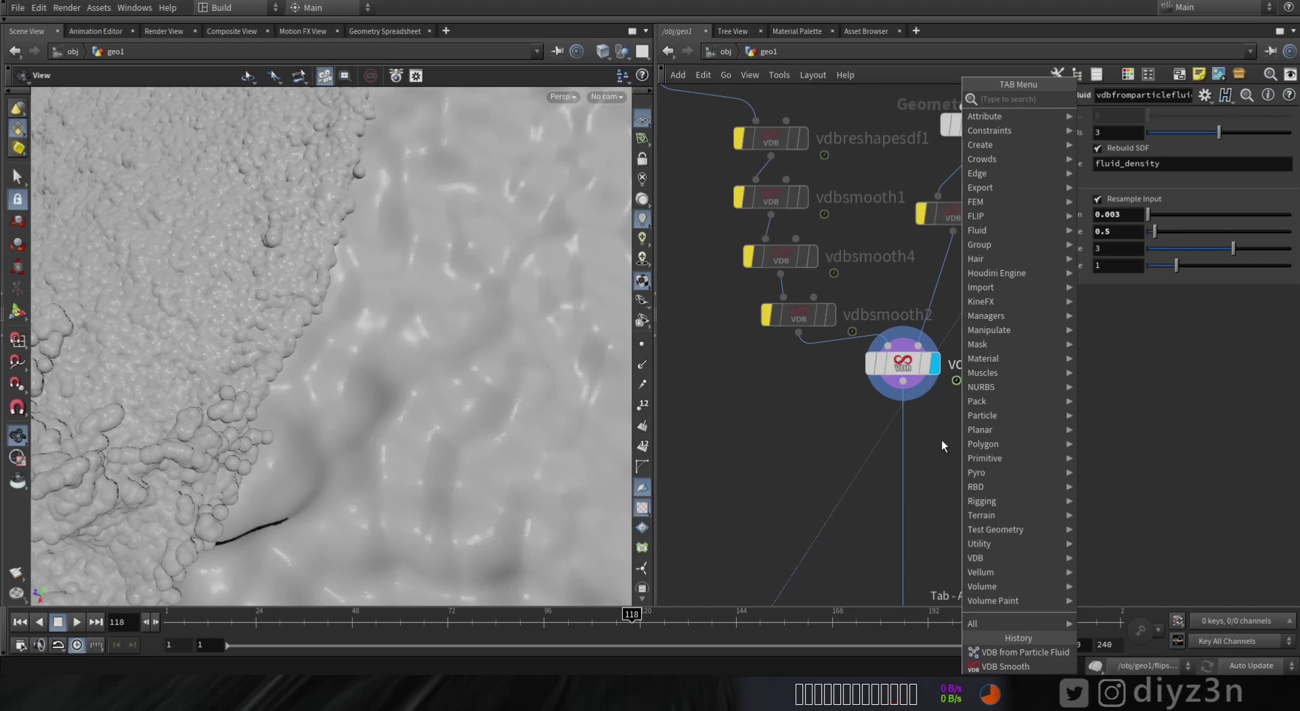
pyautogui.write('smo')
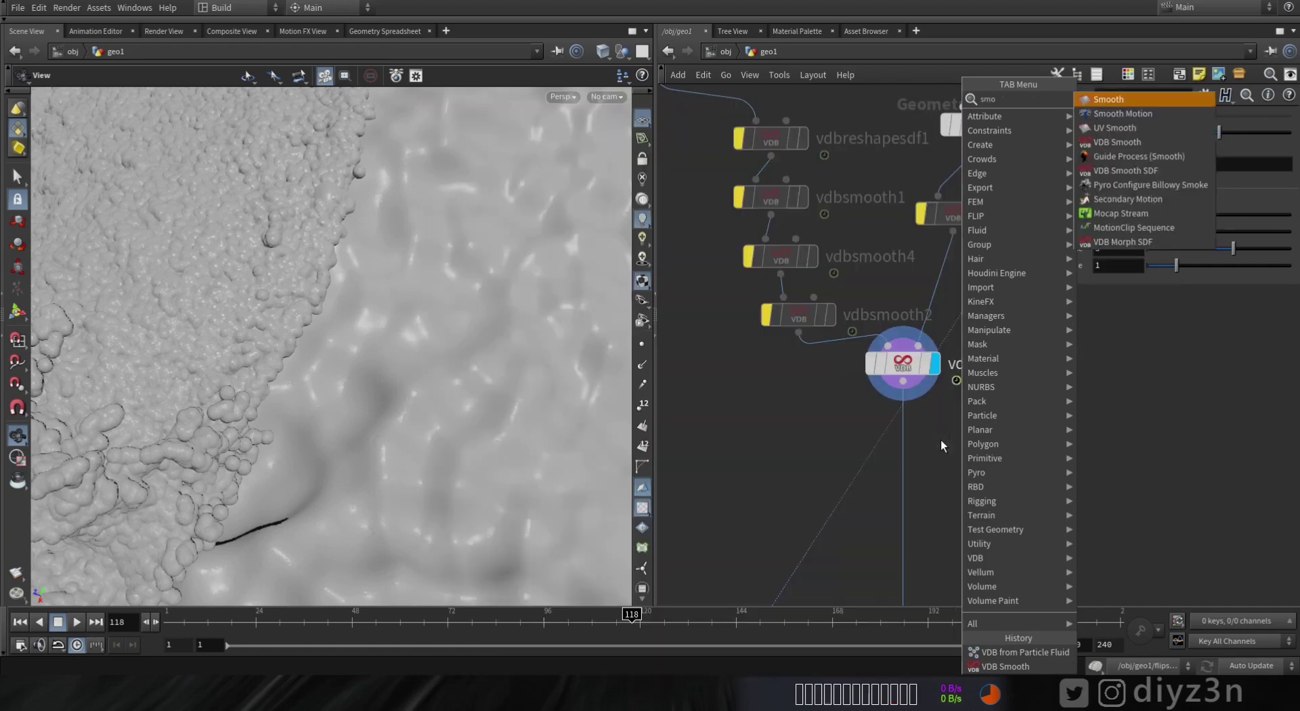
pyautogui.click(1116, 142)
pyautogui.click(904, 479)
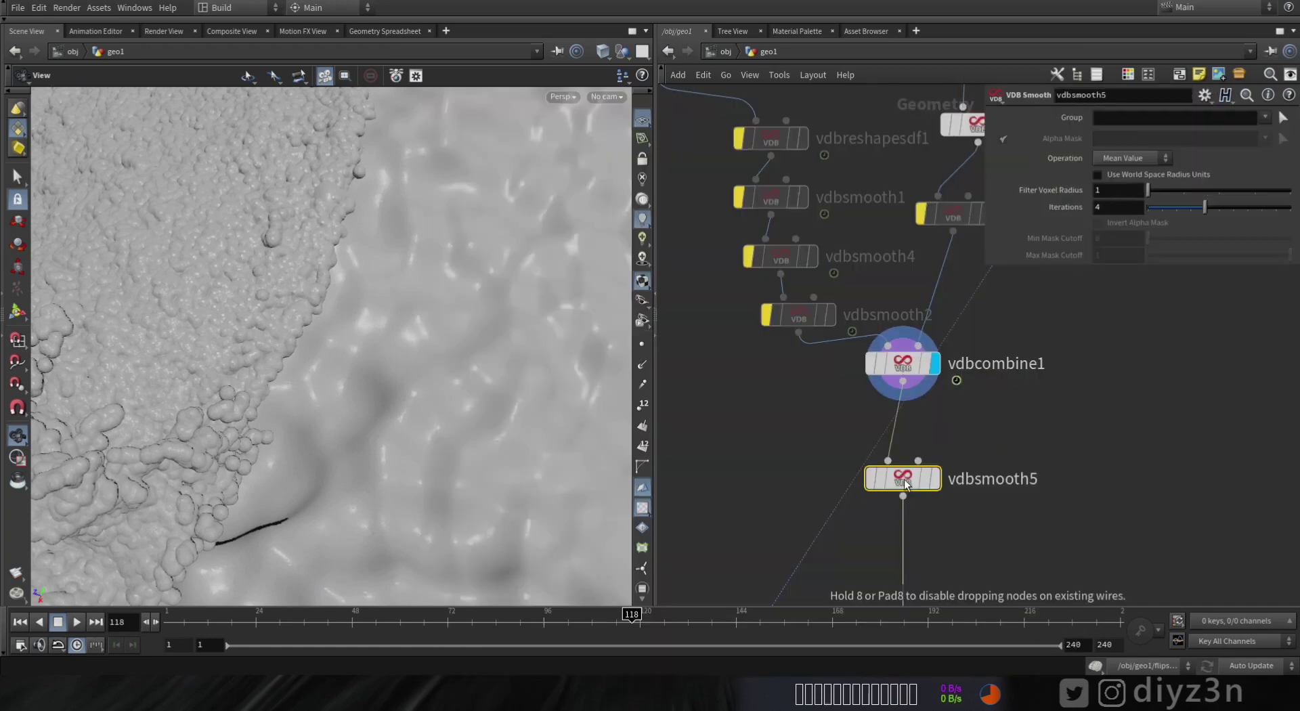
# Display vdbsmooth5, set its Operation to Gaussian, Filter Voxel Radius to 3 and Iterations to 6, and inspect the surface
pyautogui.moveTo(943, 448)
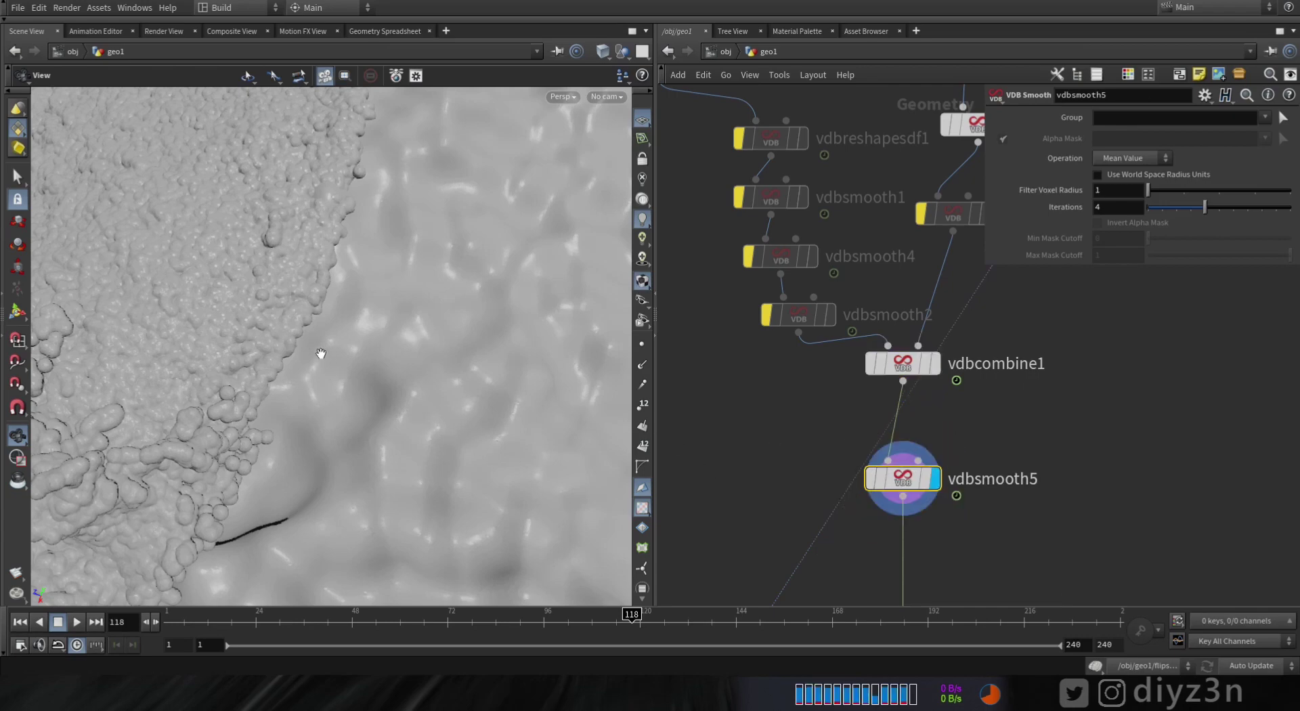
pyautogui.click(1121, 158)
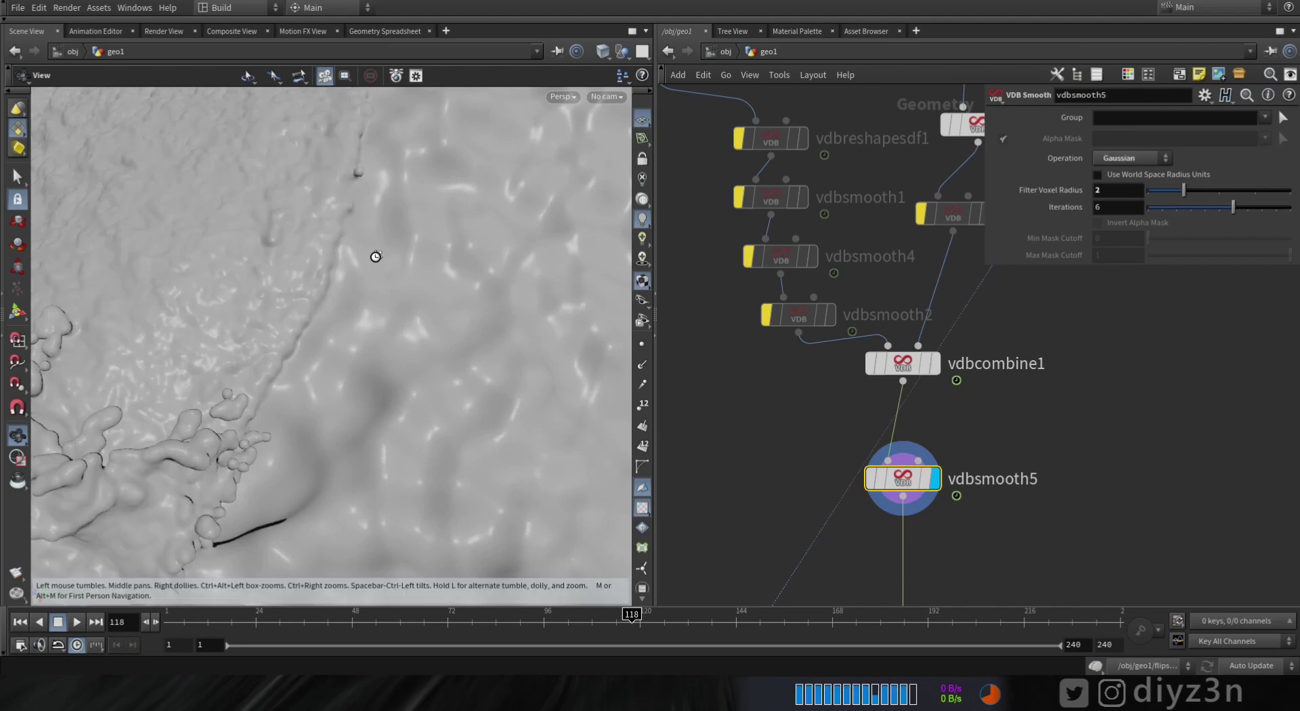
pyautogui.moveTo(339, 262)
pyautogui.mouseDown()
pyautogui.moveTo(336, 287)
pyautogui.moveTo(360, 275)
pyautogui.mouseUp()
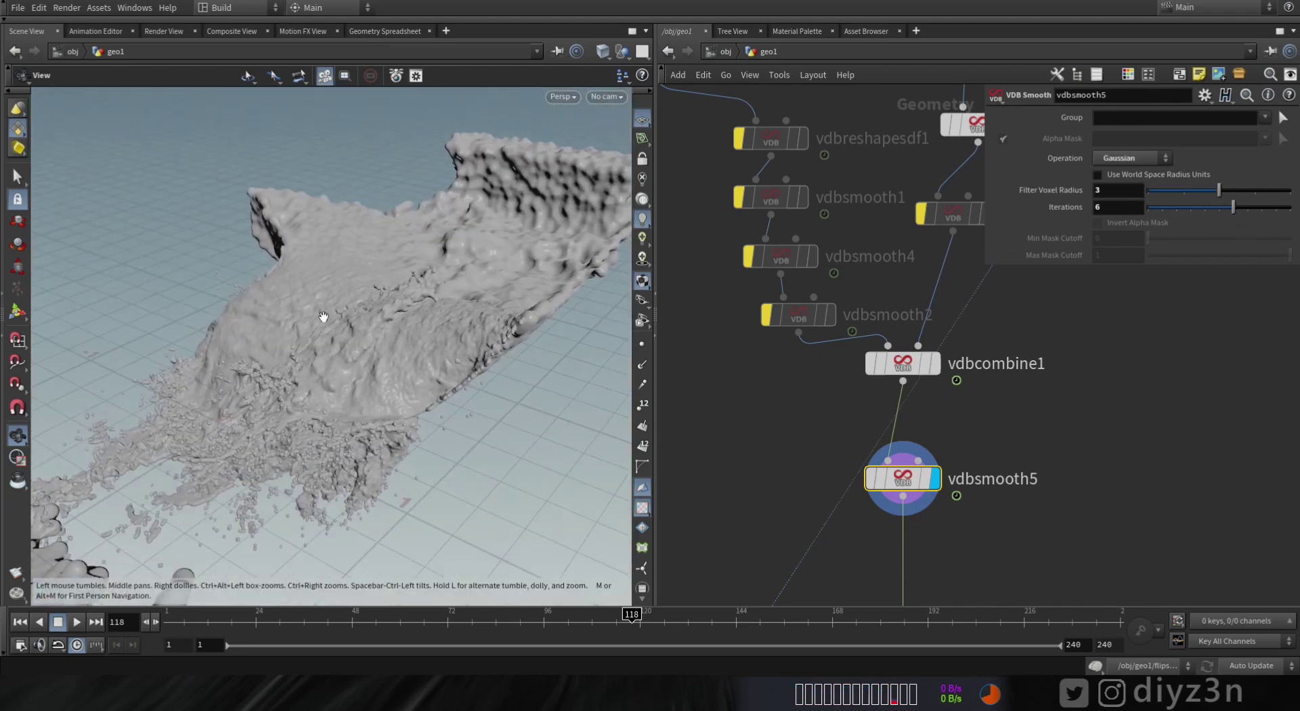
pyautogui.moveTo(319, 305); pyautogui.dragTo(388, 342)
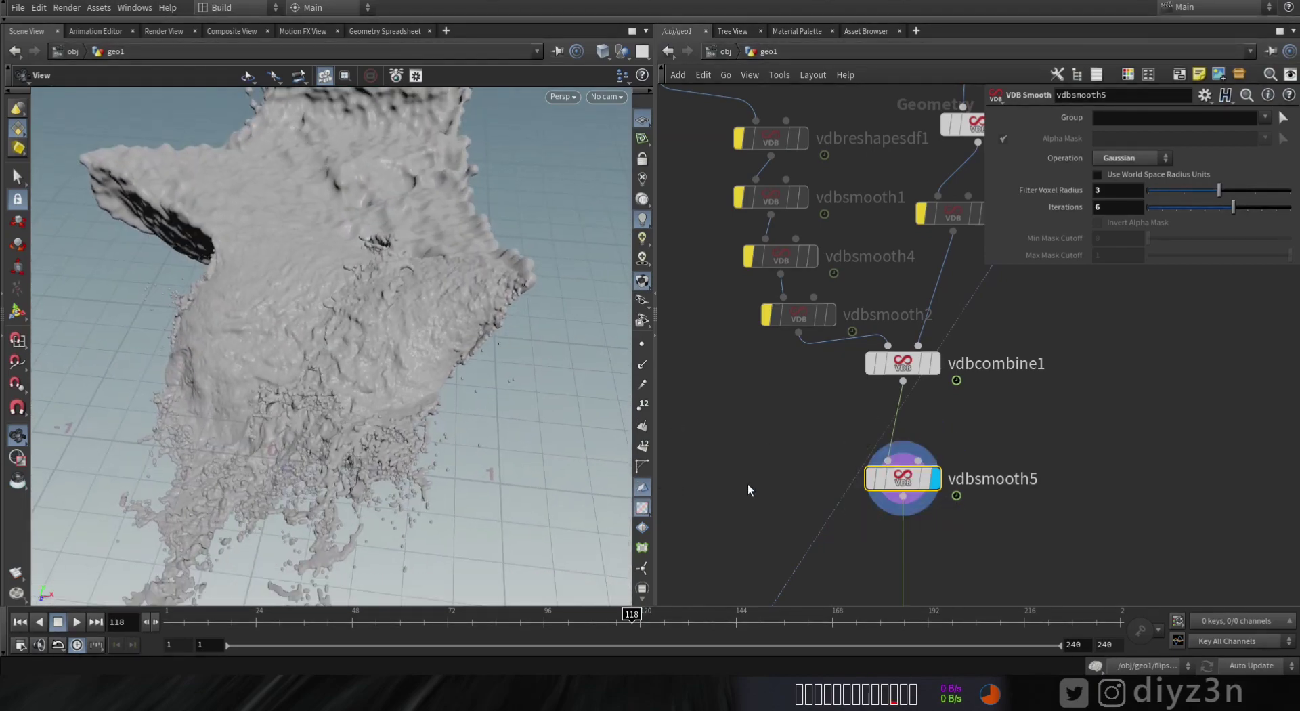
# Insert a Convert VDB node between vdbsmooth5 and filecache3 and display it
pyautogui.moveTo(768, 431); pyautogui.dragTo(718, 366, button='middle')
pyautogui.press('Tab')
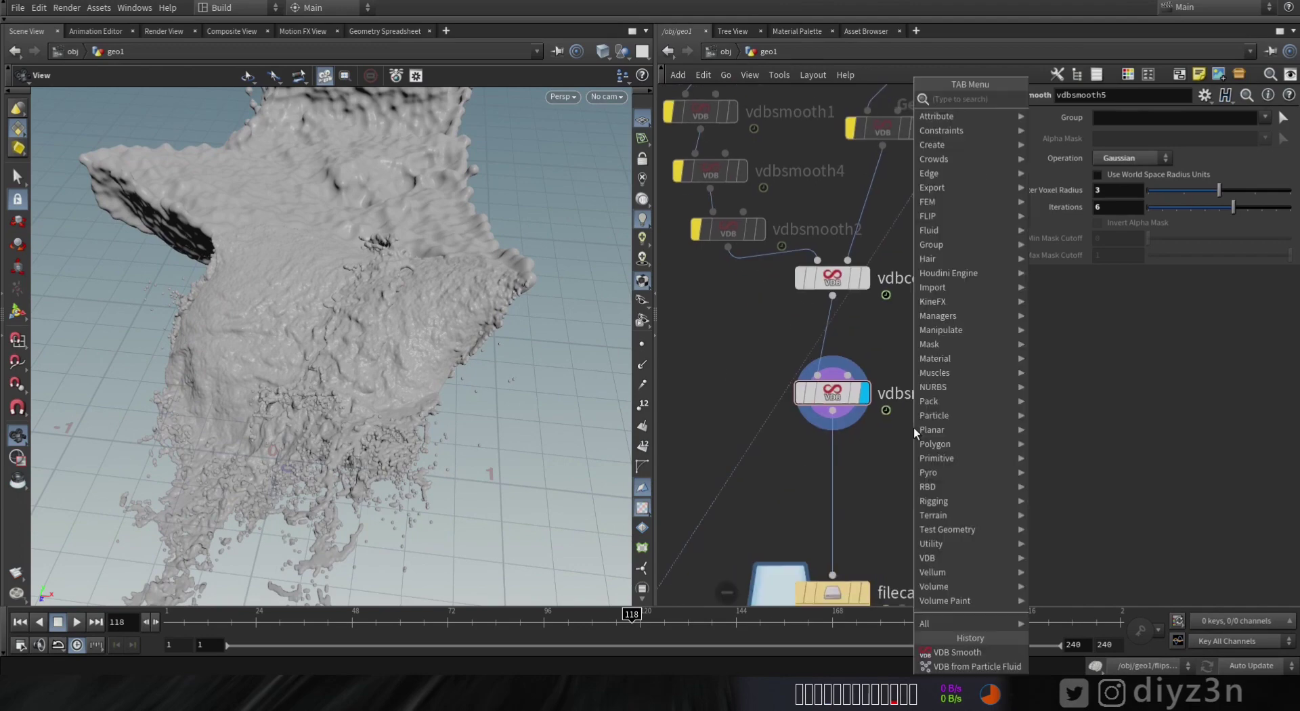
pyautogui.write('vdbco')
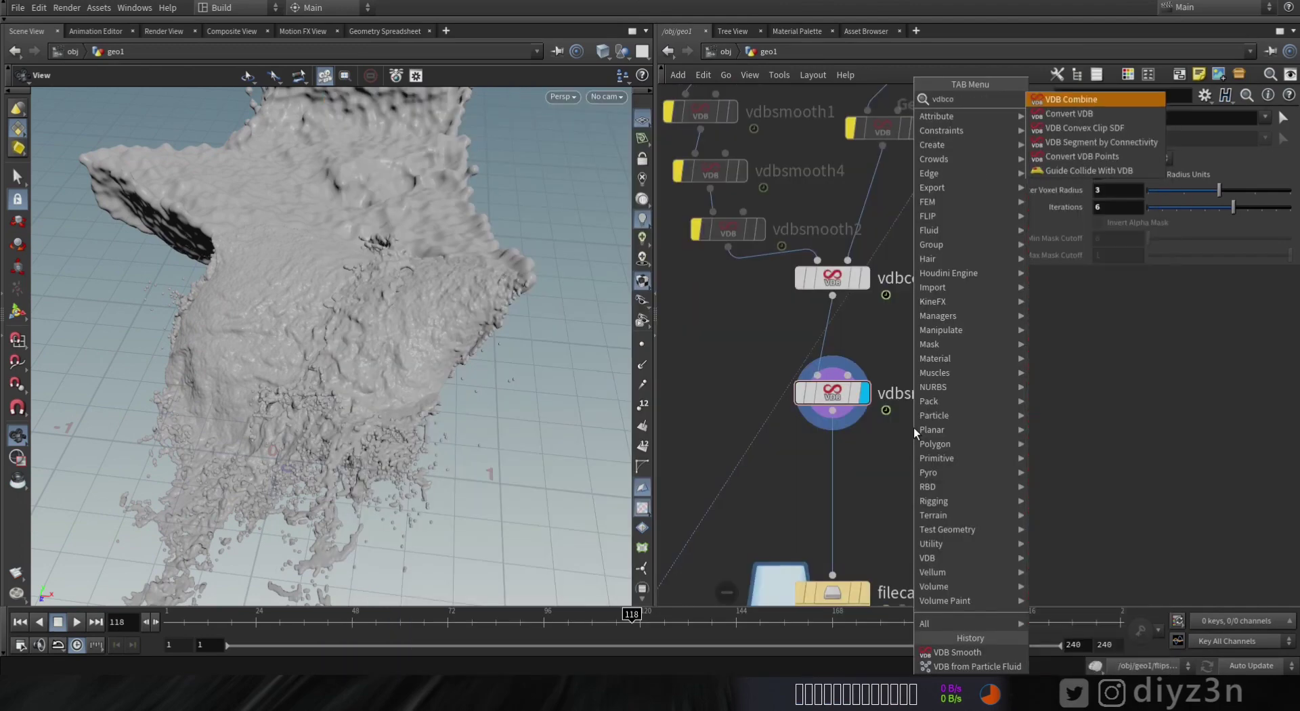
pyautogui.click(1055, 128)
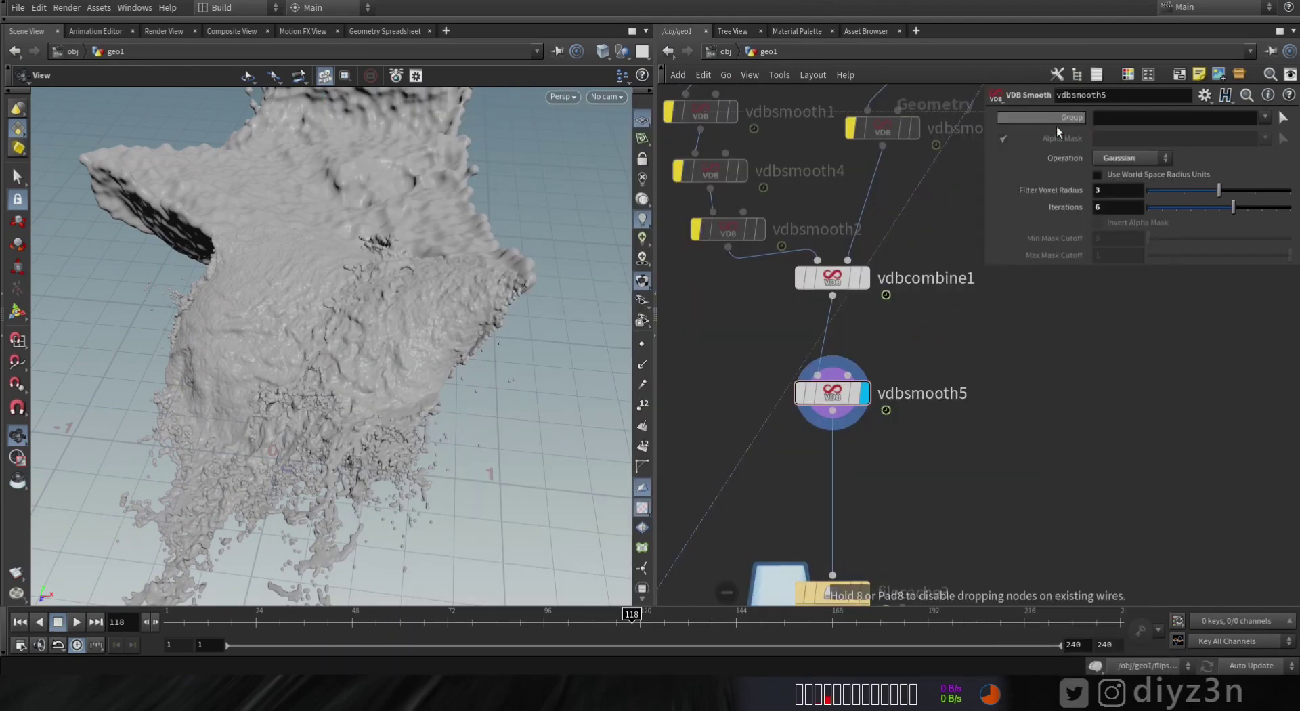
pyautogui.click(835, 470)
pyautogui.moveTo(835, 467)
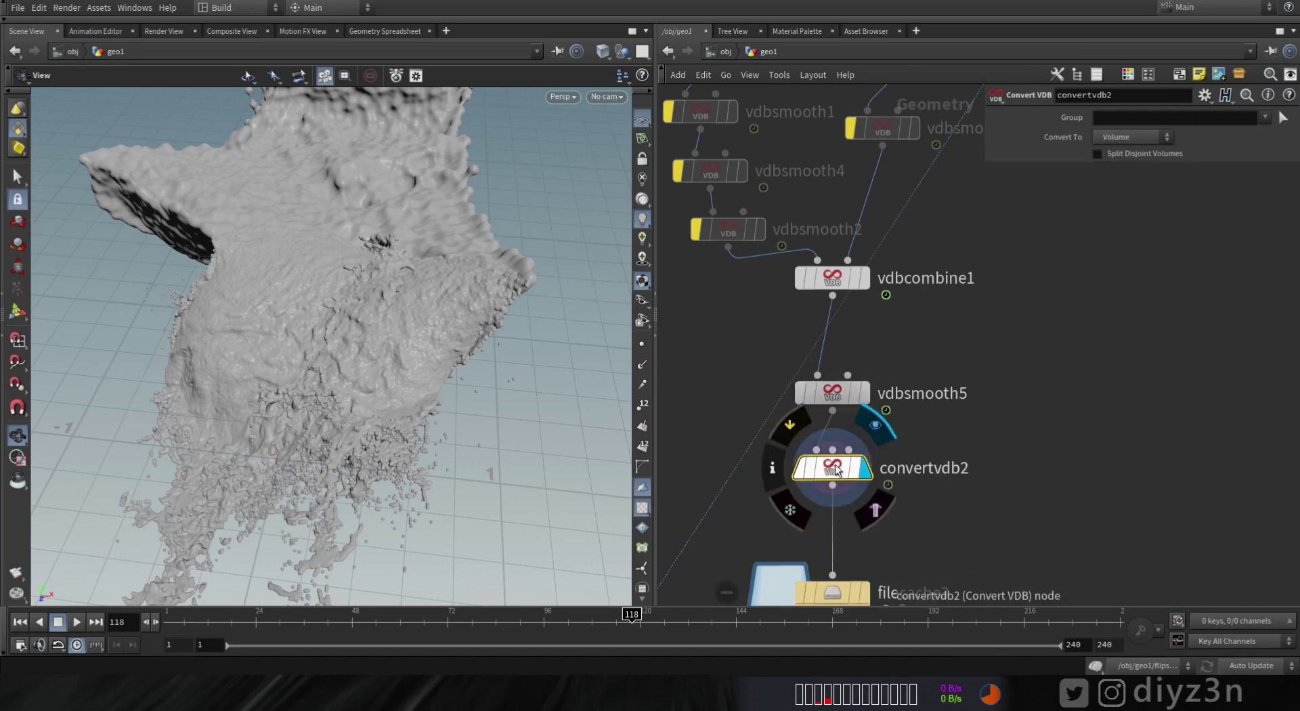
# Set convertvdb2's Convert To option to Polygons and look over the resulting mesh
pyautogui.click(1130, 138)
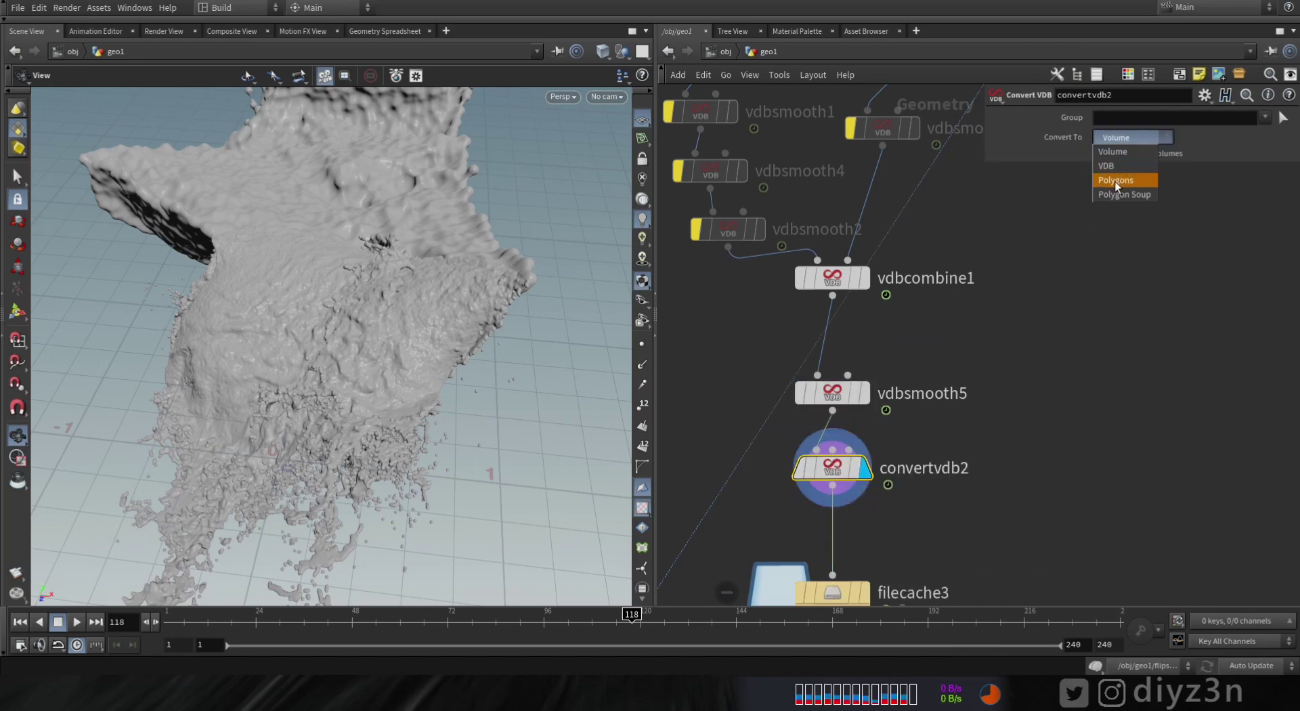
pyautogui.click(1114, 180)
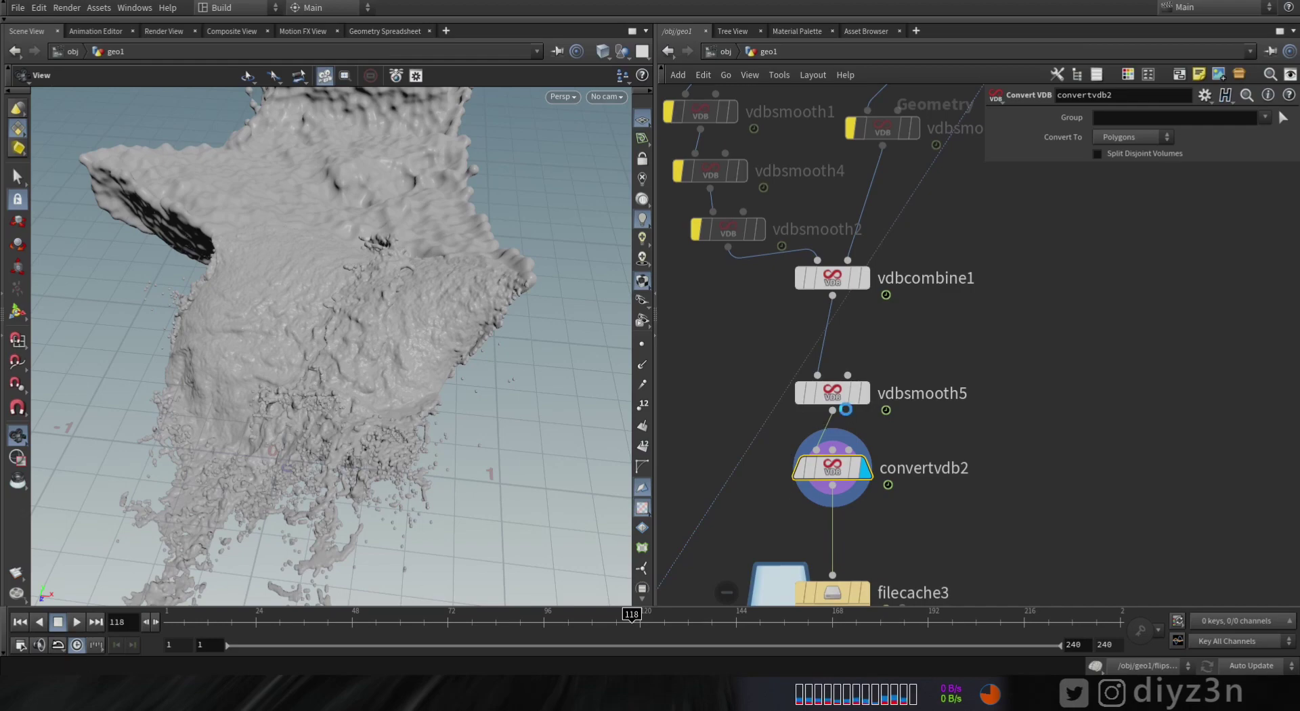
pyautogui.scroll(3, 418, 291)
pyautogui.moveTo(417, 290); pyautogui.dragTo(323, 412)
pyautogui.scroll(-3, 322, 412)
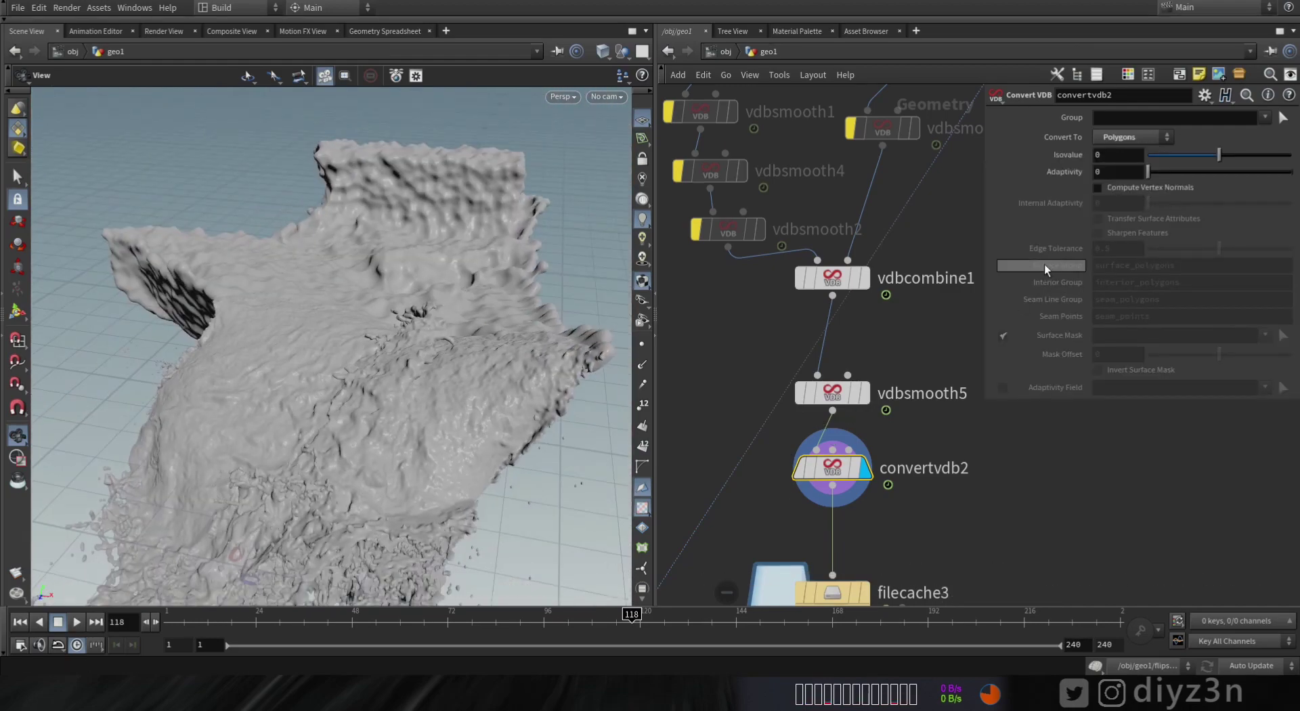
# Set convertvdb2's Adaptivity to 0.3 and switch the viewport shading to show the wireframe over the shaded mesh
pyautogui.click(1113, 175)
pyautogui.click(562, 102)
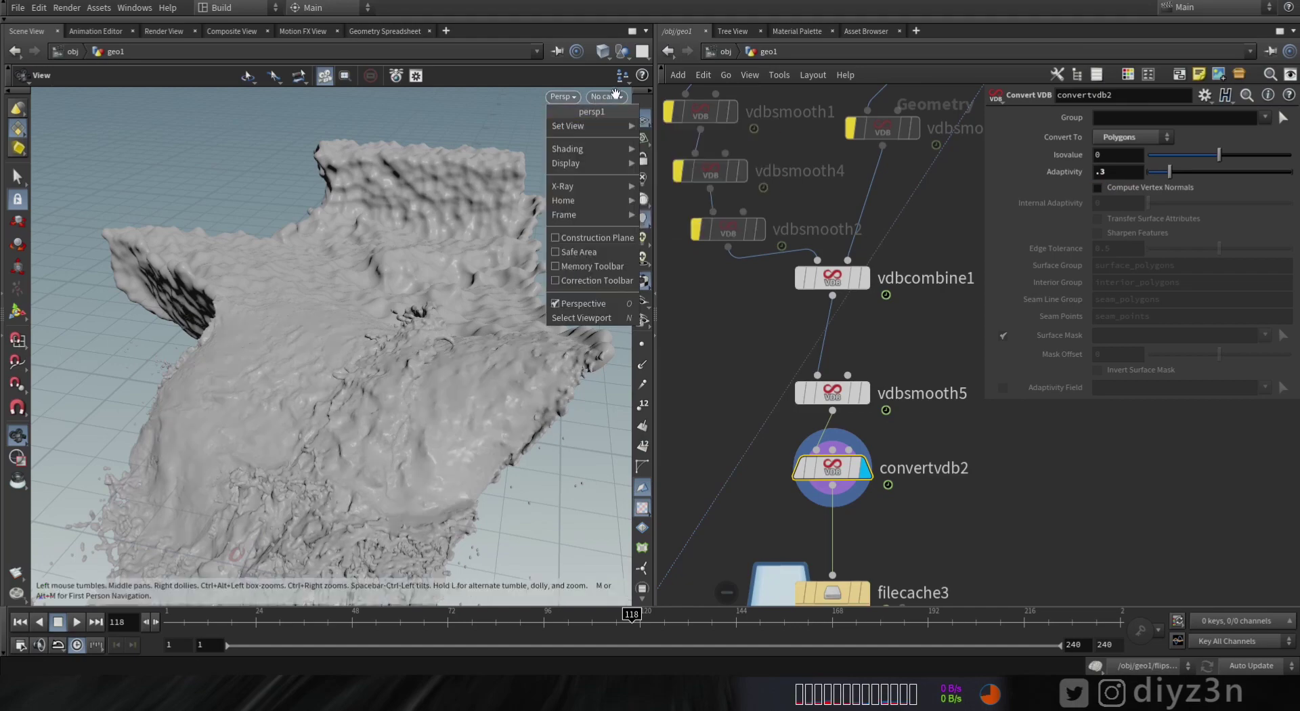
pyautogui.moveTo(583, 148)
pyautogui.click(676, 306)
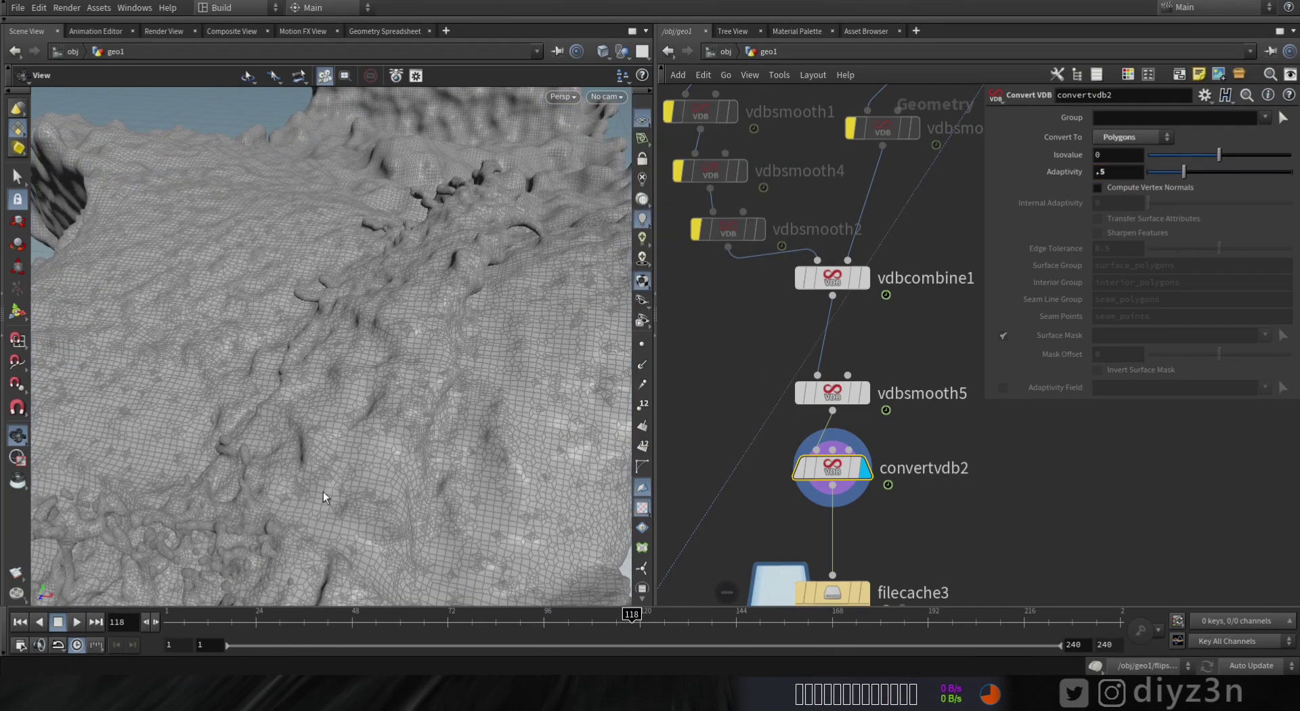
# Inspect the mesh's polygon density up close and set convertvdb2's Adaptivity to 0.25
pyautogui.moveTo(377, 506); pyautogui.dragTo(223, 442, button='right')
pyautogui.moveTo(224, 441); pyautogui.dragTo(274, 474)
pyautogui.click(1129, 173)
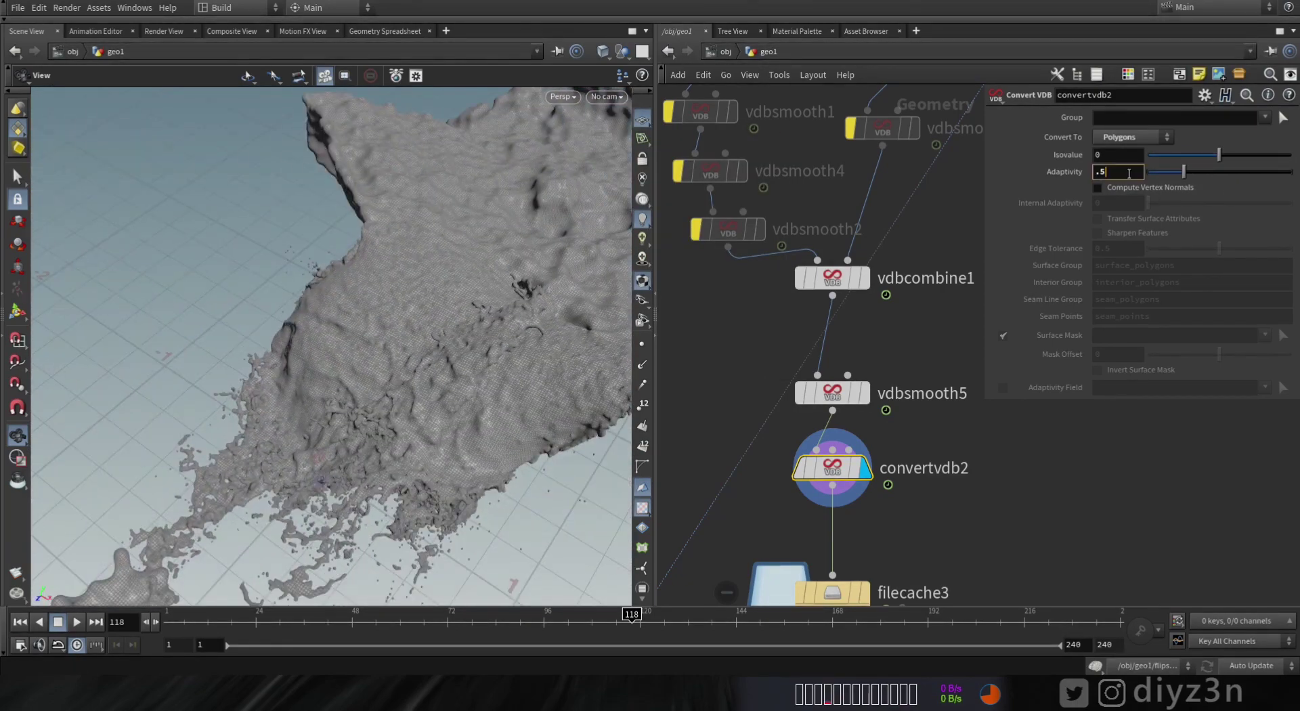
pyautogui.keyDown('alt'); pyautogui.moveTo(401, 343); pyautogui.dragTo(398, 446); pyautogui.keyUp('alt')
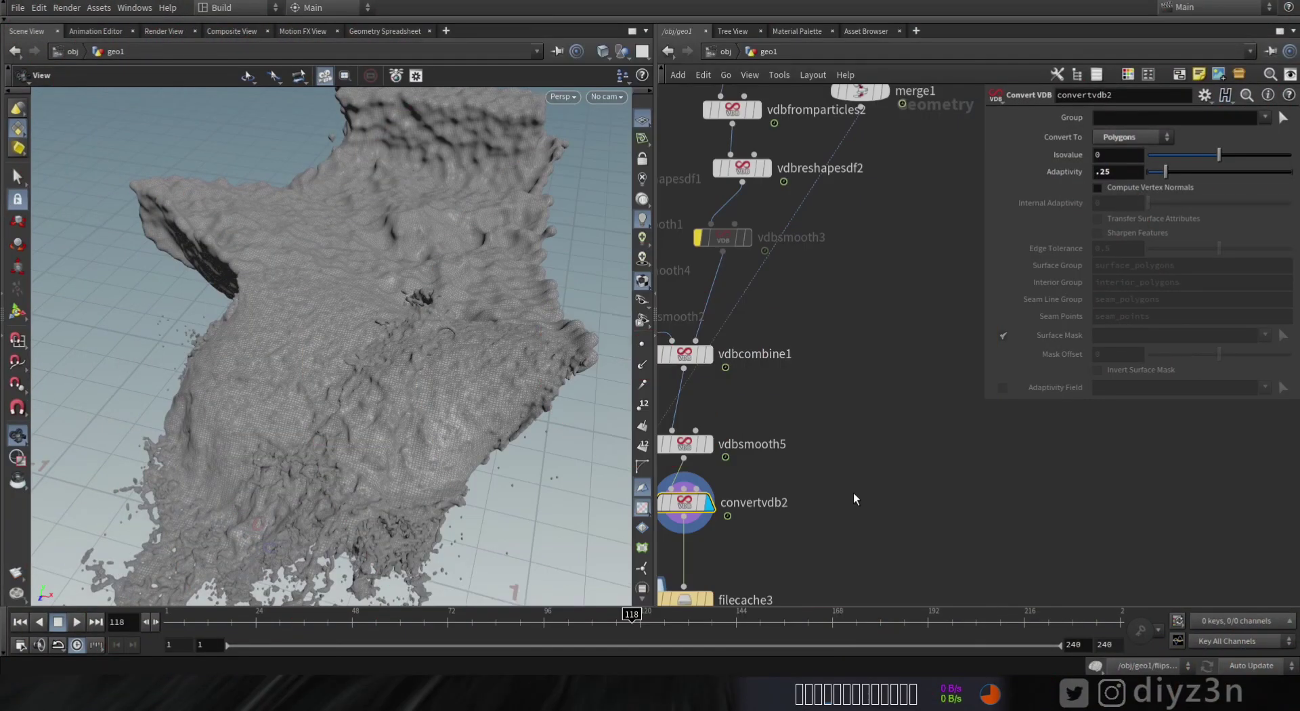
# Add an Attribute Transfer node in the empty network area beside filecache3
pyautogui.press('Tab')
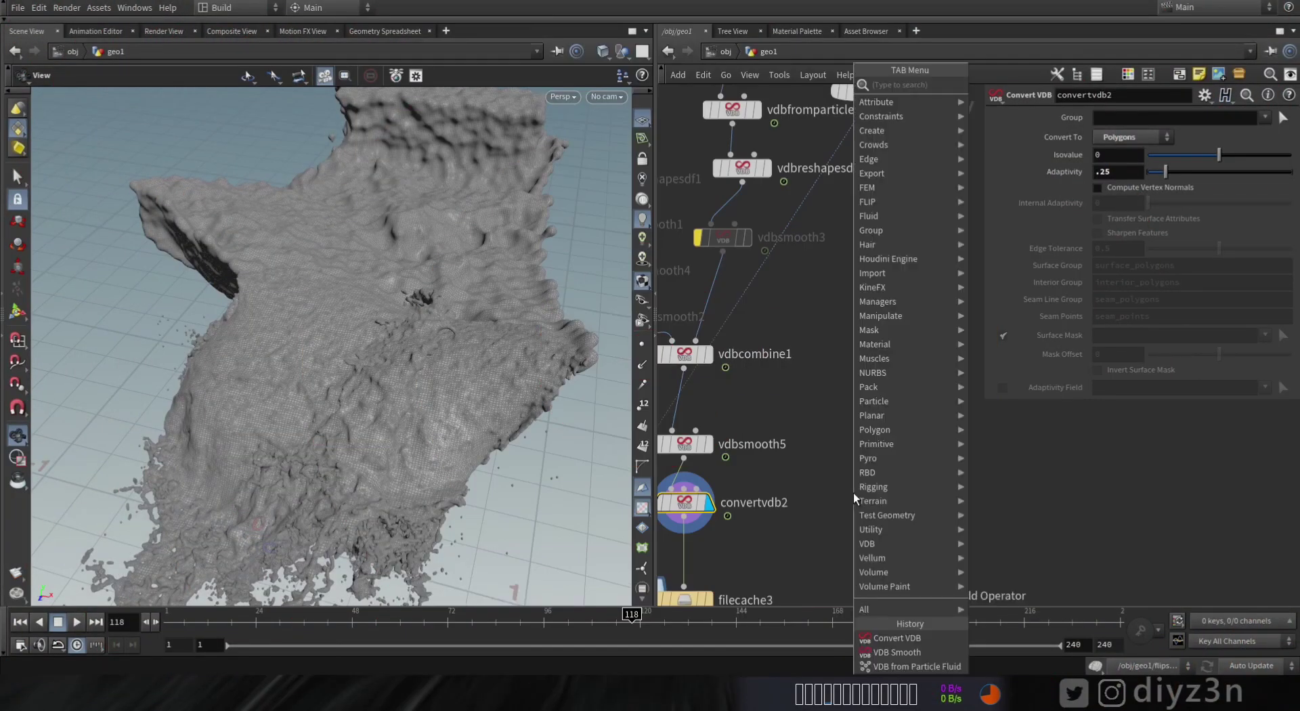
pyautogui.write('trans')
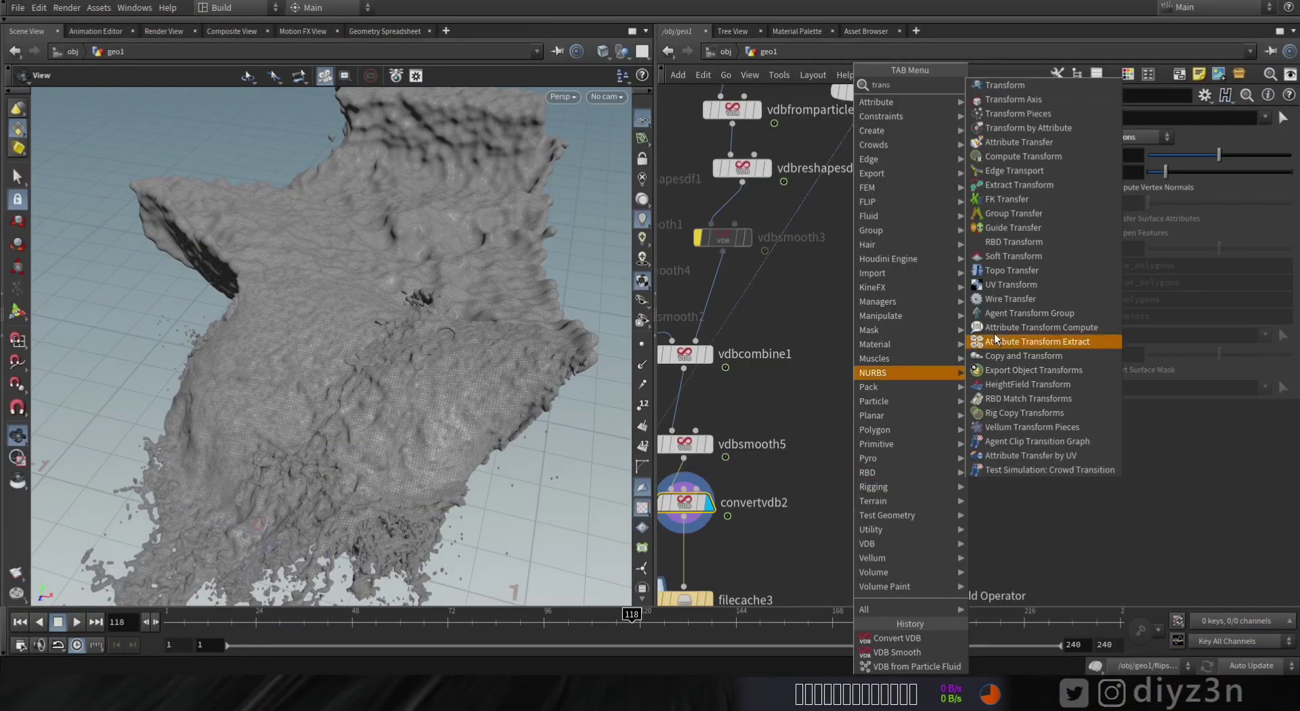
pyautogui.click(1015, 142)
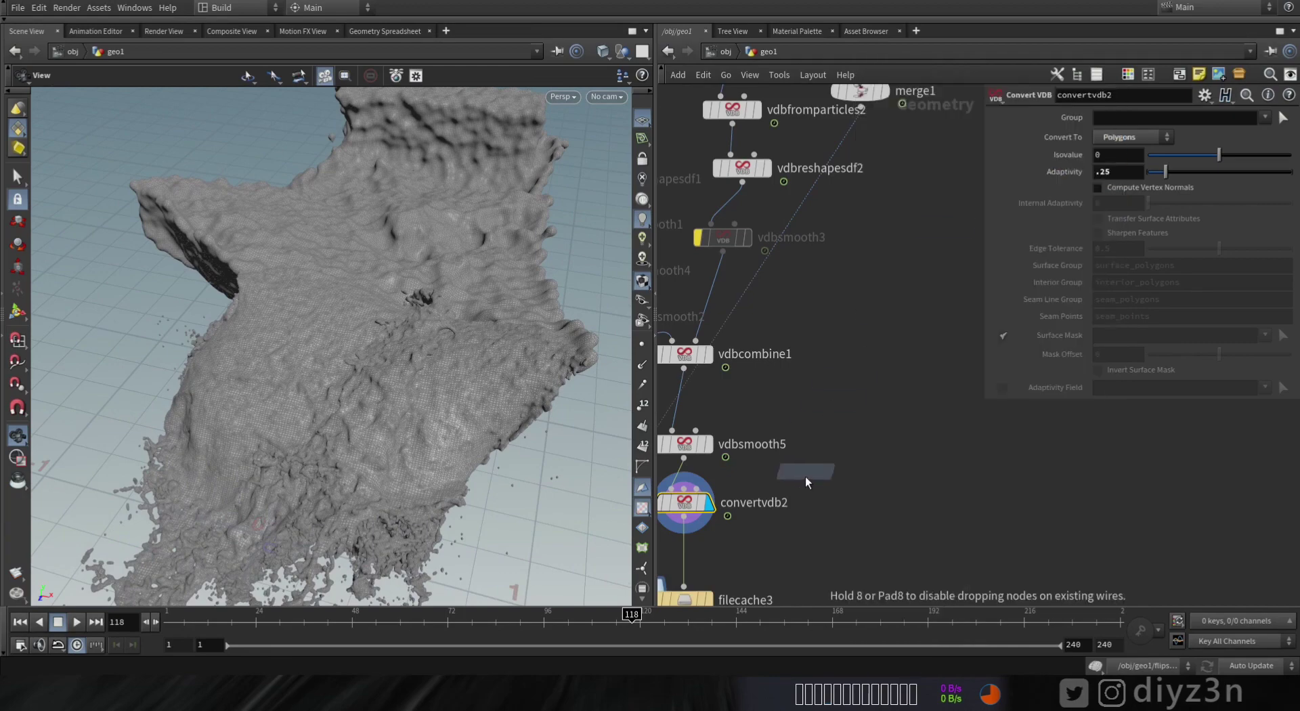
pyautogui.click(858, 546)
# Wire convertvdb2 into the first input of attribtransfer2 and merge1 into its second input
pyautogui.click(849, 527)
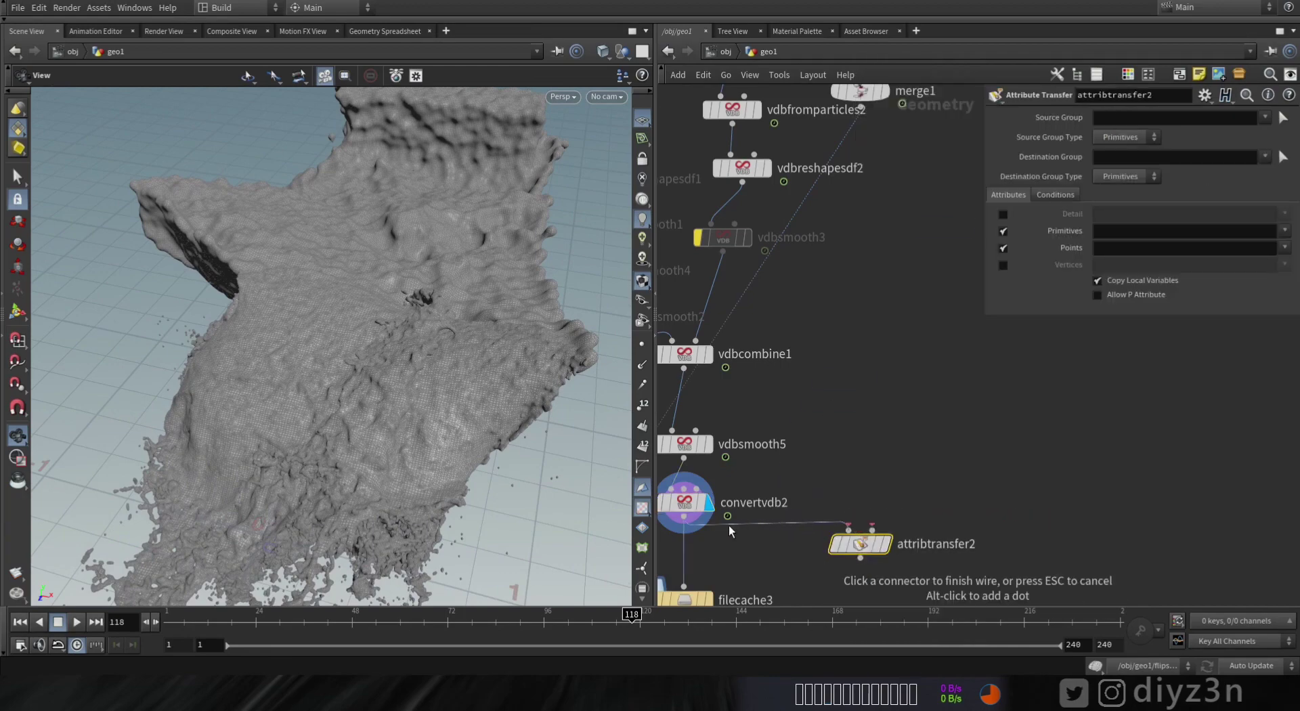
pyautogui.click(684, 518)
pyautogui.click(872, 530)
pyautogui.moveTo(871, 149); pyautogui.dragTo(855, 244, button='middle')
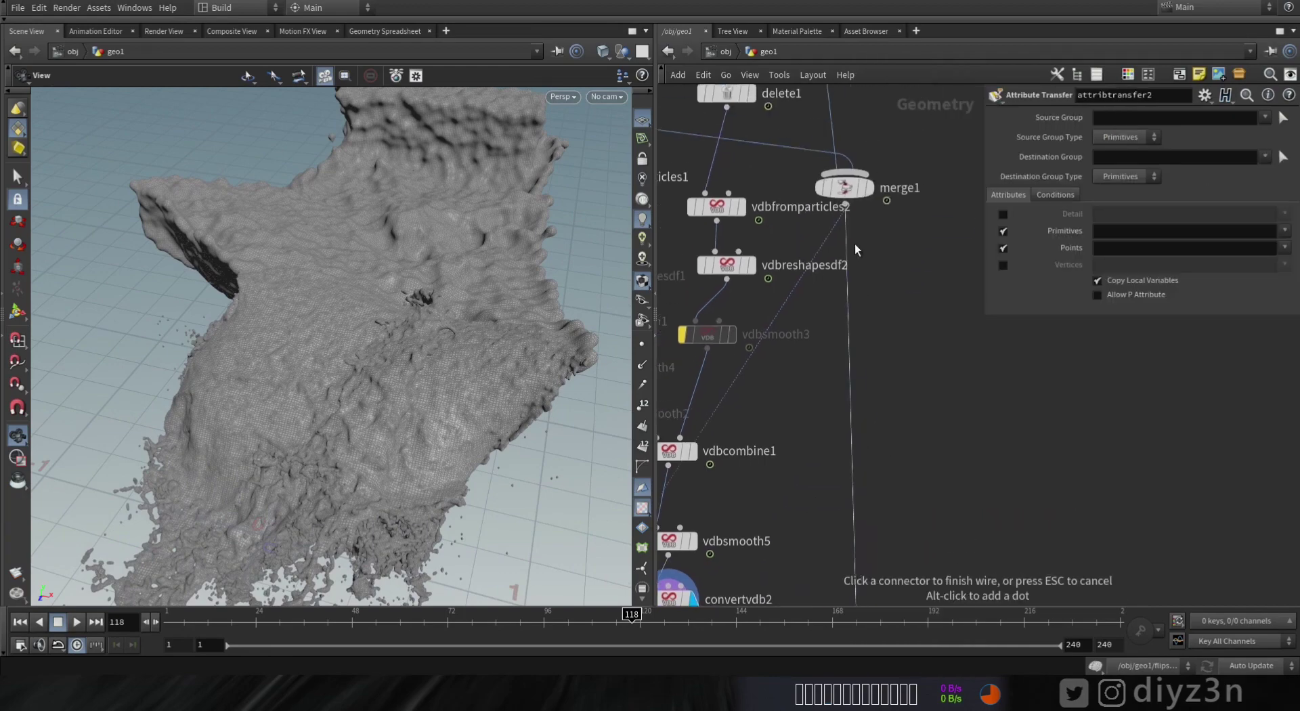
pyautogui.click(845, 203)
# Display merge1 and scrub the timeline to frame 152 to examine the merged source particles
pyautogui.moveTo(889, 452); pyautogui.dragTo(915, 521, button='middle')
pyautogui.scroll(-4, 923, 490)
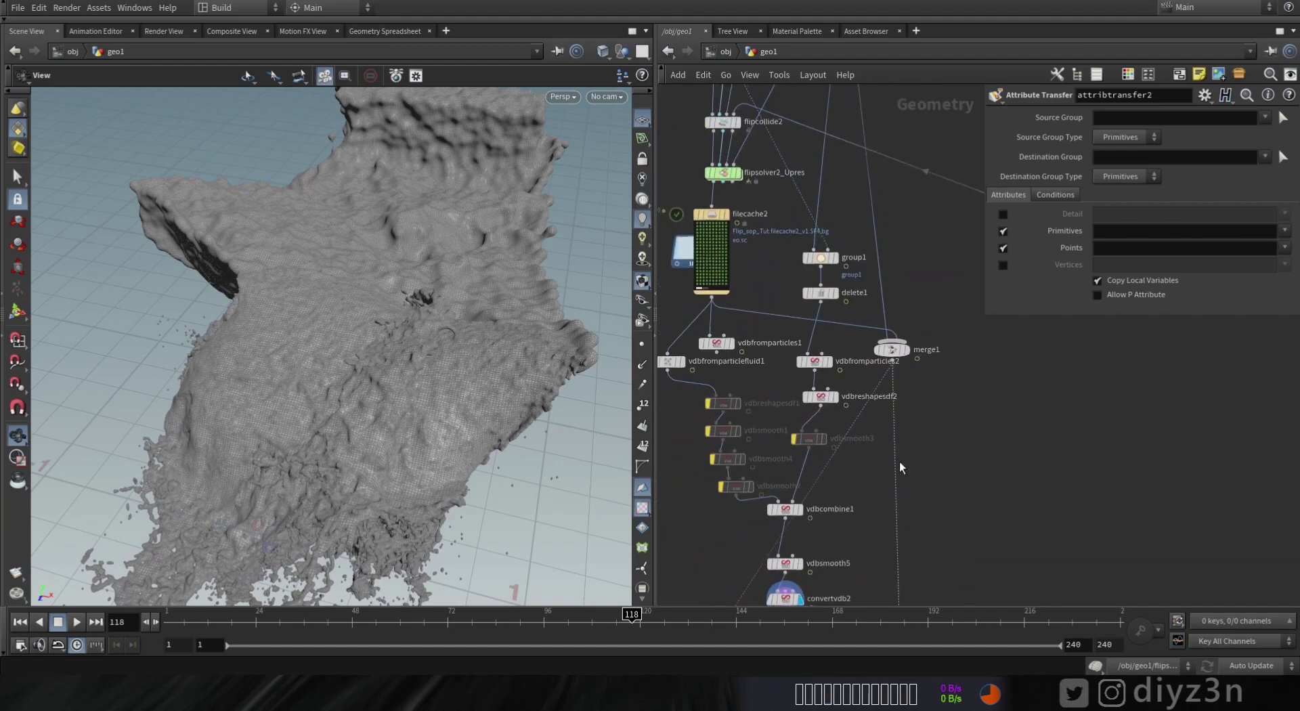
pyautogui.moveTo(899, 461); pyautogui.dragTo(898, 492, button='middle')
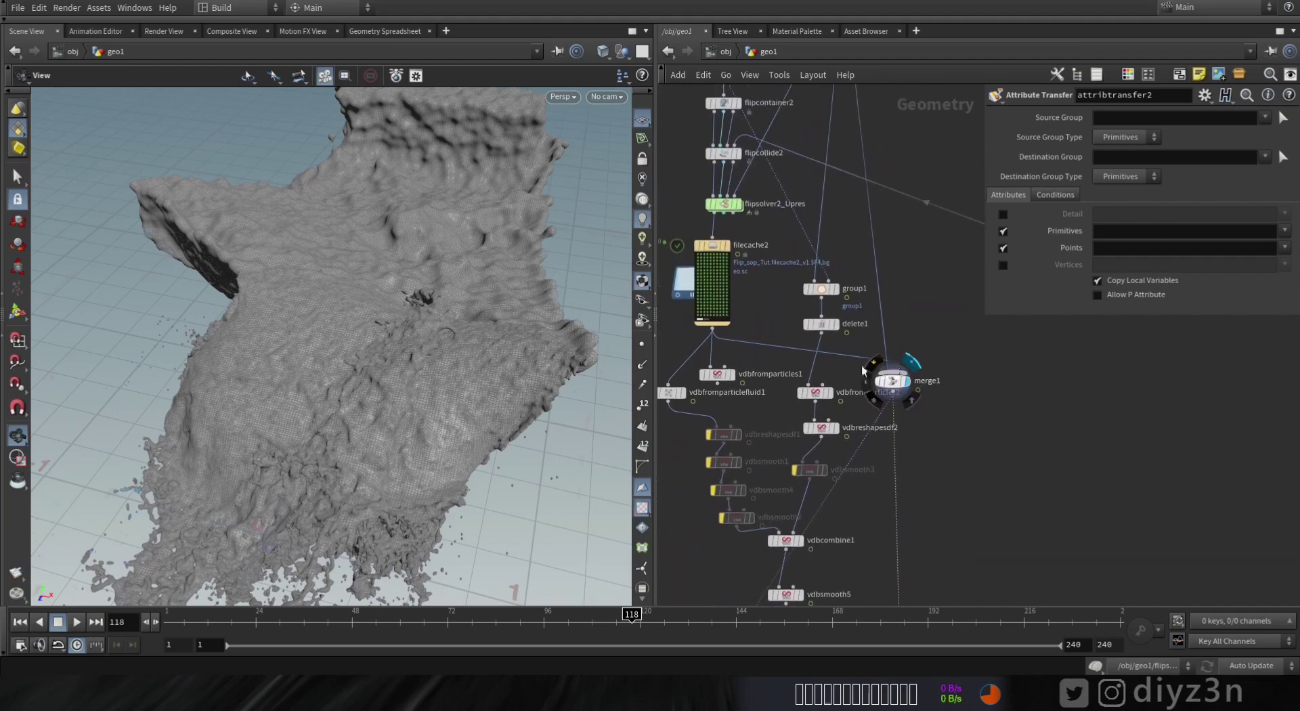
pyautogui.moveTo(181, 631); pyautogui.dragTo(745, 652)
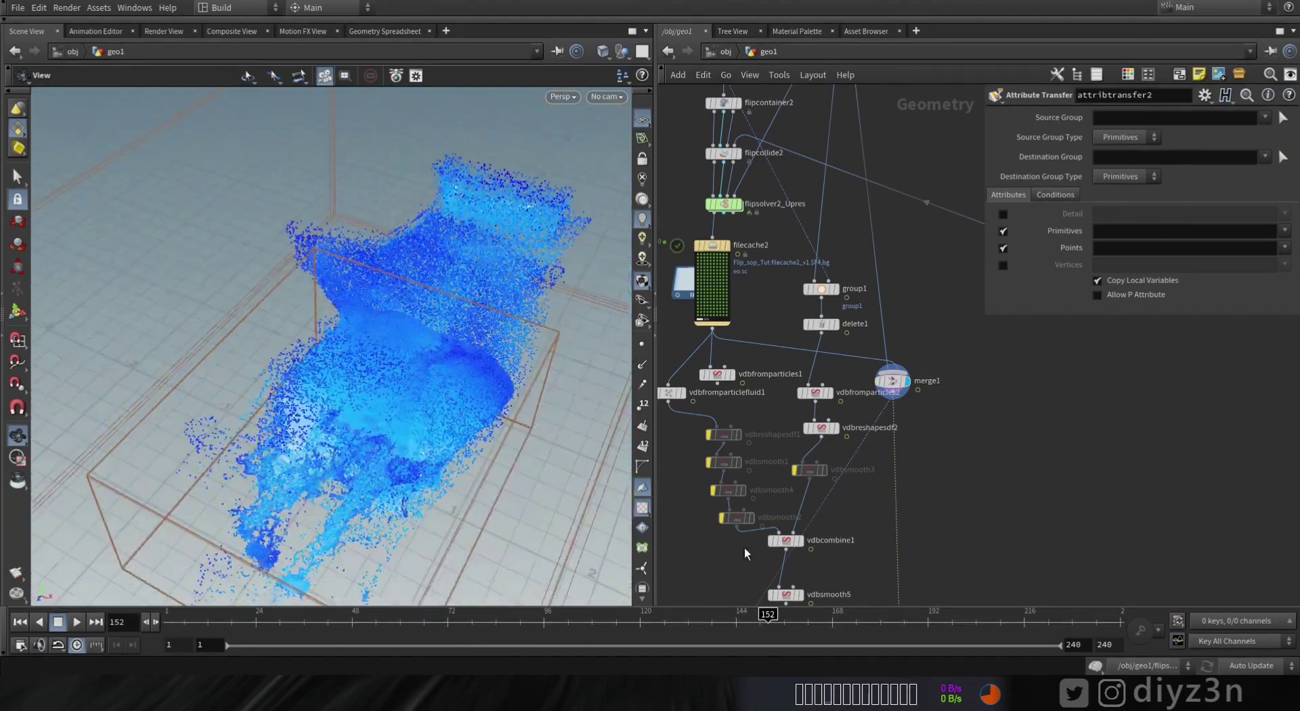
# Display attribtransfer2 and inspect the colour transferred from the particles onto the fluid mesh
pyautogui.moveTo(744, 547); pyautogui.dragTo(665, 345, button='middle')
pyautogui.scroll(3, 832, 523)
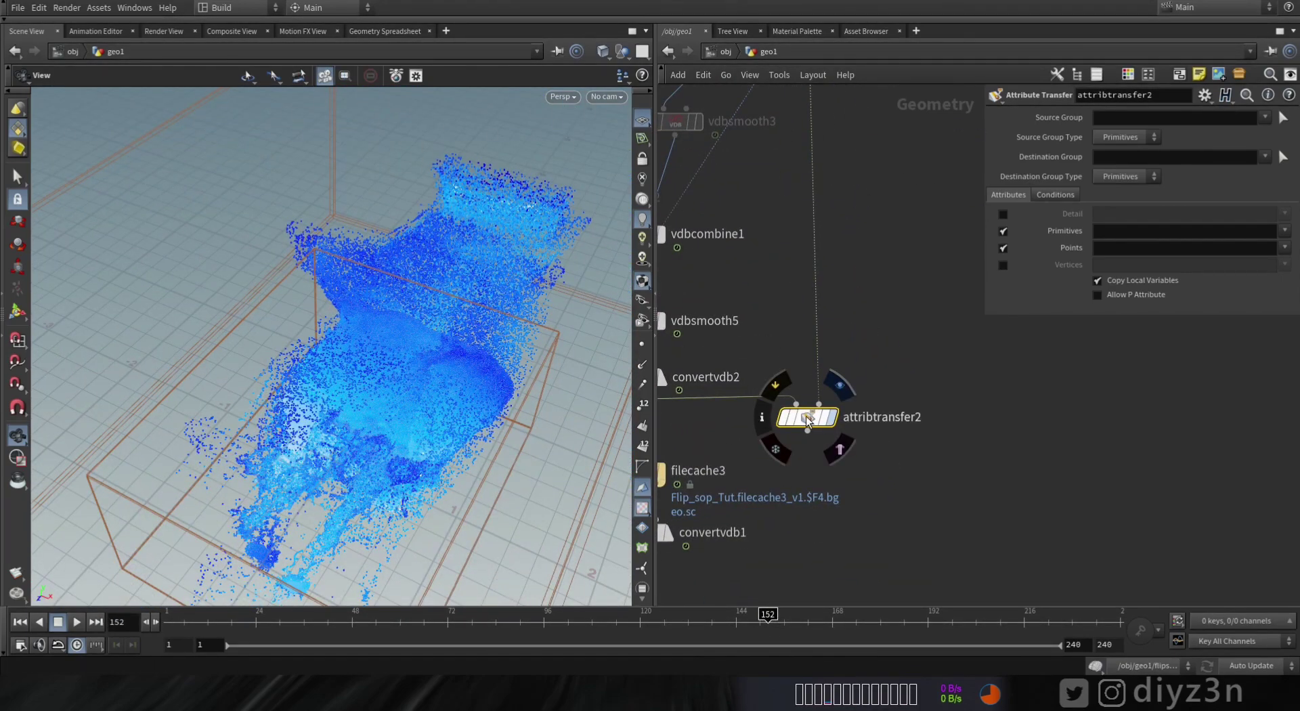
pyautogui.click(830, 417)
pyautogui.moveTo(374, 399); pyautogui.dragTo(544, 400, button='right')
pyautogui.moveTo(544, 399); pyautogui.dragTo(433, 447)
pyautogui.moveTo(434, 447); pyautogui.dragTo(542, 443, button='right')
# Turn off primitive attributes on attribtransfer2, check its transfer conditions, and limit the point attributes to Cd and v
pyautogui.click(1003, 231)
pyautogui.click(1046, 194)
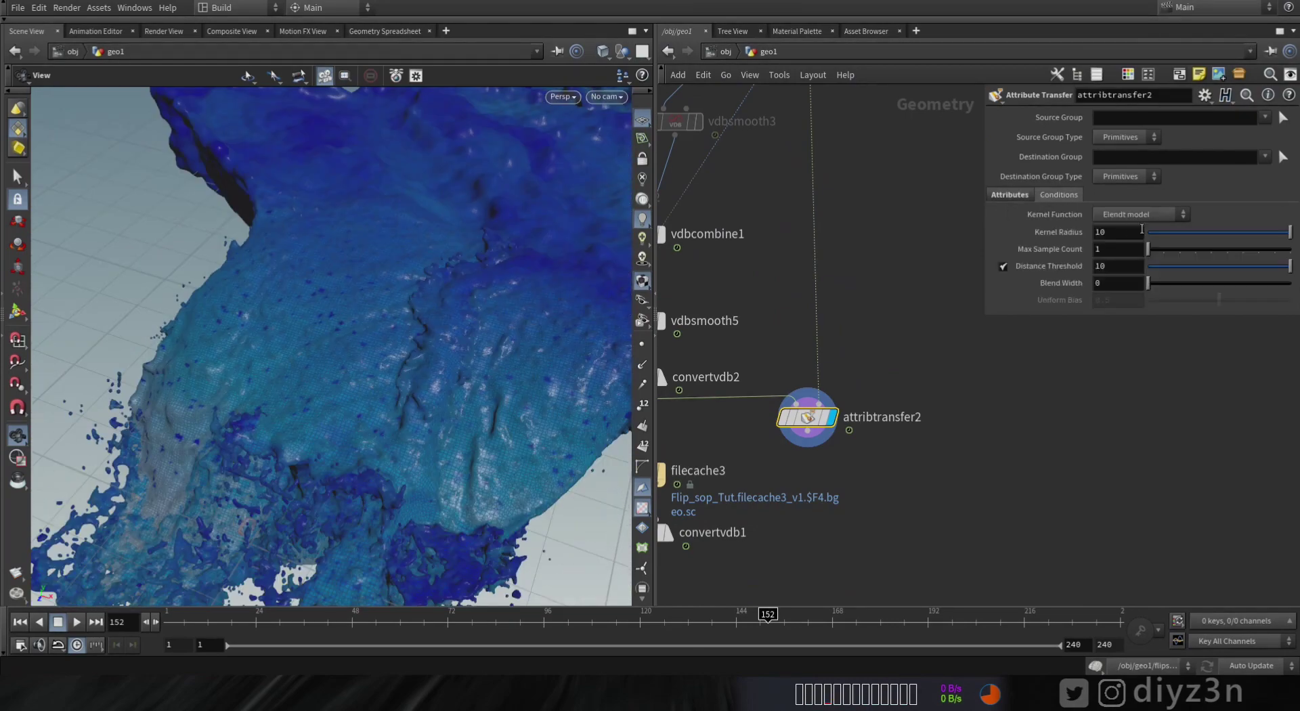
pyautogui.click(1013, 195)
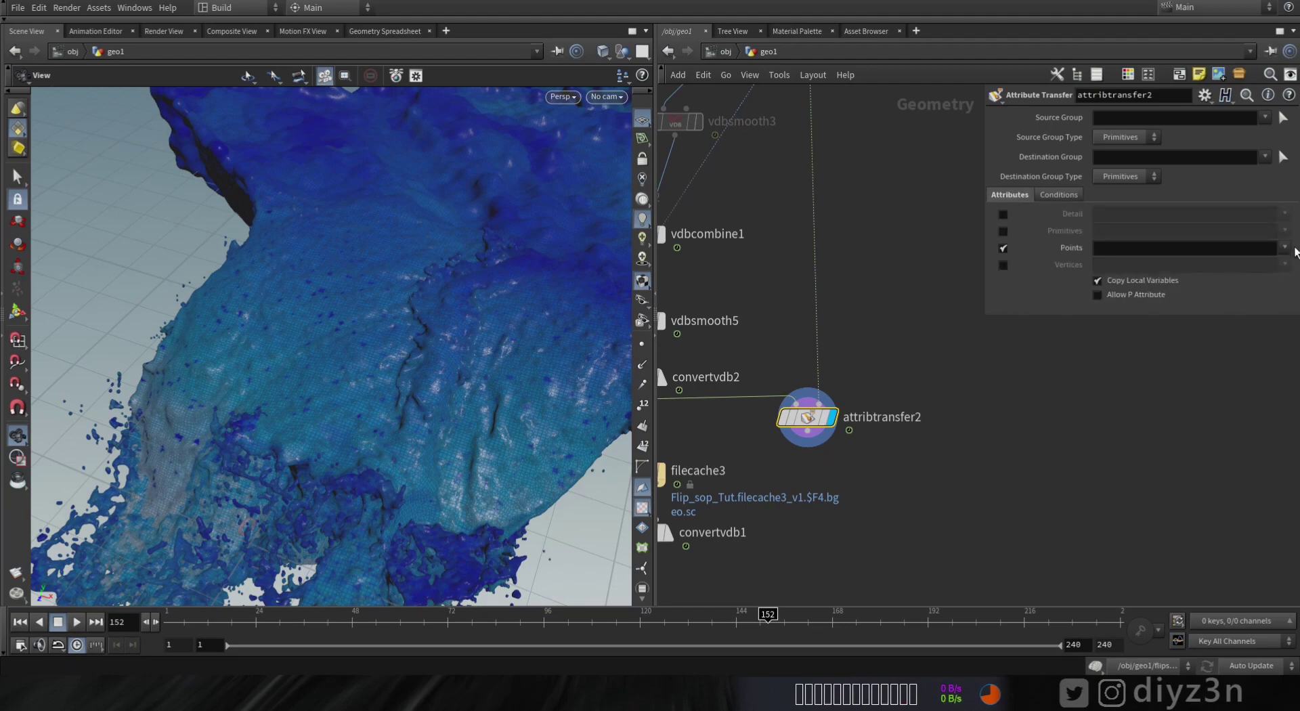
pyautogui.click(1285, 247)
pyautogui.click(1248, 263)
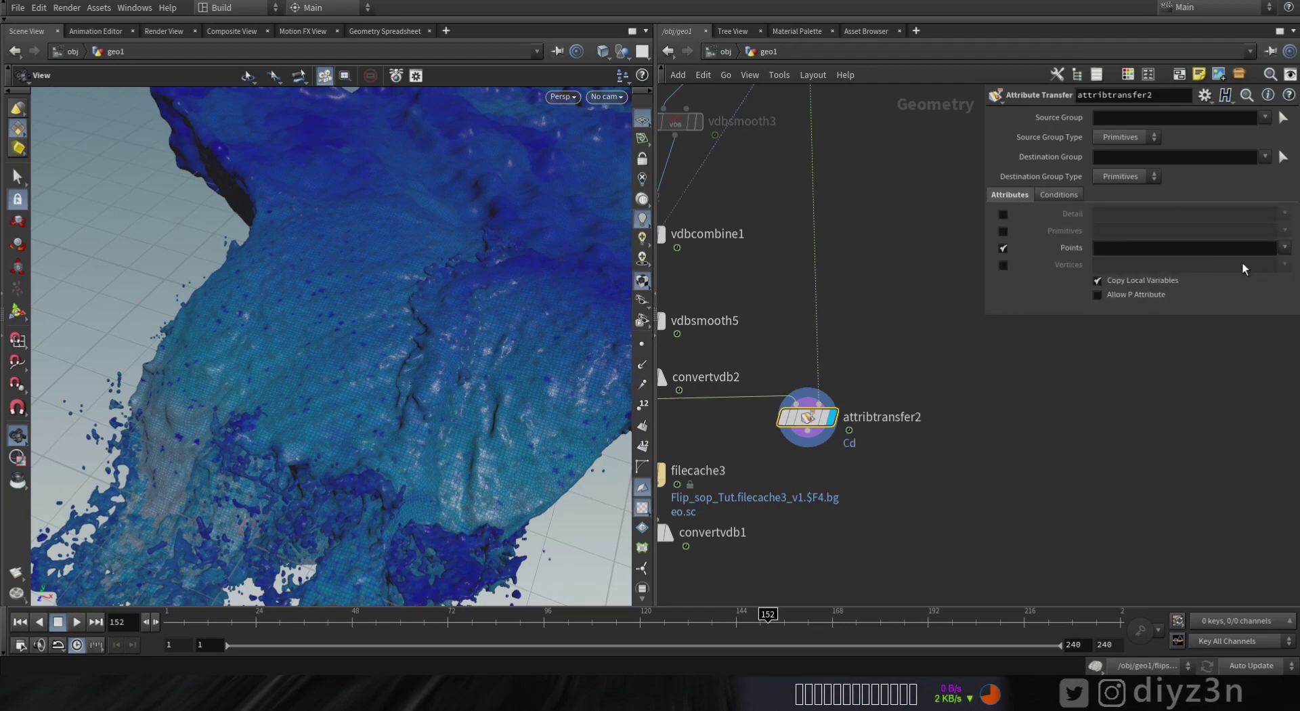
pyautogui.click(1284, 250)
pyautogui.click(1270, 288)
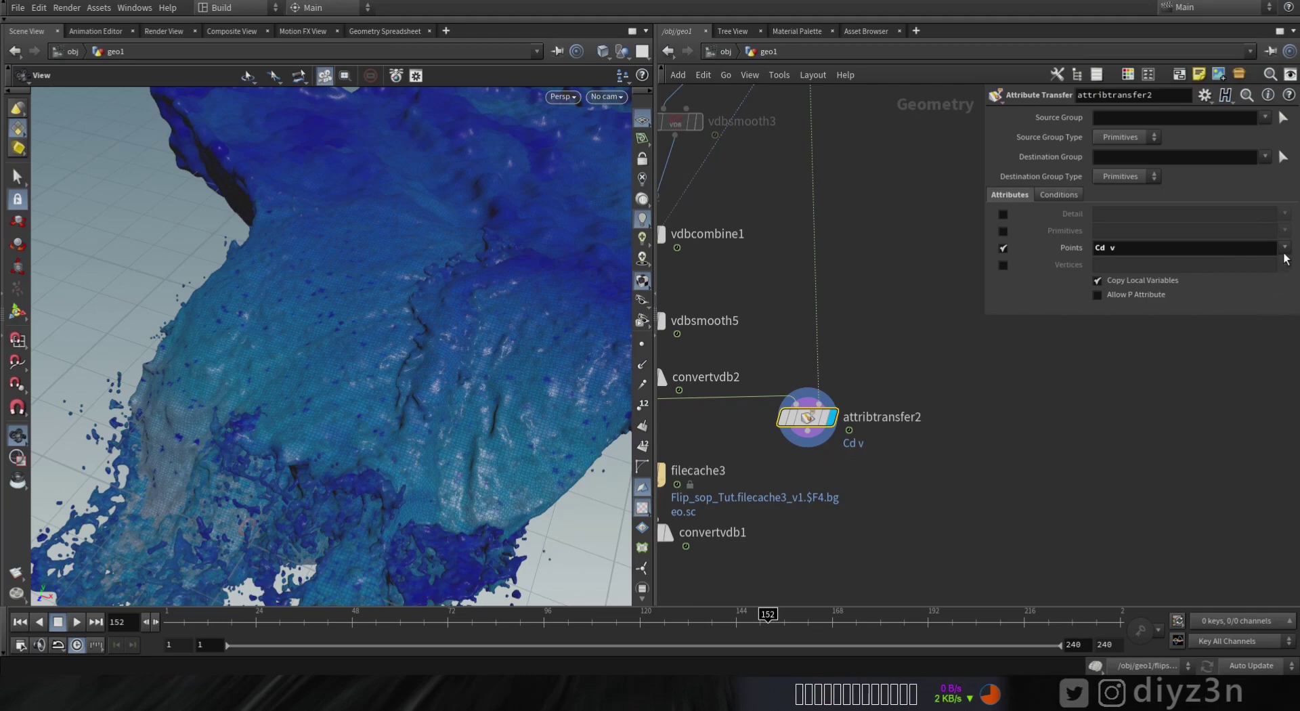